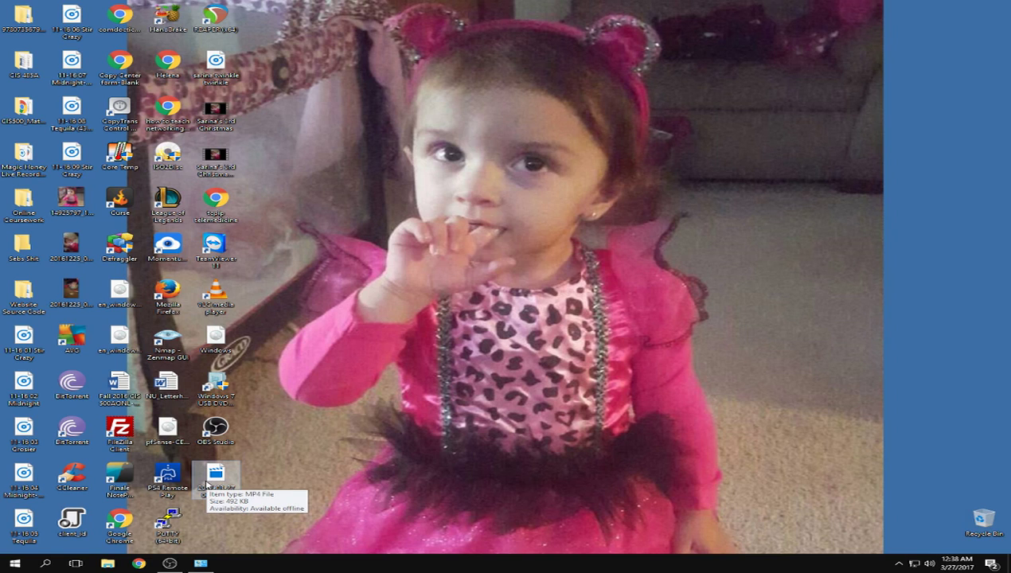
# - Open a new Google Chrome window from the taskbar icon
pyautogui.moveTo(170, 564)
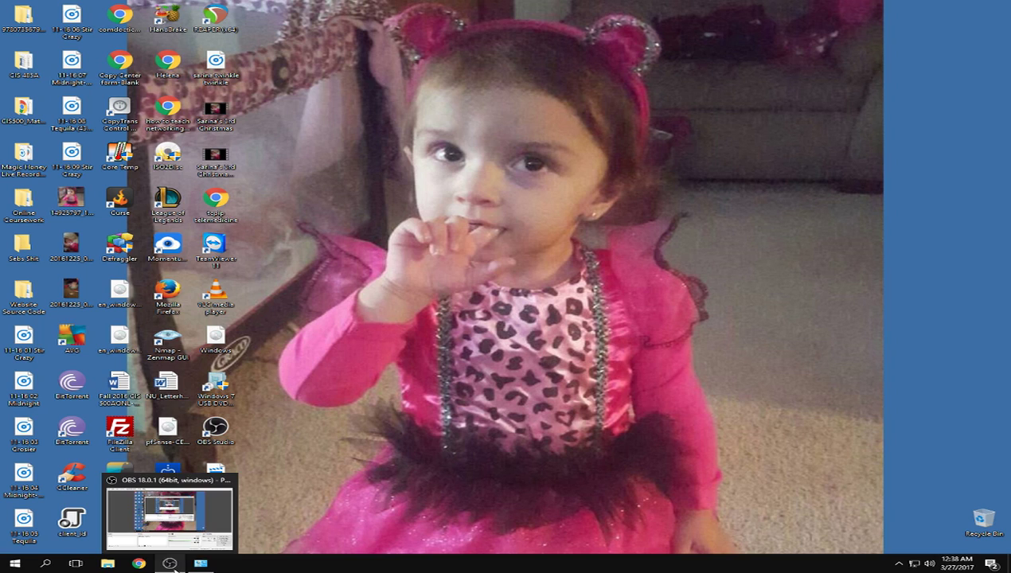
pyautogui.click(138, 564)
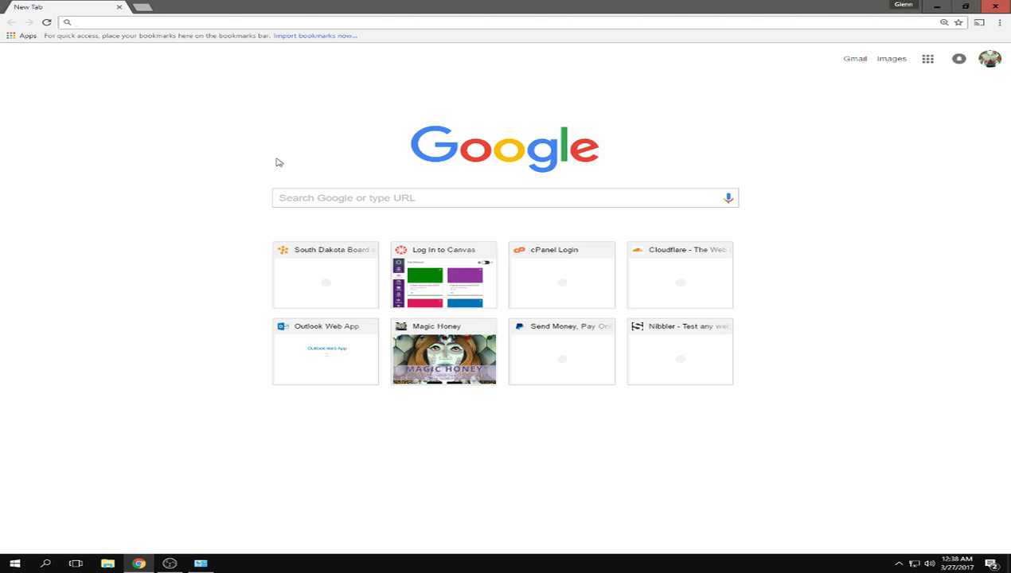
# - Search Google for 'virtual' and go to the virtualbox.org Downloads page
pyautogui.write('virtualbox')
pyautogui.press('Return')
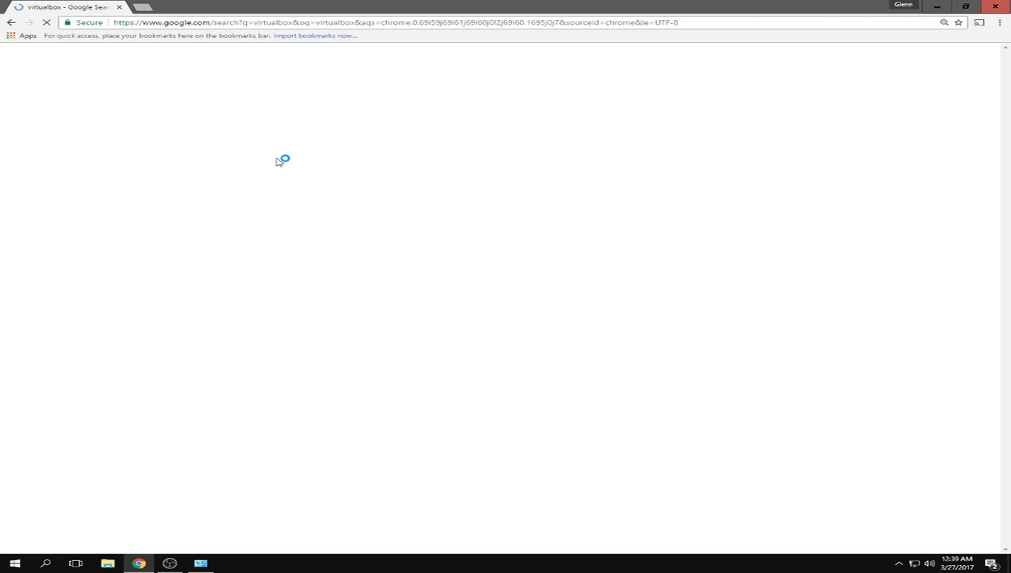
pyautogui.click(244, 141)
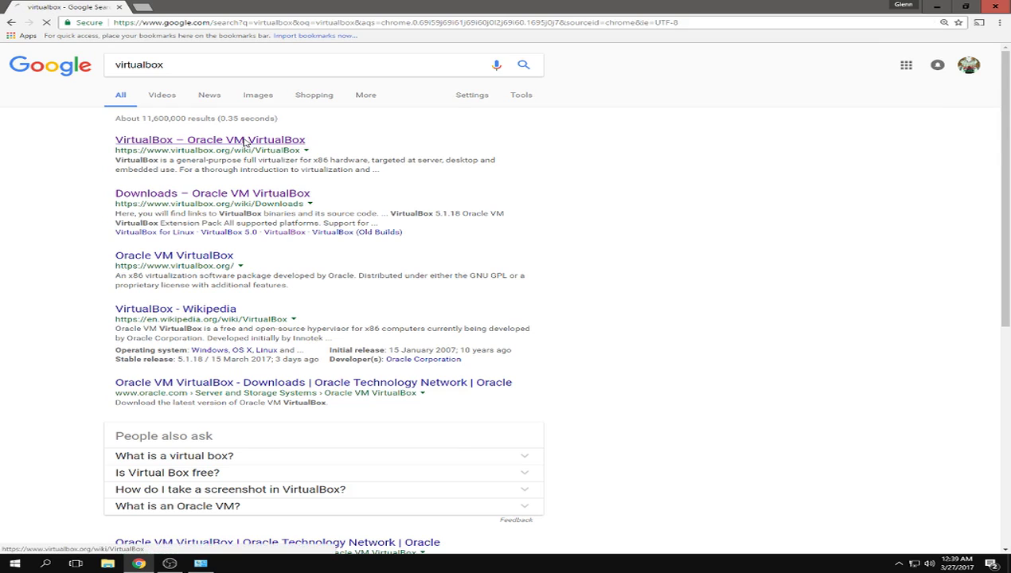
pyautogui.click(35, 164)
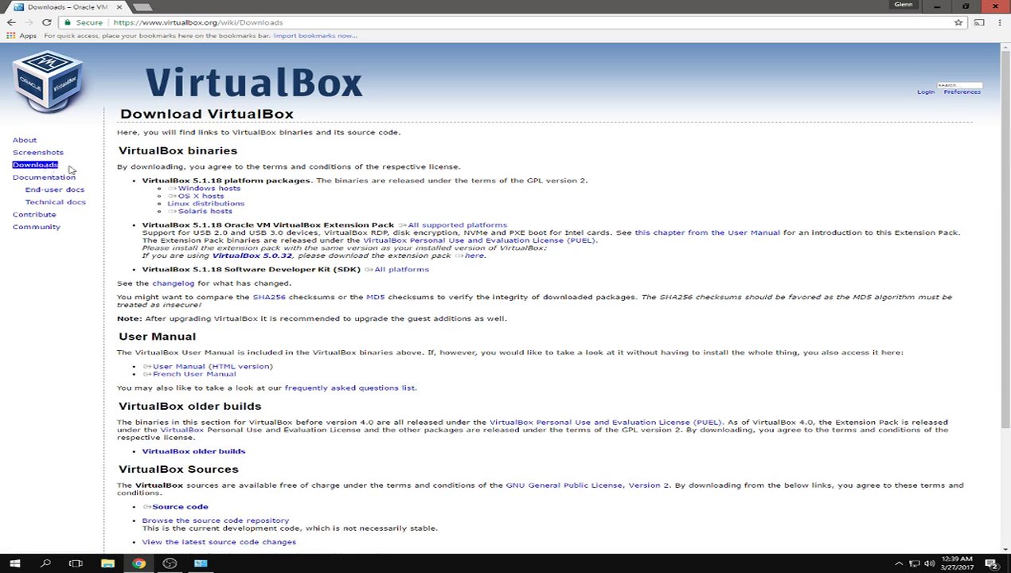
# - Review the Windows, OS X, Linux and Extension Pack download options
pyautogui.click(237, 190)
pyautogui.click(213, 189)
pyautogui.click(212, 196)
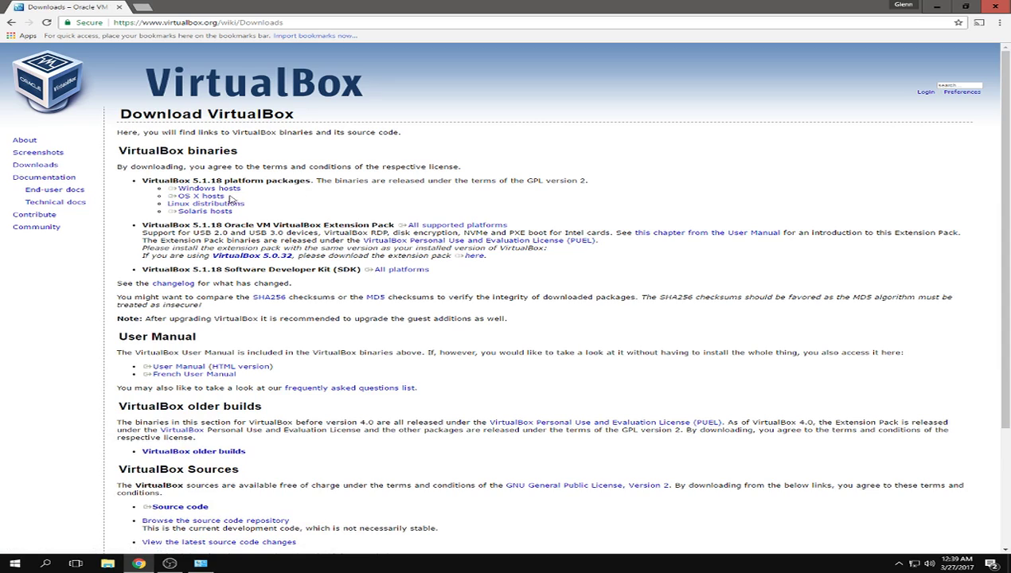
pyautogui.click(230, 189)
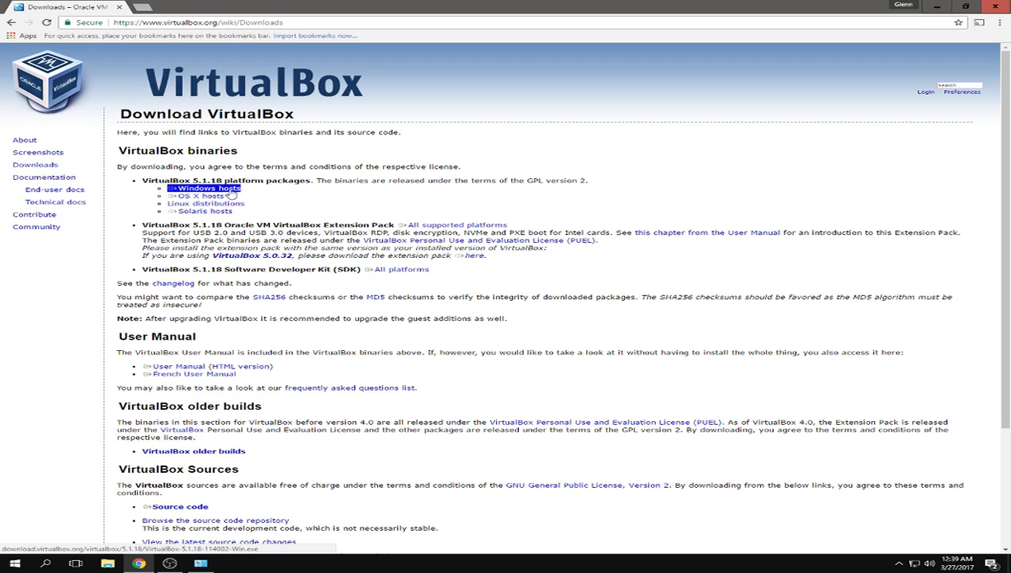
pyautogui.click(211, 197)
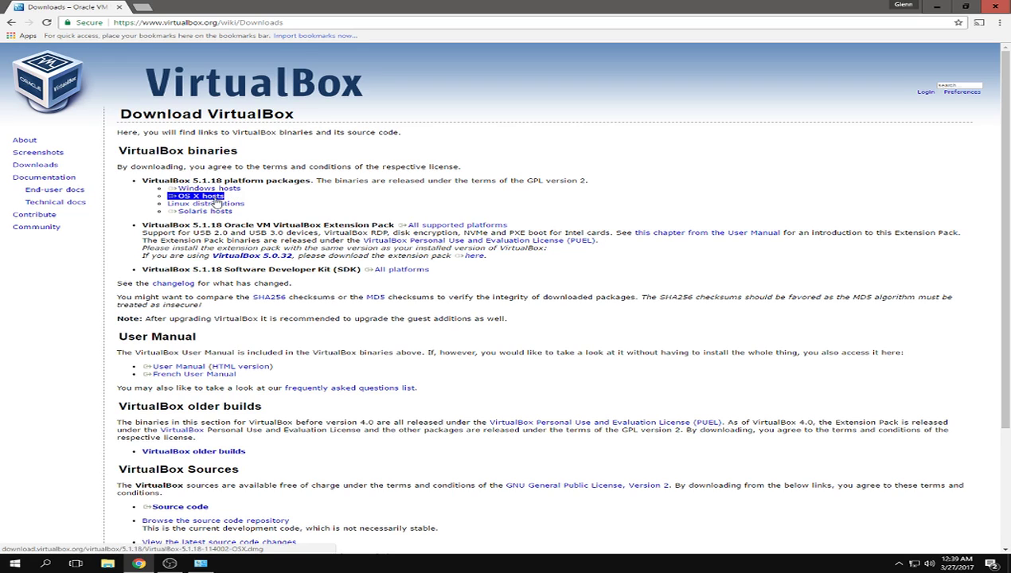
pyautogui.click(215, 204)
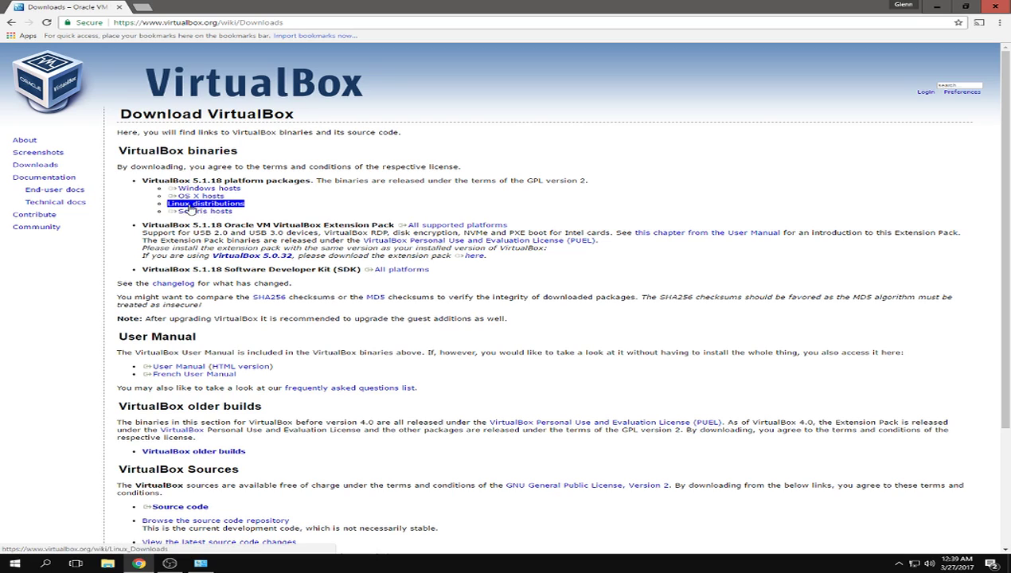
pyautogui.click(249, 210)
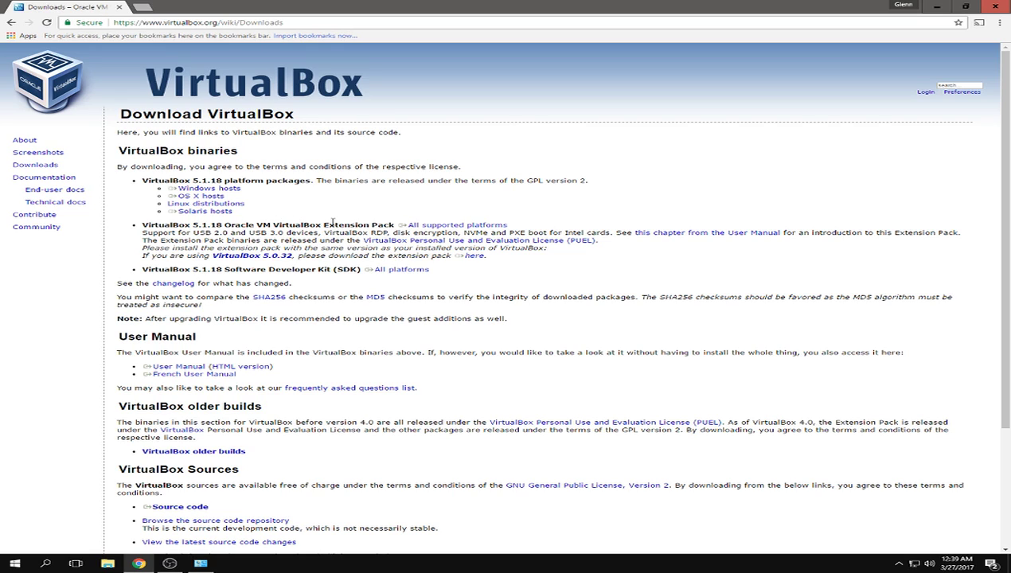
pyautogui.doubleClick(443, 230)
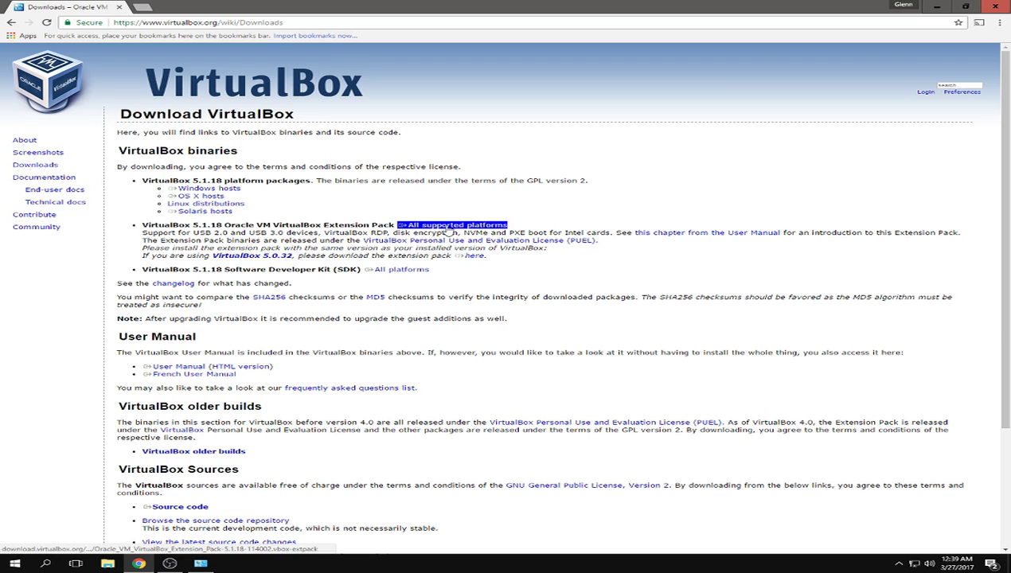
# - Save the 5.1.18 Windows hosts installer to the Desktop and download the Extension Pack
pyautogui.tripleClick(215, 190)
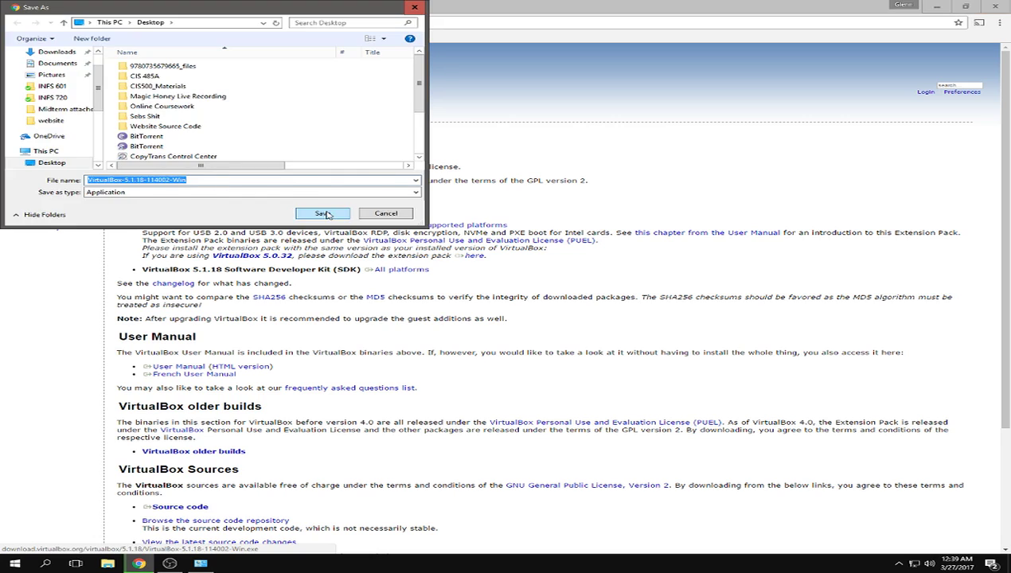
pyautogui.click(323, 213)
pyautogui.doubleClick(460, 226)
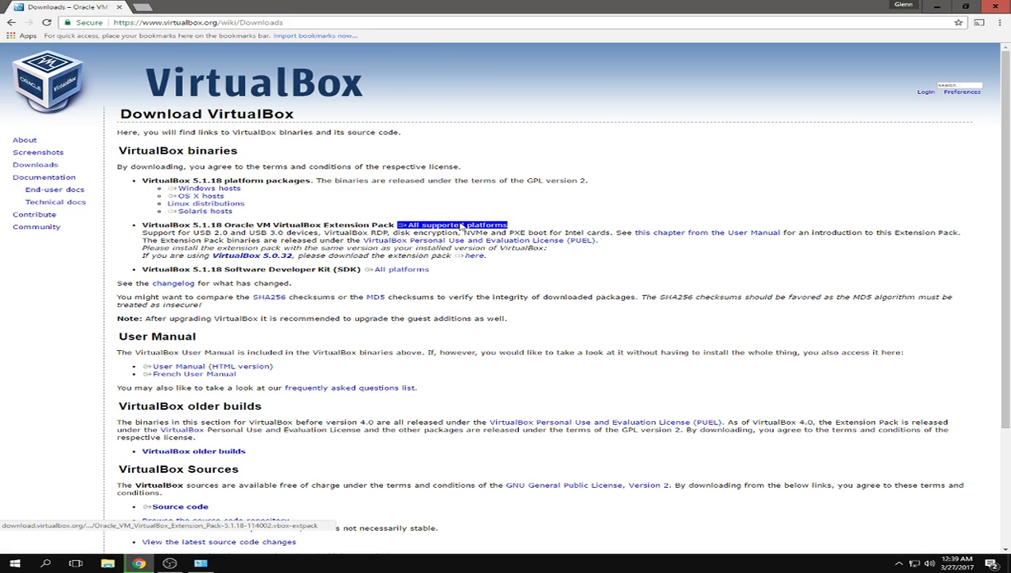
pyautogui.click(276, 451)
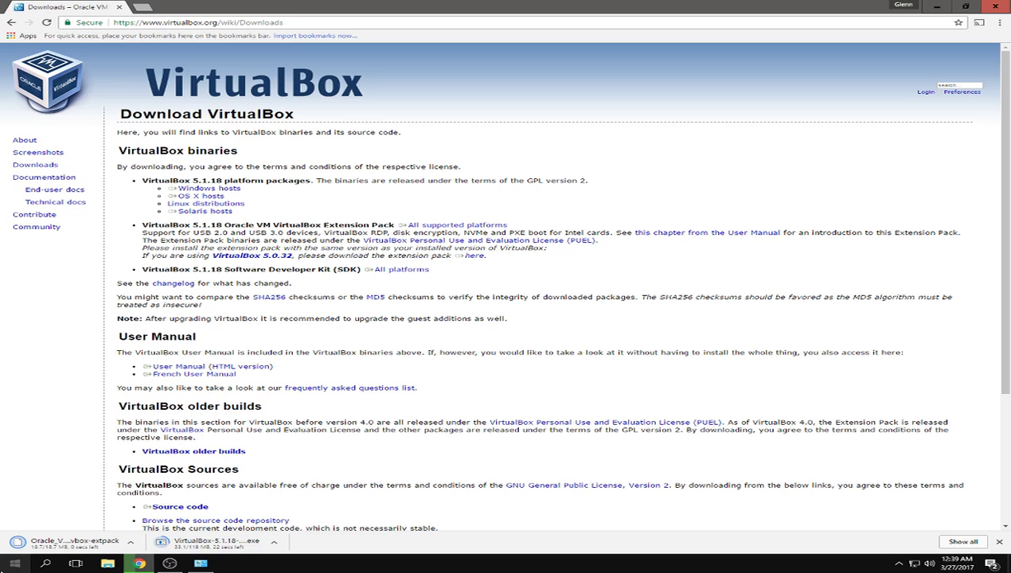
pyautogui.click(14, 563)
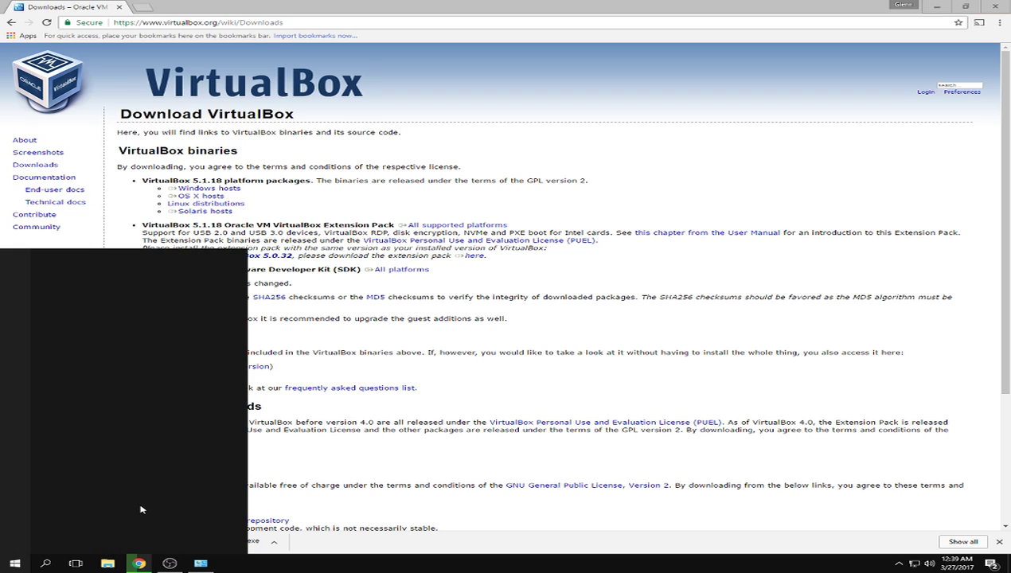
# - Search Start for 'sys' and open the About your PC settings
pyautogui.click(11, 561)
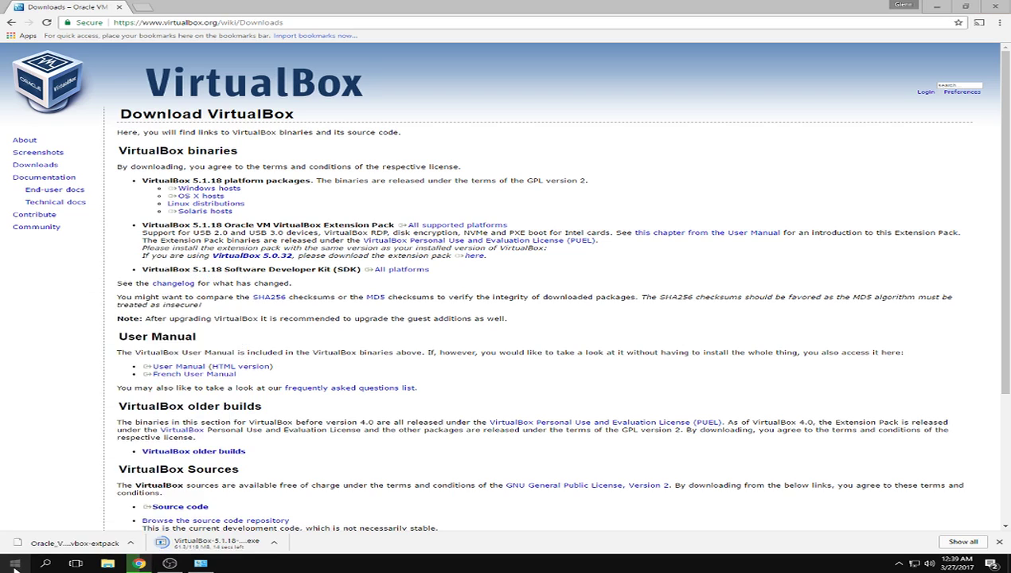
pyautogui.click(11, 563)
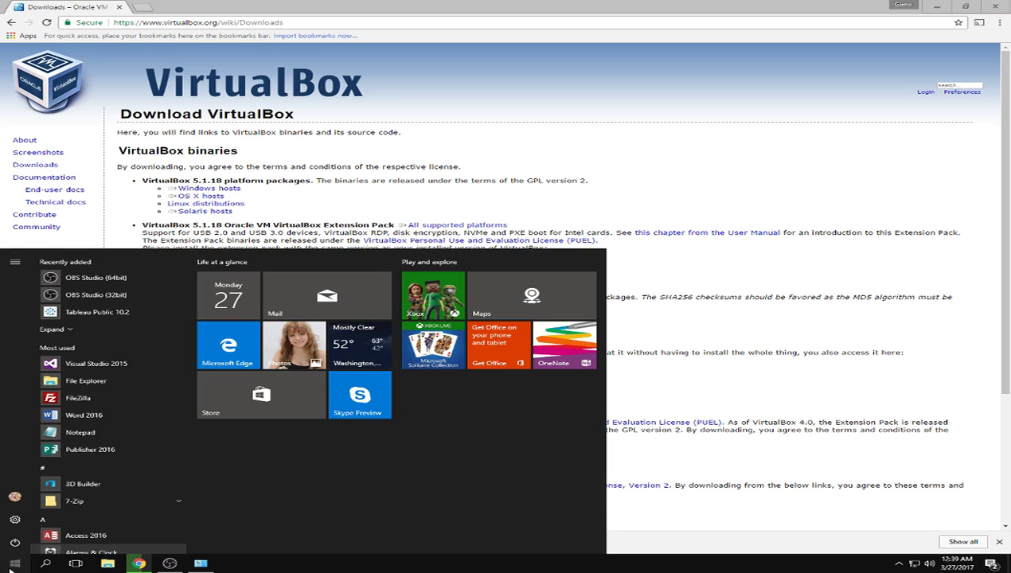
pyautogui.write('sys')
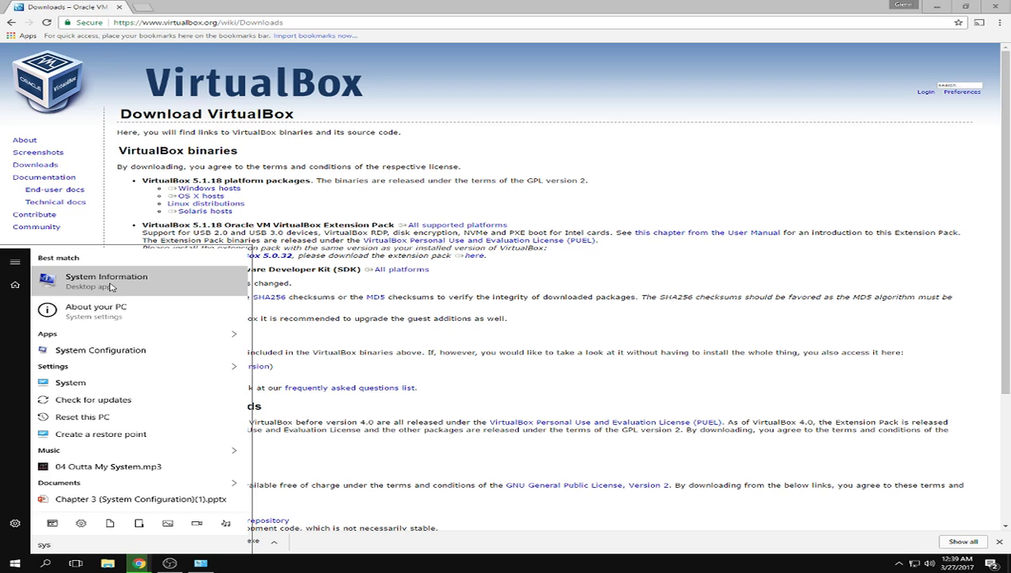
pyautogui.click(107, 316)
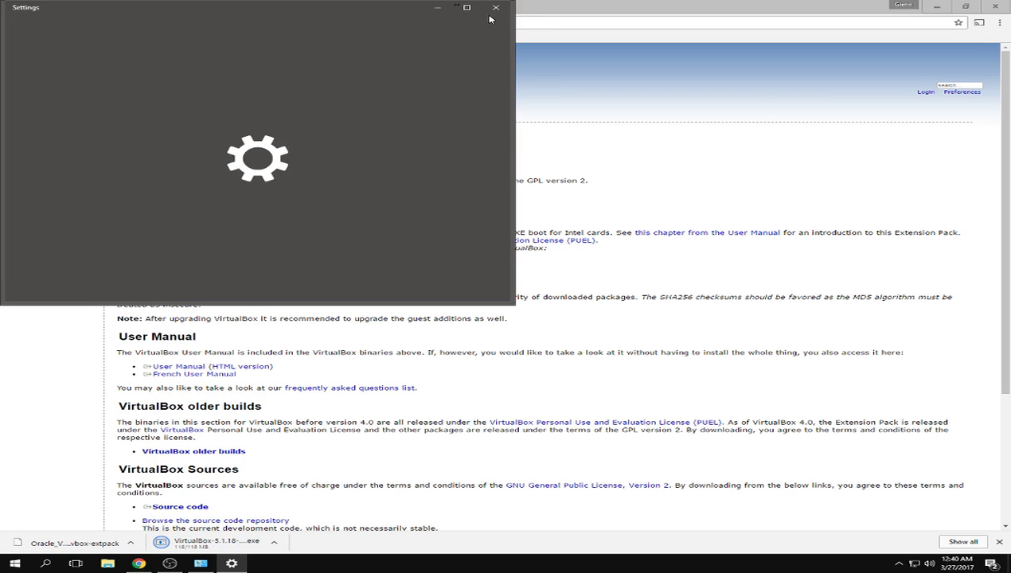
# - Open the System control panel showing 64-bit Windows 10 Education with 6.00 GB RAM, then minimize it
pyautogui.press('super')
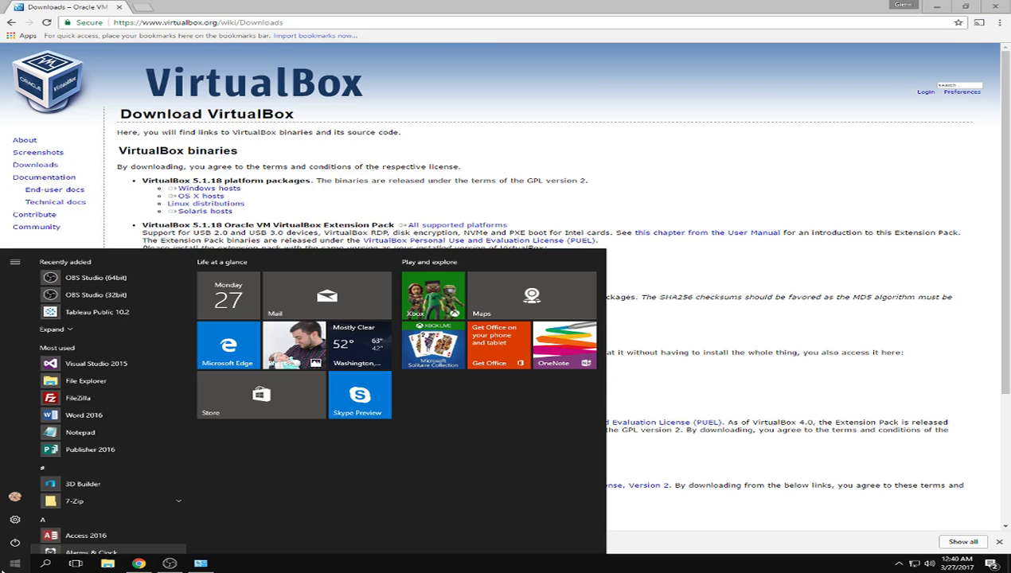
pyautogui.write('system')
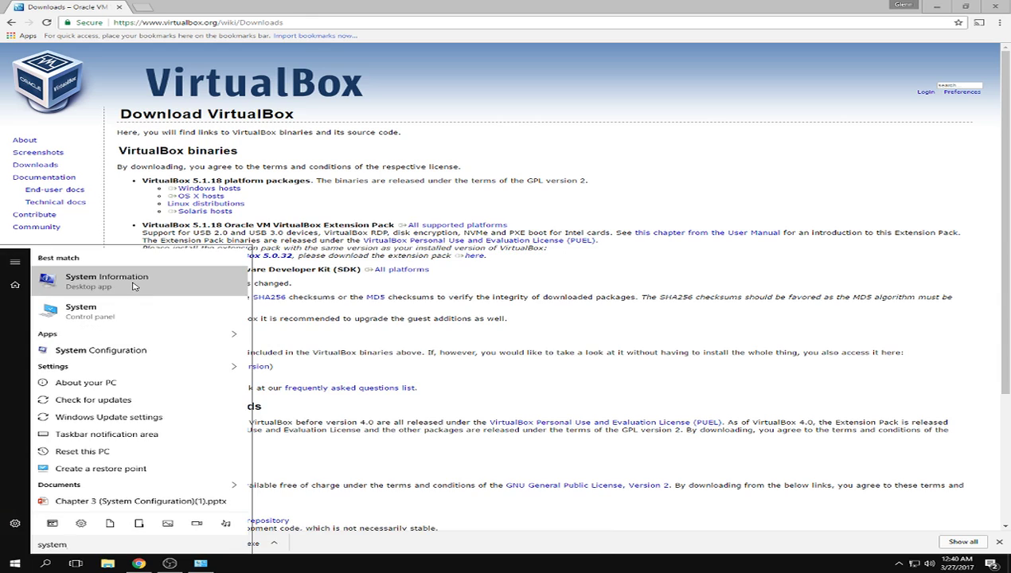
pyautogui.click(101, 311)
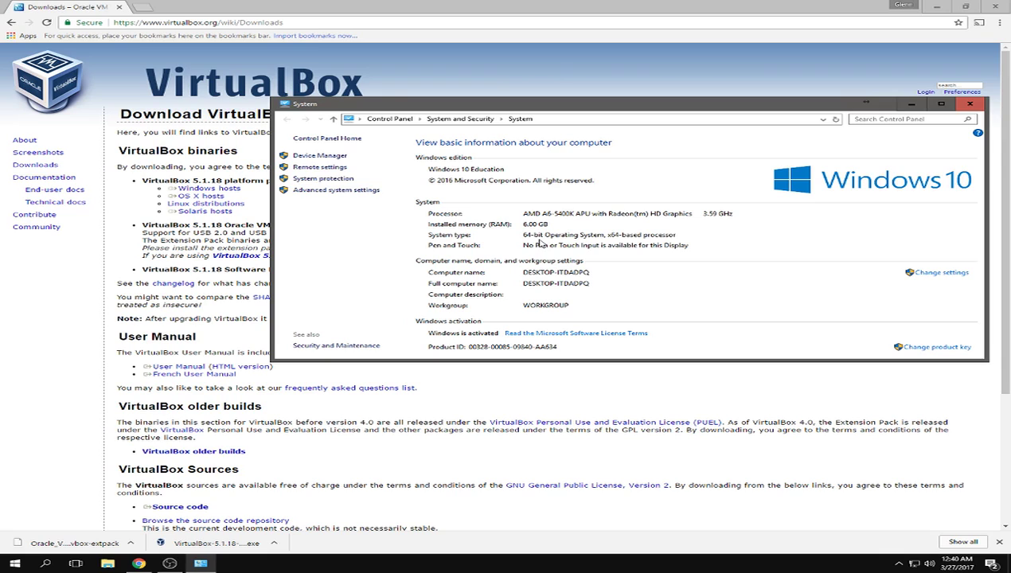
pyautogui.click(911, 109)
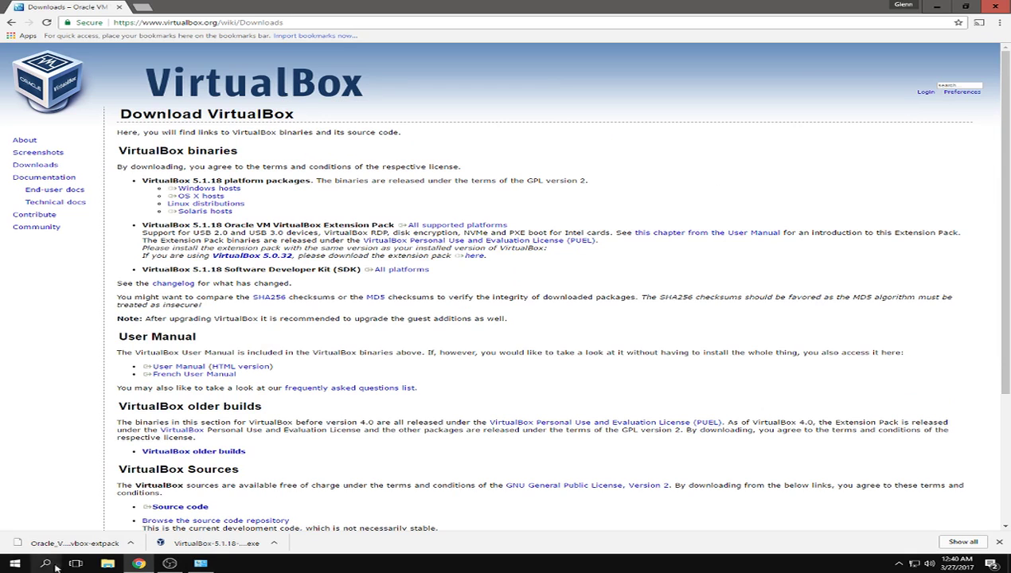
# - Run the 5.1.18 installer with default features, accept the network interface reset, and finish
pyautogui.moveTo(195, 567)
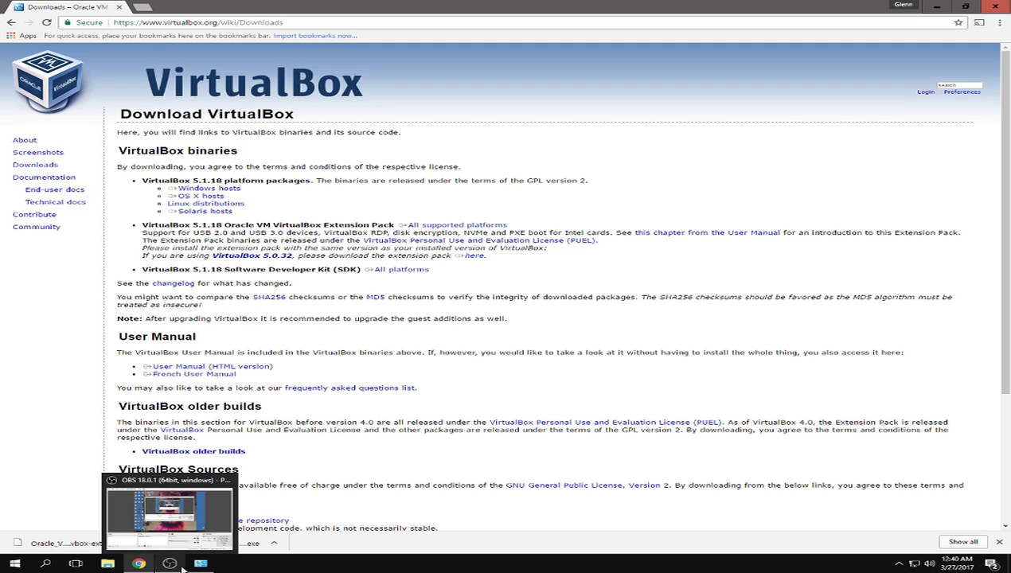
pyautogui.moveTo(147, 567)
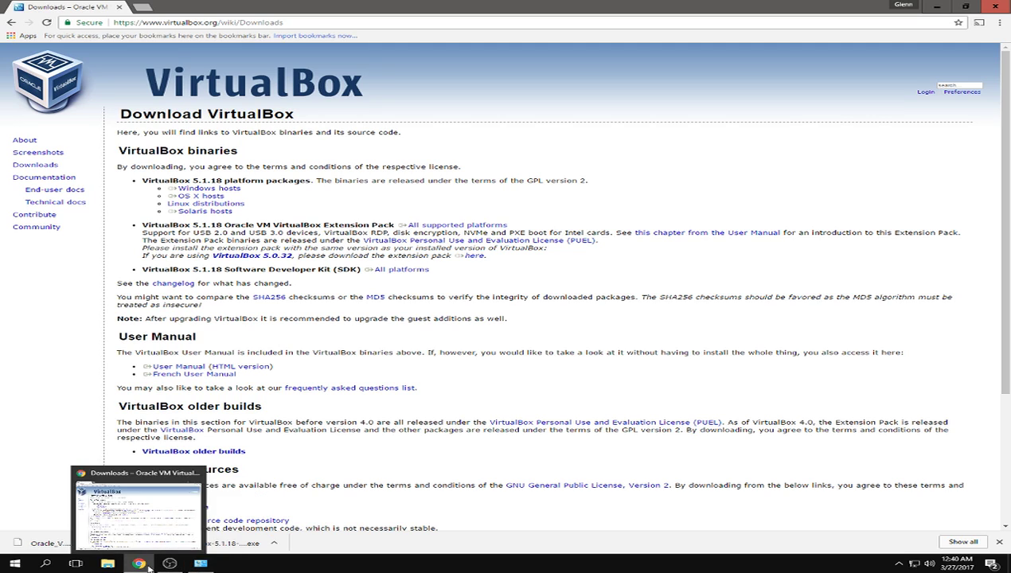
pyautogui.click(214, 540)
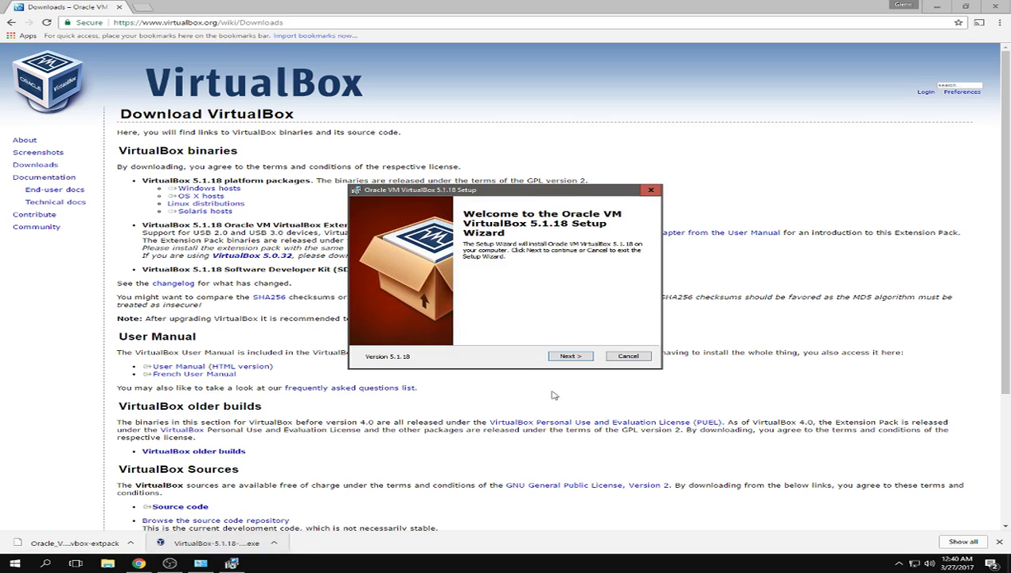
pyautogui.click(573, 357)
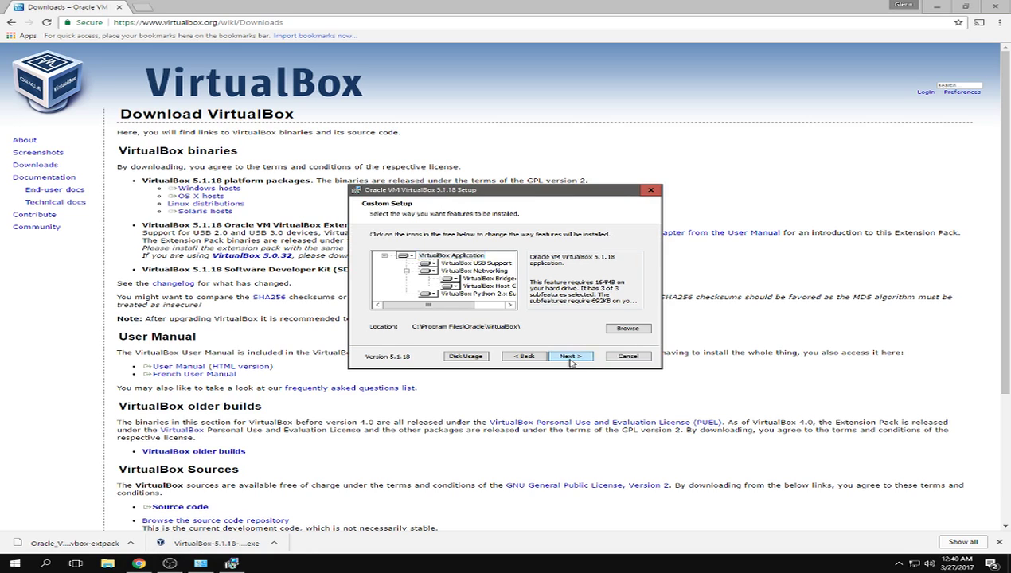
pyautogui.click(570, 357)
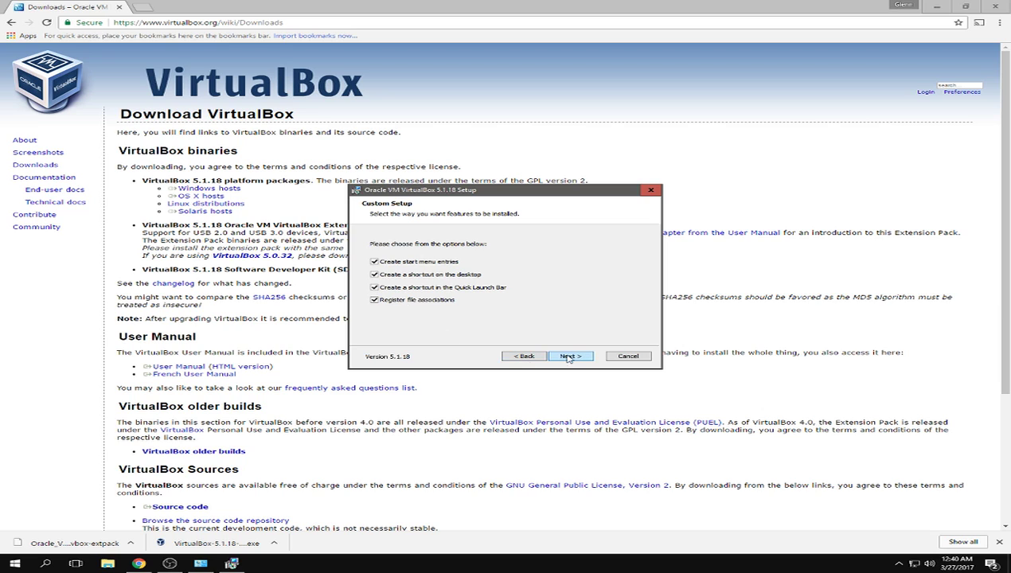
pyautogui.click(572, 357)
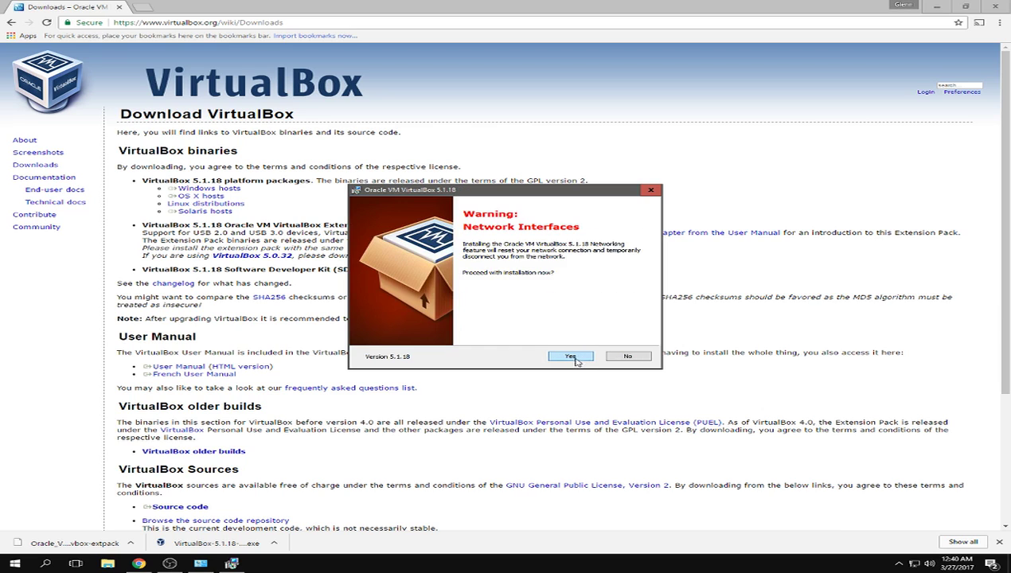
pyautogui.click(574, 358)
pyautogui.click(561, 359)
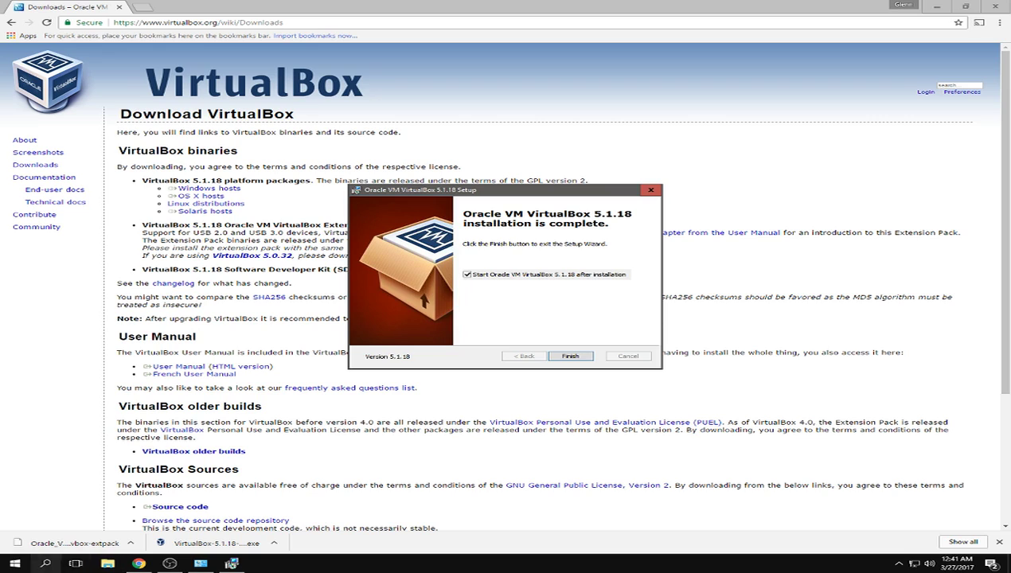
pyautogui.click(573, 357)
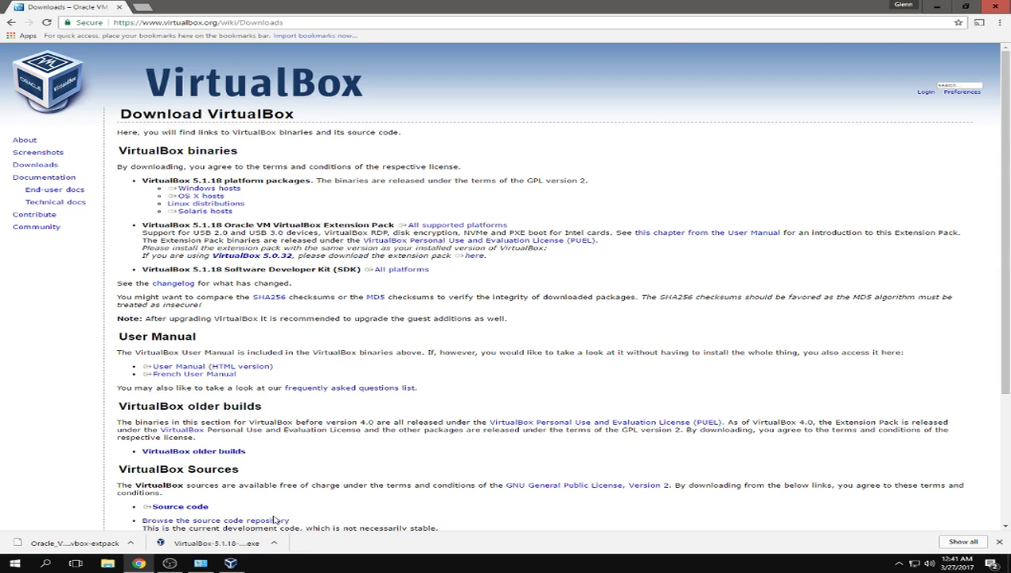
# - Decline the newer Extension Pack download and choose File > Import Appliance
pyautogui.click(235, 564)
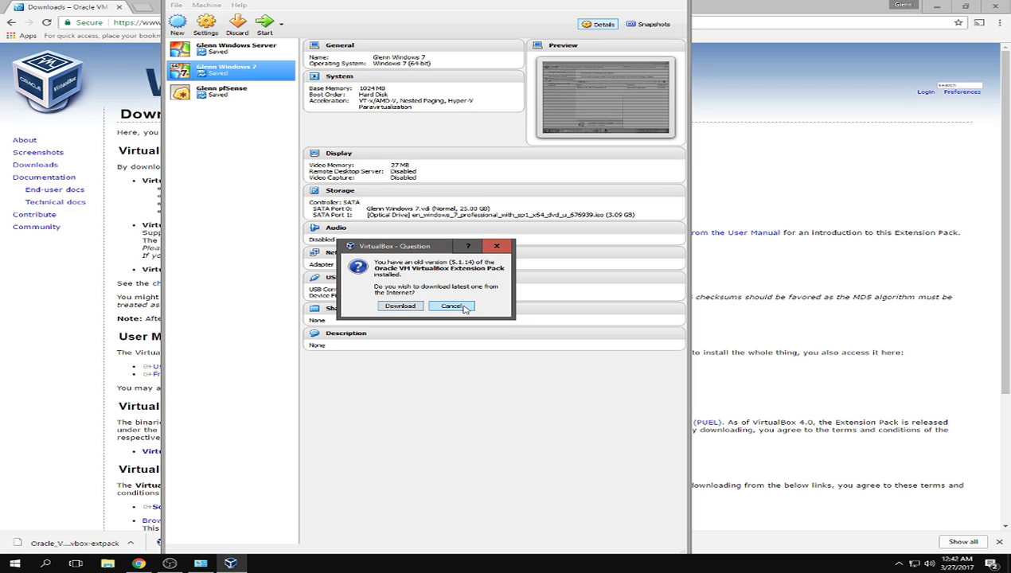
pyautogui.click(454, 307)
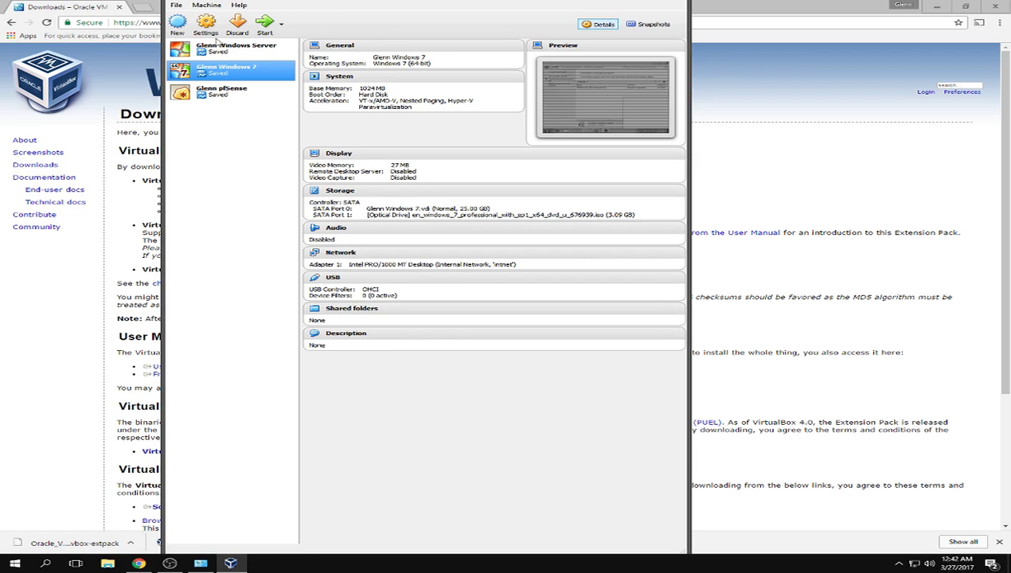
pyautogui.click(175, 5)
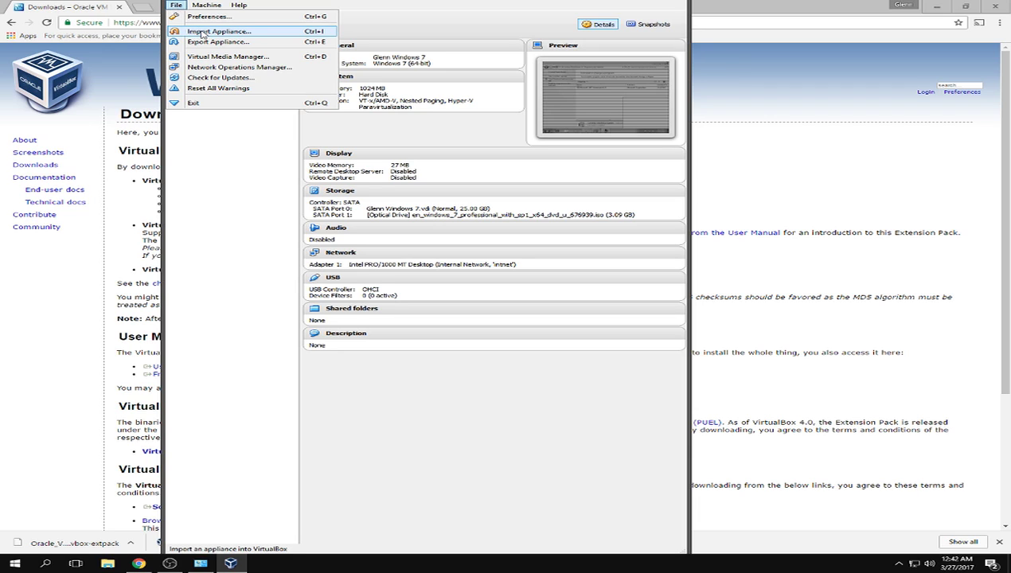
pyautogui.click(201, 32)
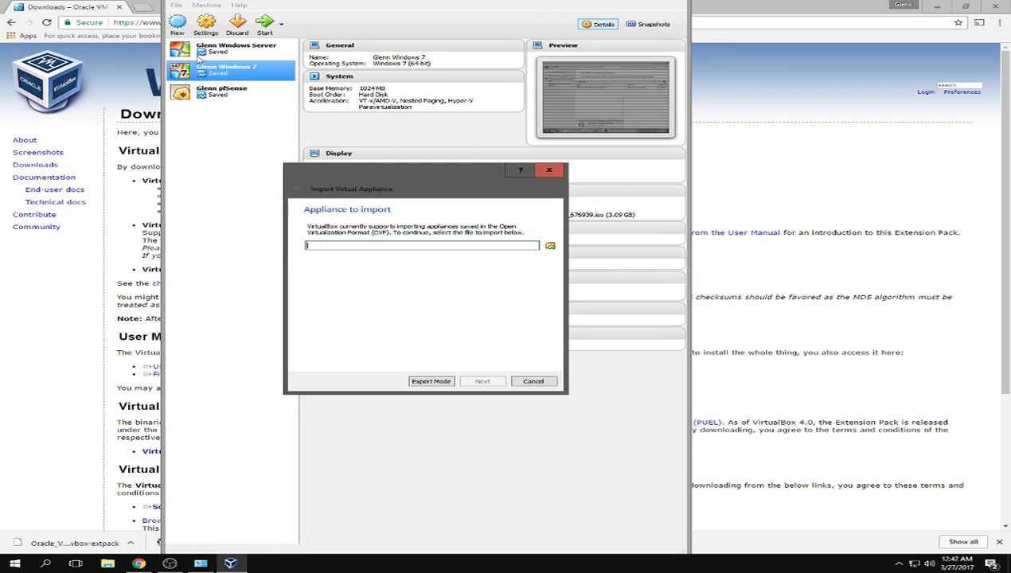
# - Cancel the appliance file chooser and the Import Virtual Appliance wizard, then browse the Machine and File menus
pyautogui.click(549, 247)
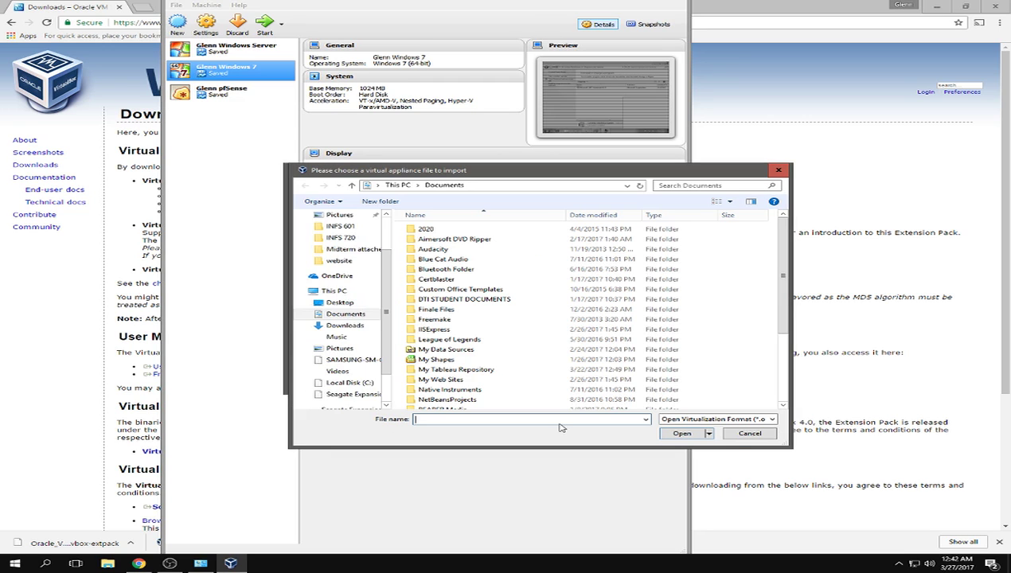
pyautogui.click(750, 434)
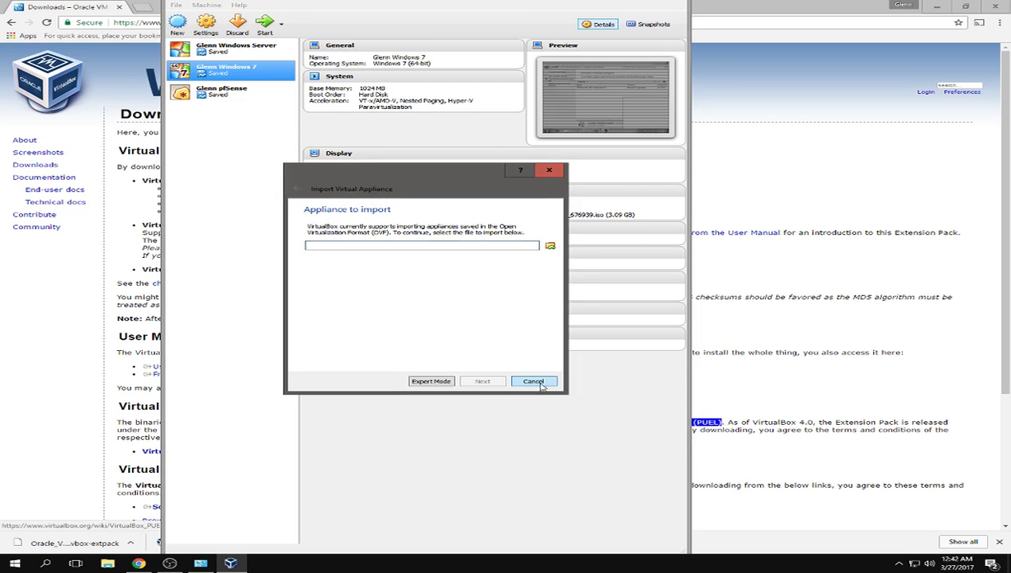
pyautogui.click(533, 379)
pyautogui.click(204, 6)
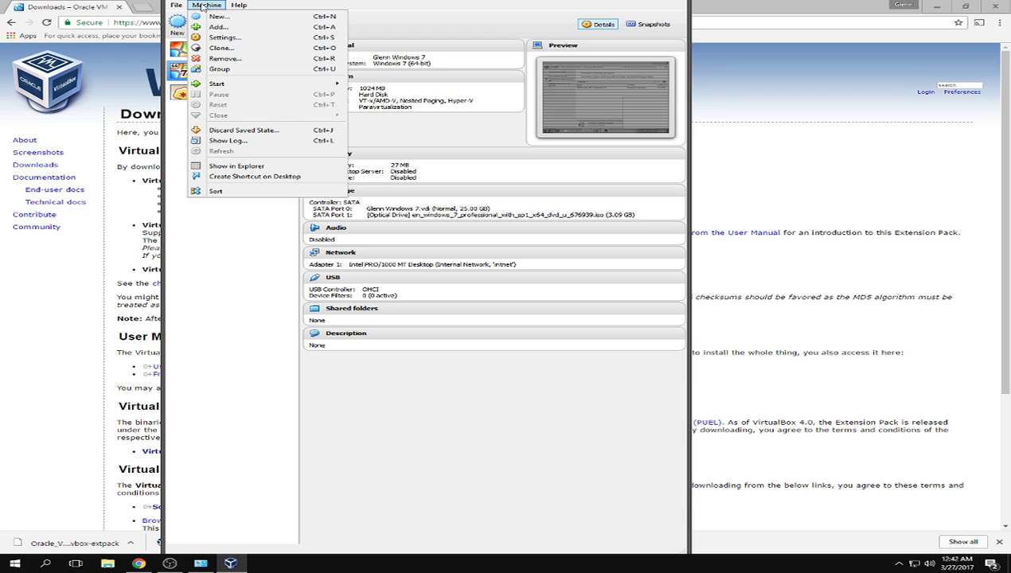
pyautogui.moveTo(182, 5)
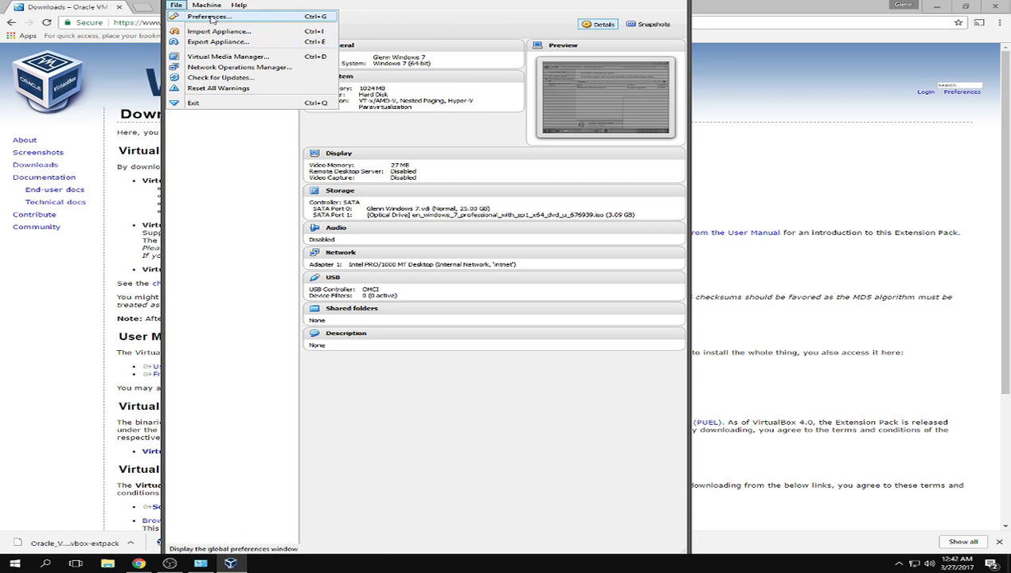
# - Remove the old 5.1.14 Extension Pack under Preferences > Extensions
pyautogui.click(208, 17)
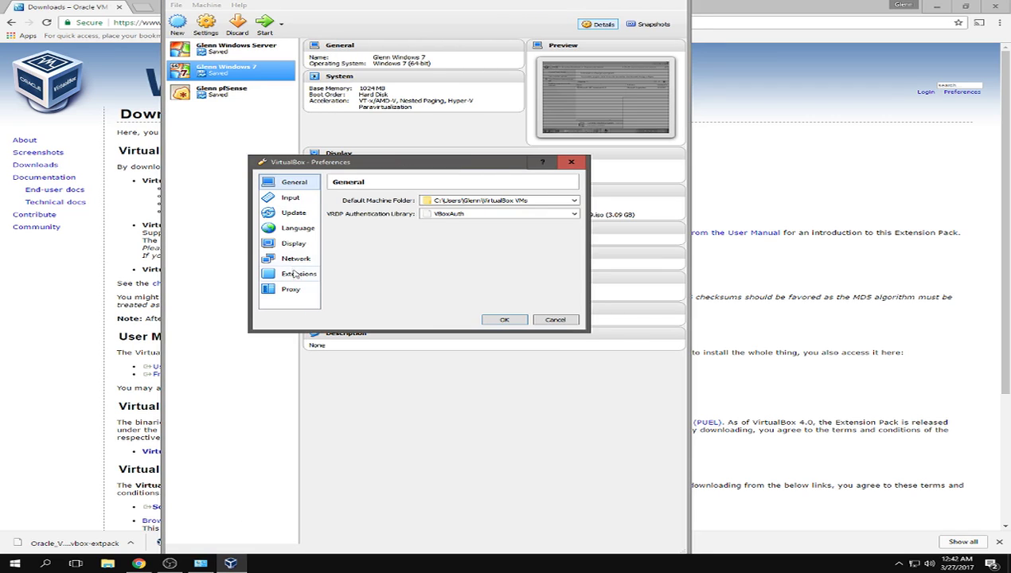
pyautogui.click(292, 275)
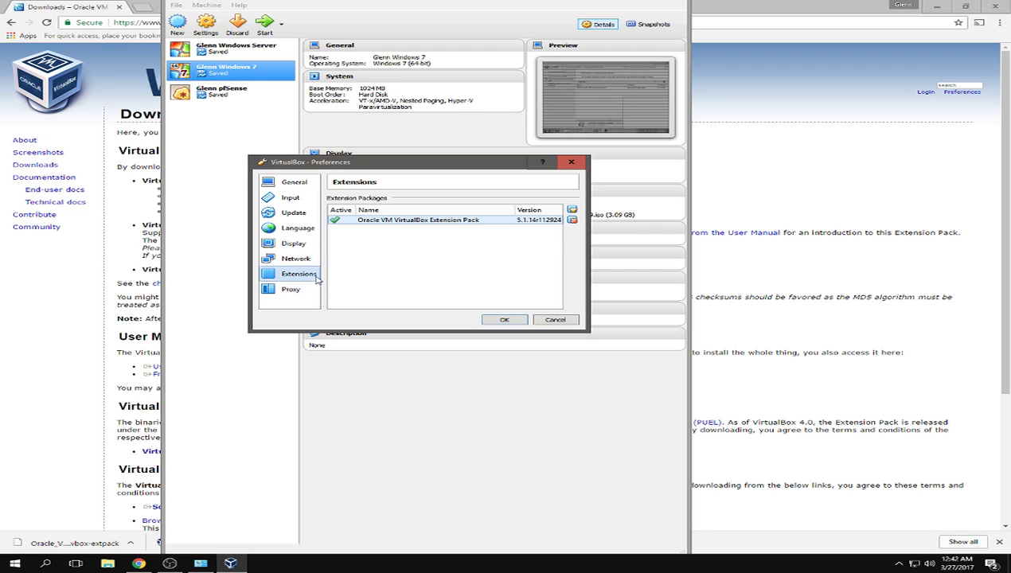
pyautogui.click(571, 219)
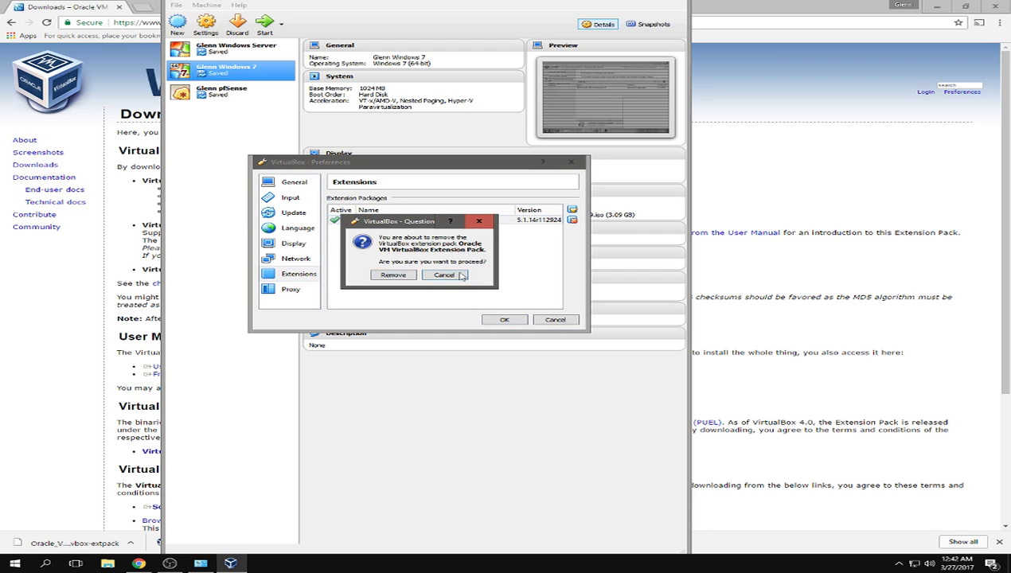
pyautogui.click(390, 275)
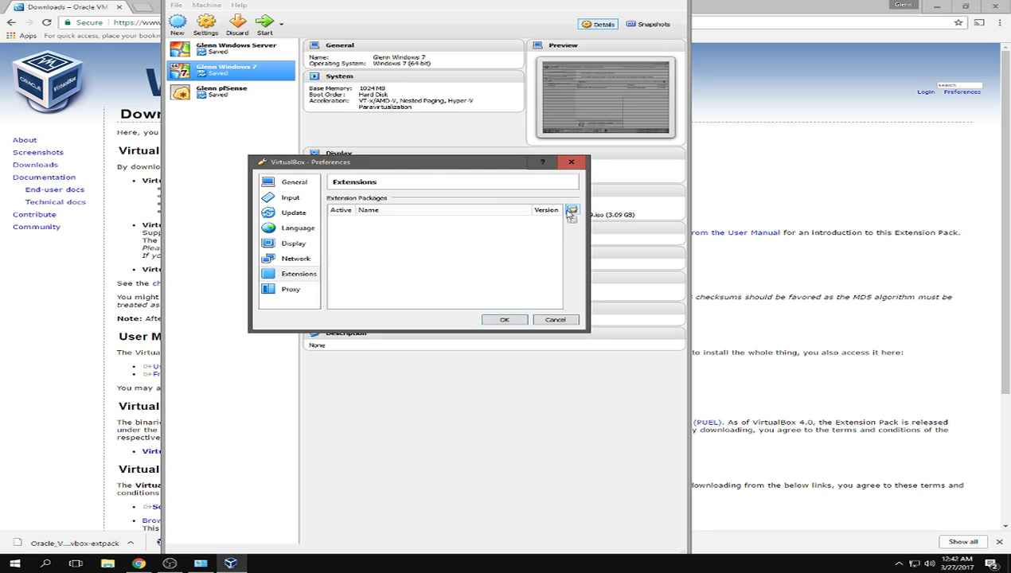
# - Install the 5.1.18 Extension Pack from the Desktop, accept its license, and save the preferences
pyautogui.click(571, 212)
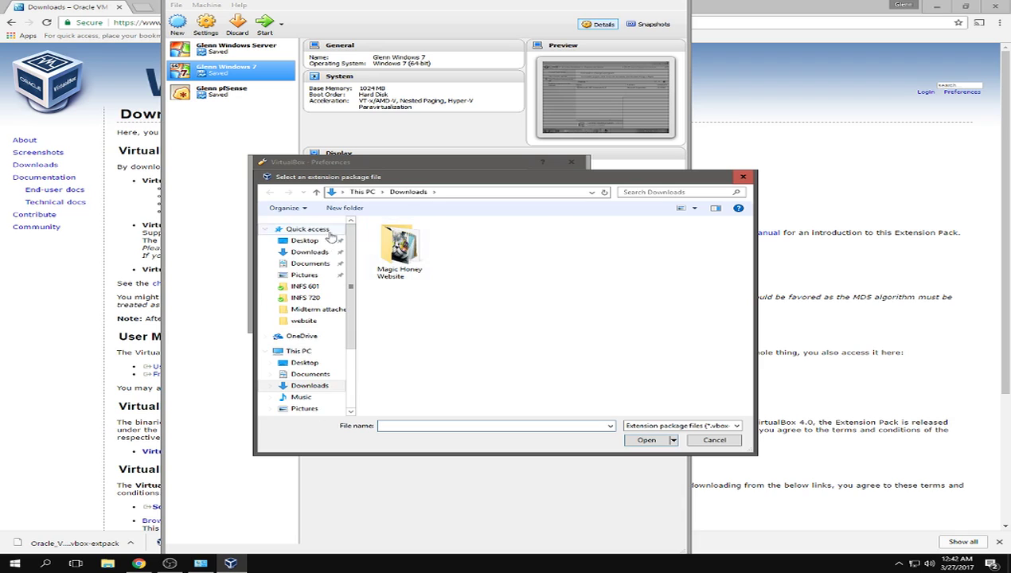
pyautogui.click(305, 241)
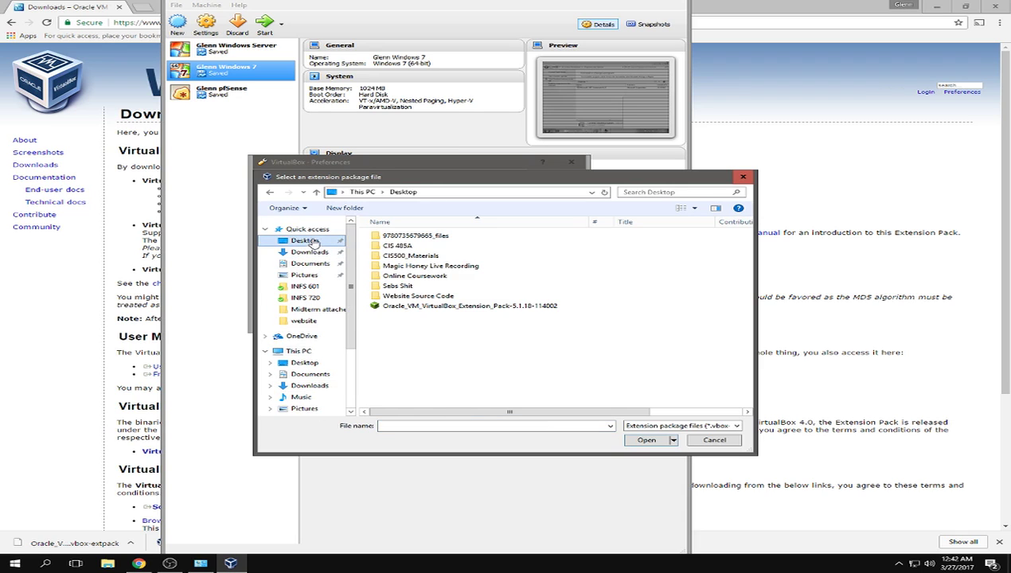
pyautogui.click(500, 308)
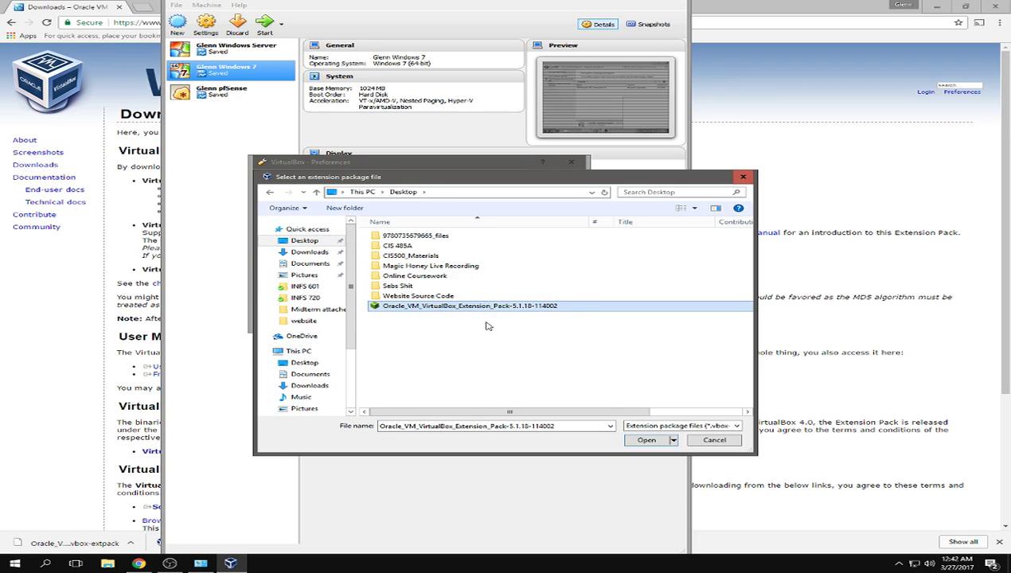
pyautogui.click(641, 440)
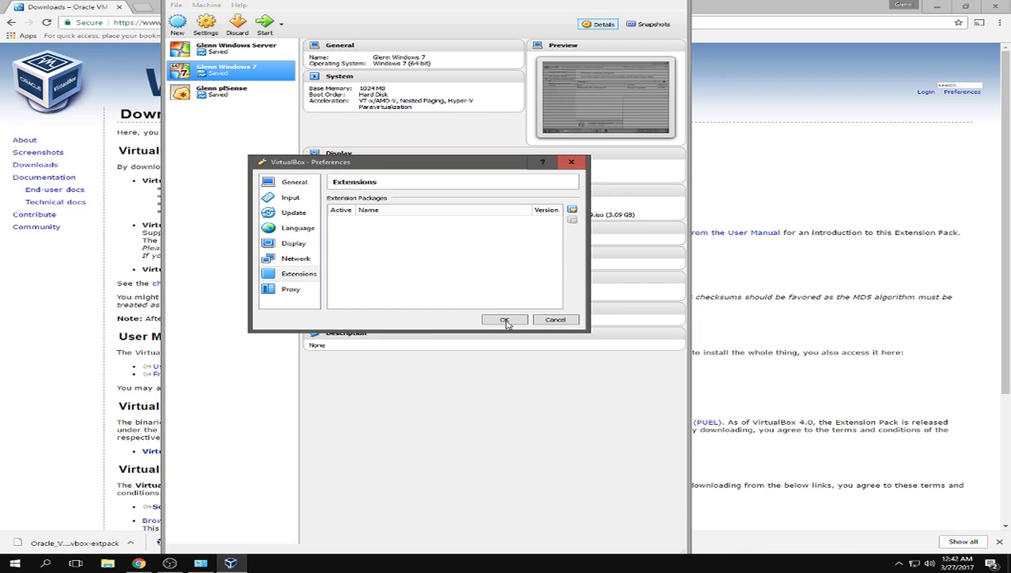
pyautogui.click(402, 300)
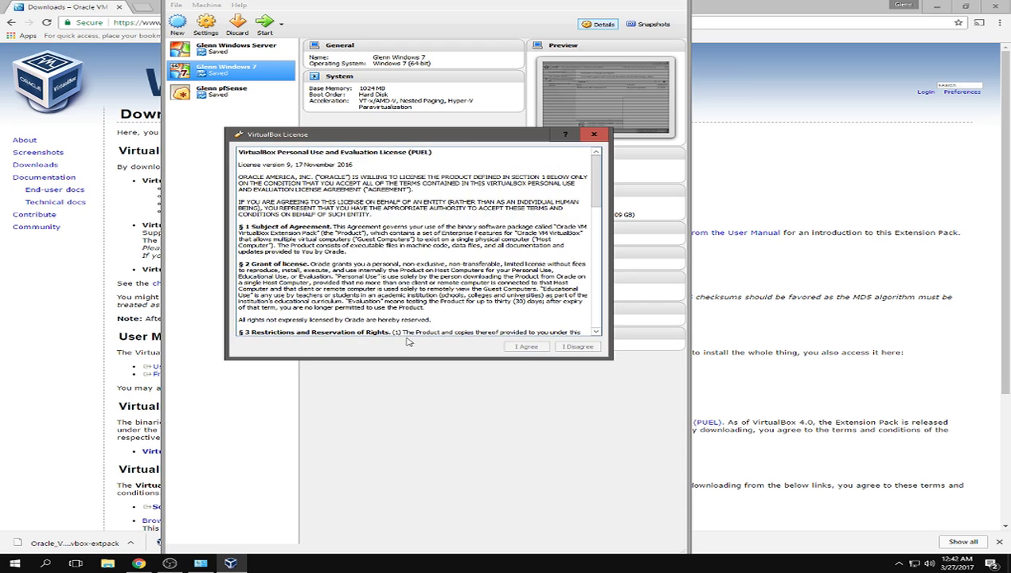
pyautogui.scroll(-10, 476, 313)
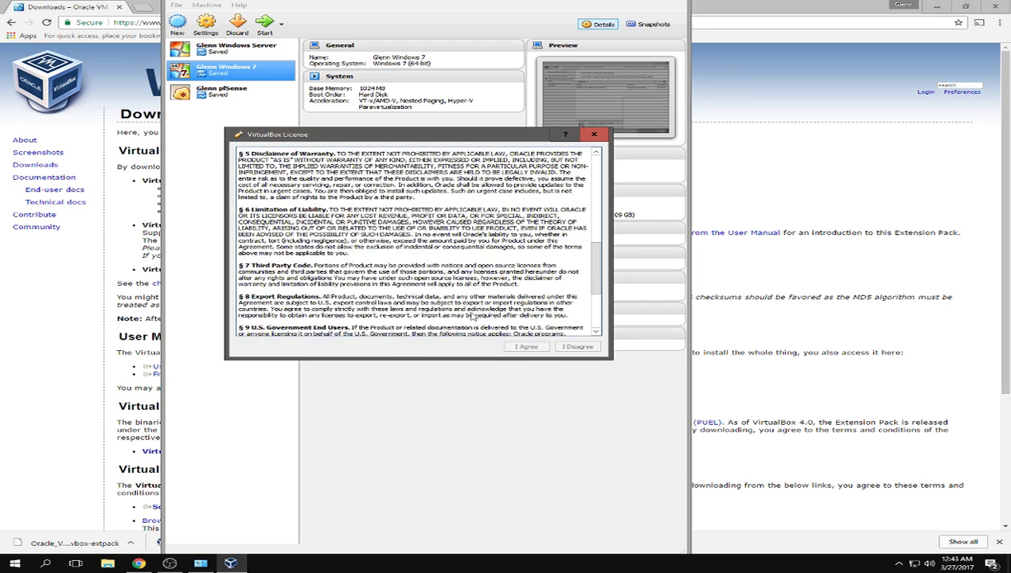
pyautogui.click(530, 348)
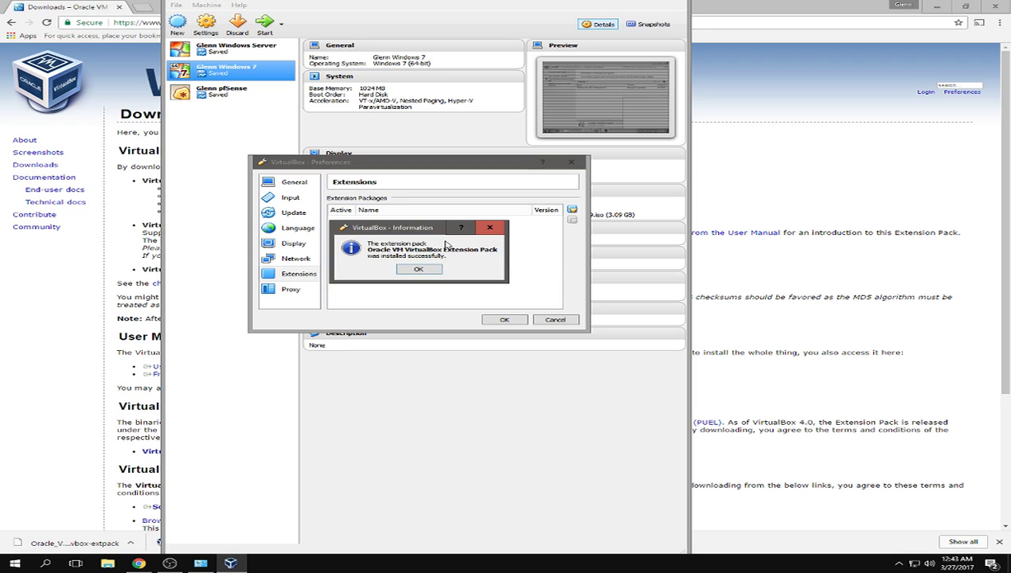
pyautogui.click(420, 269)
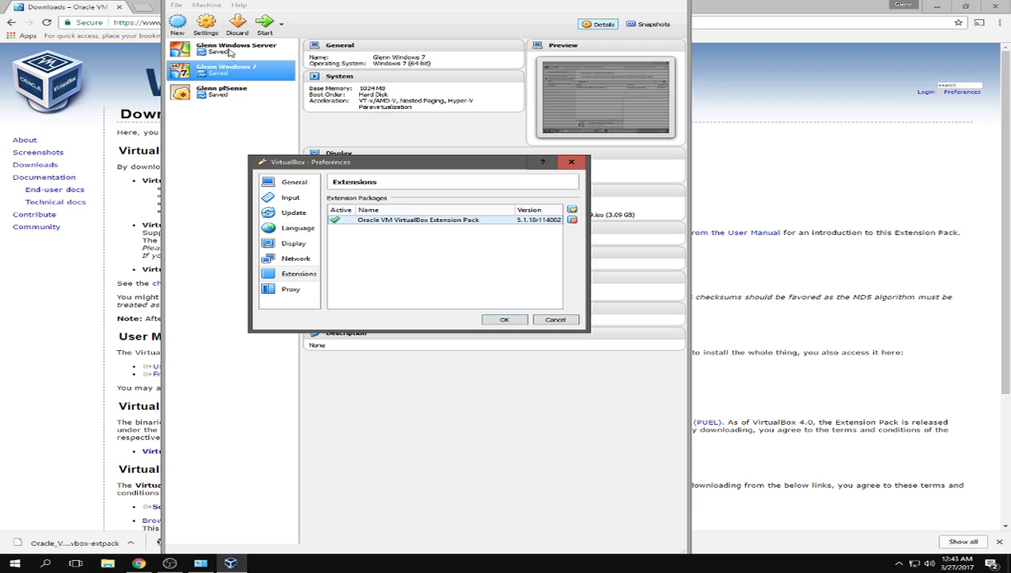
pyautogui.click(504, 320)
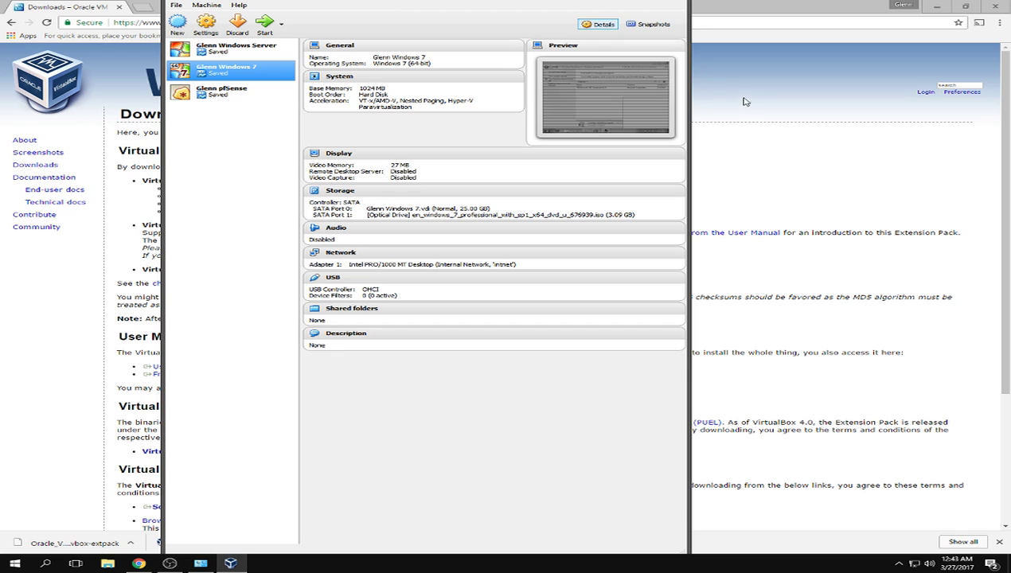
# - Narrow and shift the VirtualBox Manager window, then maximize it
pyautogui.moveTo(687, 81); pyautogui.dragTo(624, 81)
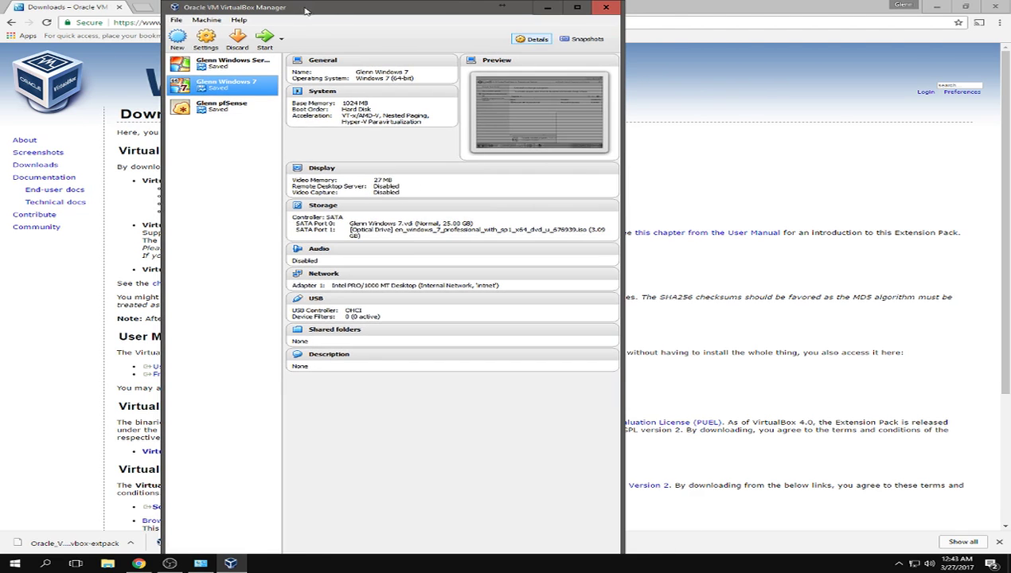
pyautogui.moveTo(305, 9); pyautogui.dragTo(343, 11)
pyautogui.click(615, 8)
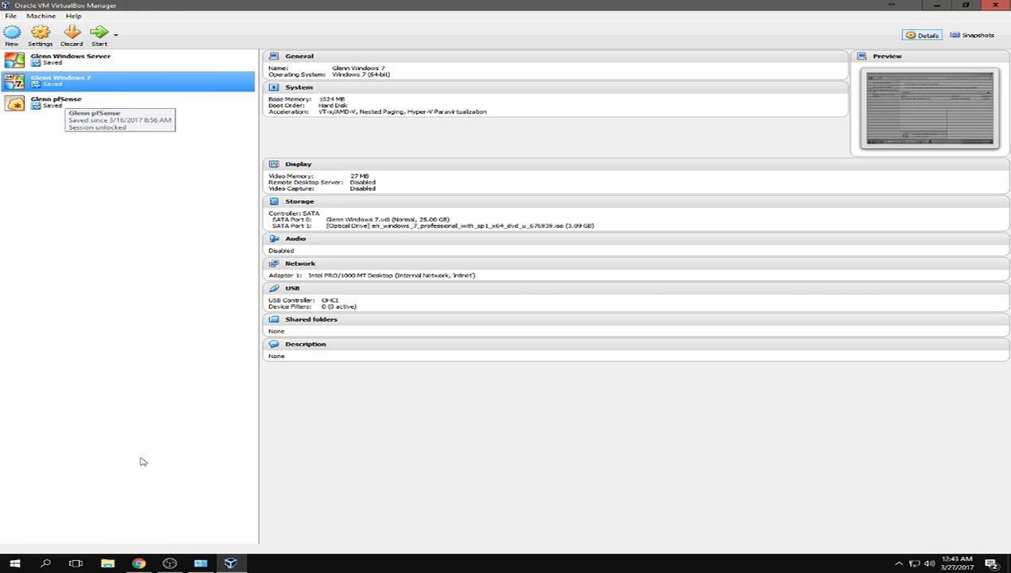
# - Open pfsense.org in a new tab and go to its download page
pyautogui.click(139, 563)
pyautogui.click(144, 12)
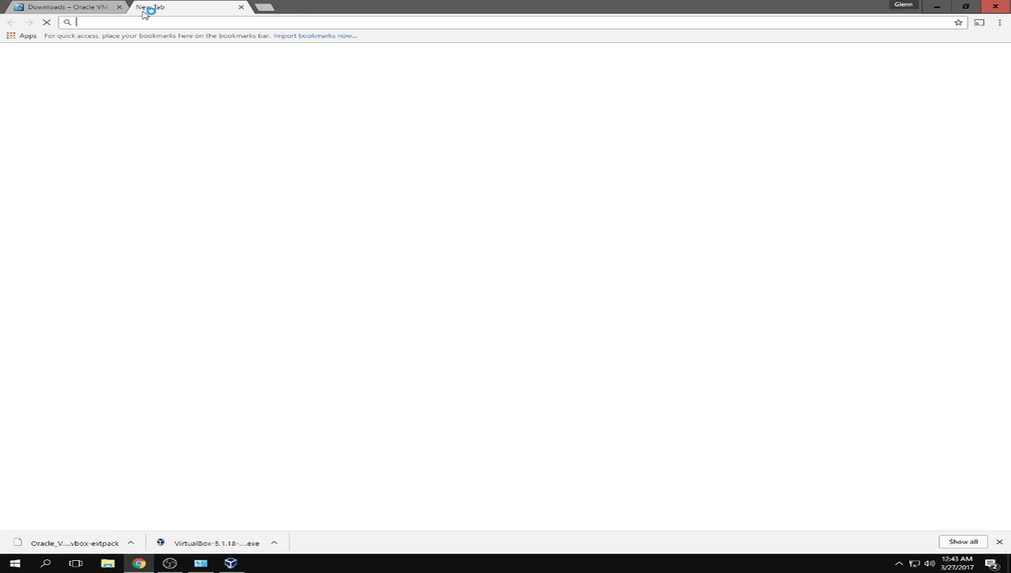
pyautogui.write('pfsense.o')
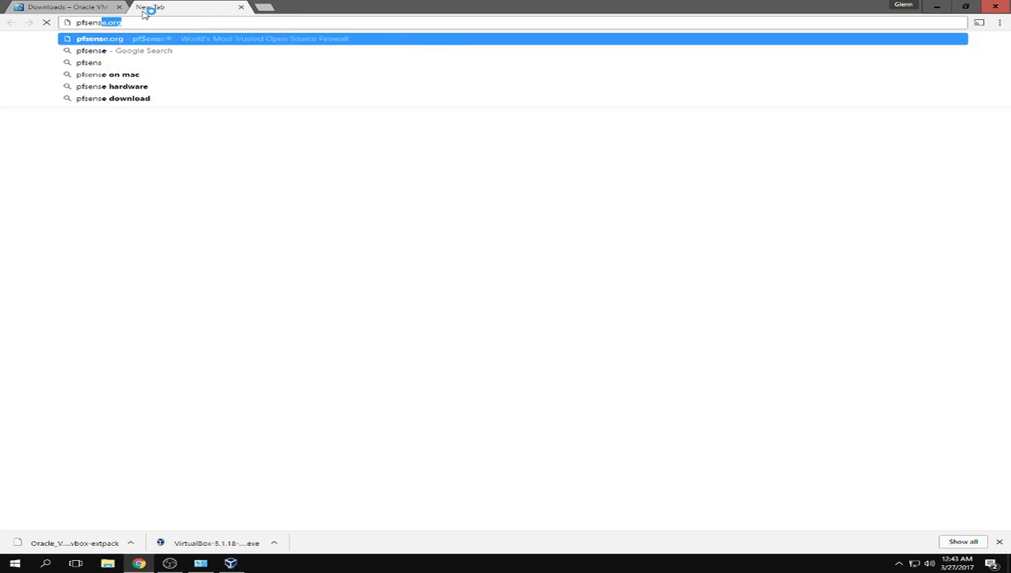
pyautogui.write('rg')
pyautogui.press('Return')
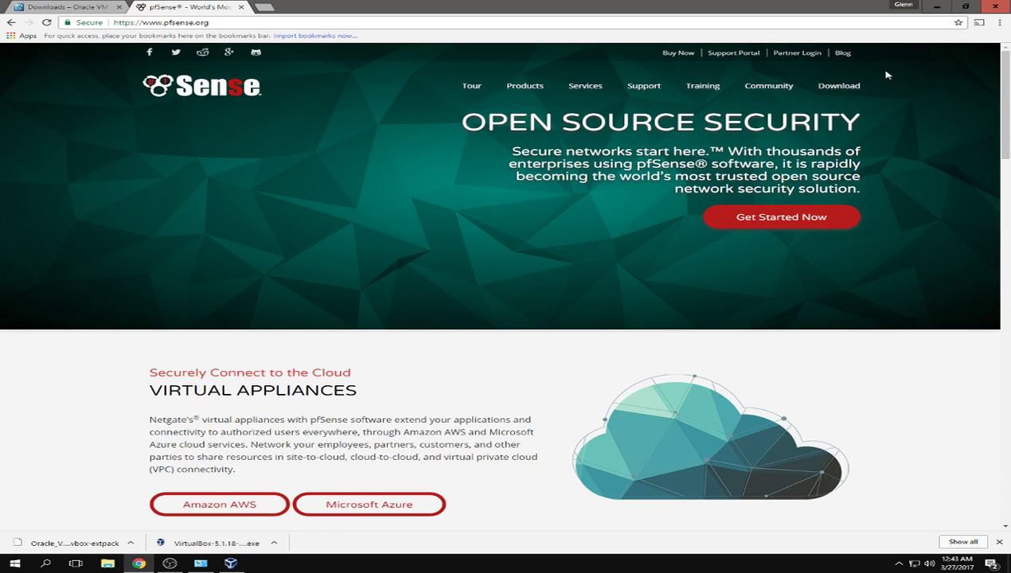
pyautogui.click(844, 86)
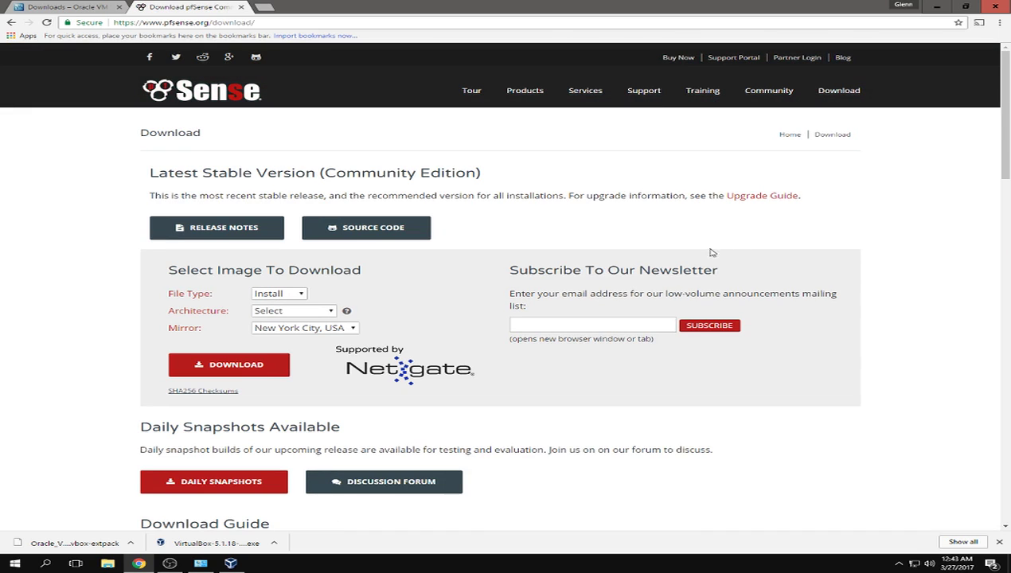
# - Inspect the File Type, Architecture (AMD64) and Platform dropdowns, then close the pfSense tab
pyautogui.click(264, 296)
pyautogui.click(284, 296)
pyautogui.click(286, 311)
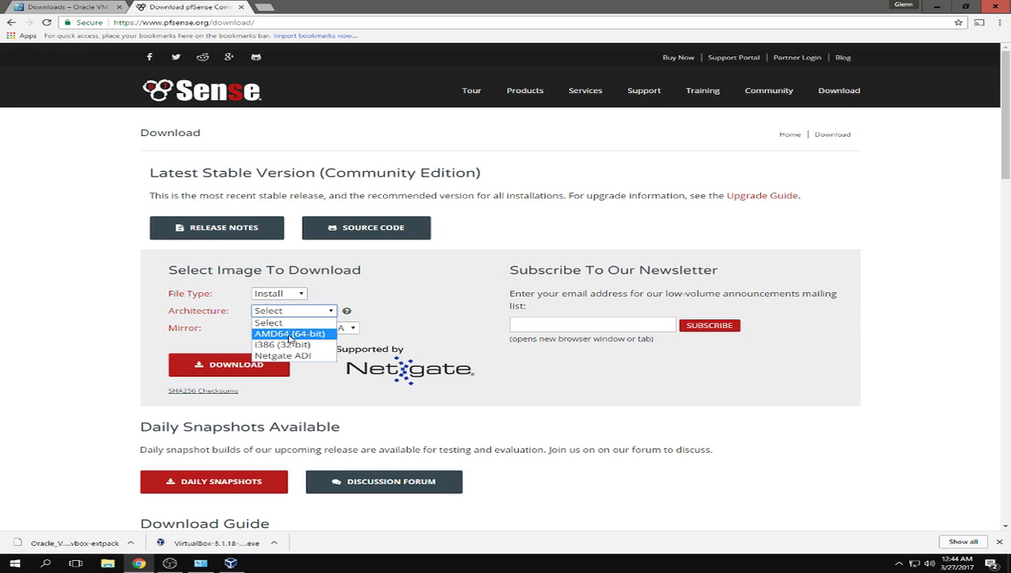
pyautogui.click(185, 316)
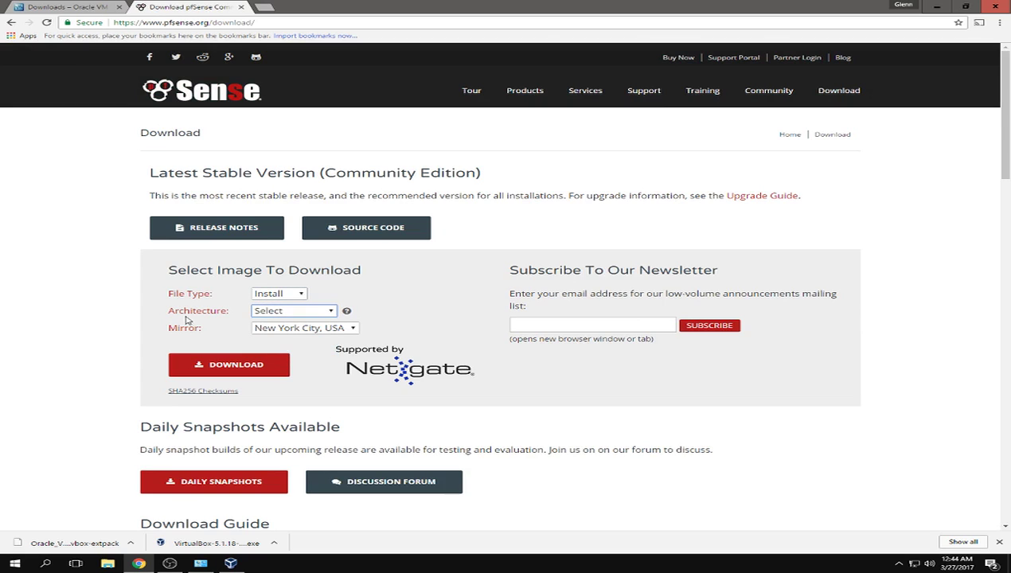
pyautogui.click(292, 311)
pyautogui.click(289, 335)
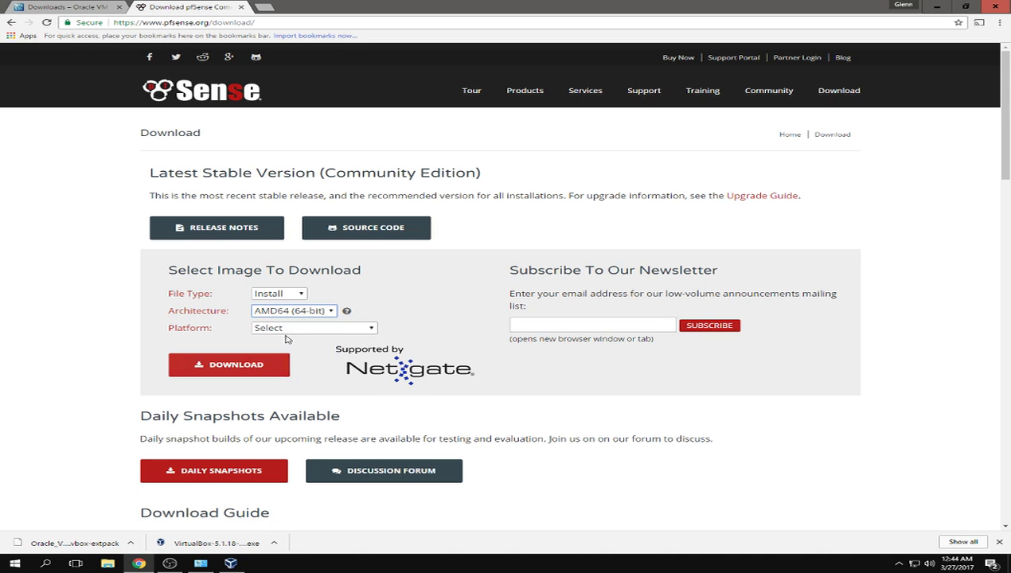
pyautogui.click(292, 329)
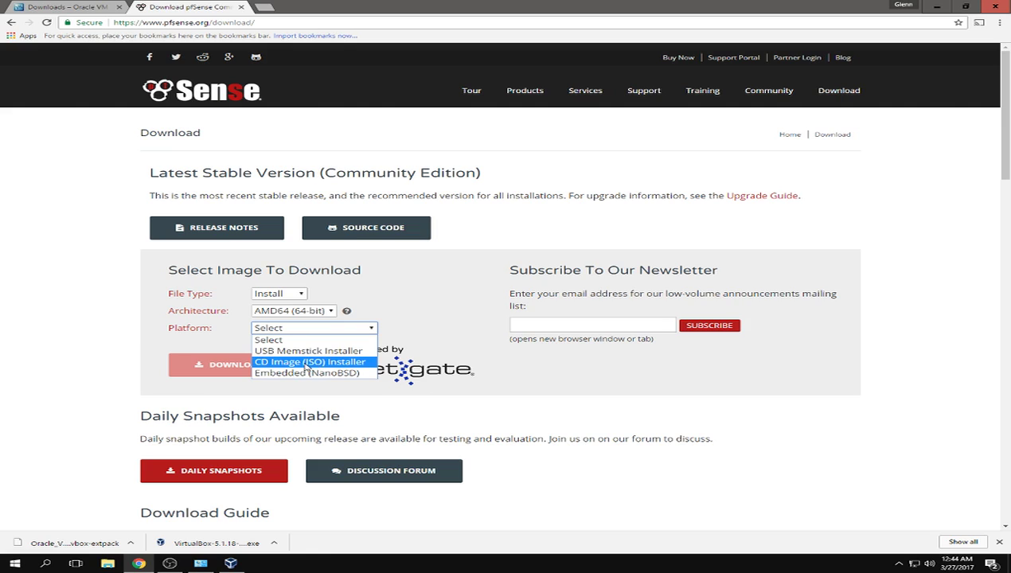
pyautogui.click(359, 304)
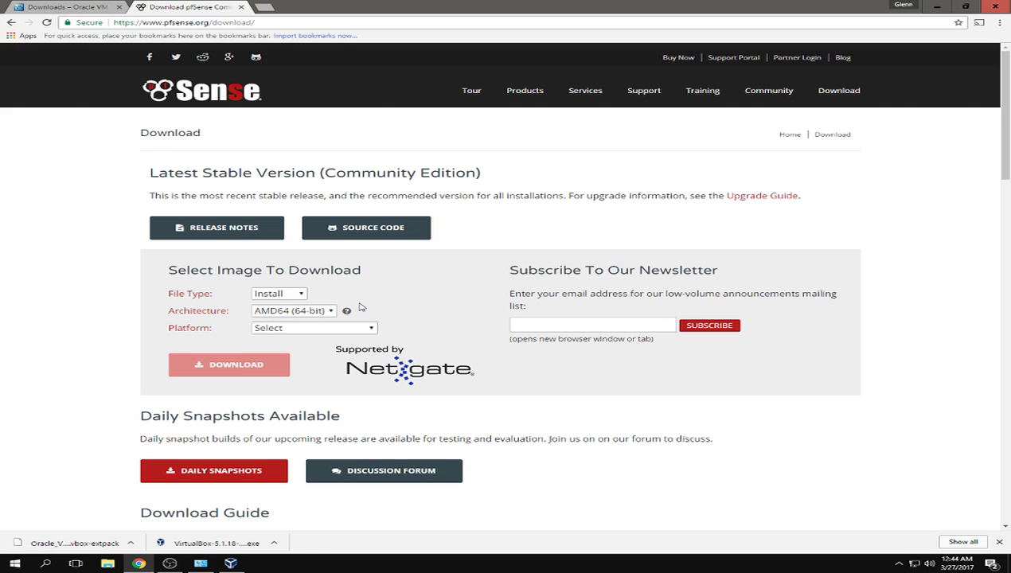
pyautogui.click(242, 6)
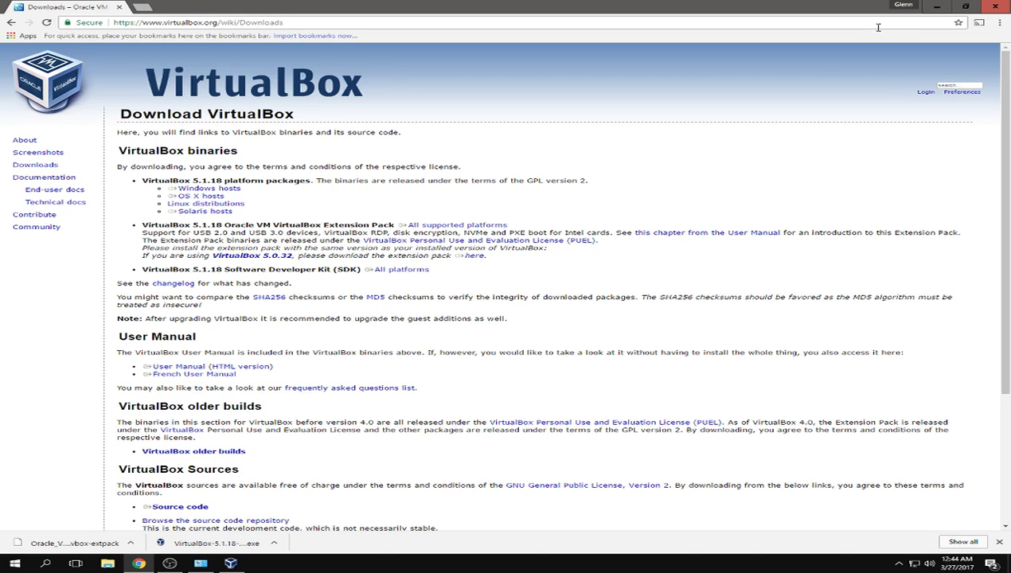
# - Minimize Chrome and start the Create Virtual Machine wizard with New in VirtualBox Manager
pyautogui.click(939, 7)
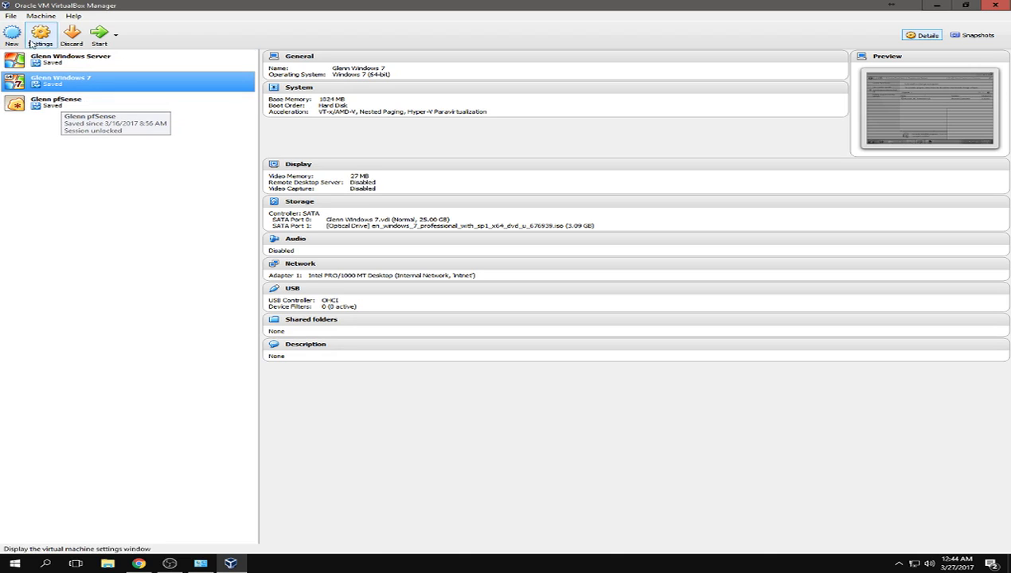
pyautogui.click(10, 36)
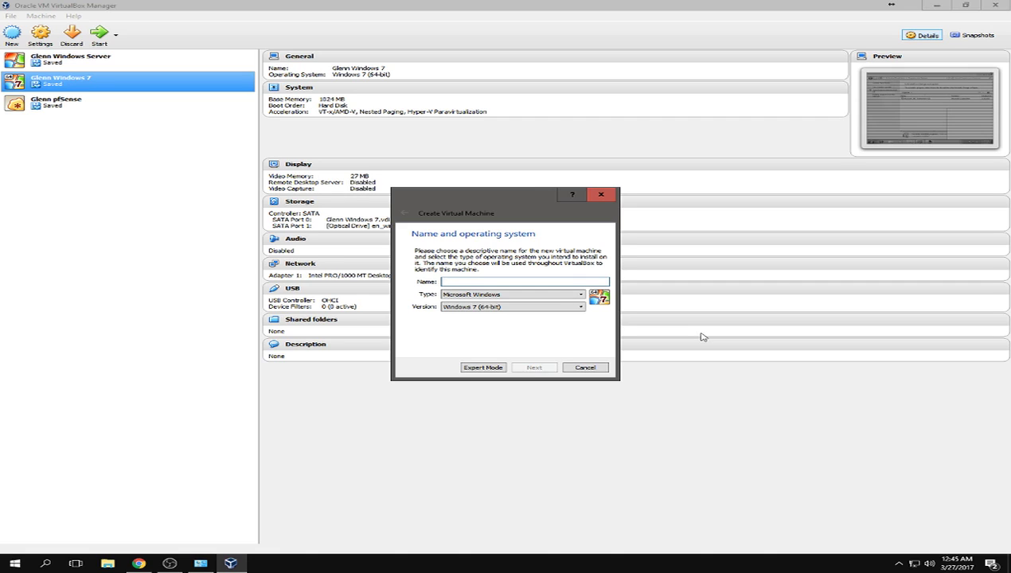
# - Enter the VM name and set its type to BSD, version FreeBSD (64-bit)
pyautogui.write('Glenn1 pfSense')
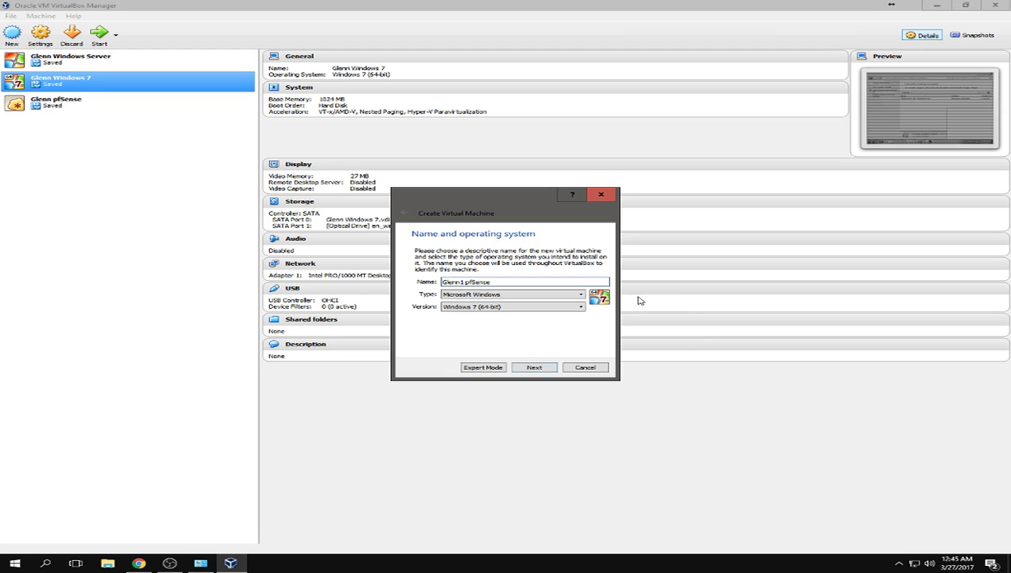
pyautogui.click(559, 297)
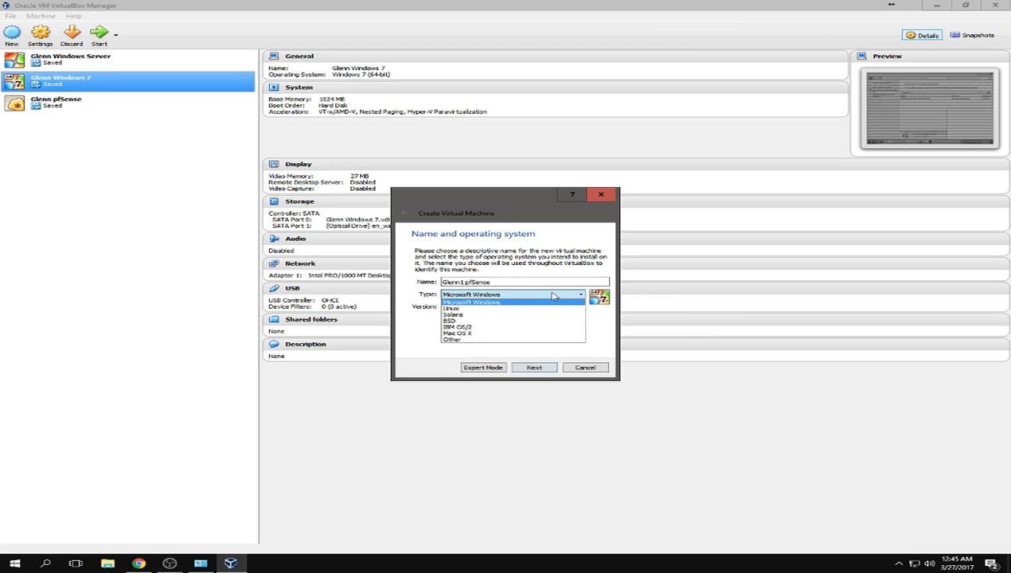
pyautogui.click(517, 322)
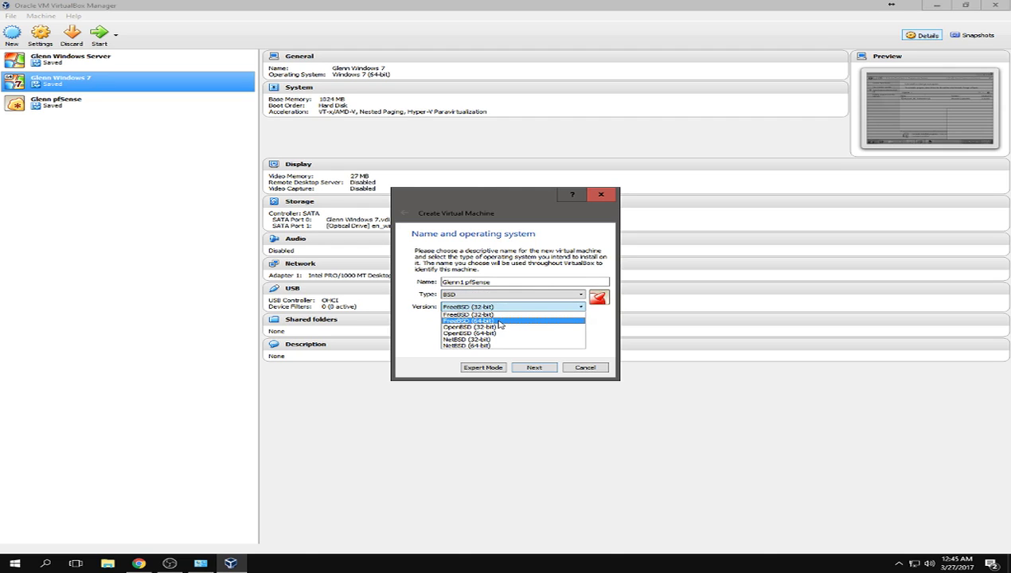
pyautogui.click(478, 320)
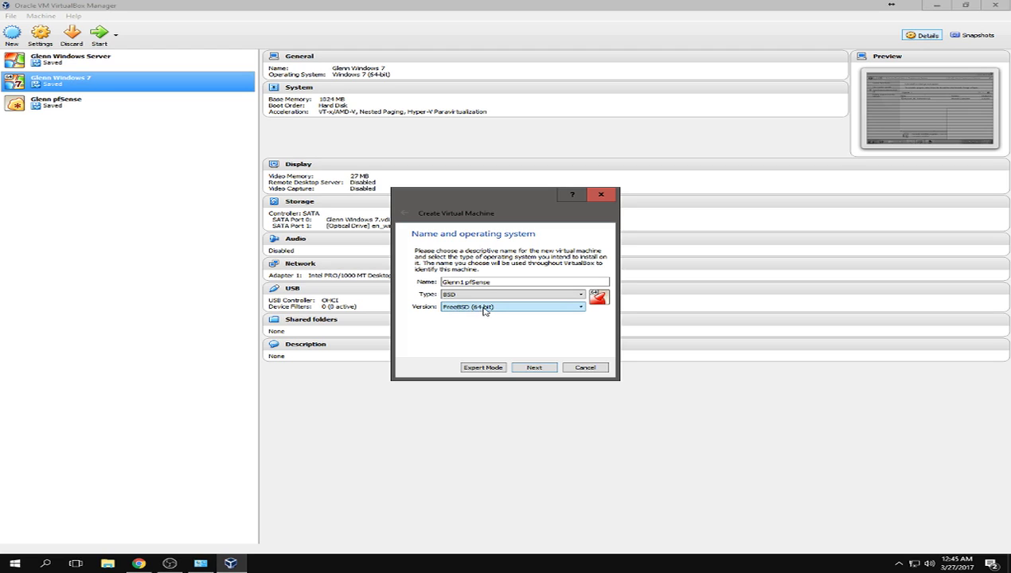
pyautogui.click(535, 368)
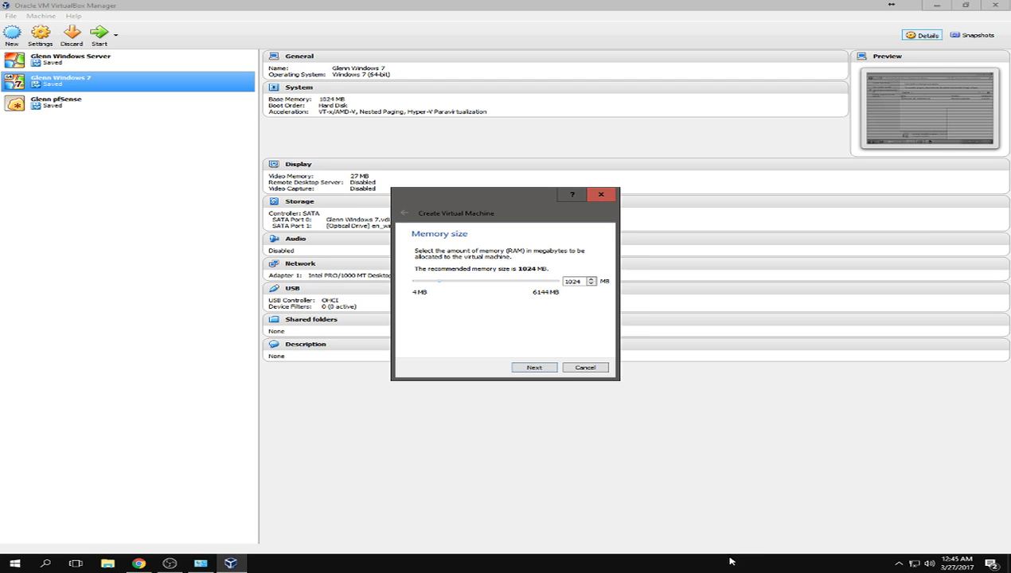
# - Replace the recommended 1024 MB of memory with 512 MB
pyautogui.click(14, 563)
pyautogui.click(15, 563)
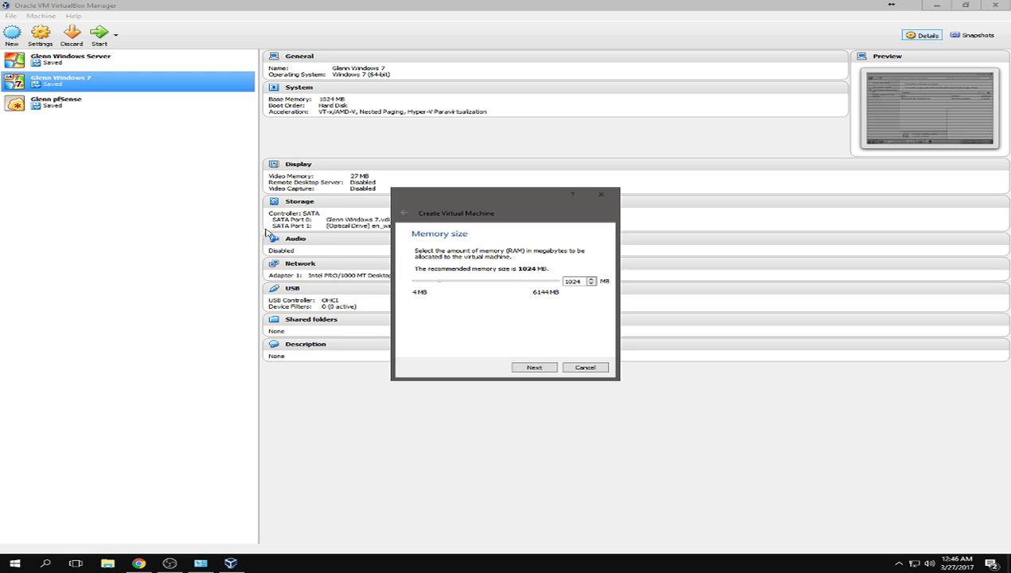
pyautogui.moveTo(582, 281); pyautogui.dragTo(492, 270)
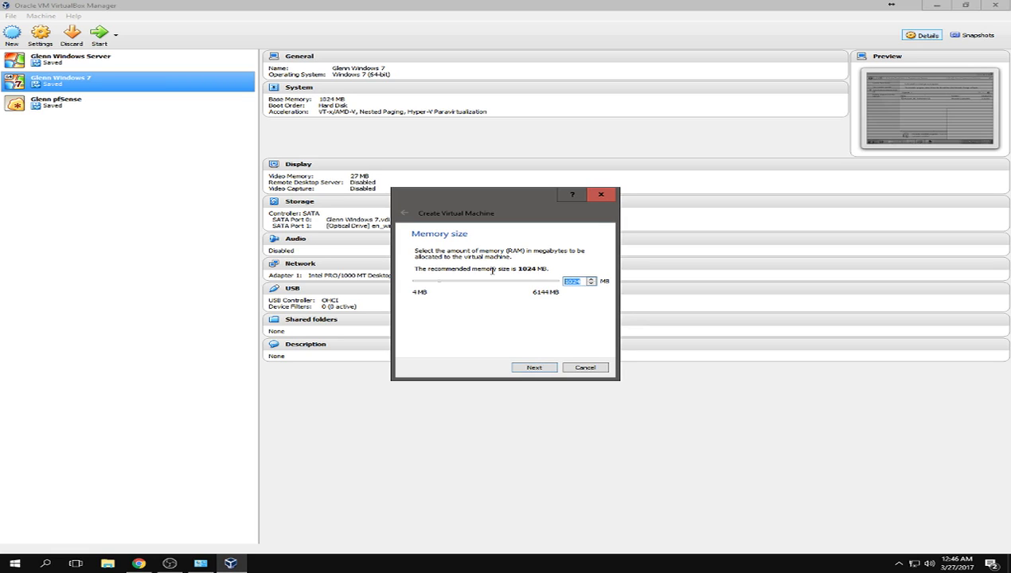
pyautogui.write('512')
# - Create the machine with a new dynamically allocated 16 GB VDI virtual hard disk
pyautogui.click(538, 369)
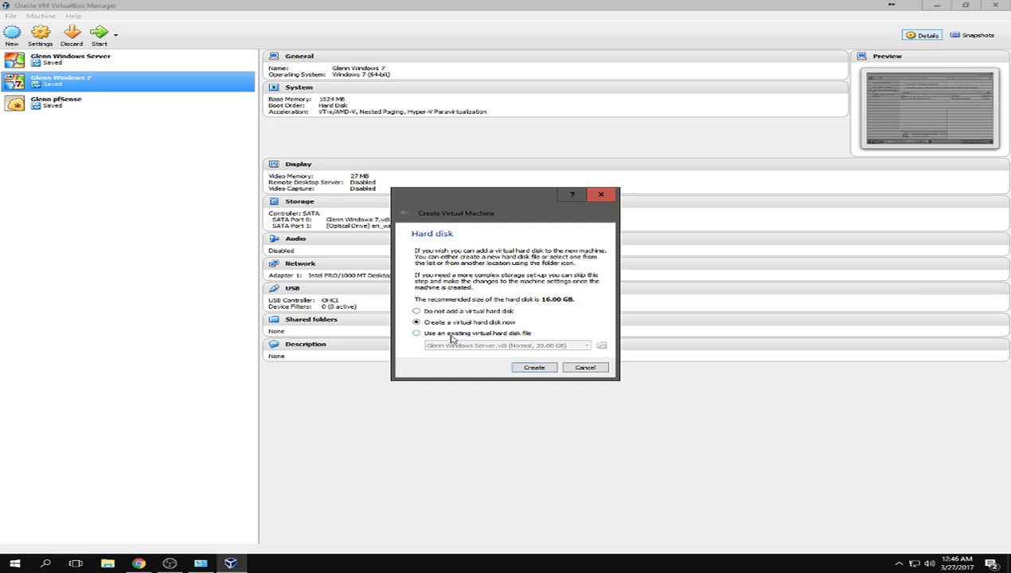
pyautogui.click(541, 368)
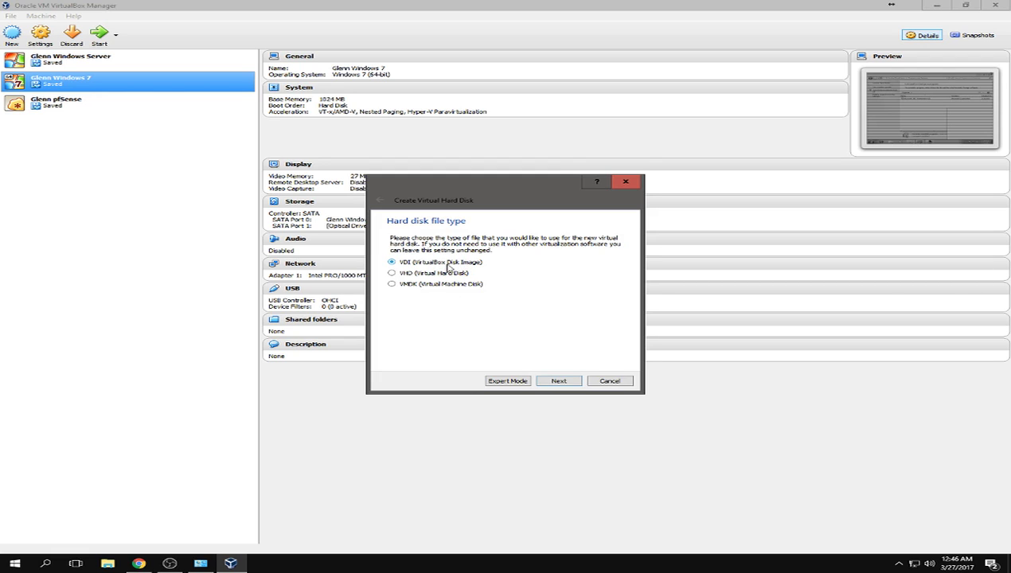
pyautogui.click(549, 382)
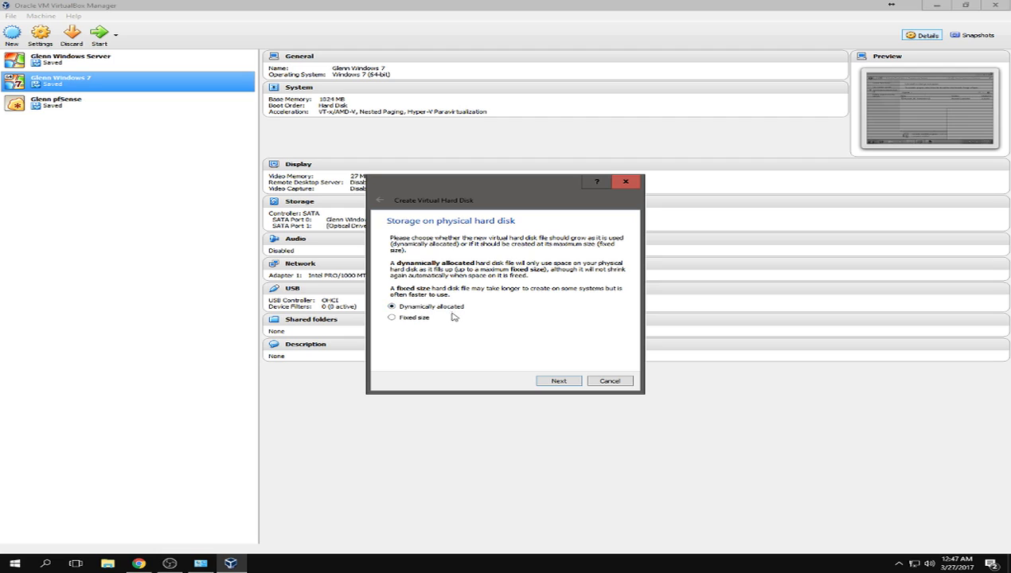
pyautogui.click(559, 381)
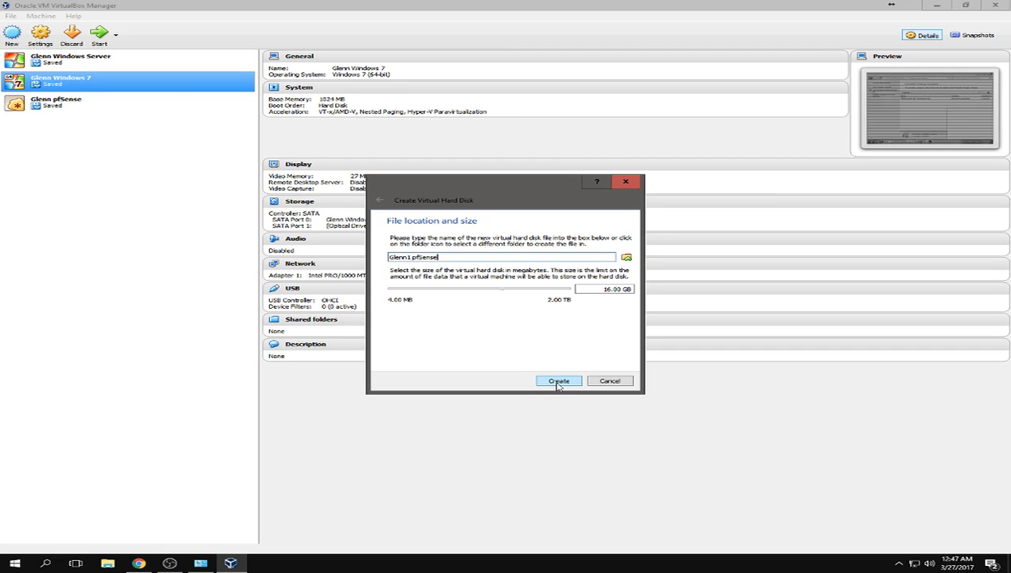
pyautogui.click(559, 382)
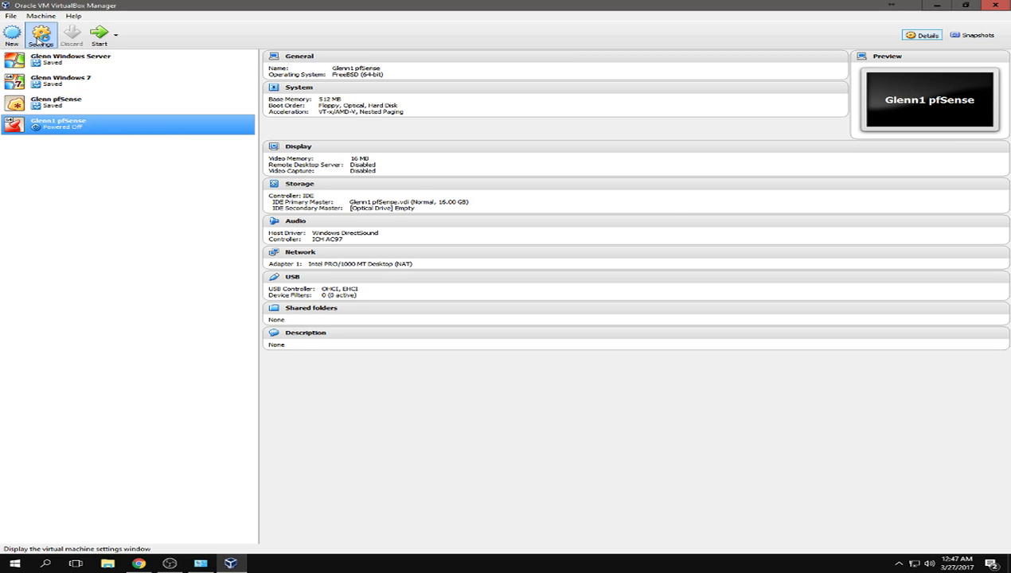
# - Uncheck Floppy in the boot order on the machine's System settings page
pyautogui.click(40, 36)
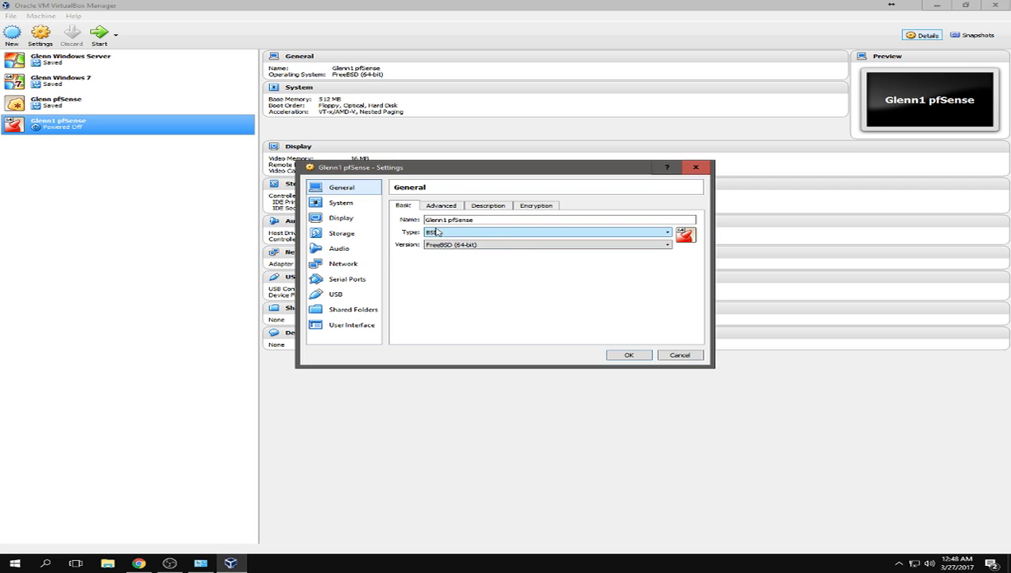
pyautogui.click(343, 204)
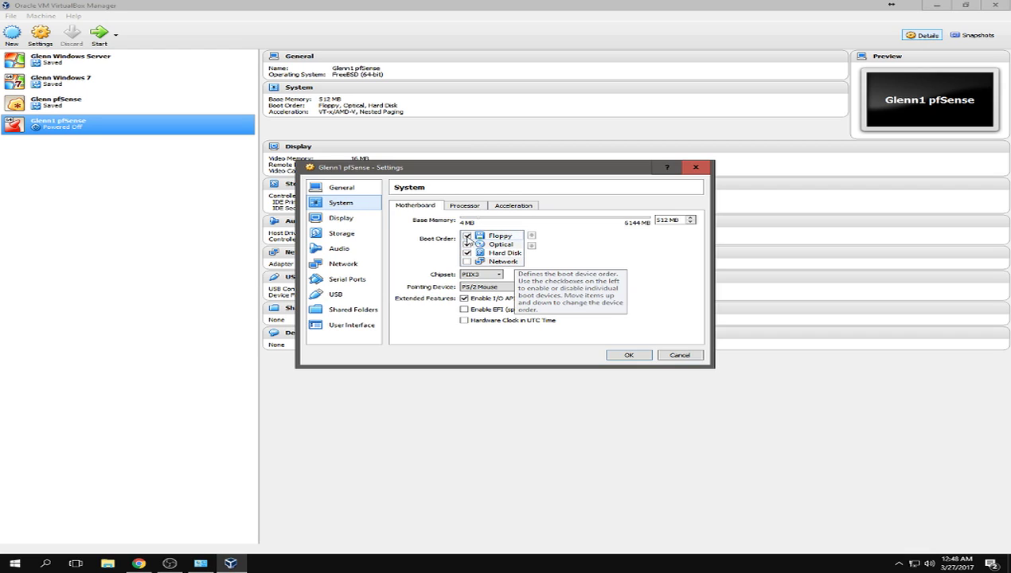
pyautogui.click(466, 236)
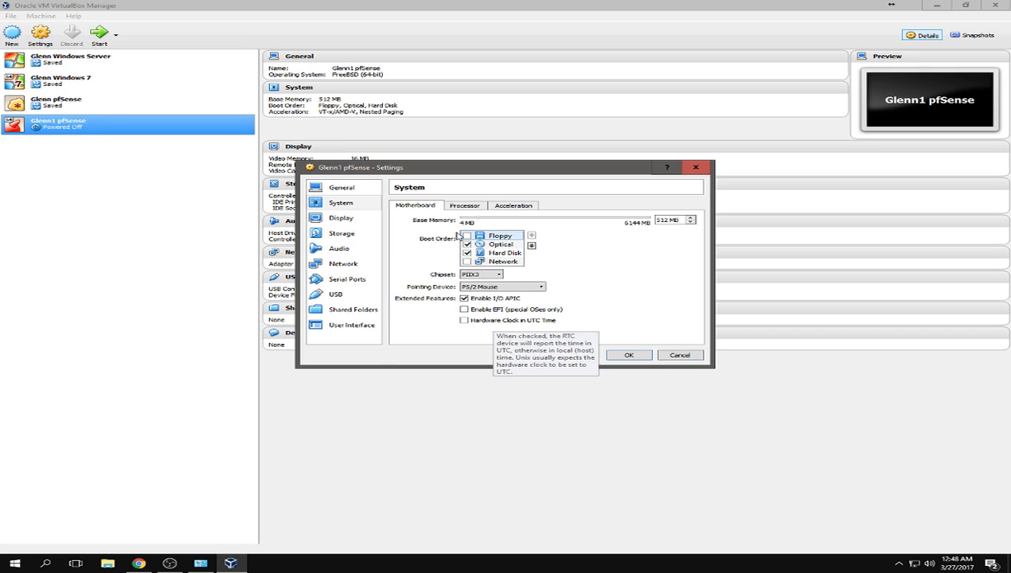
# - Review the Processor and Acceleration tabs, then return to Motherboard
pyautogui.click(464, 206)
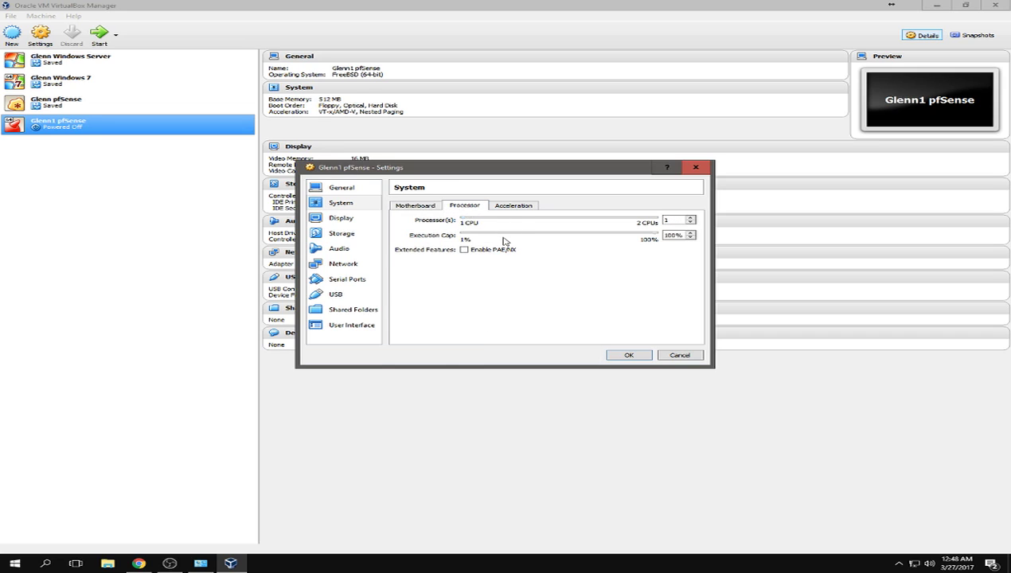
pyautogui.click(520, 206)
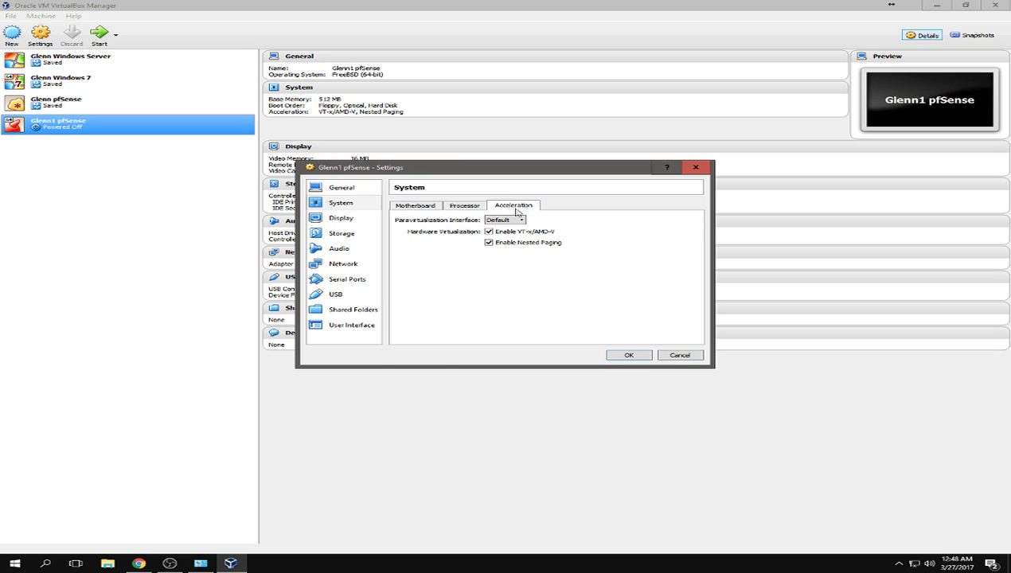
pyautogui.click(476, 209)
pyautogui.click(500, 208)
pyautogui.click(471, 209)
pyautogui.click(433, 206)
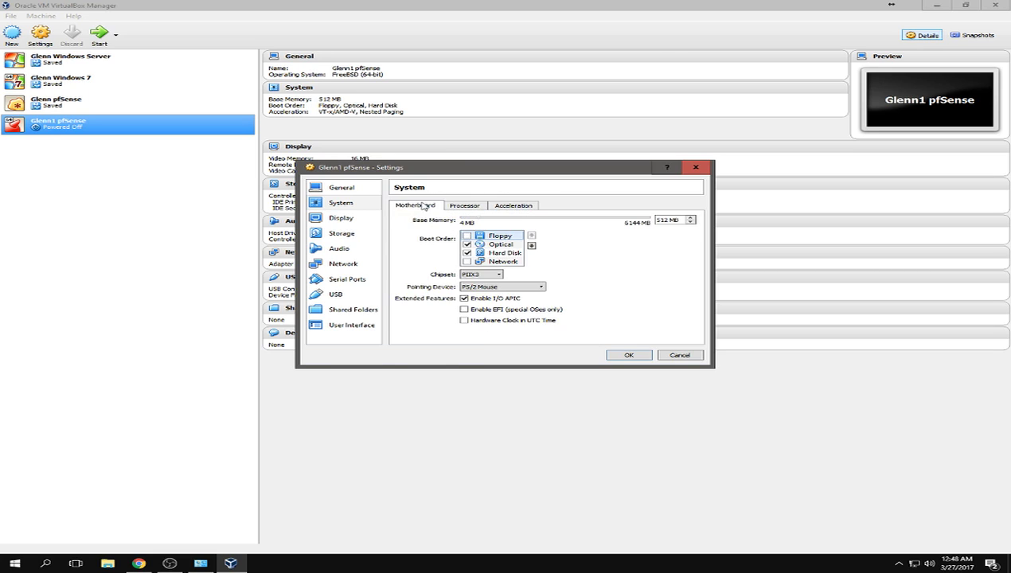
# - Raise the Display video memory enough to clear the invalid-settings warning
pyautogui.click(347, 220)
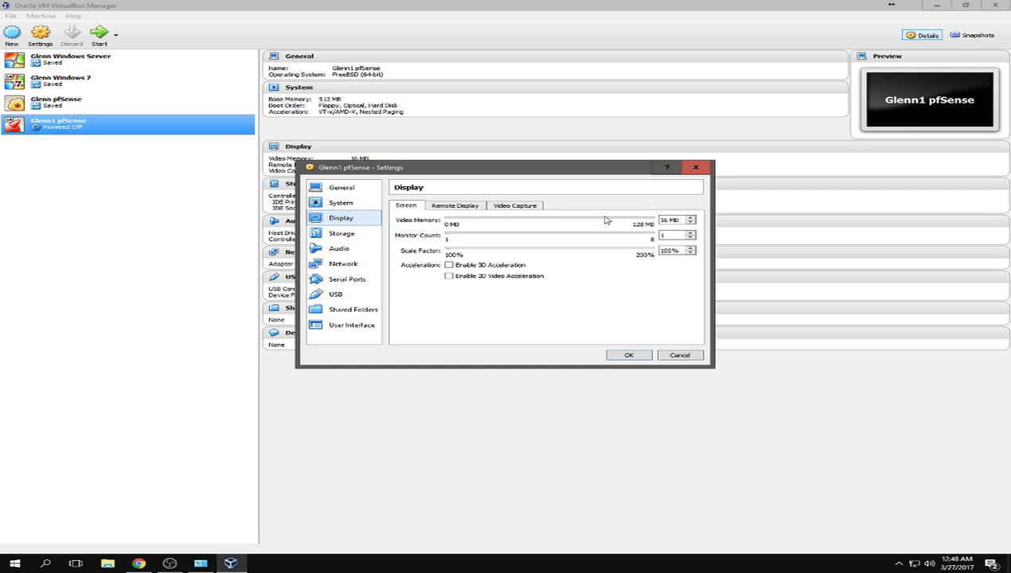
pyautogui.click(691, 223)
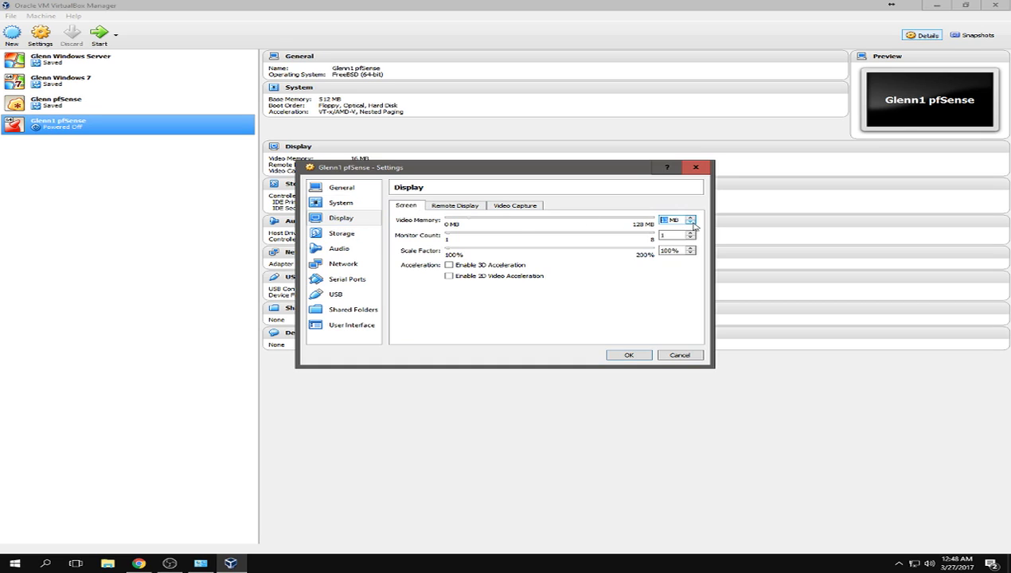
pyautogui.press('BackSpace')
pyautogui.write('8')
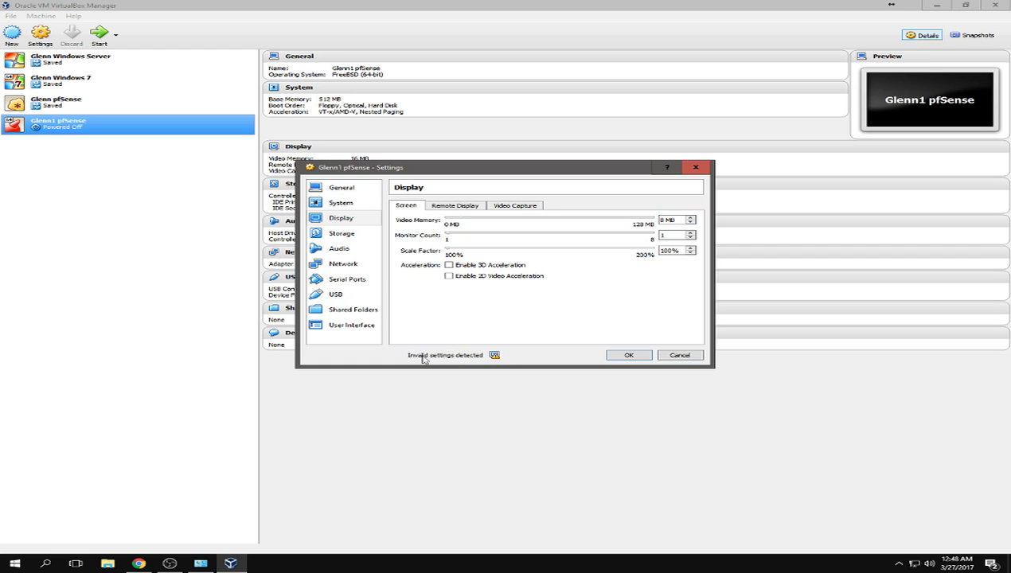
pyautogui.click(690, 218)
pyautogui.click(691, 220)
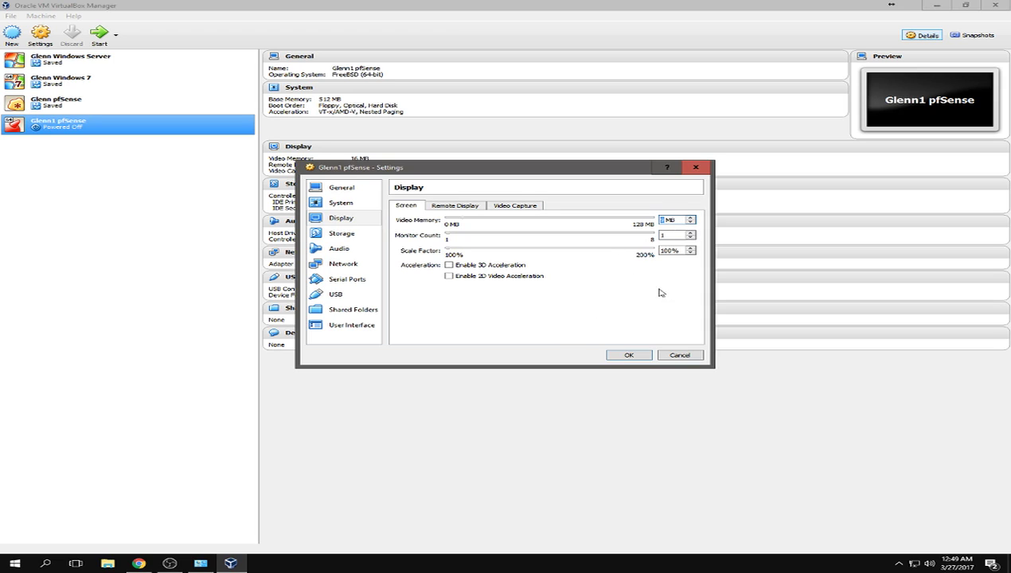
pyautogui.click(690, 224)
pyautogui.click(692, 219)
# - Enable the Remote Display server
pyautogui.click(453, 207)
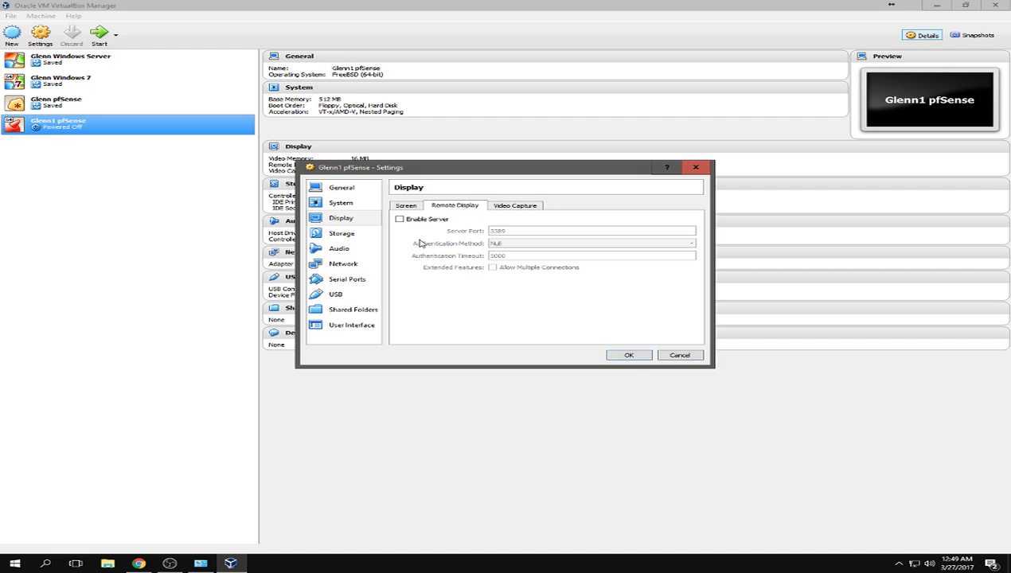
pyautogui.click(421, 222)
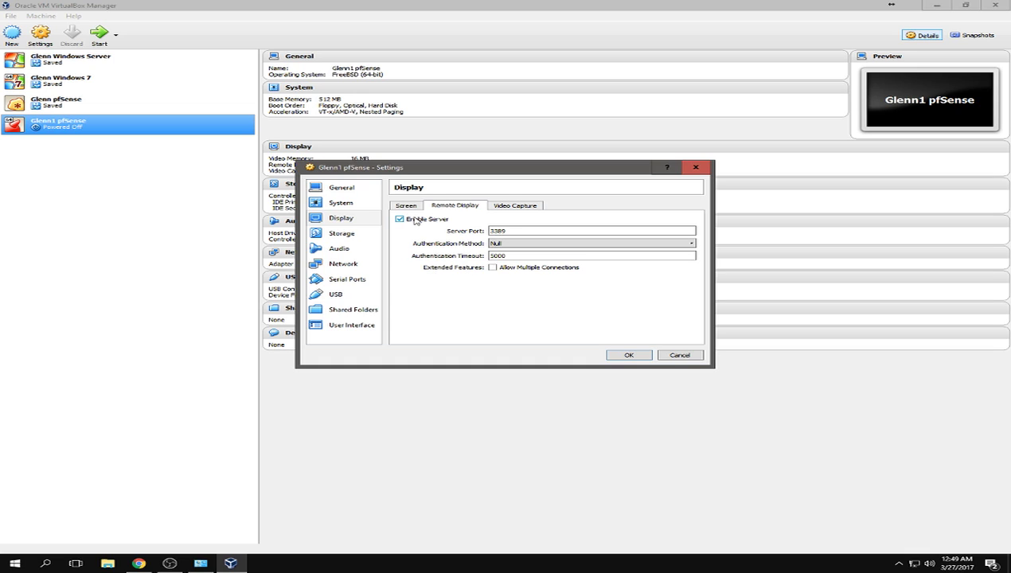
pyautogui.click(338, 233)
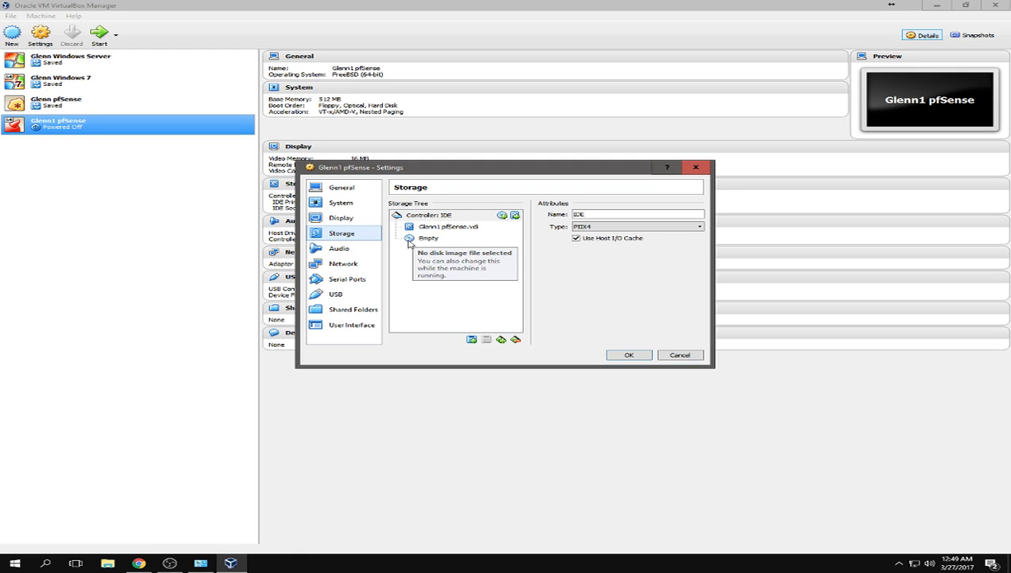
# - Mount pfSense-CE-2.3.2-RELEASE-amd64.iso in the empty optical drive
pyautogui.click(409, 239)
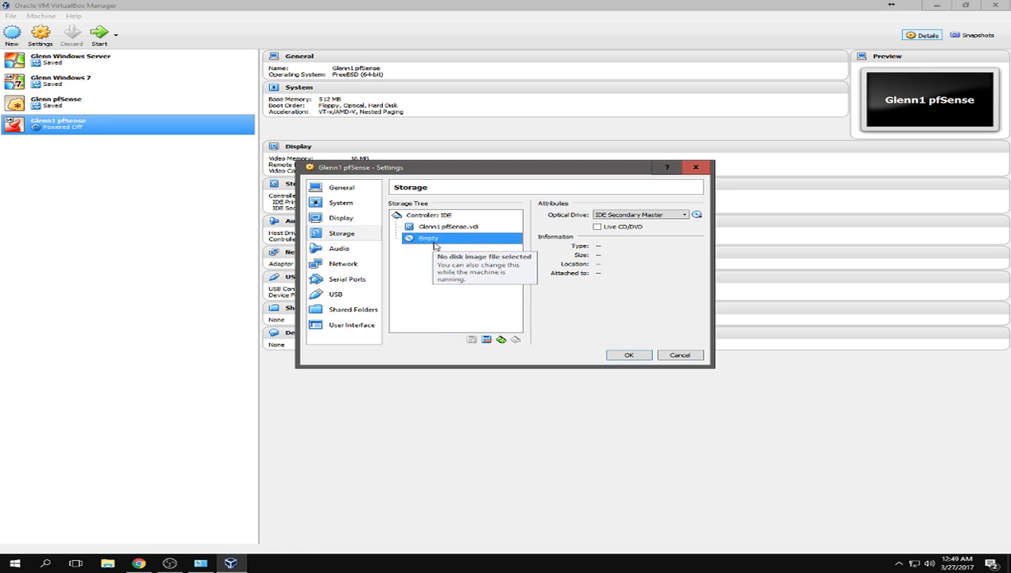
pyautogui.click(696, 214)
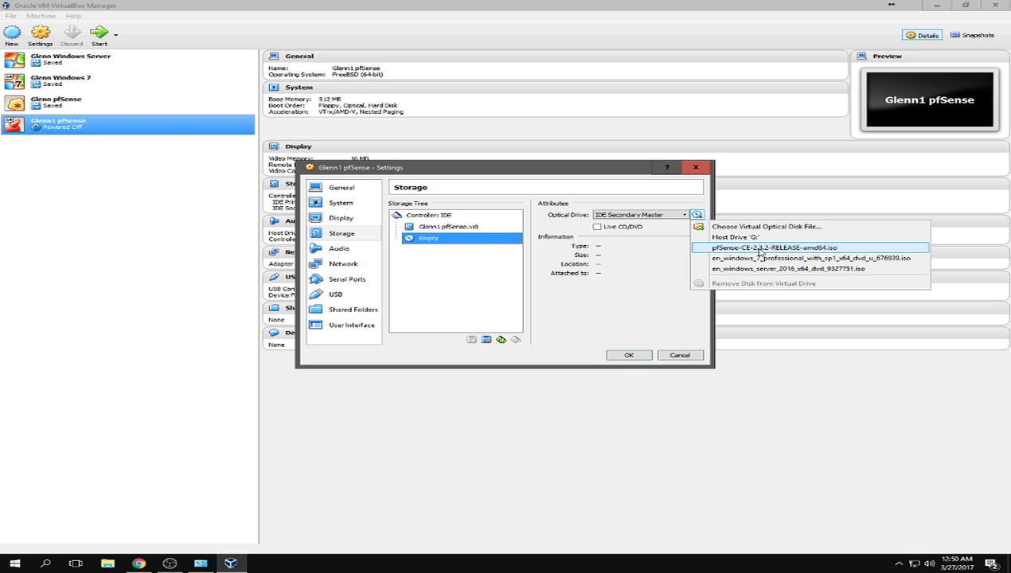
pyautogui.click(760, 250)
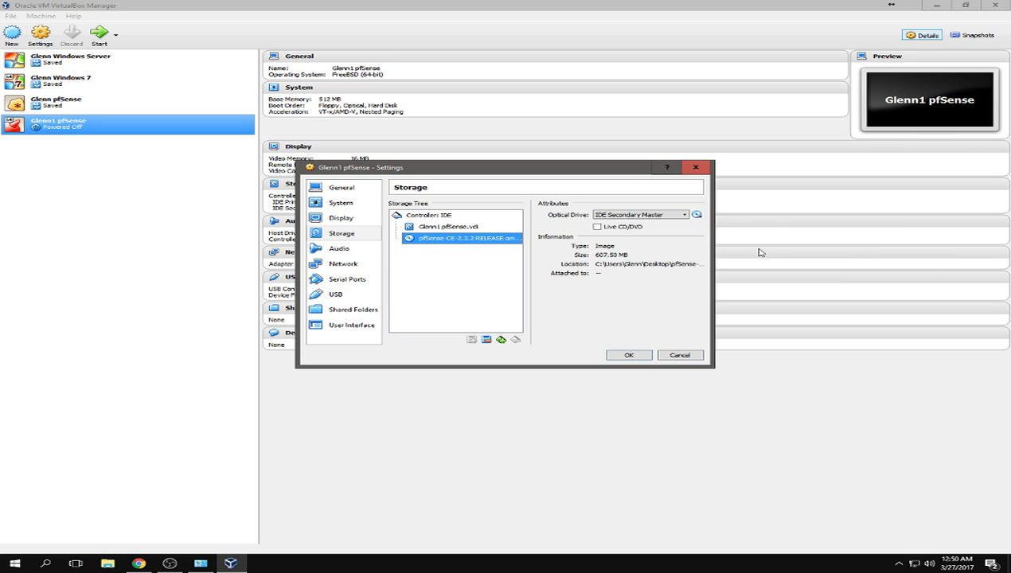
pyautogui.click(697, 216)
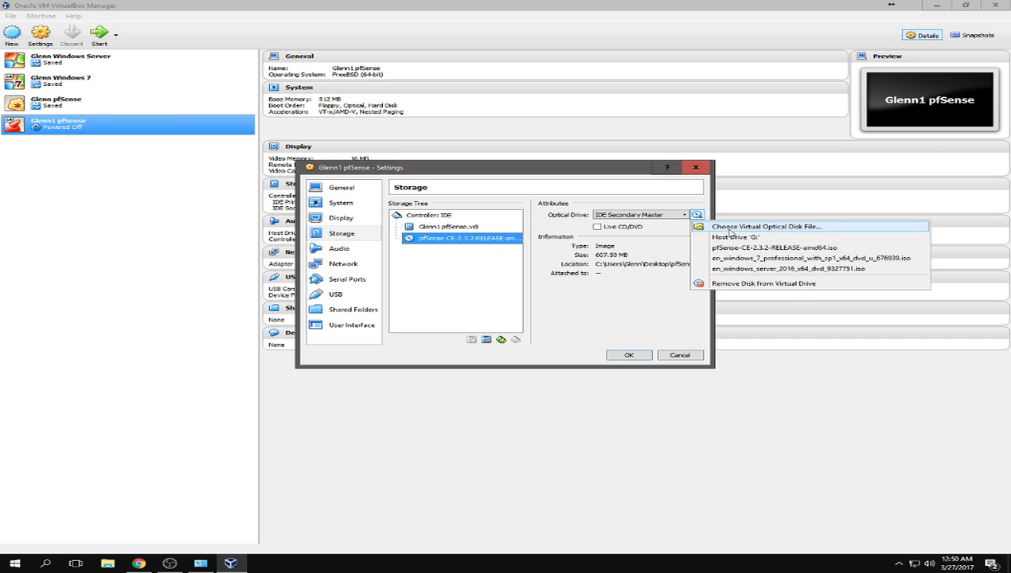
pyautogui.click(730, 230)
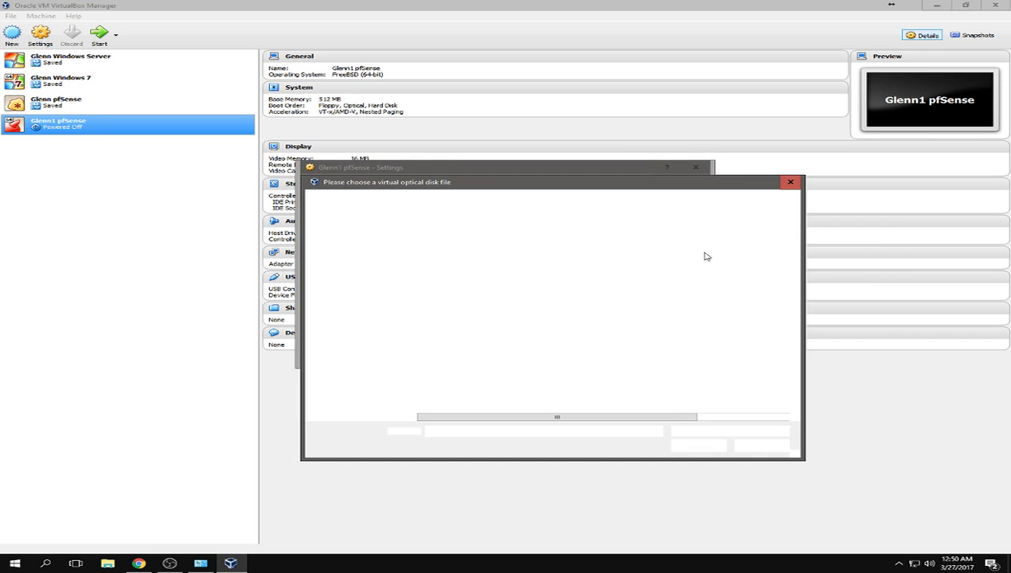
pyautogui.click(766, 447)
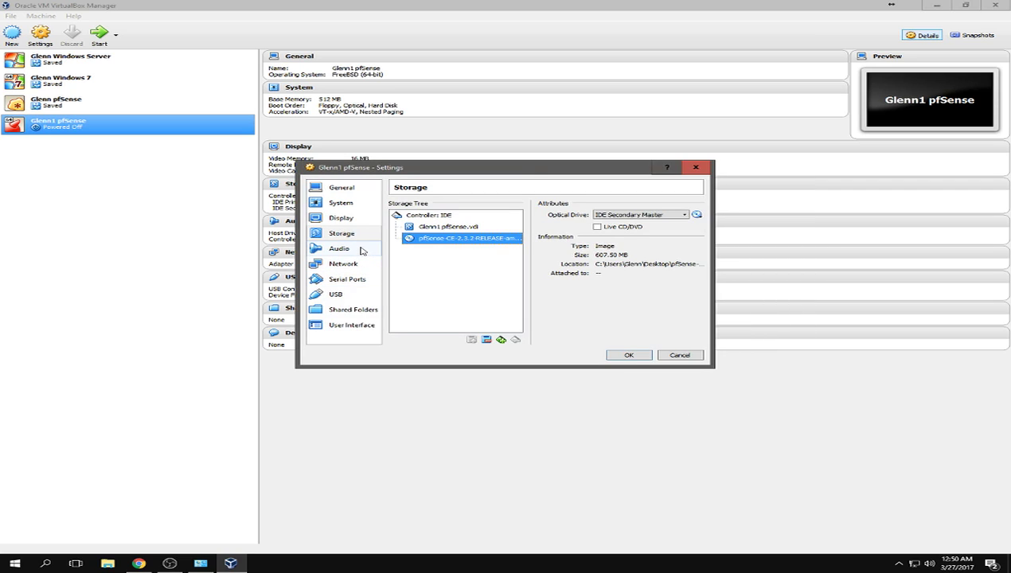
pyautogui.click(360, 250)
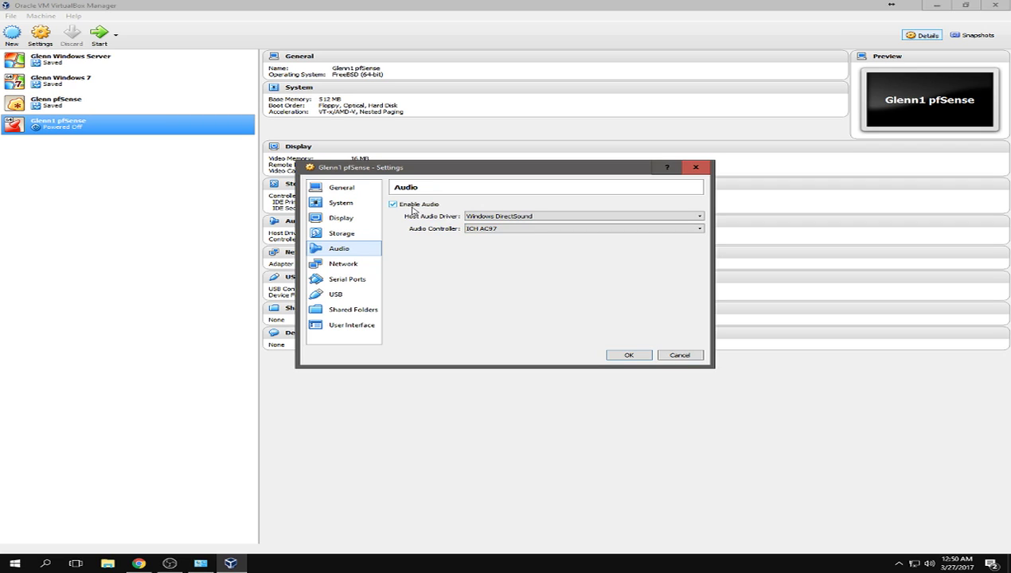
# - Disable audio and bridge Adapter 1 to the Realtek PCIe GBE controller
pyautogui.click(412, 208)
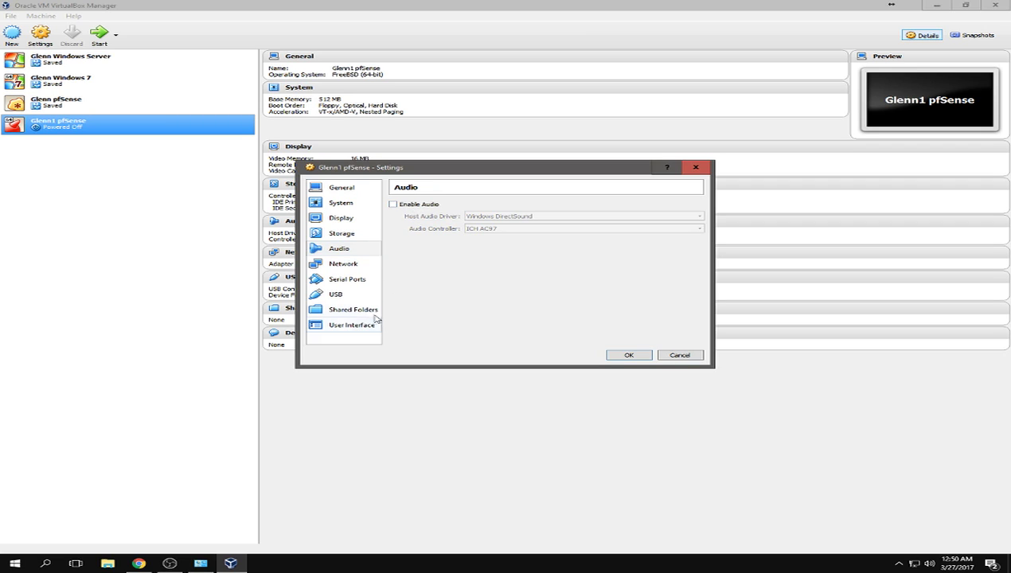
pyautogui.click(348, 265)
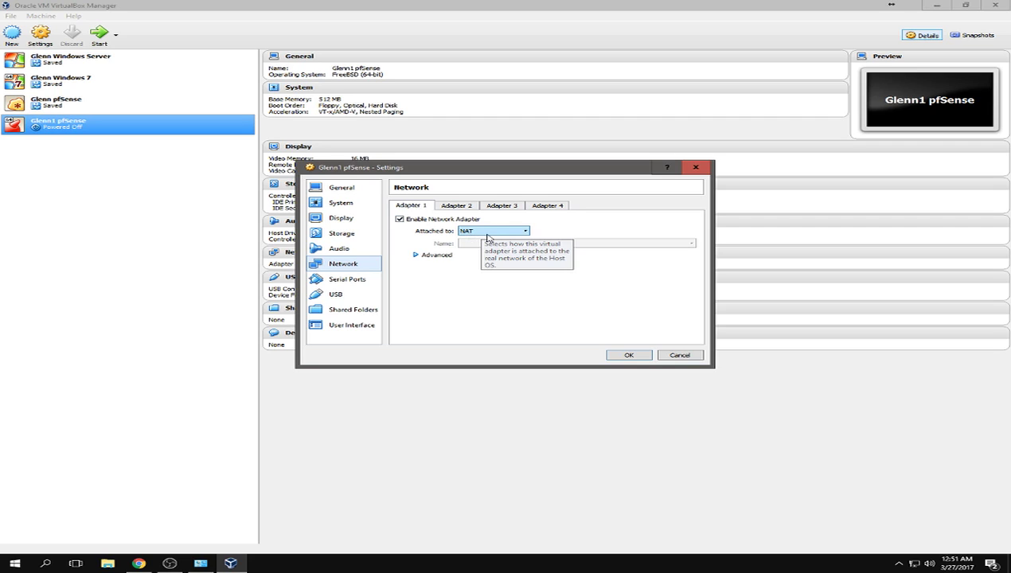
pyautogui.click(488, 235)
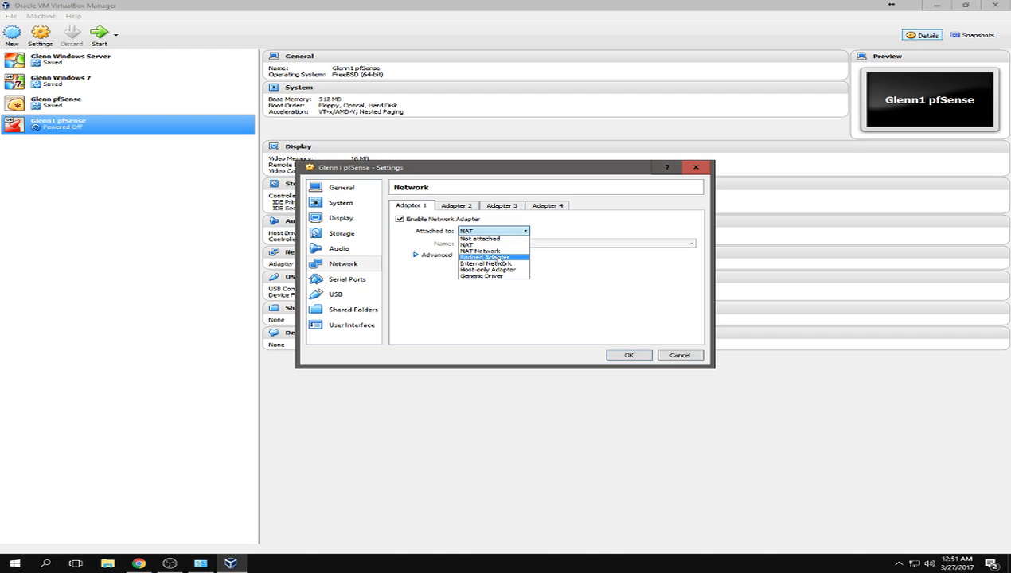
pyautogui.click(497, 258)
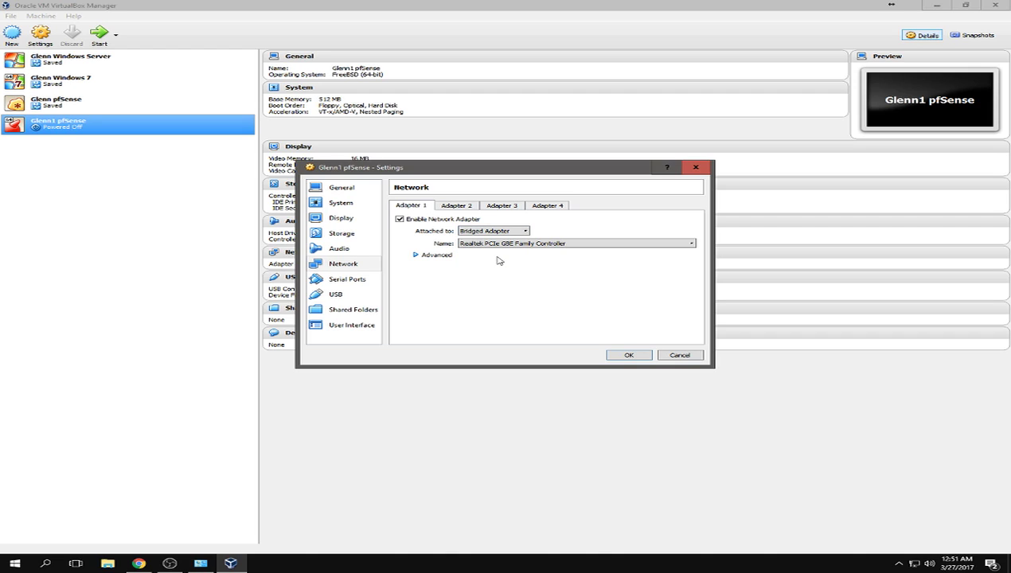
pyautogui.click(488, 245)
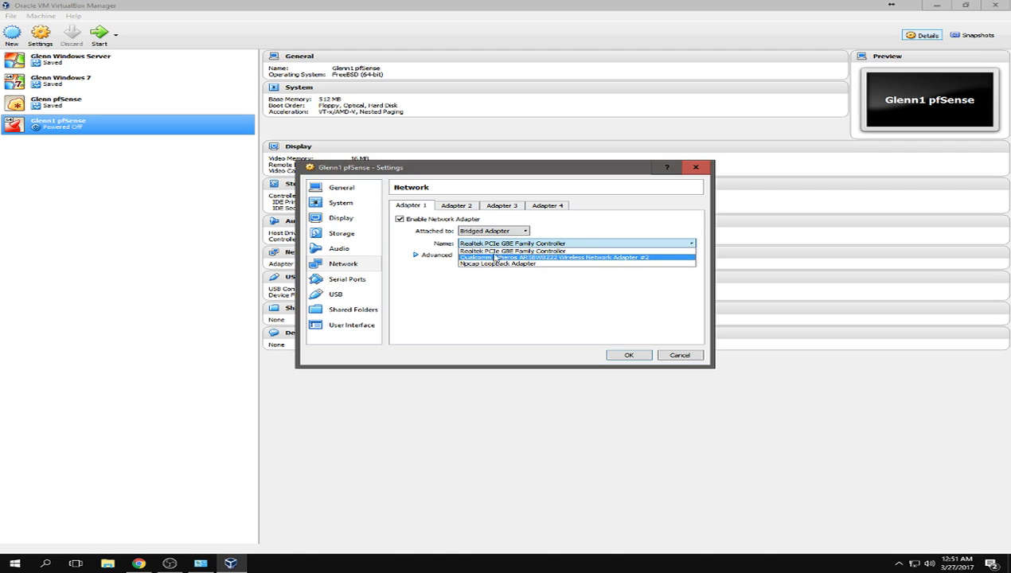
pyautogui.click(490, 250)
pyautogui.click(486, 245)
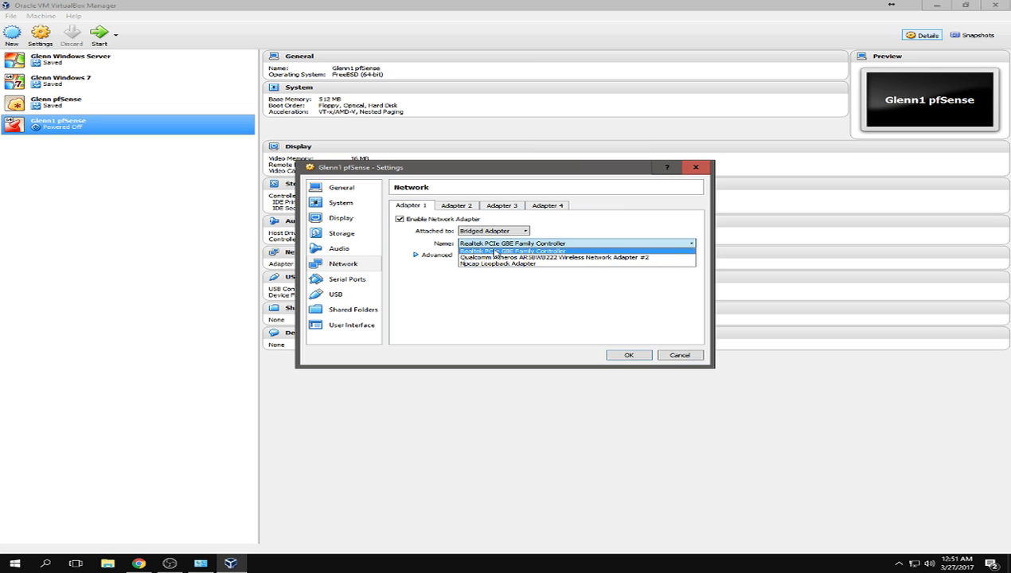
pyautogui.click(495, 252)
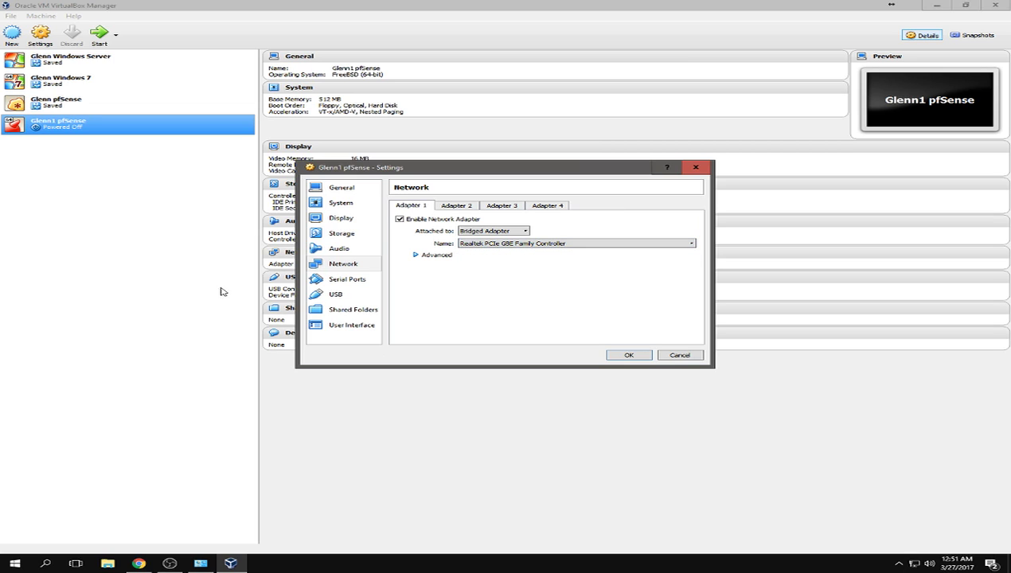
# - Set Adapter 1's promiscuous mode to Allow All
pyautogui.click(419, 255)
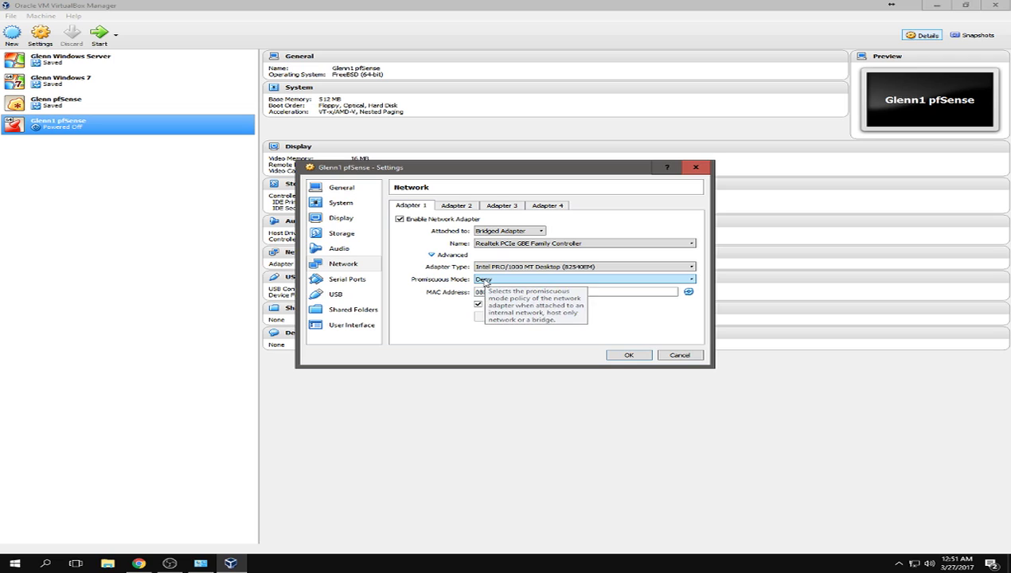
pyautogui.click(483, 280)
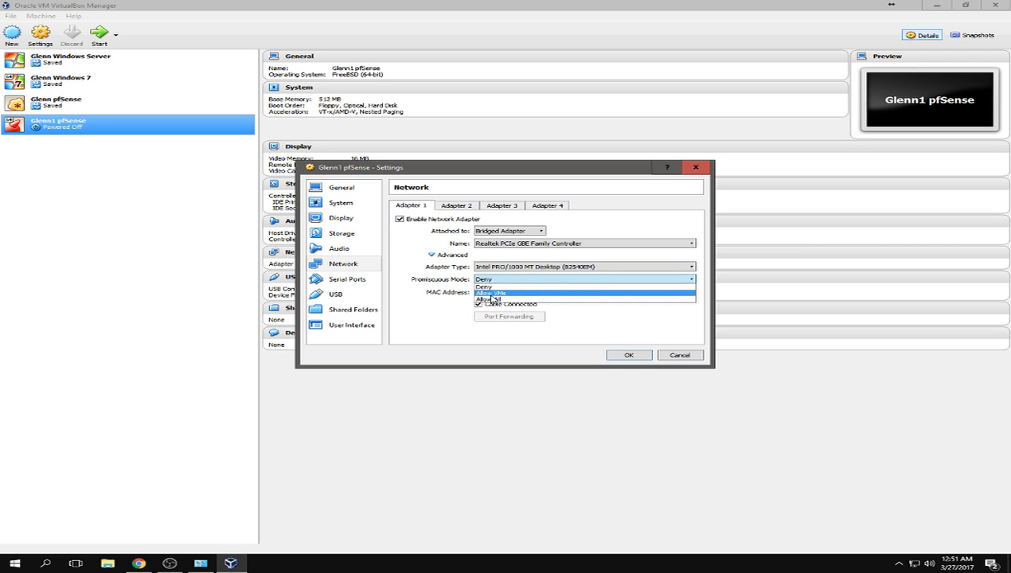
pyautogui.click(492, 301)
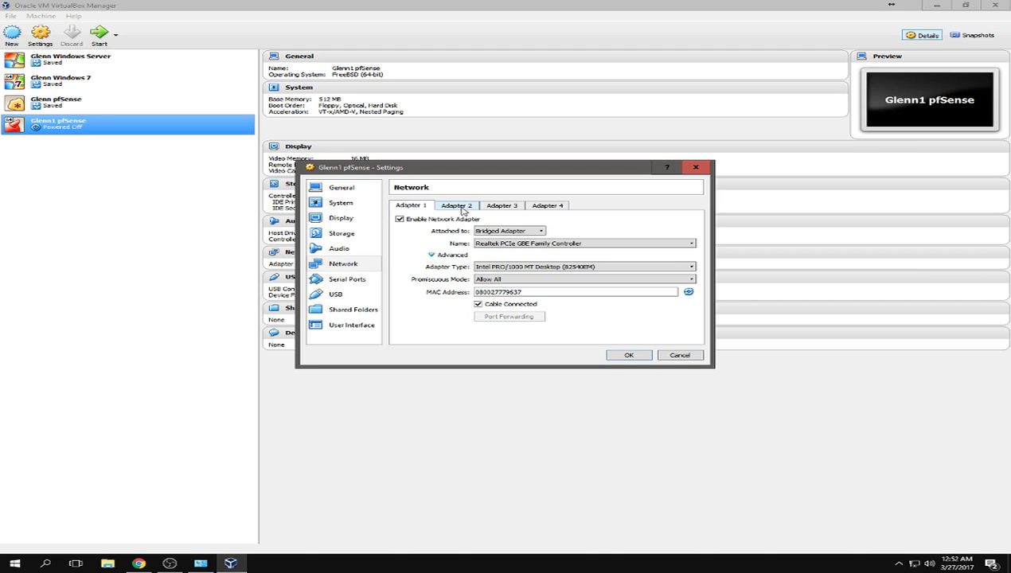
# - Enable Adapter 2 on an internal network renamed 'sa', with promiscuous mode Allow All
pyautogui.click(460, 206)
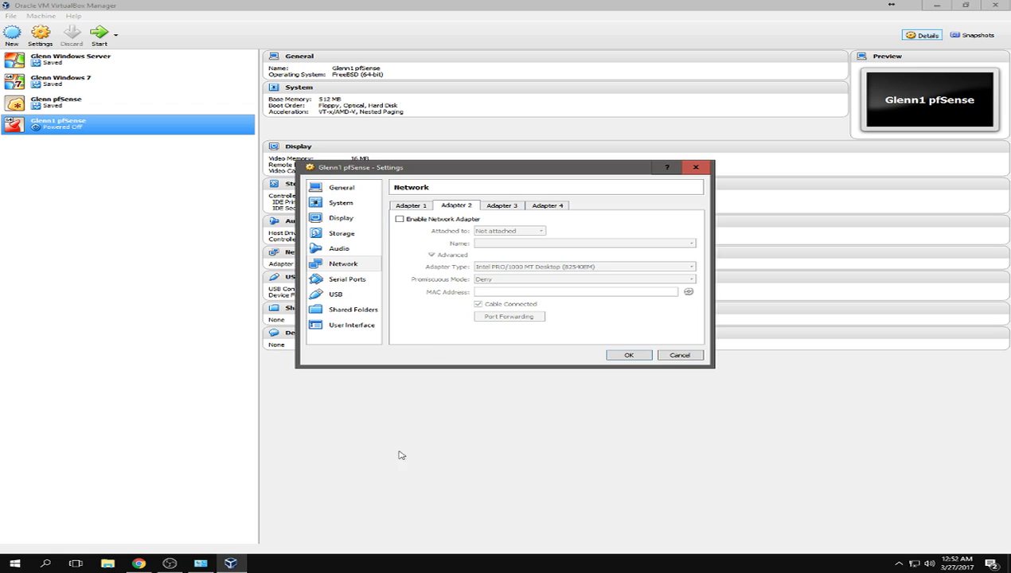
pyautogui.click(410, 222)
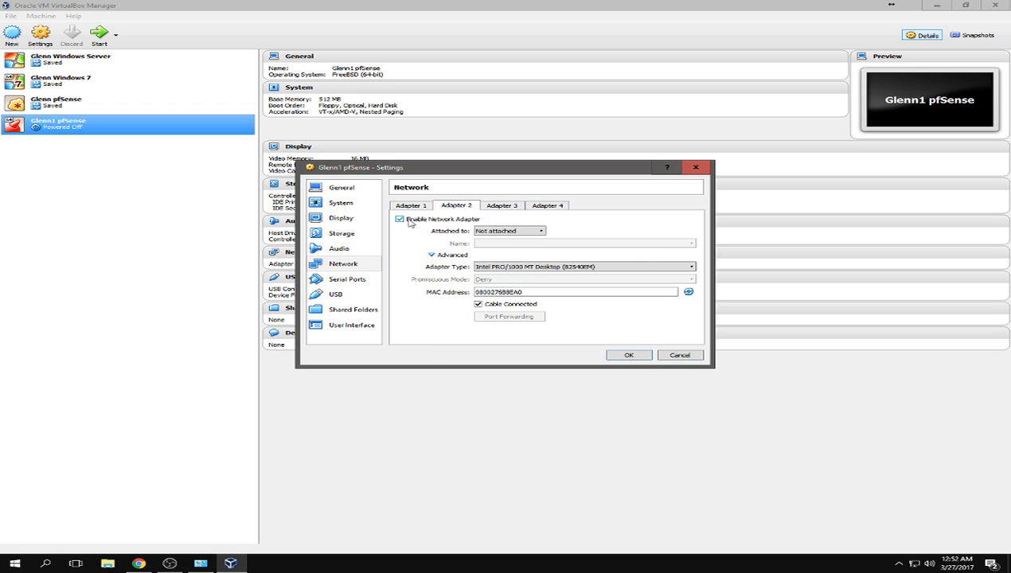
pyautogui.click(511, 232)
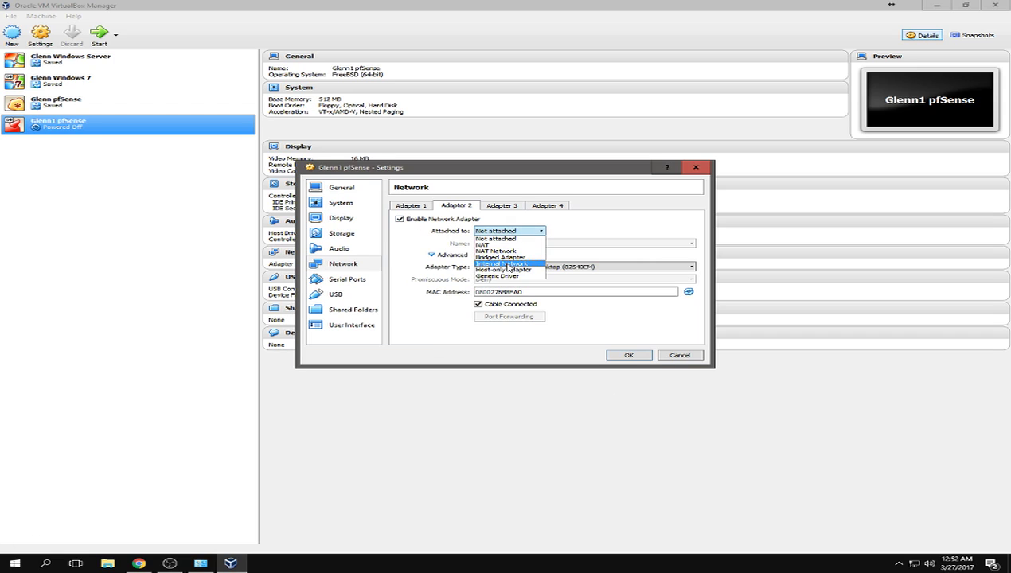
pyautogui.click(507, 267)
pyautogui.click(481, 280)
pyautogui.click(493, 300)
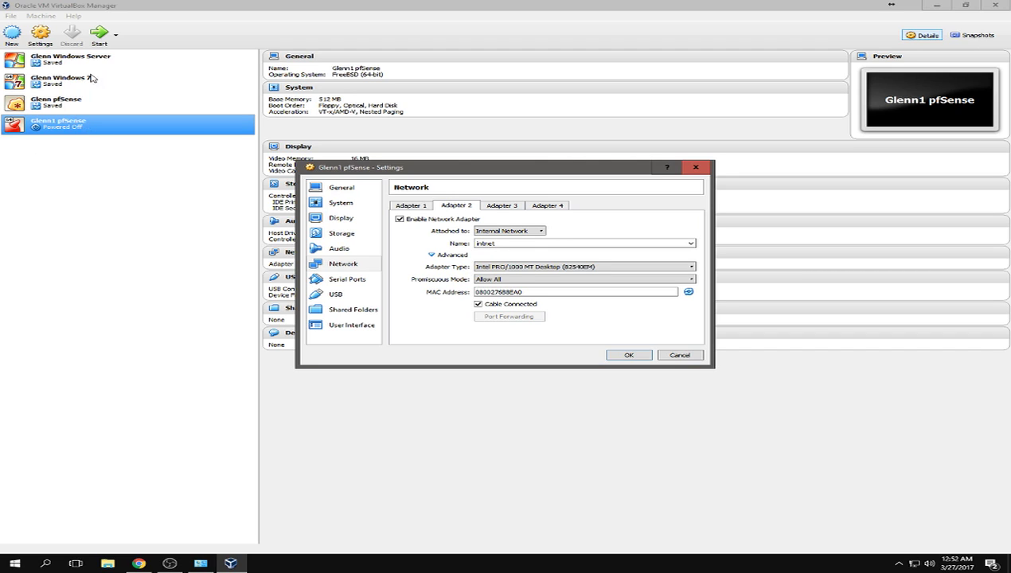
pyautogui.doubleClick(510, 243)
pyautogui.write('sarina')
pyautogui.click(371, 282)
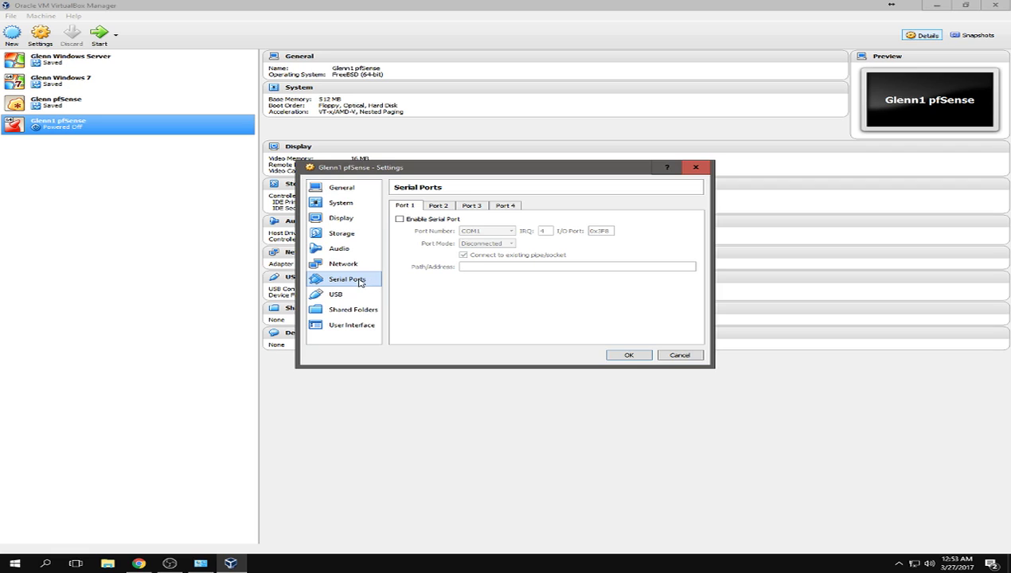
pyautogui.click(352, 294)
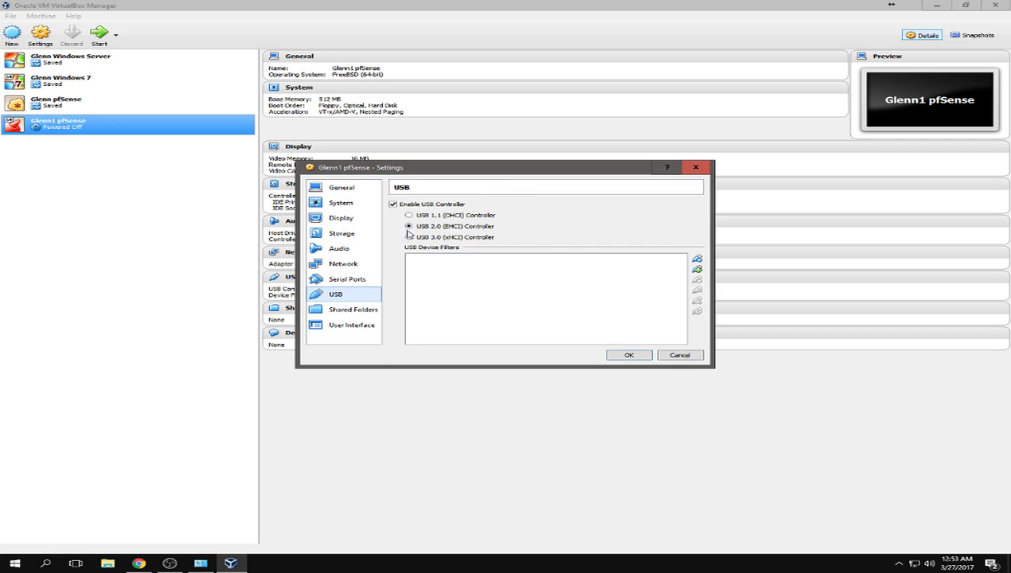
pyautogui.click(393, 205)
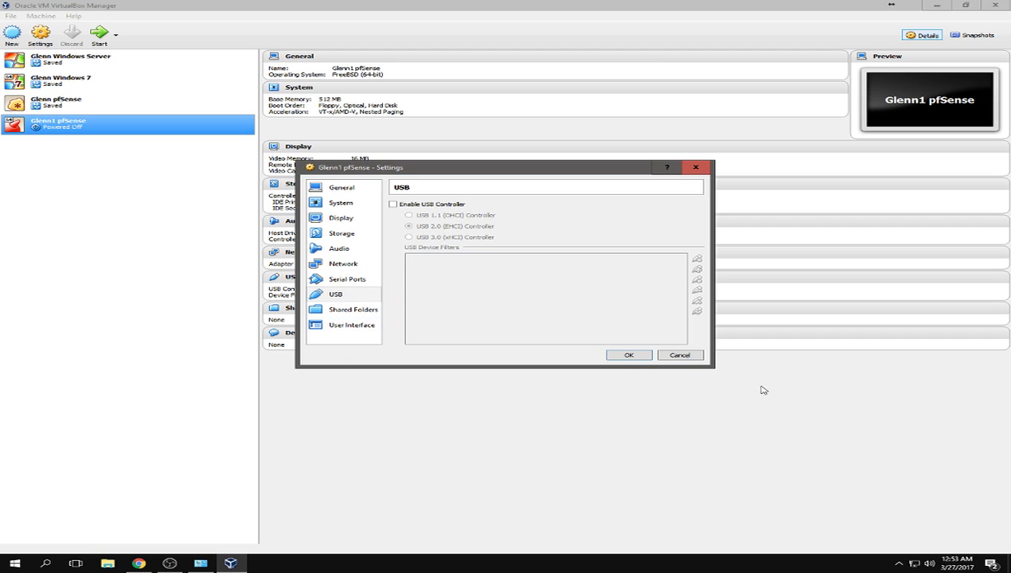
pyautogui.click(614, 358)
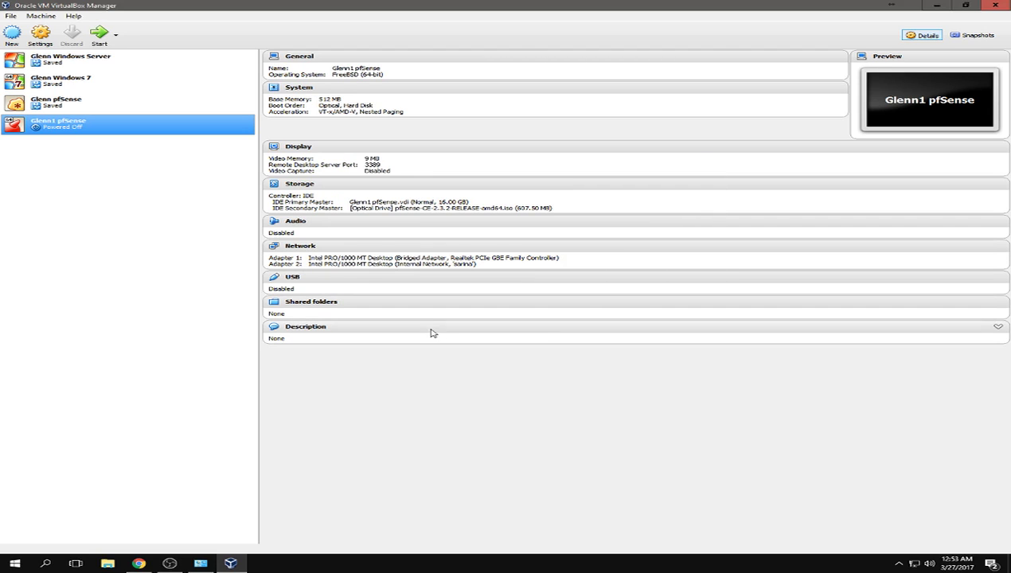
pyautogui.doubleClick(72, 130)
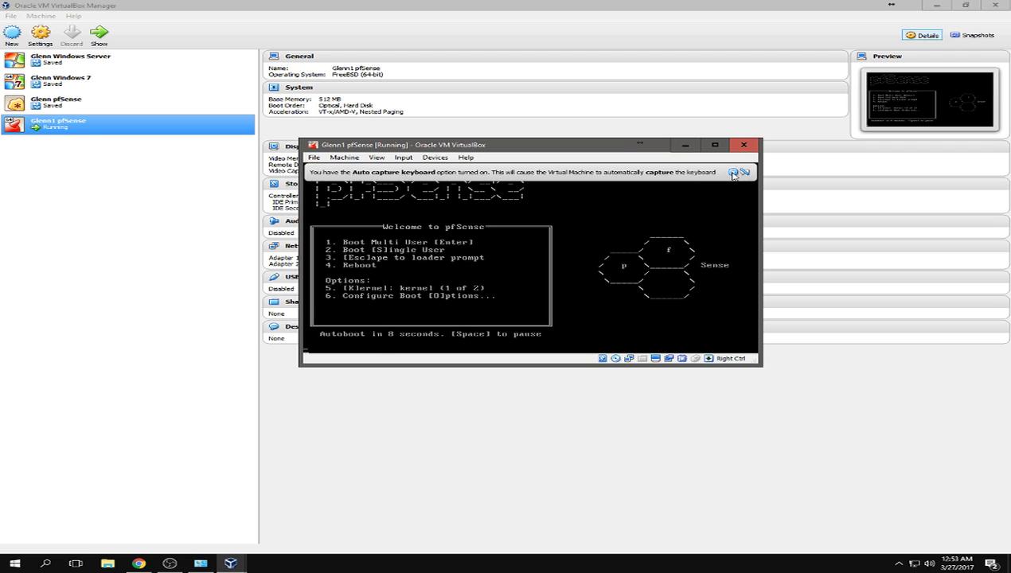
pyautogui.click(733, 172)
pyautogui.doubleClick(490, 148)
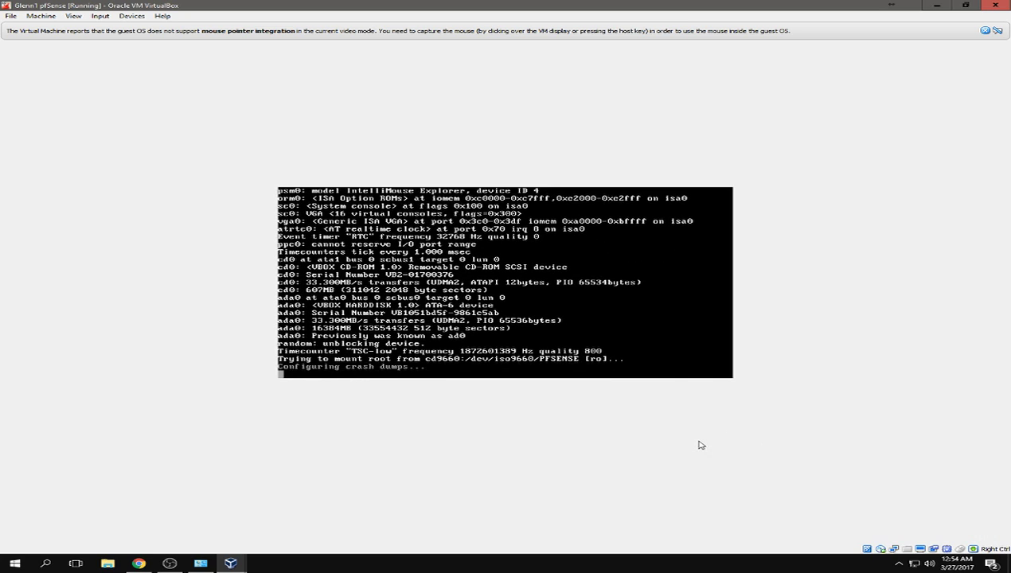
pyautogui.press('Control_R+s')
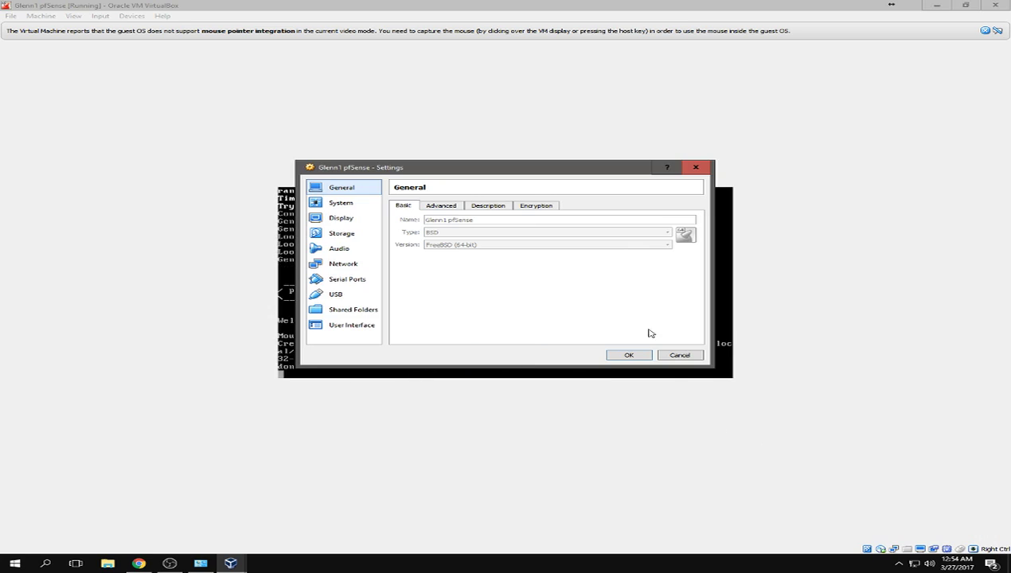
pyautogui.click(679, 359)
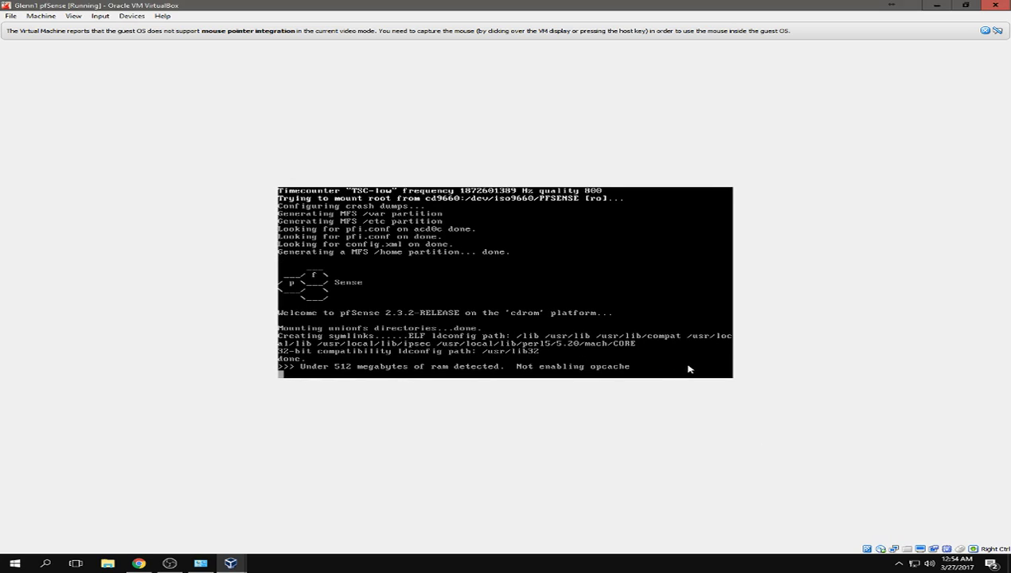
pyautogui.press('Control_R+c')
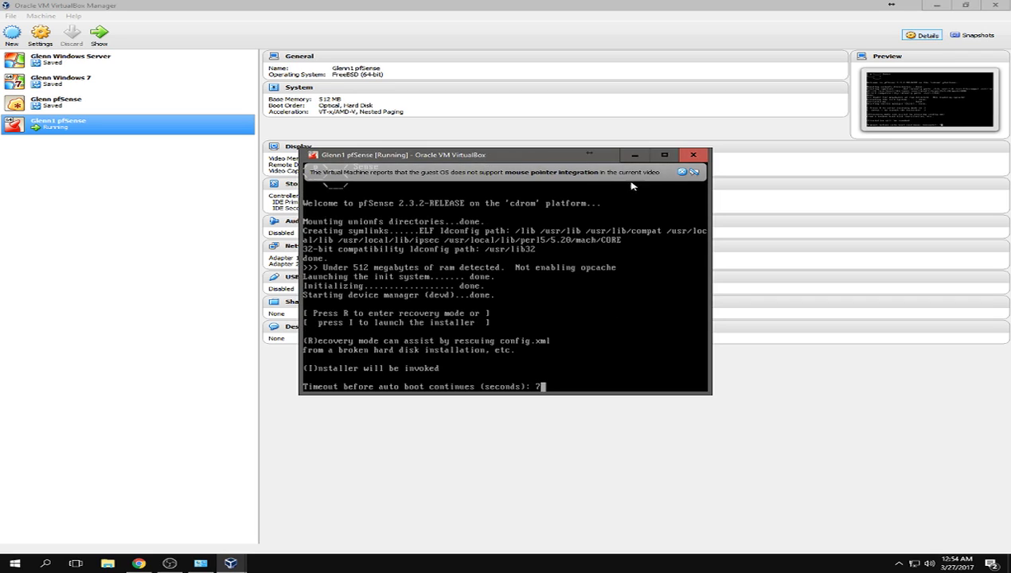
pyautogui.click(694, 156)
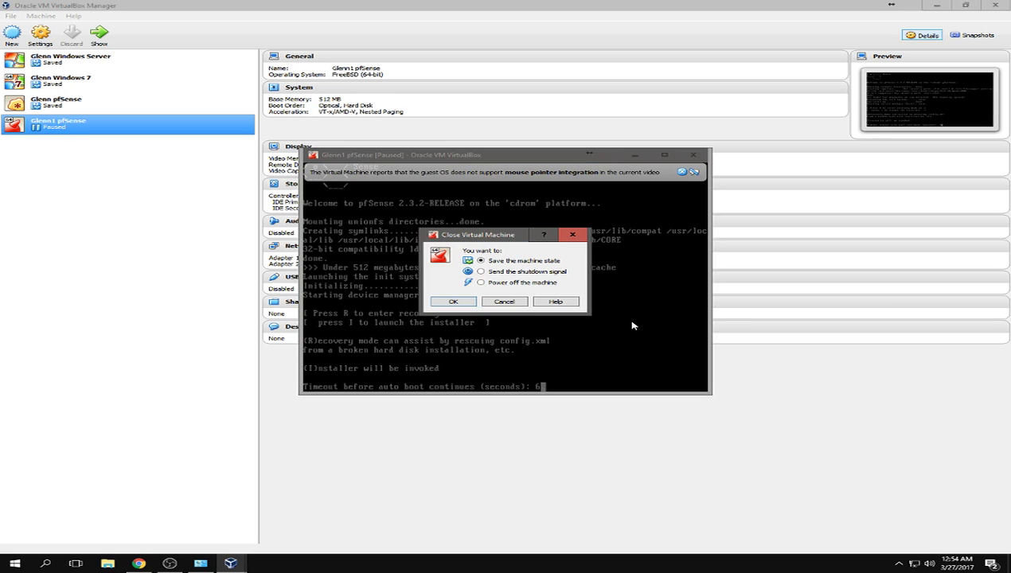
pyautogui.click(502, 283)
pyautogui.click(454, 301)
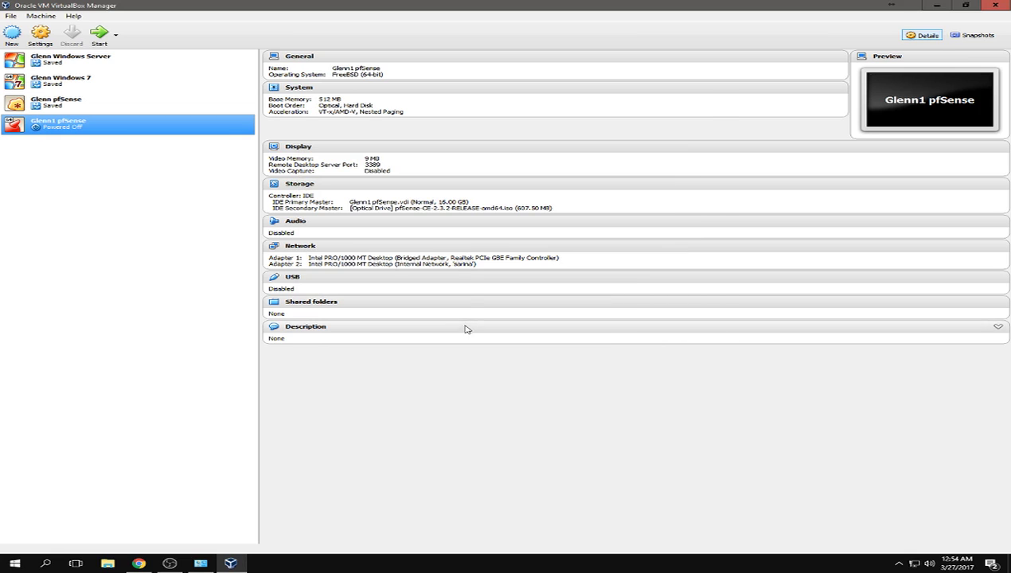
# - Start the pfSense VM, maximize its window, and press I to launch the installer
pyautogui.doubleClick(64, 130)
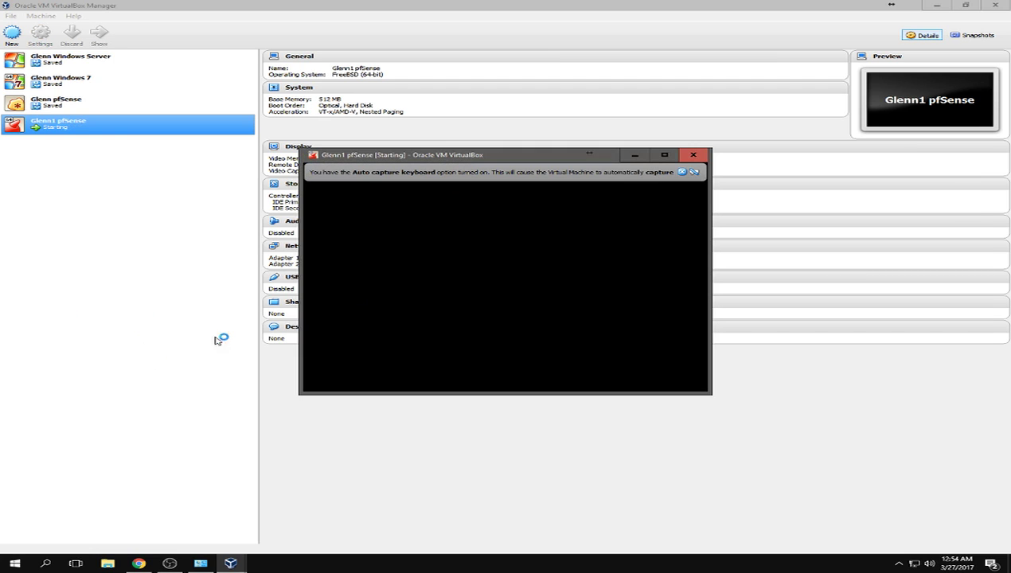
pyautogui.click(682, 172)
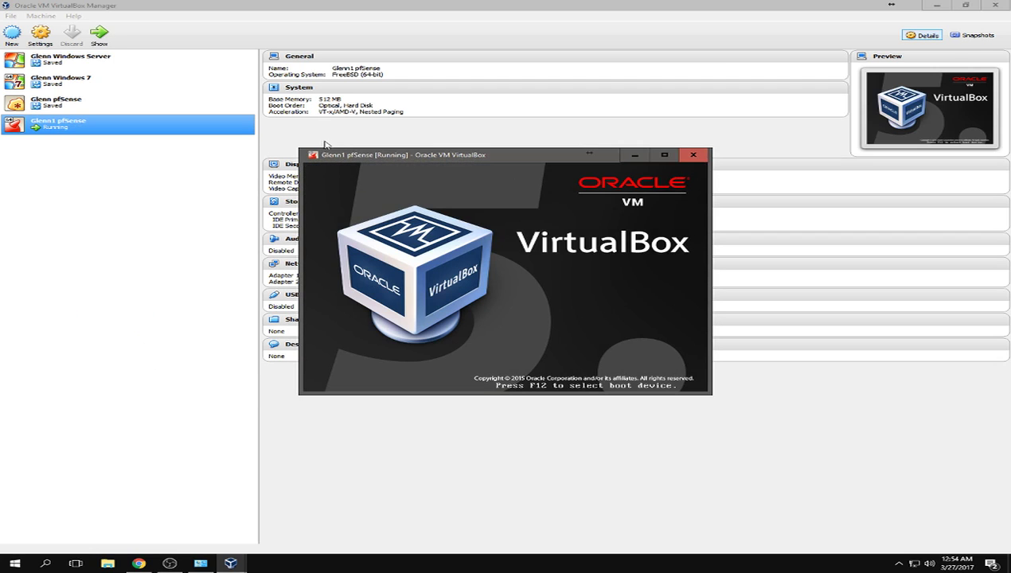
pyautogui.click(666, 156)
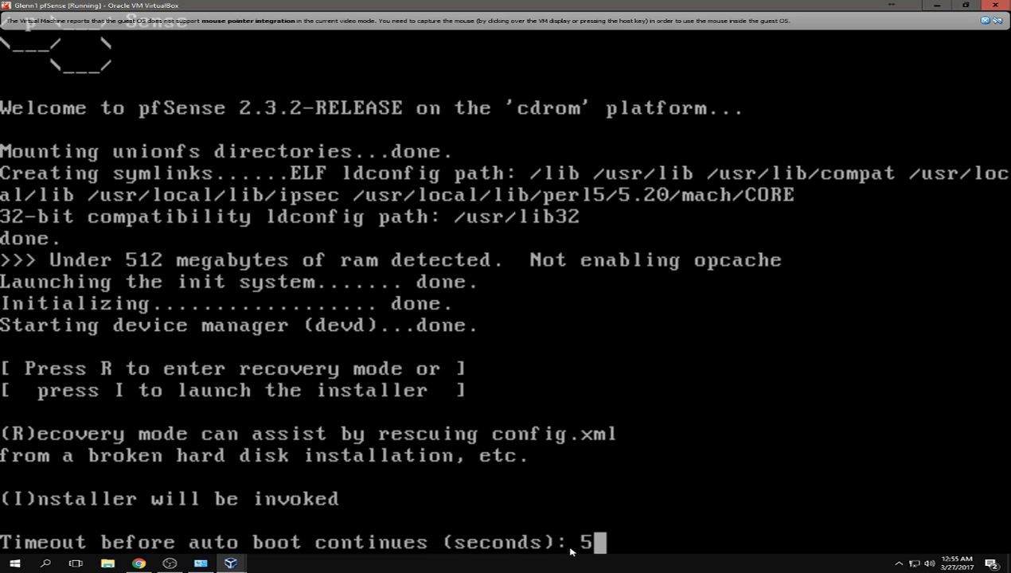
pyautogui.press('i')
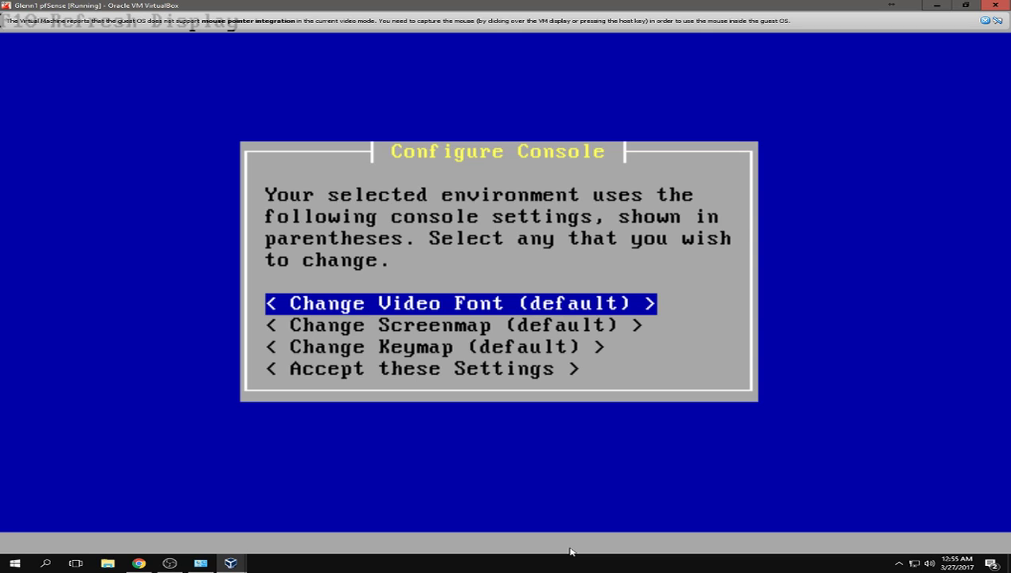
# - Accept the default console settings, choose Quick/Easy Install, and confirm wiping the disk
pyautogui.press('Down')
pyautogui.press('Down')
pyautogui.press('Down')
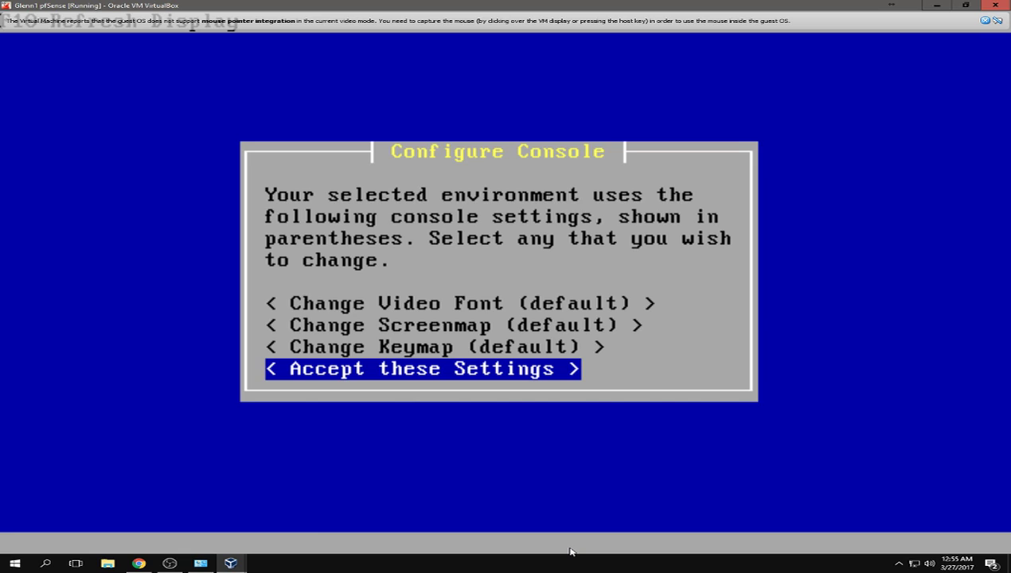
pyautogui.press('Return')
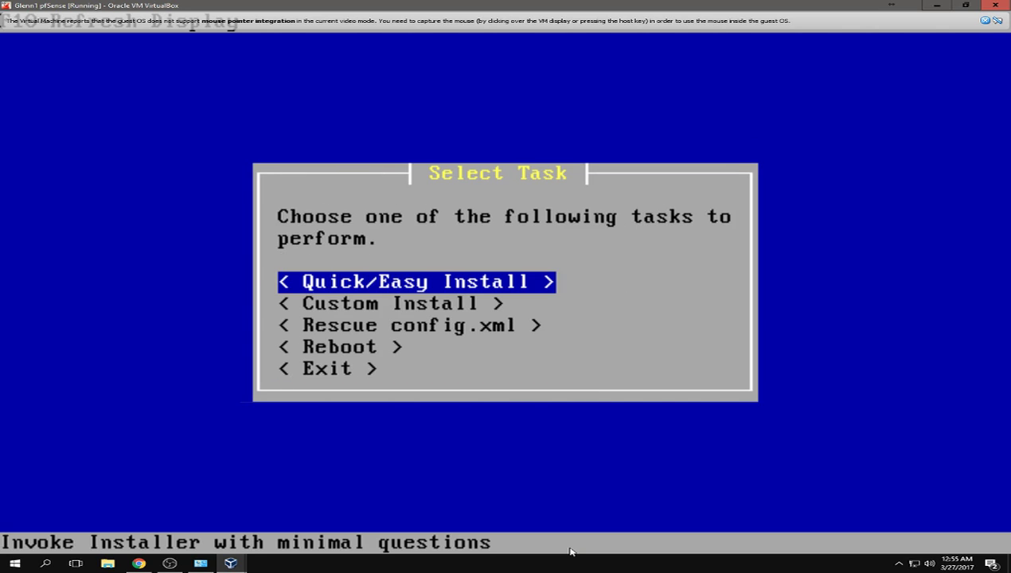
pyautogui.press('Return')
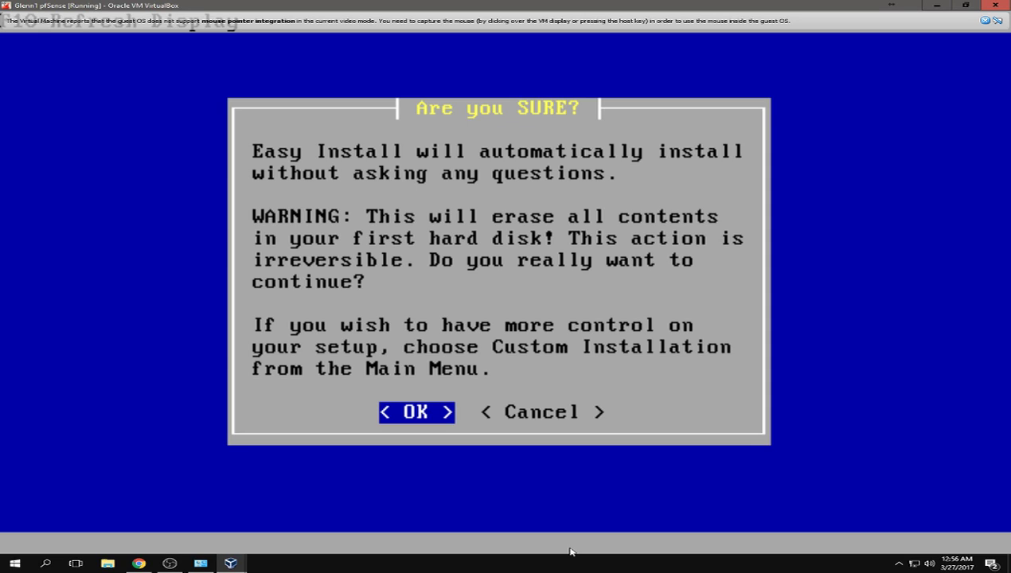
pyautogui.press('Return')
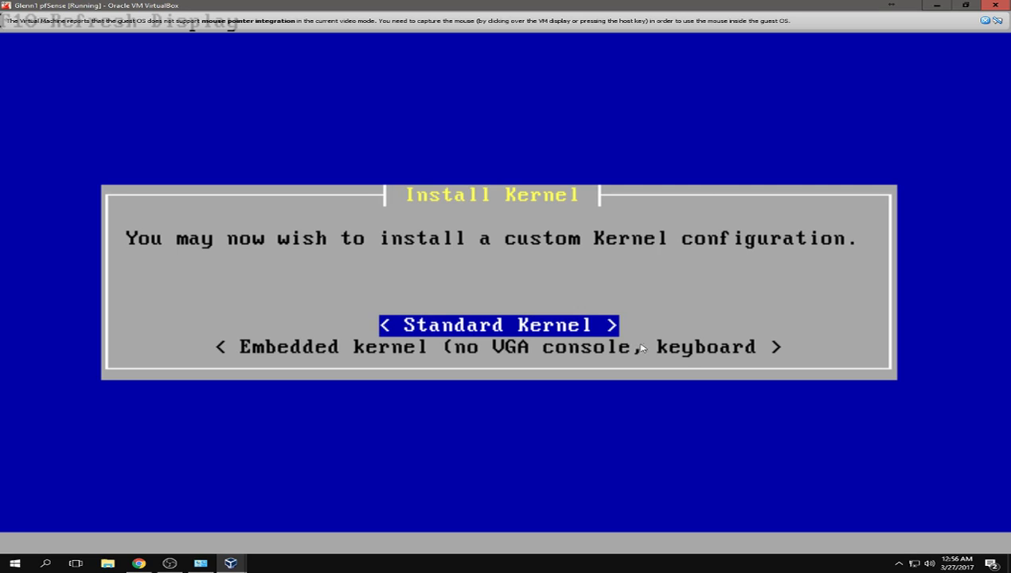
# - Dismiss the mouse integration notice, install the Standard Kernel, and leave fullscreen
pyautogui.click(984, 21)
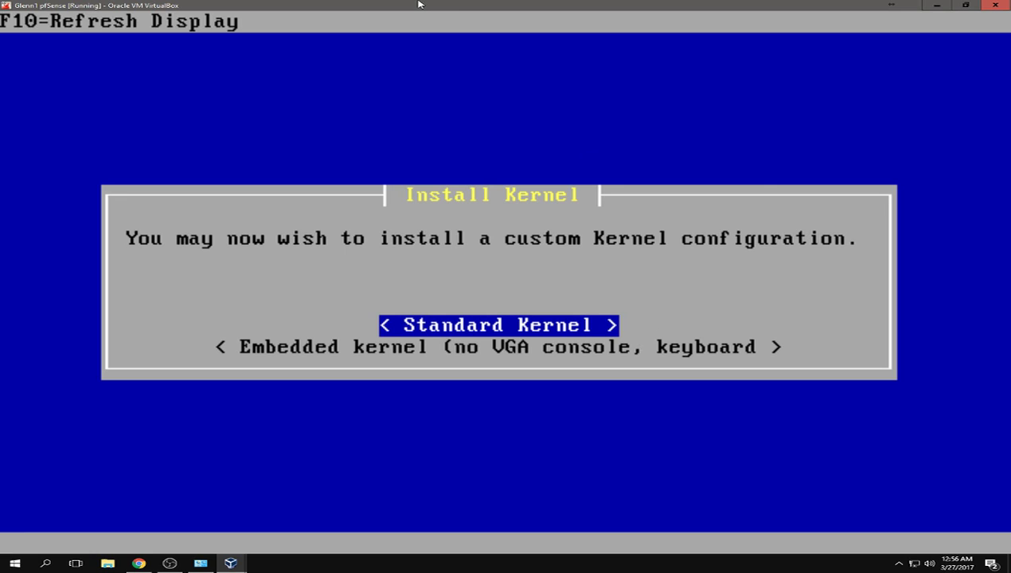
pyautogui.press('Return')
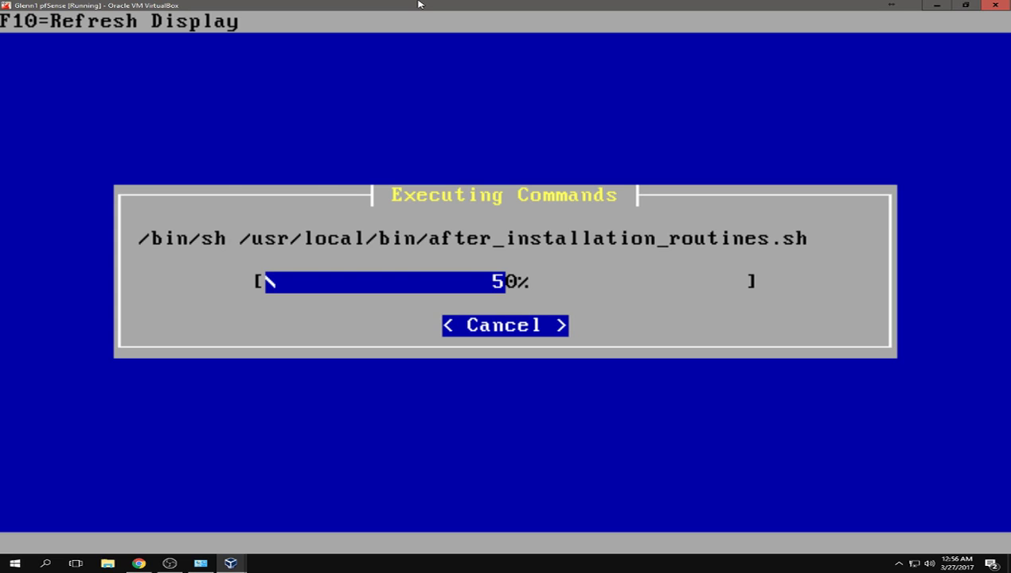
pyautogui.moveTo(419, 4); pyautogui.dragTo(500, 158)
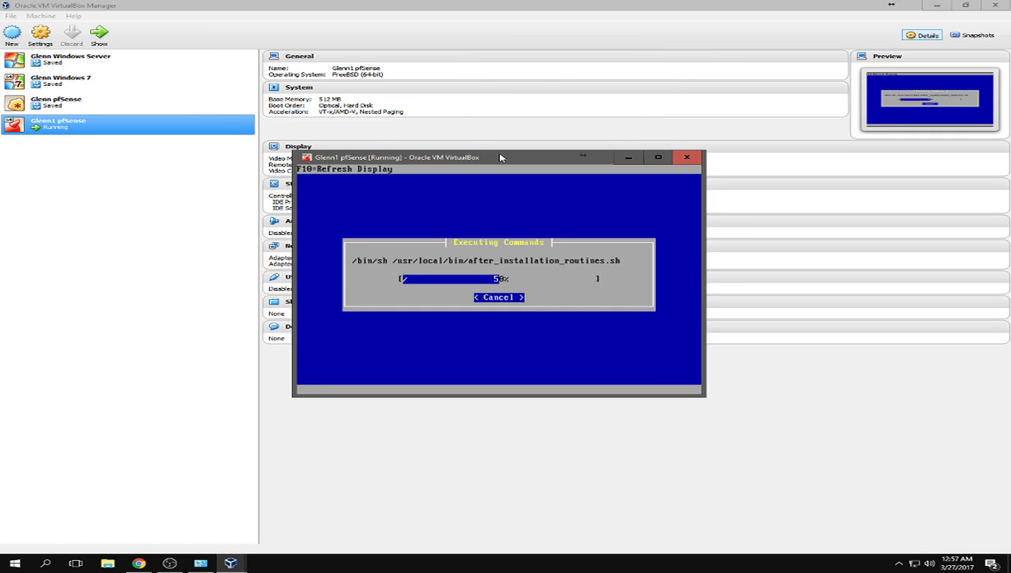
# - Restore the pfSense VM window to a normal size and centre it on the desktop
pyautogui.hotkey('ctrl', 's')
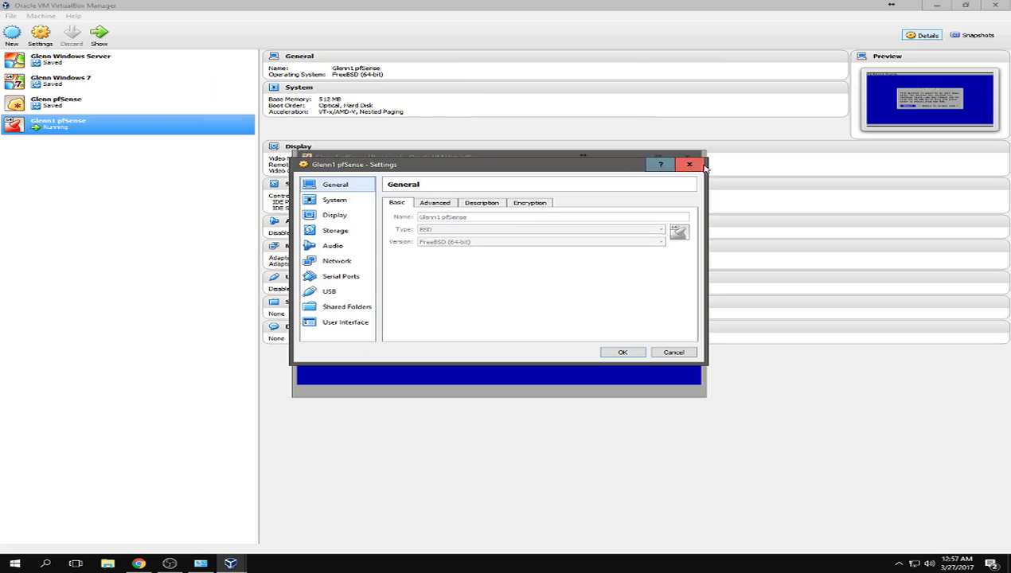
pyautogui.click(691, 165)
pyautogui.hotkey('ctrl', 'c')
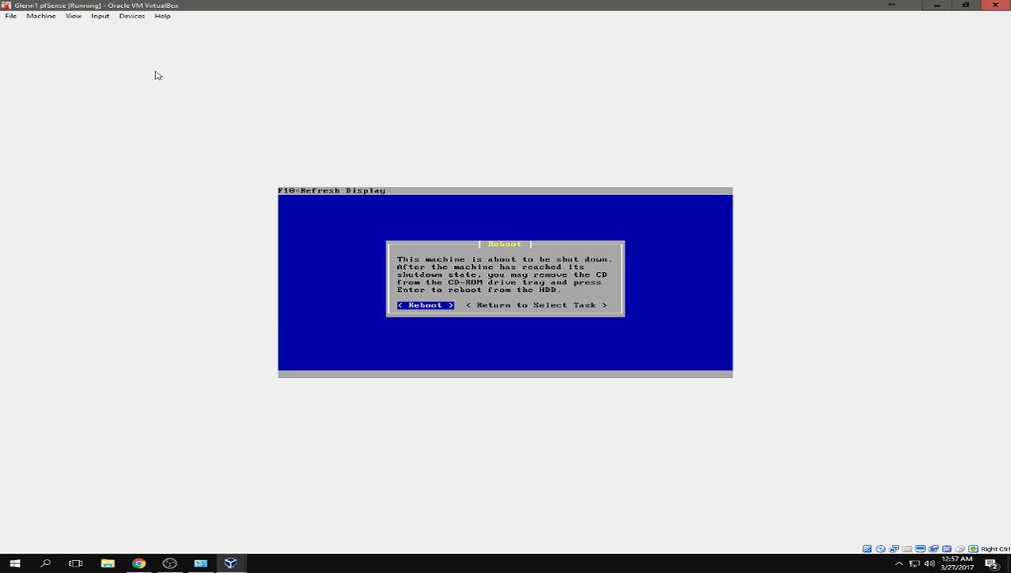
pyautogui.doubleClick(220, 4)
pyautogui.moveTo(191, 7); pyautogui.dragTo(410, 90)
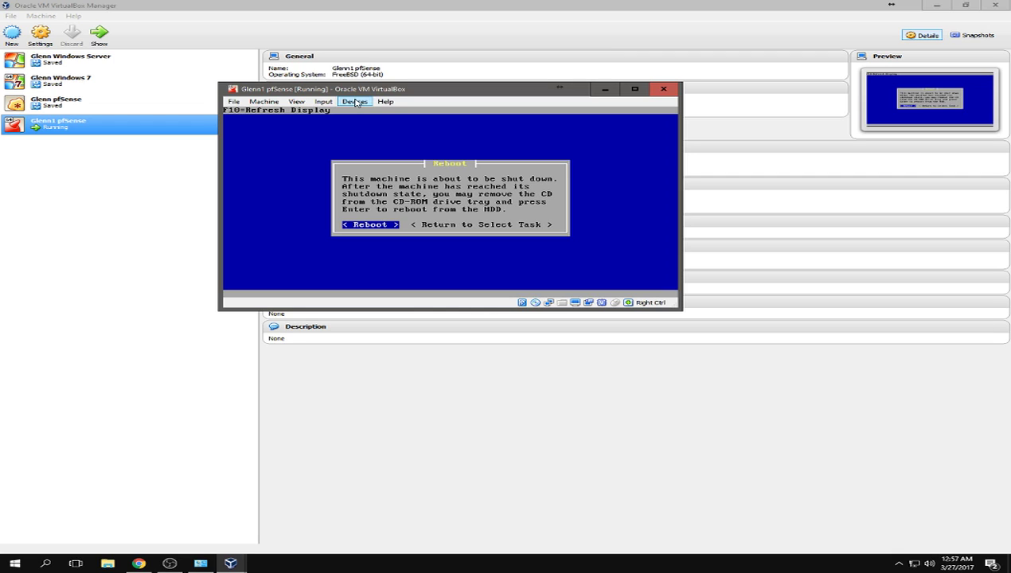
# - Remove the pfSense installer disc from the virtual optical drive
pyautogui.click(355, 102)
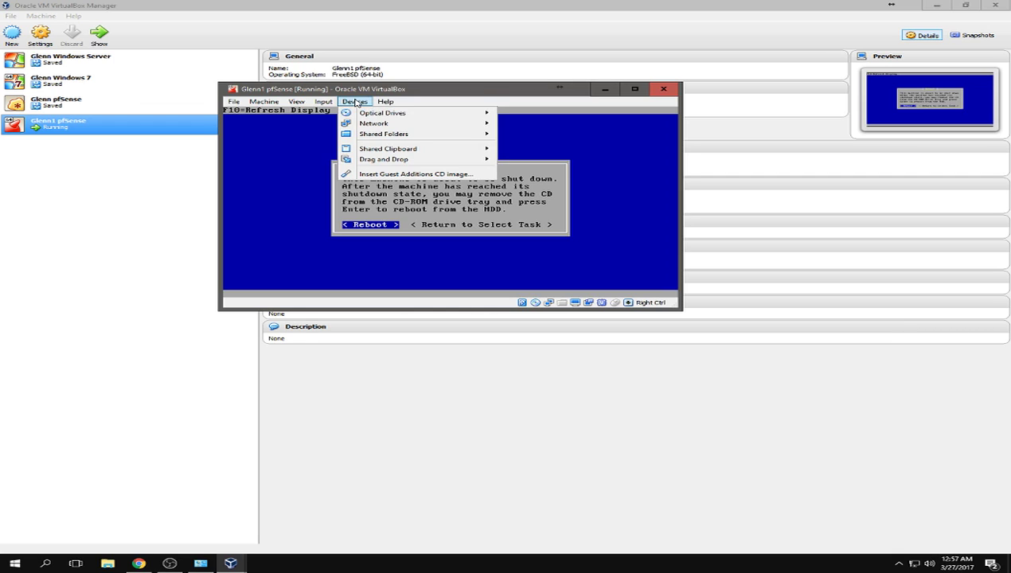
pyautogui.moveTo(383, 116)
pyautogui.moveTo(425, 117)
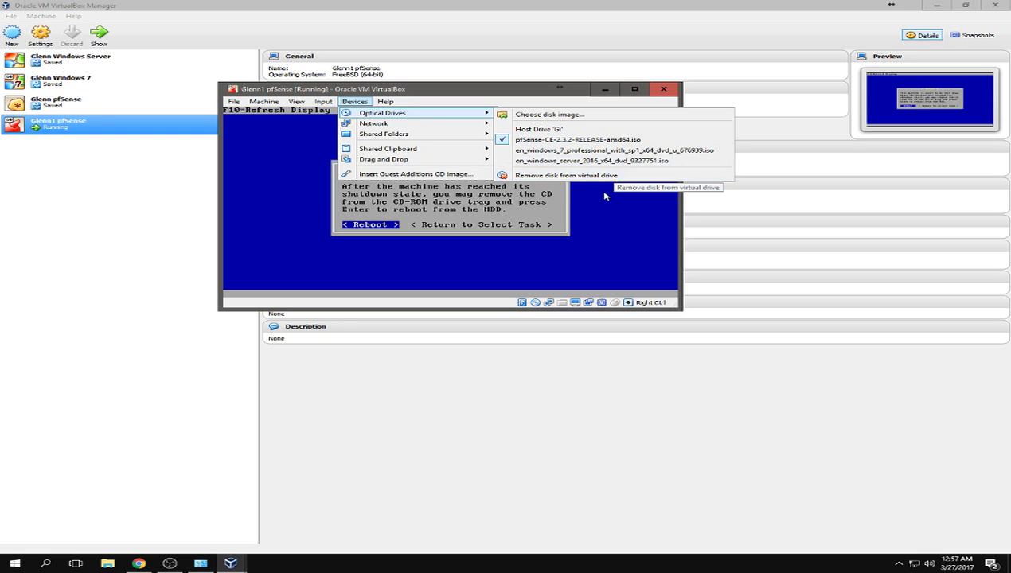
pyautogui.click(614, 175)
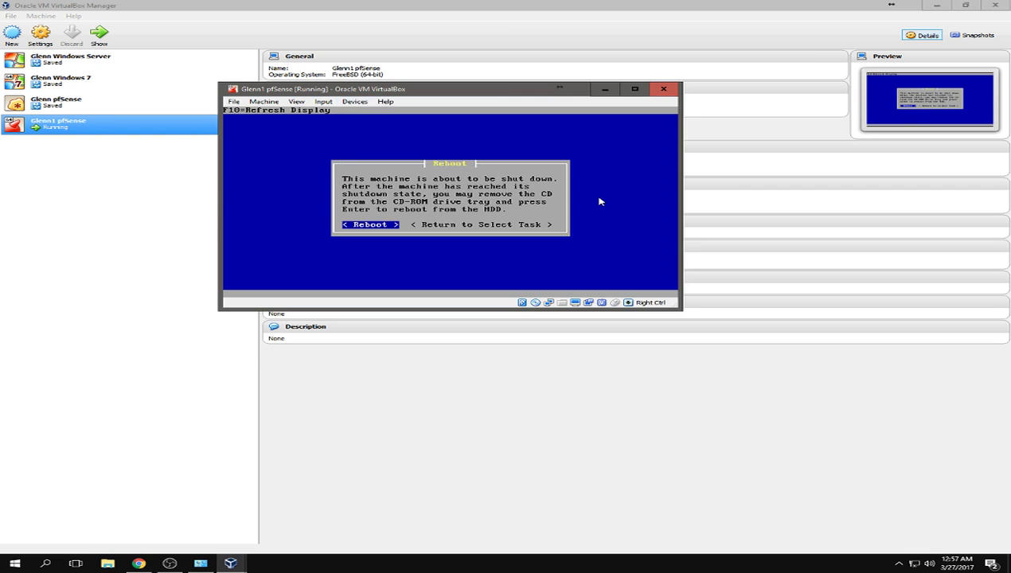
# - Reboot pfSense, ejecting the installer disc again during the restart
pyautogui.press('Return')
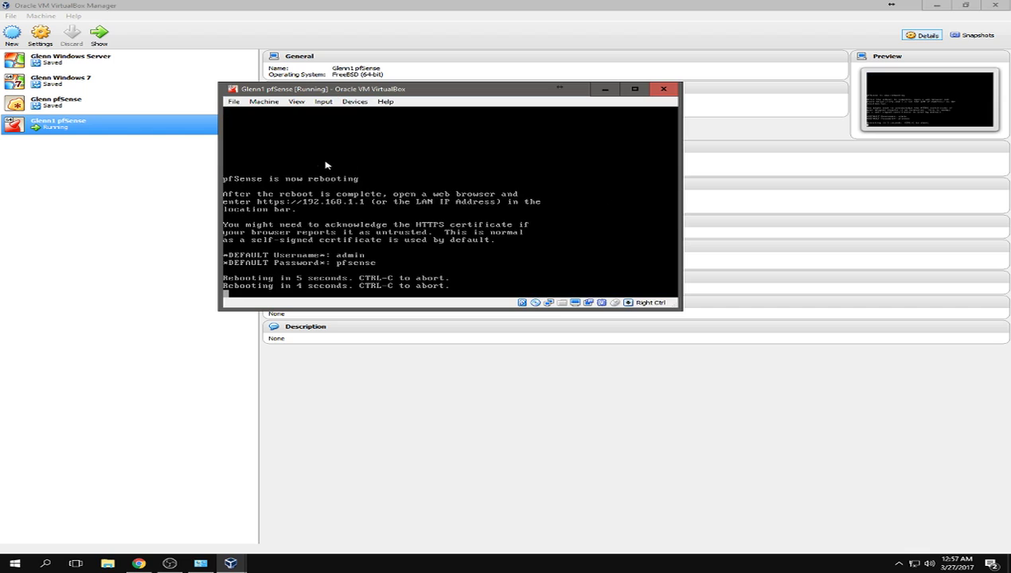
pyautogui.click(354, 102)
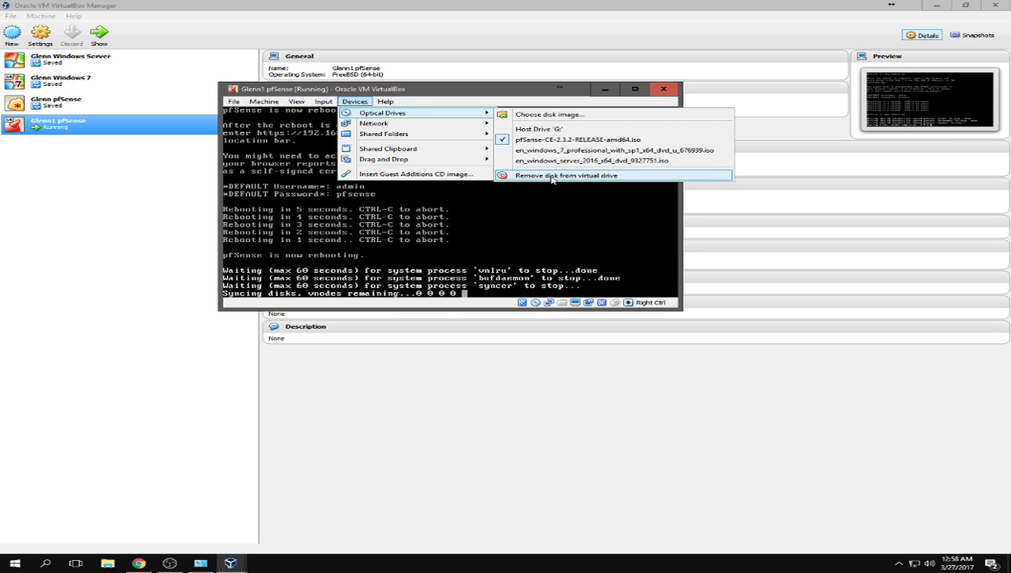
pyautogui.click(552, 175)
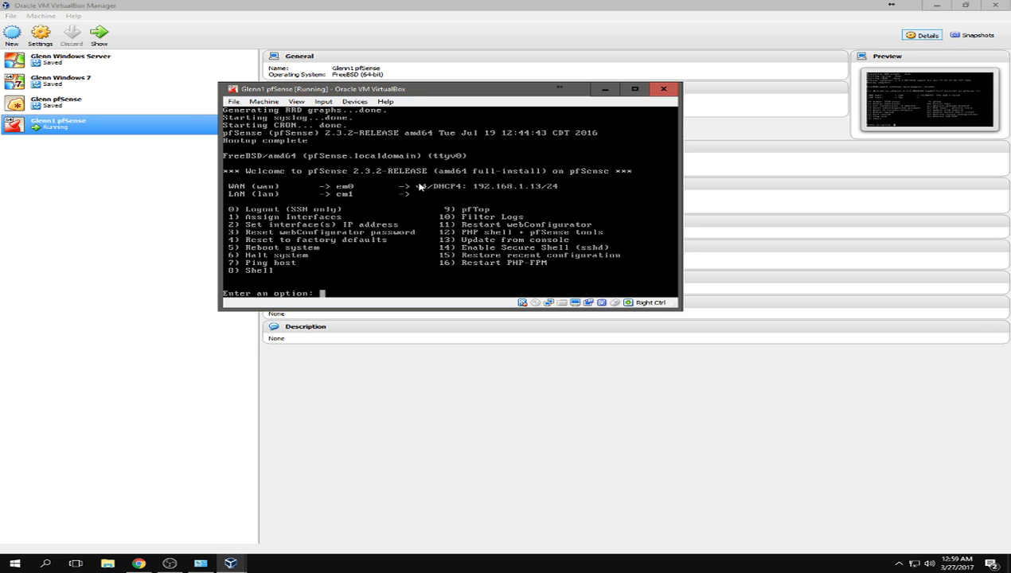
# - Choose option 2 (Set interface IP address) and select interface 2, the LAN
pyautogui.press('Down')
pyautogui.press('BackSpace')
pyautogui.press('BackSpace')
pyautogui.press('BackSpace')
pyautogui.press('BackSpace')
pyautogui.write('2')
pyautogui.press('Return')
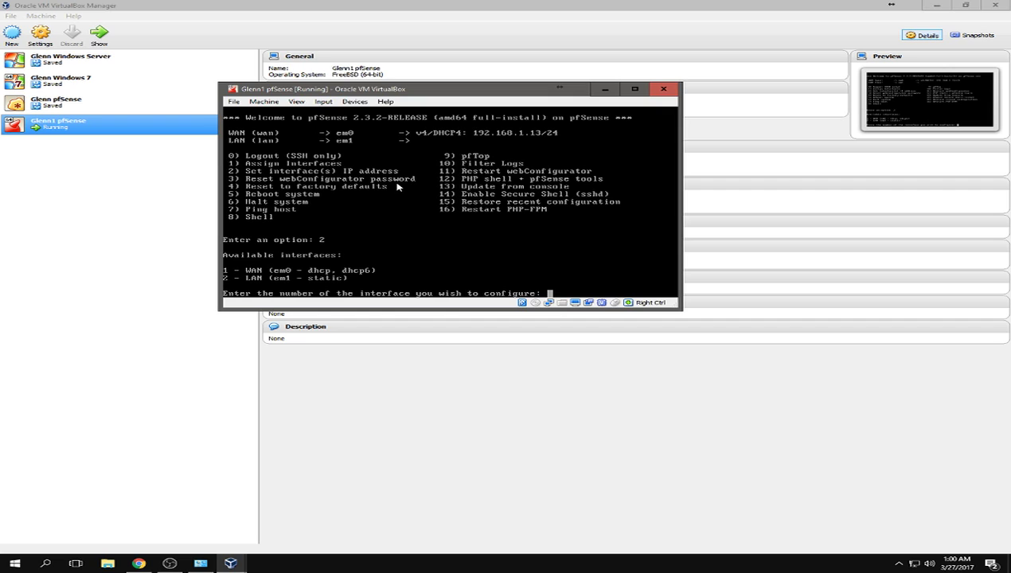
pyautogui.write('2')
pyautogui.press('Return')
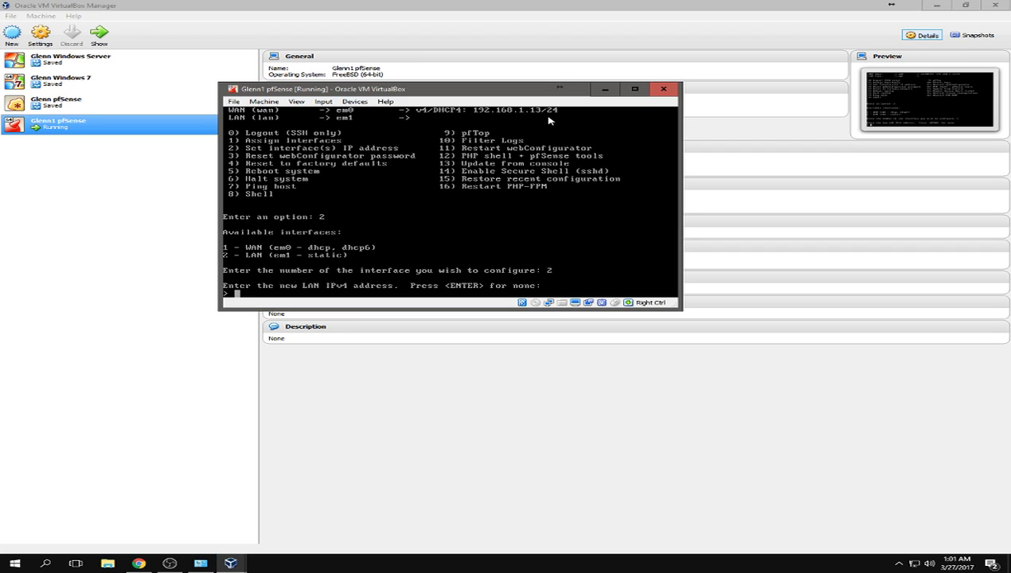
# - Enter LAN address 10.0.0.1 with subnet bit count 8 and no upstream gateway
pyautogui.write('10.0.0.1')
pyautogui.press('Return')
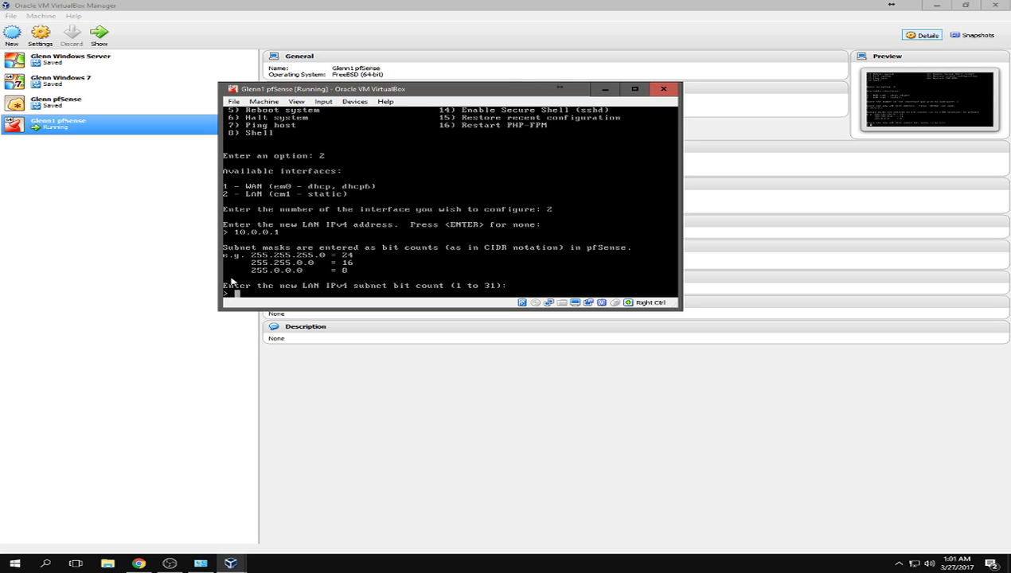
pyautogui.write('8')
pyautogui.press('Return')
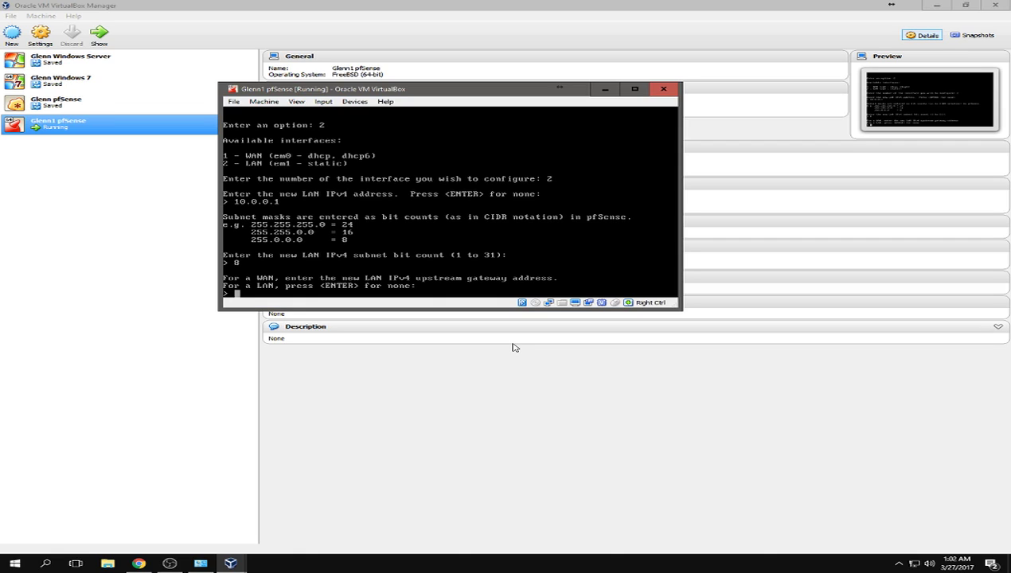
pyautogui.press('Return')
pyautogui.press('BackSpace')
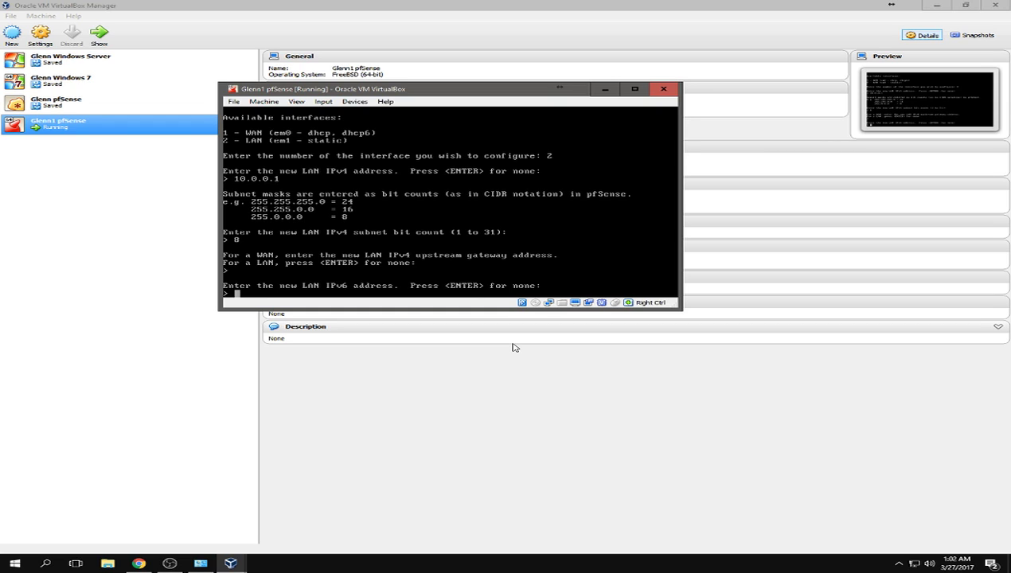
# - Leave the LAN IPv6 address blank and answer n to disable the LAN DHCP server
pyautogui.press('Return')
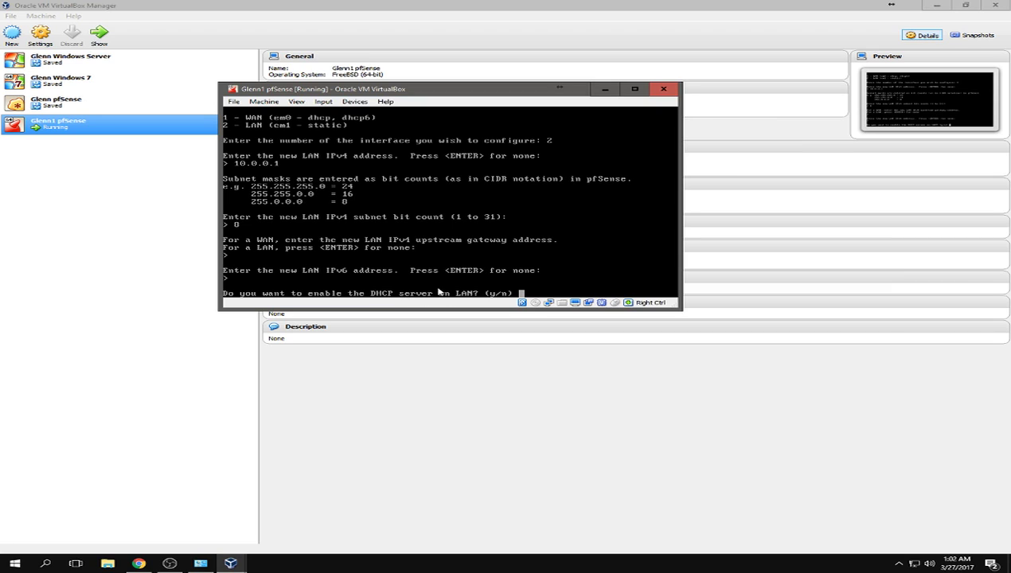
pyautogui.write('n')
pyautogui.press('Return')
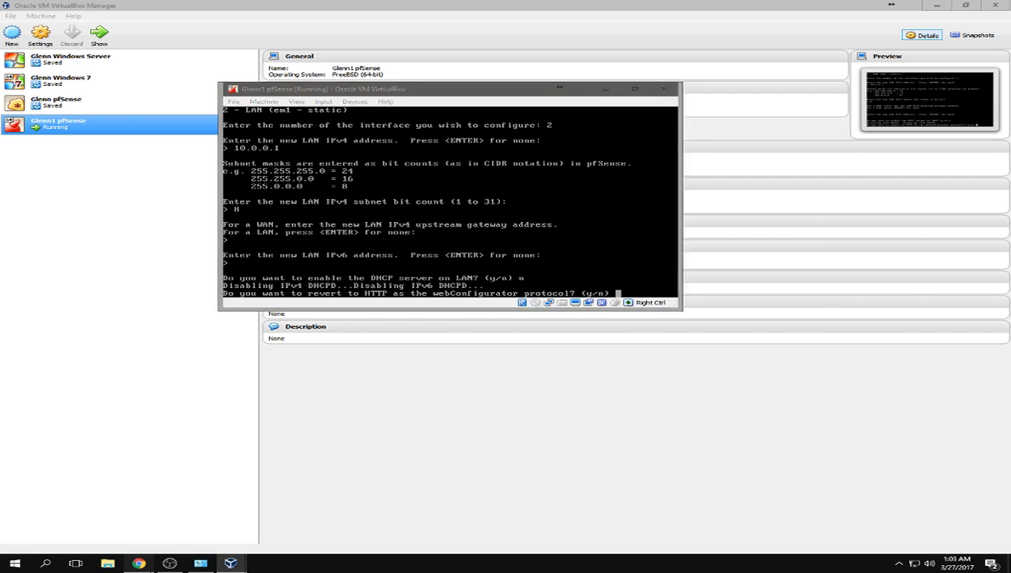
# - In Chrome, load 192.168.1.1 in a new tab to check the router login, then close it
pyautogui.click(138, 563)
pyautogui.click(140, 7)
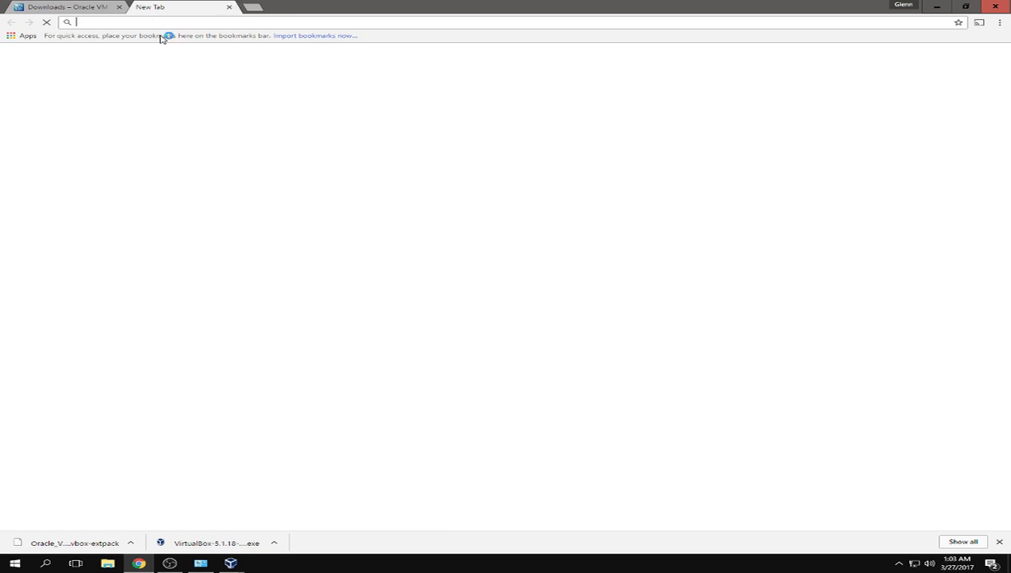
pyautogui.write('192.168.')
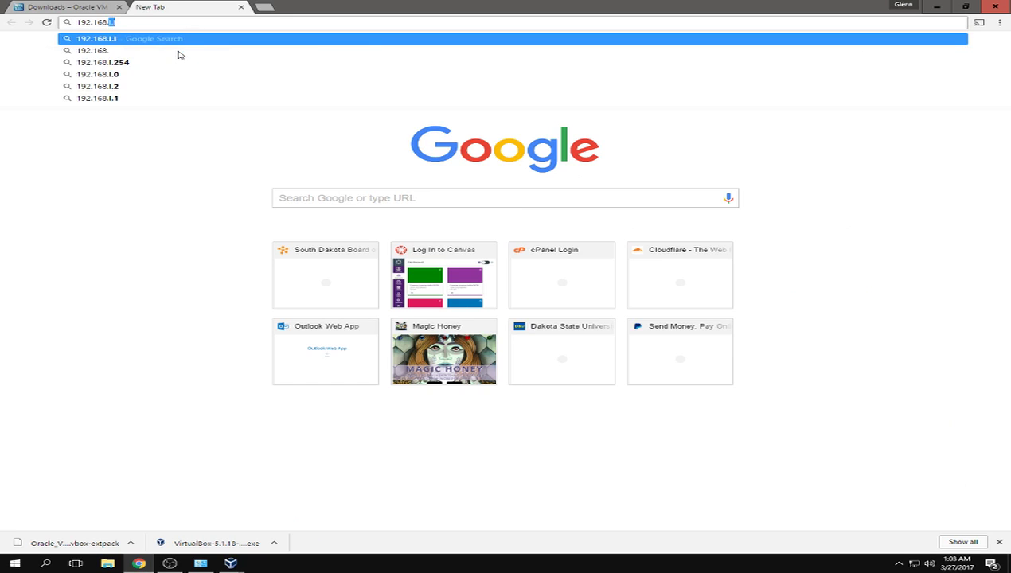
pyautogui.press('Return')
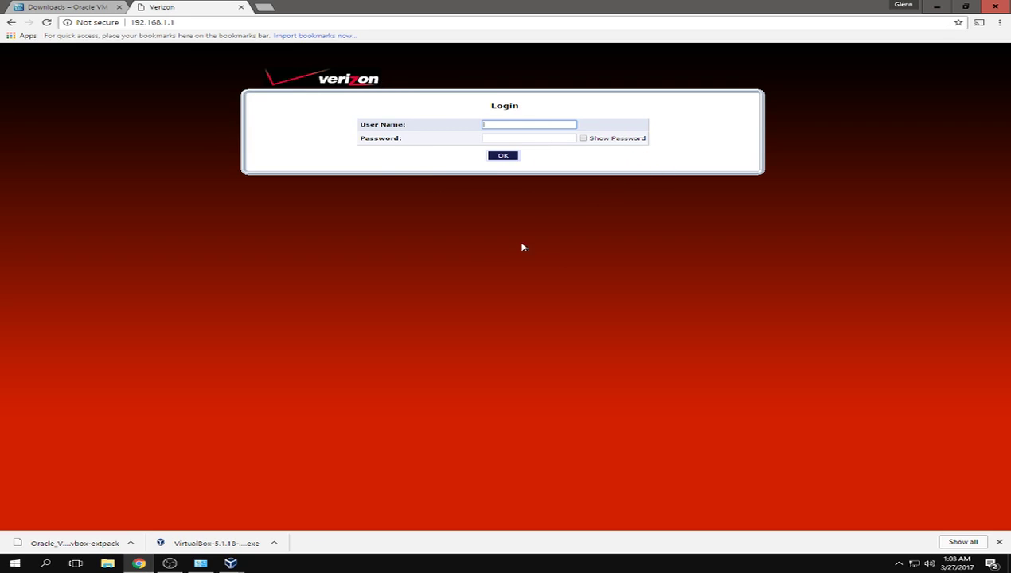
pyautogui.click(241, 8)
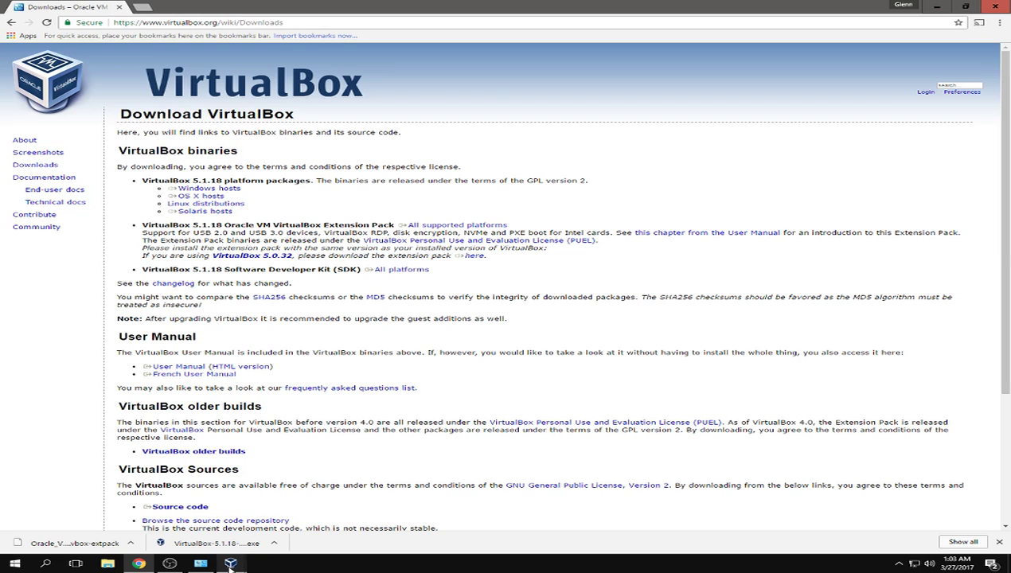
pyautogui.moveTo(231, 564)
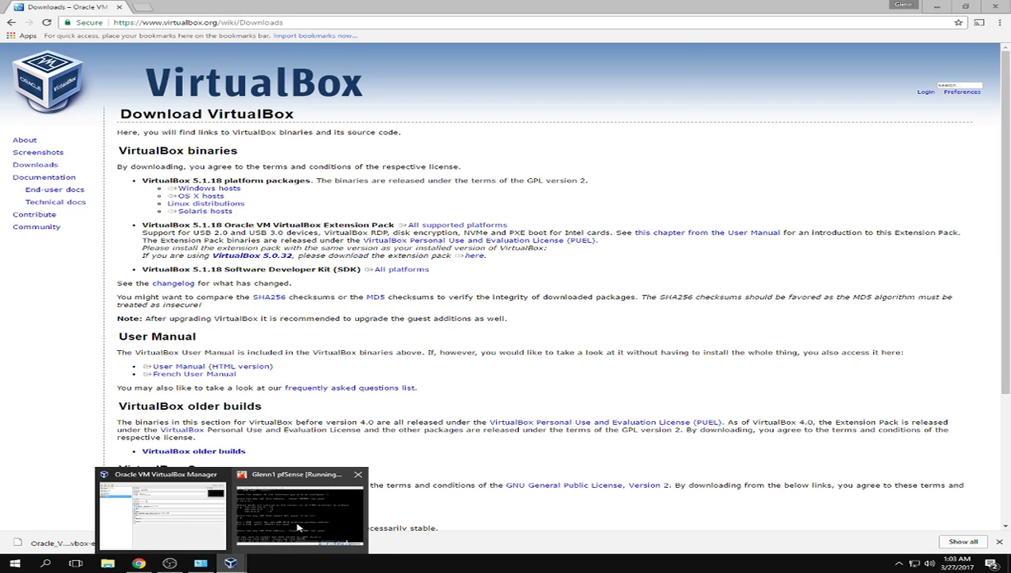
pyautogui.click(298, 482)
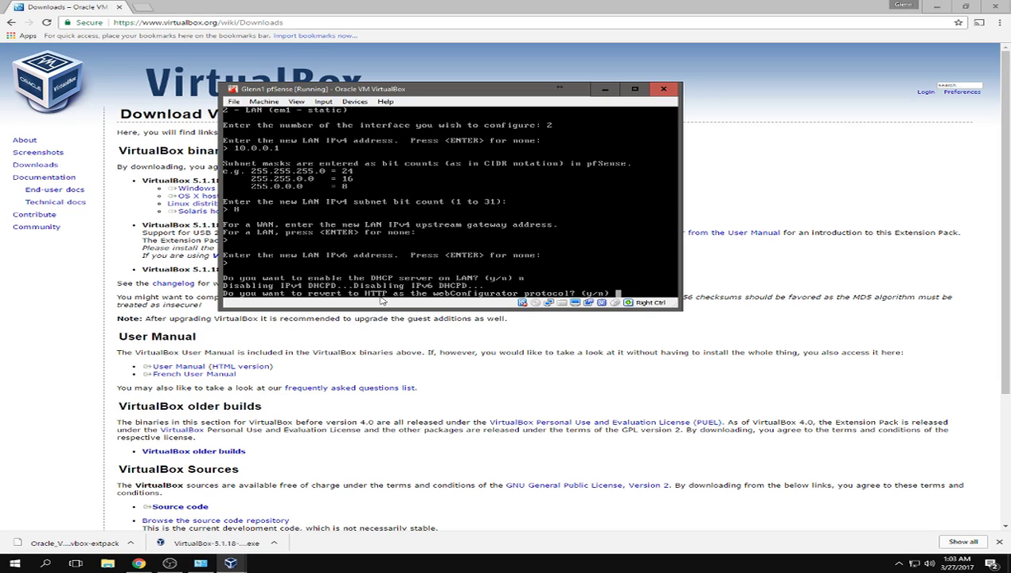
pyautogui.click(139, 563)
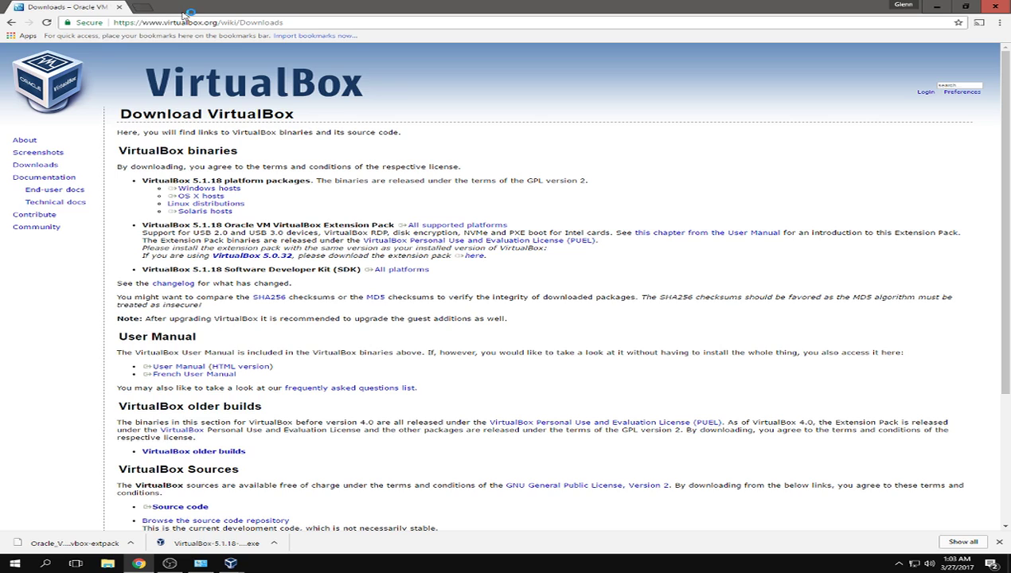
pyautogui.hotkey('ctrl', 't')
pyautogui.write('192.168.1.1')
pyautogui.press('Left')
pyautogui.press('Left')
pyautogui.press('Left')
pyautogui.press('Left')
pyautogui.press('Left')
pyautogui.press('Left')
pyautogui.press('Left')
pyautogui.press('Left')
pyautogui.press('Left')
pyautogui.press('Left')
pyautogui.press('Left')
pyautogui.write('https://')
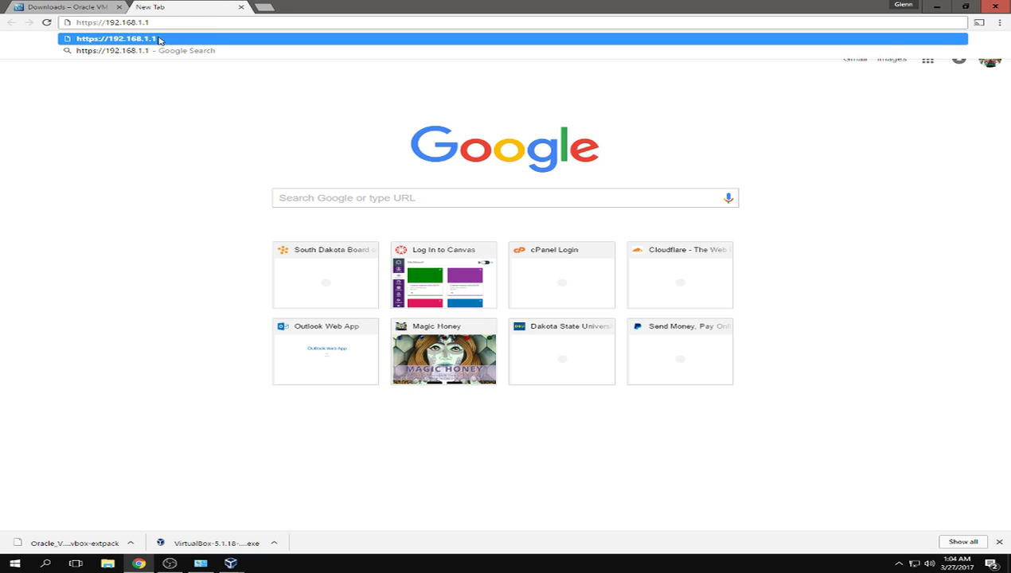
pyautogui.click(241, 7)
# - Answer n to keep HTTPS for the webConfigurator, return to the menu, and minimize the VM window
pyautogui.moveTo(231, 562)
pyautogui.click(293, 526)
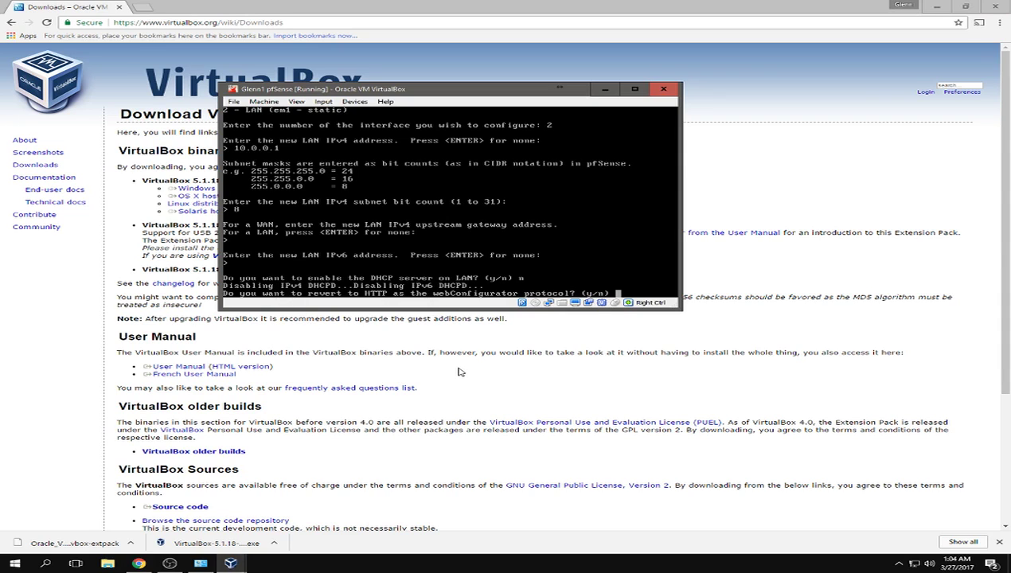
pyautogui.write('n')
pyautogui.press('Return')
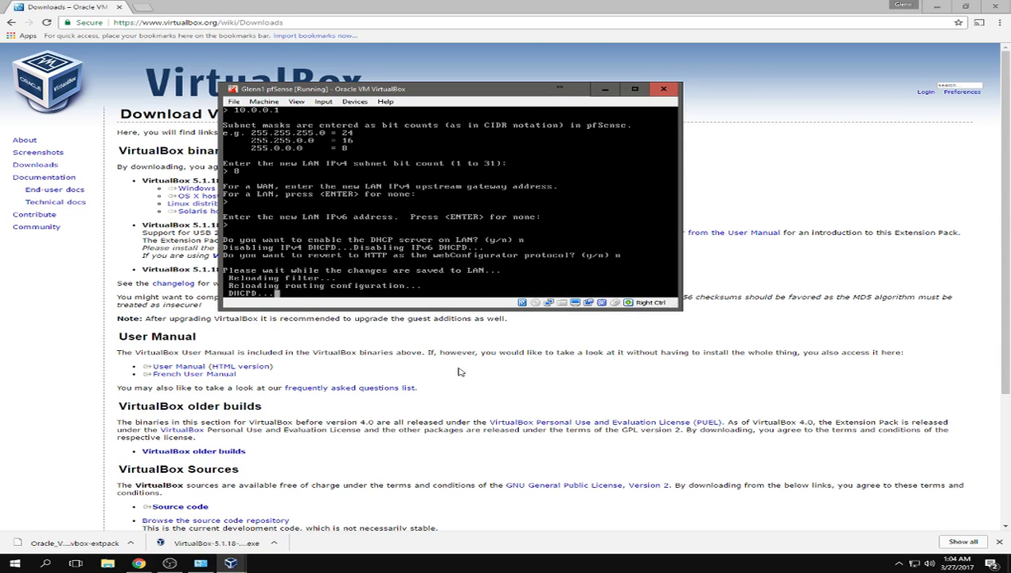
pyautogui.press('Return')
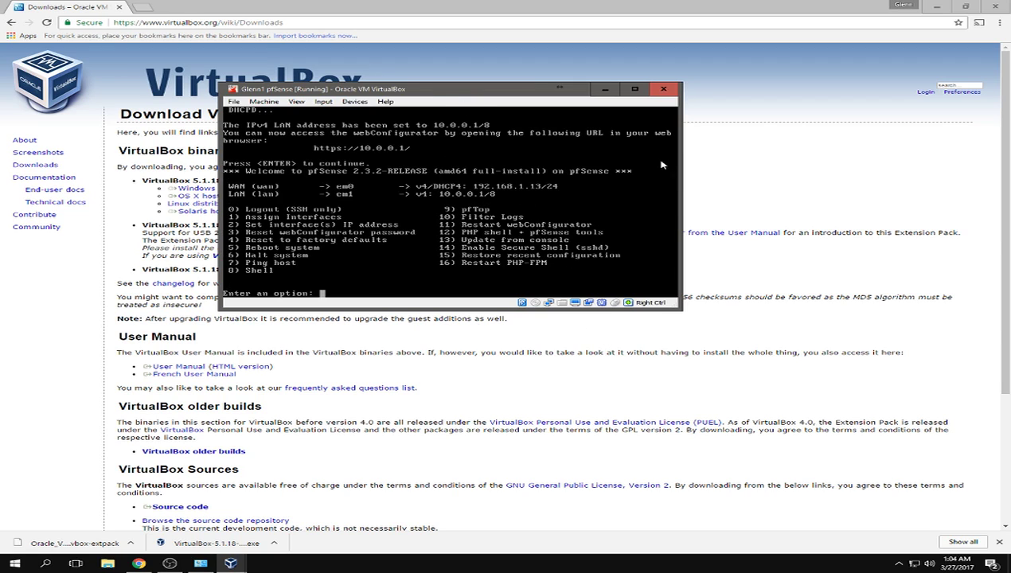
pyautogui.click(604, 89)
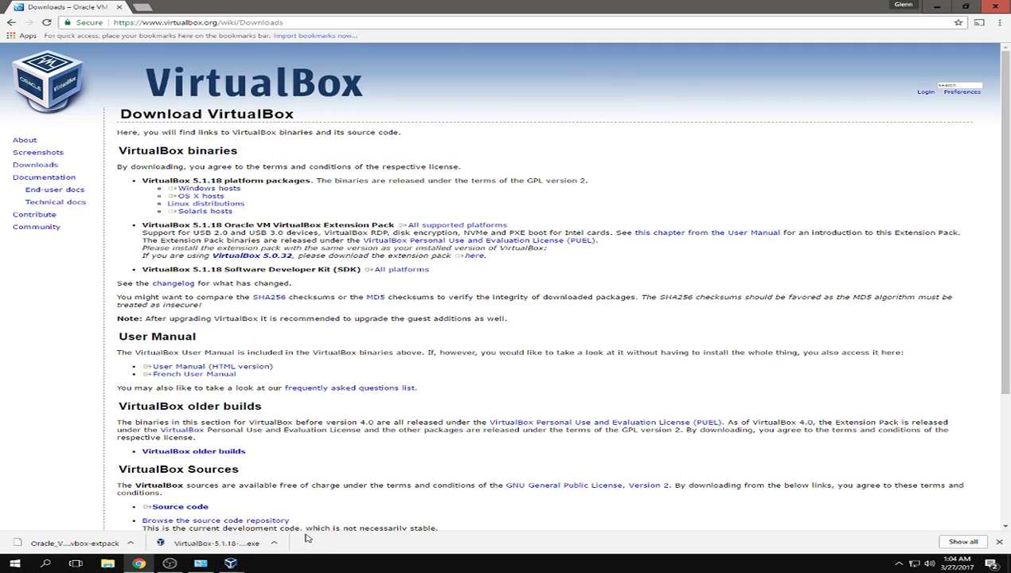
# - Bring the VirtualBox Manager window to the front and open its File menu
pyautogui.click(197, 564)
pyautogui.click(195, 563)
pyautogui.moveTo(230, 564)
pyautogui.click(180, 519)
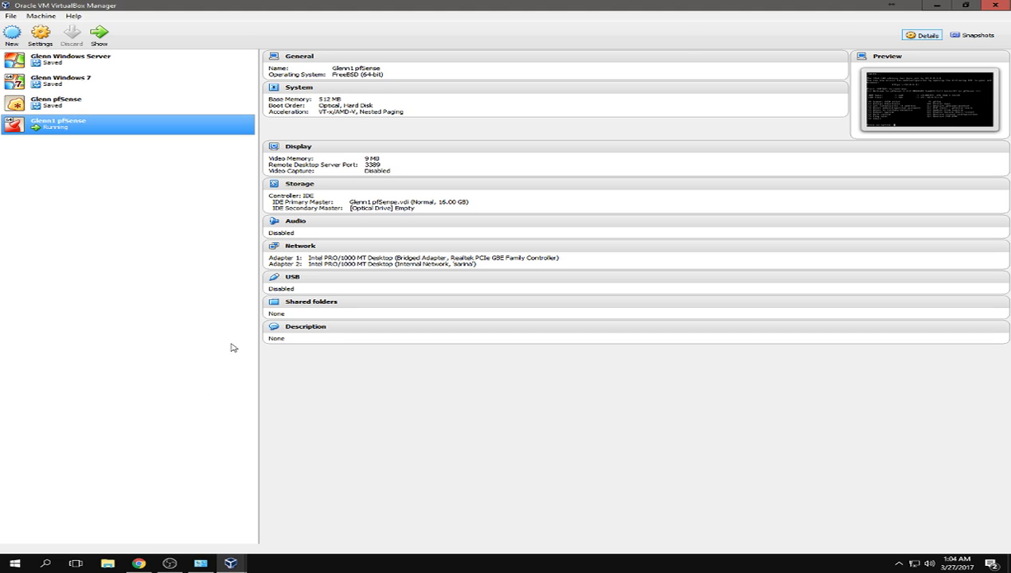
pyautogui.click(9, 16)
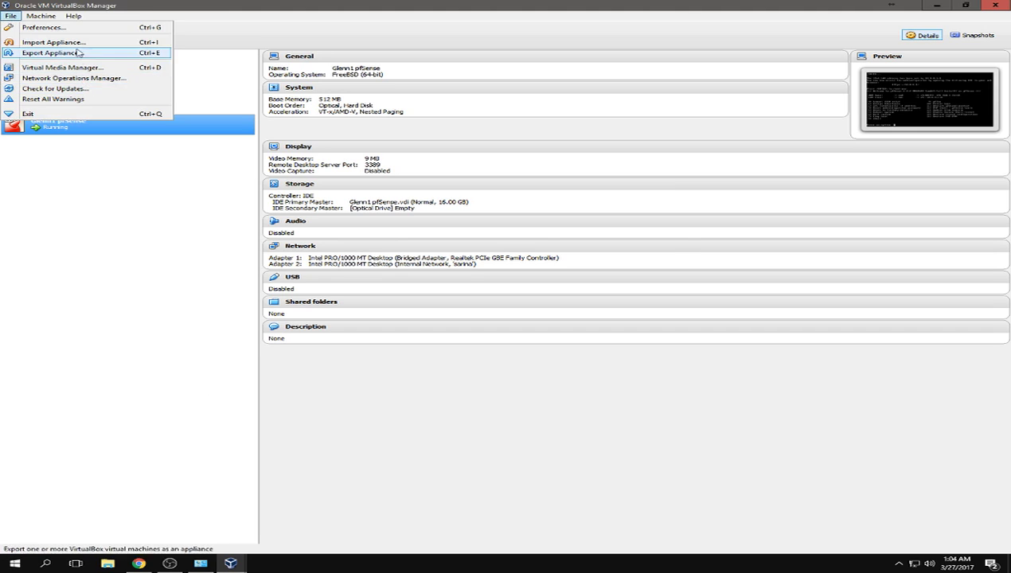
# - Open Preferences and show the Host-only Networks list under Network
pyautogui.click(72, 28)
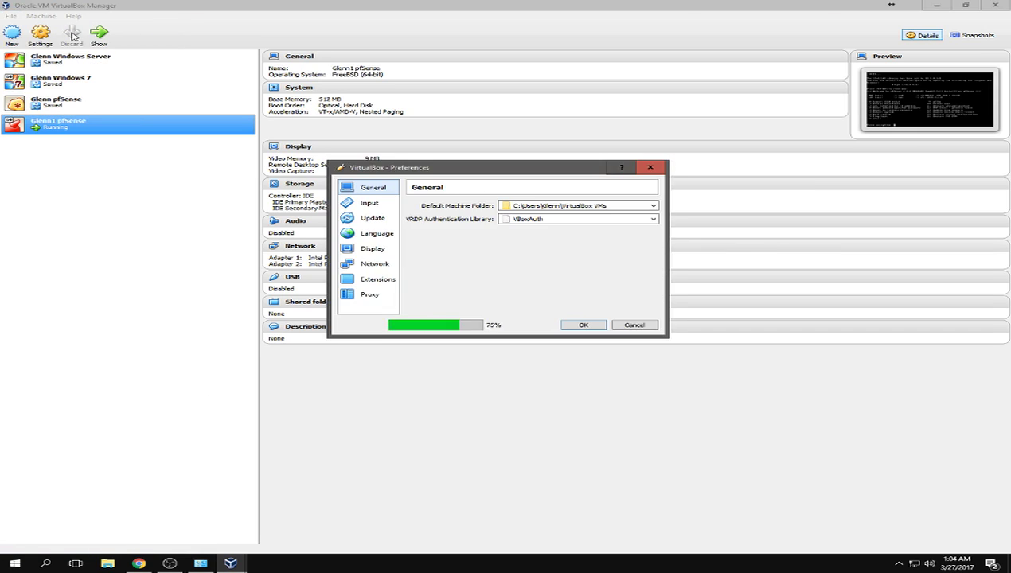
pyautogui.click(387, 265)
pyautogui.rightClick(465, 249)
pyautogui.click(476, 216)
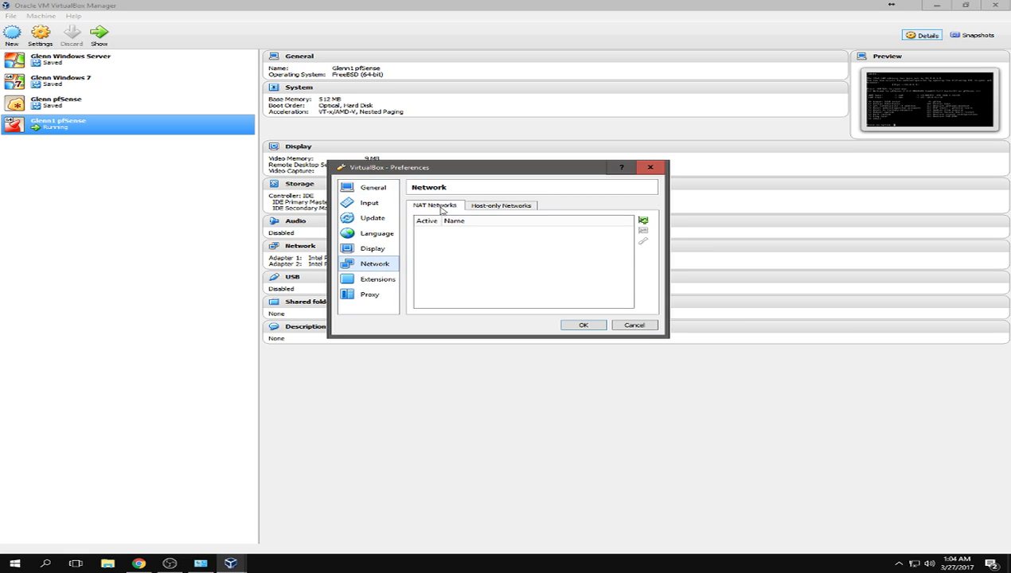
pyautogui.click(484, 206)
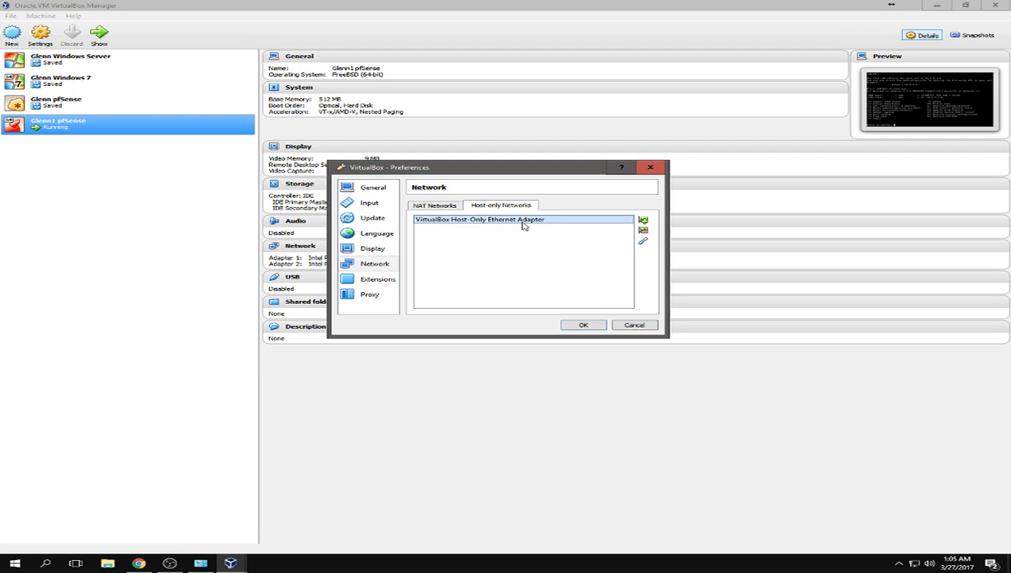
# - Inspect the host-only adapter's DHCP server settings, cancel both dialogs, and start a new VM
pyautogui.click(643, 242)
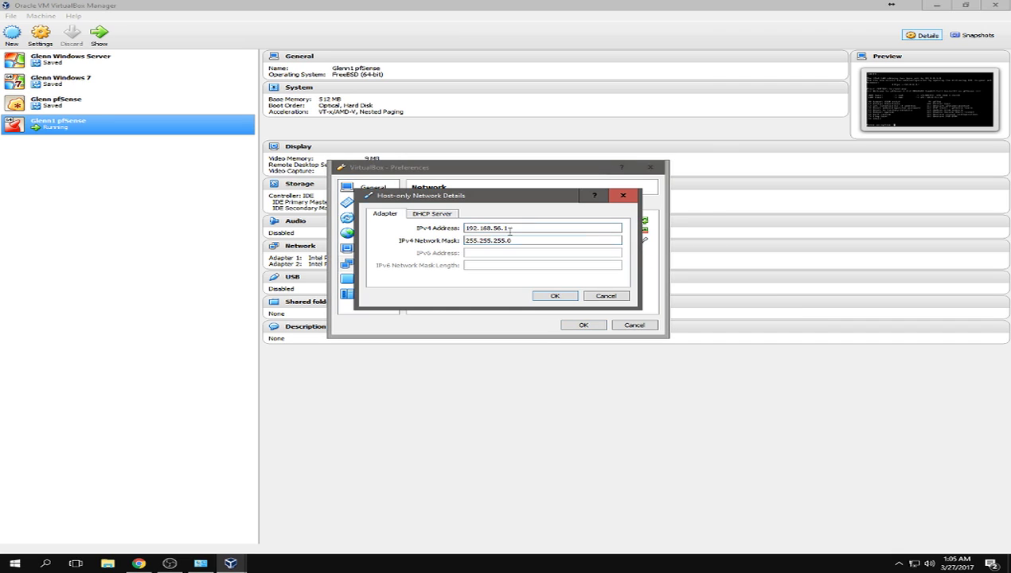
pyautogui.click(431, 216)
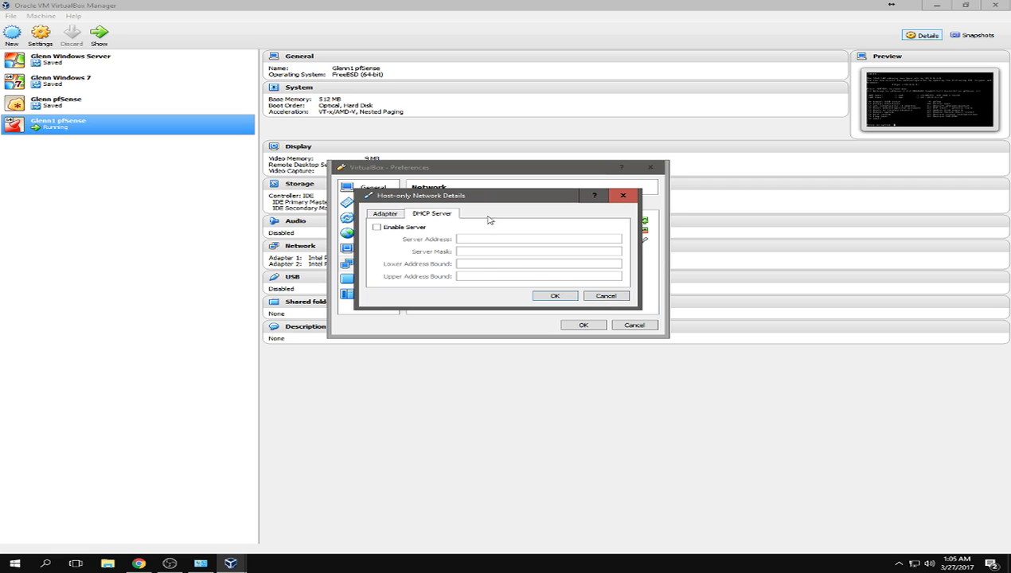
pyautogui.click(594, 295)
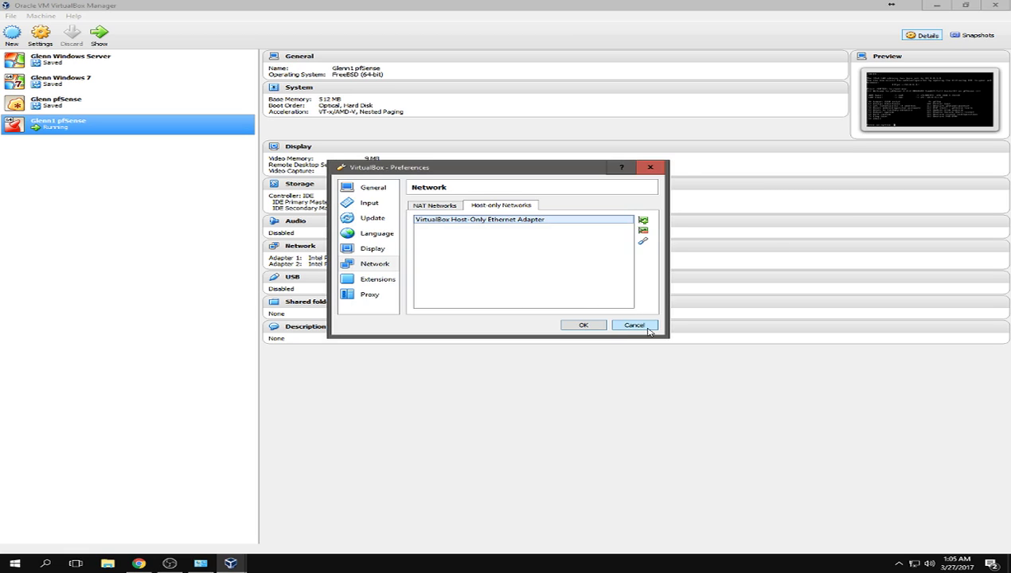
pyautogui.click(634, 325)
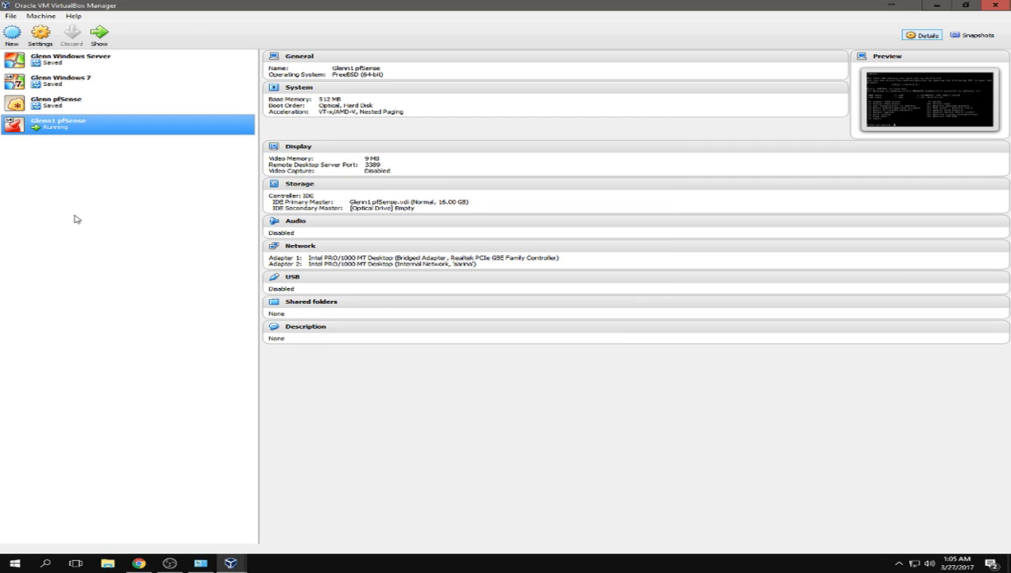
pyautogui.click(12, 41)
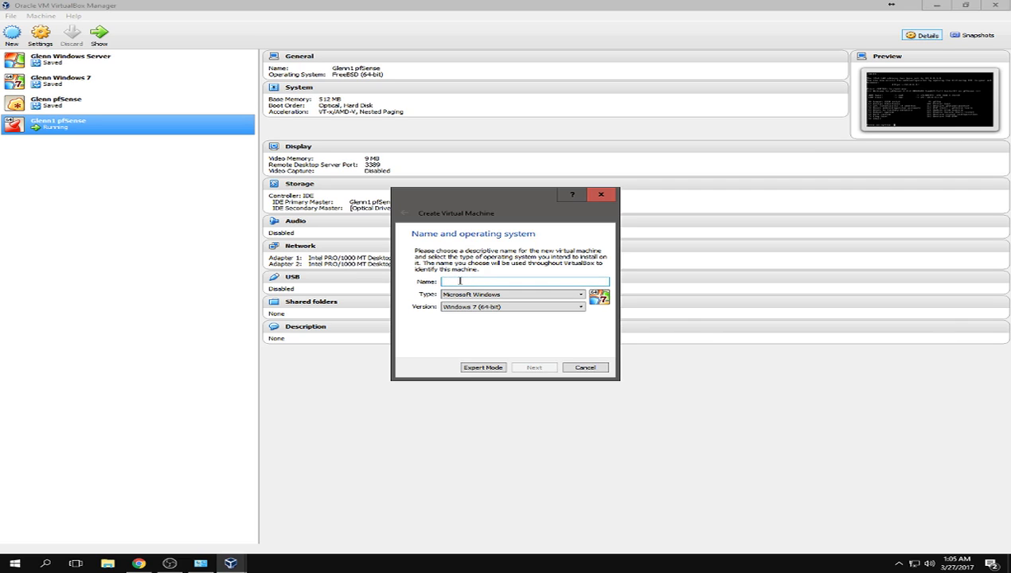
# - Name the new Windows Server machine and set its version to Other Windows (64-bit)
pyautogui.write('Glenn1 Windows Server')
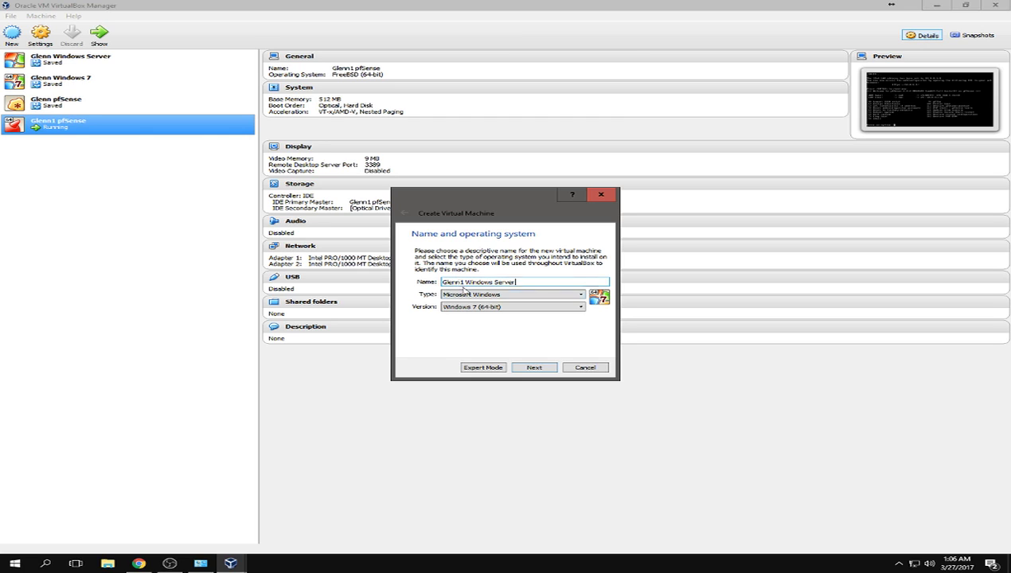
pyautogui.click(472, 307)
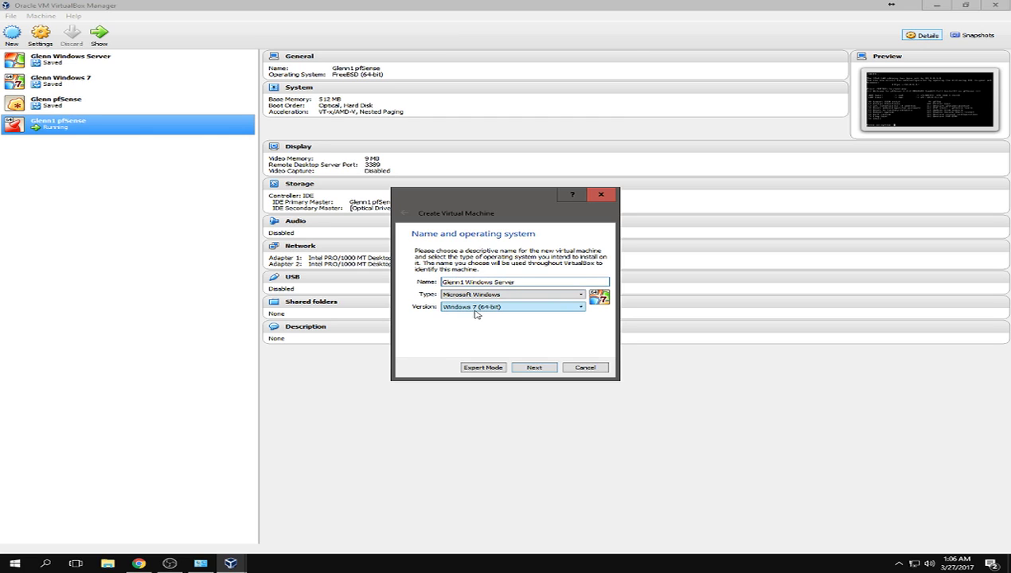
pyautogui.scroll(5, 519, 358)
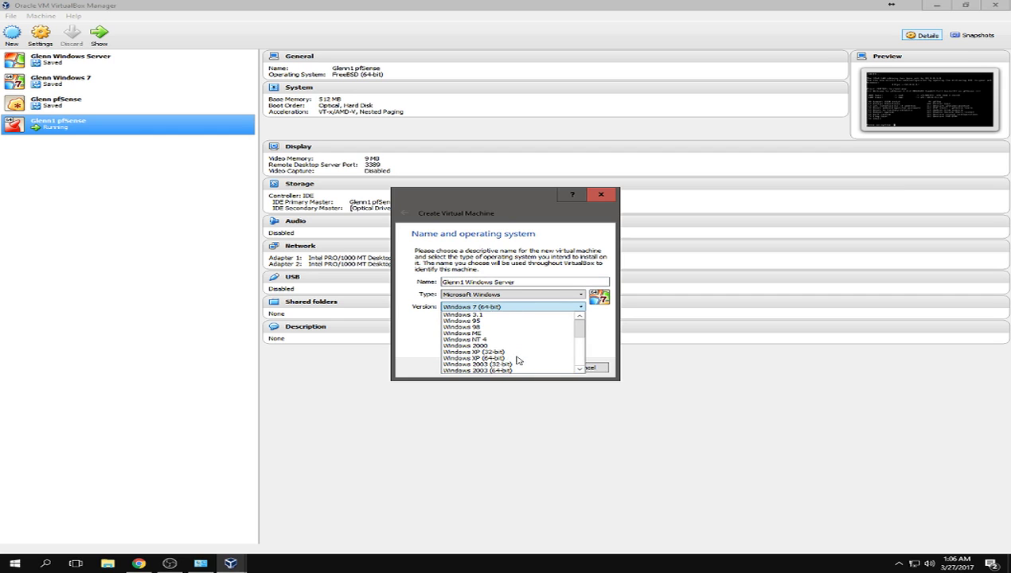
pyautogui.scroll(-5, 508, 358)
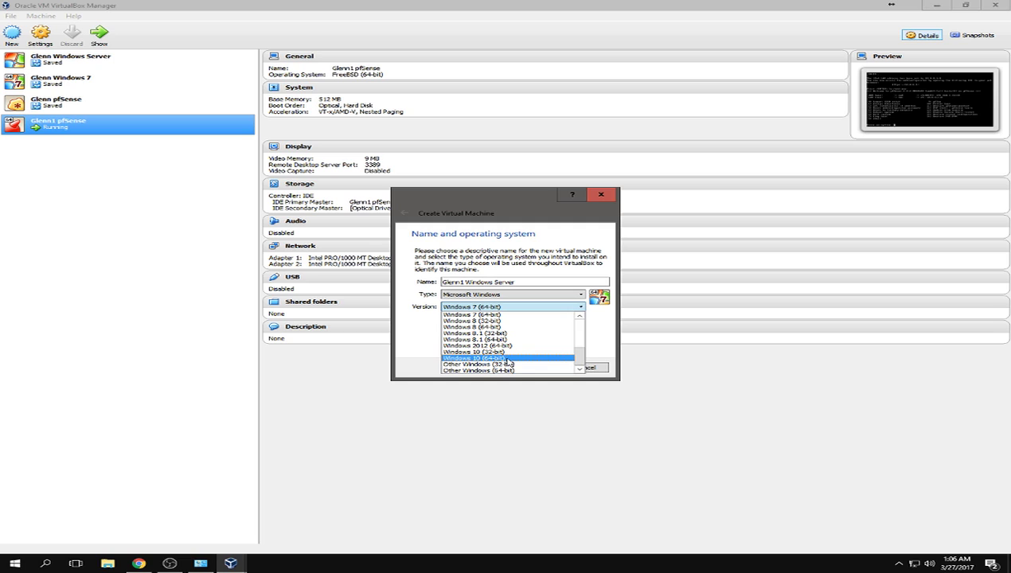
pyautogui.scroll(5, 508, 364)
pyautogui.scroll(-5, 508, 364)
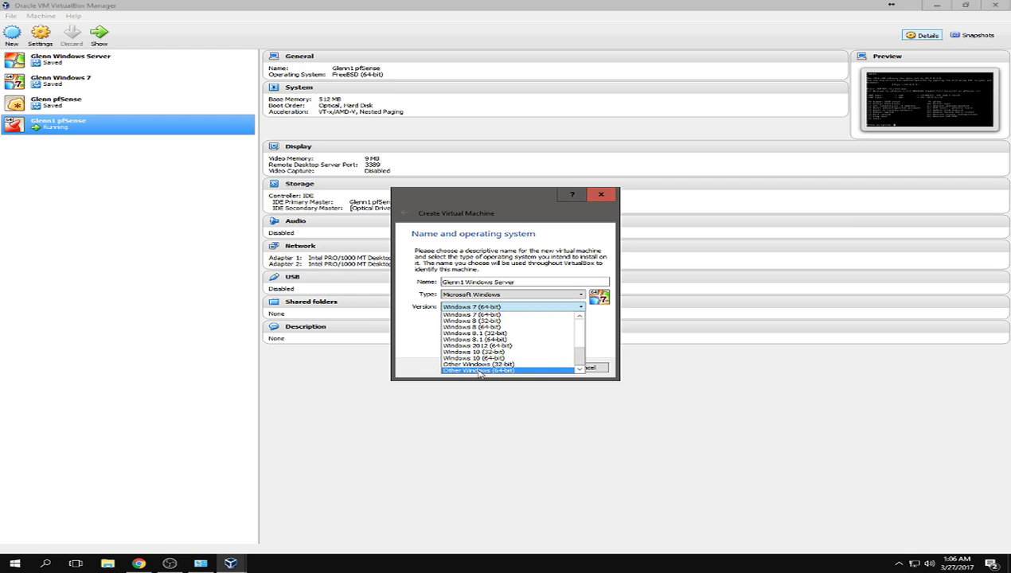
pyautogui.click(480, 371)
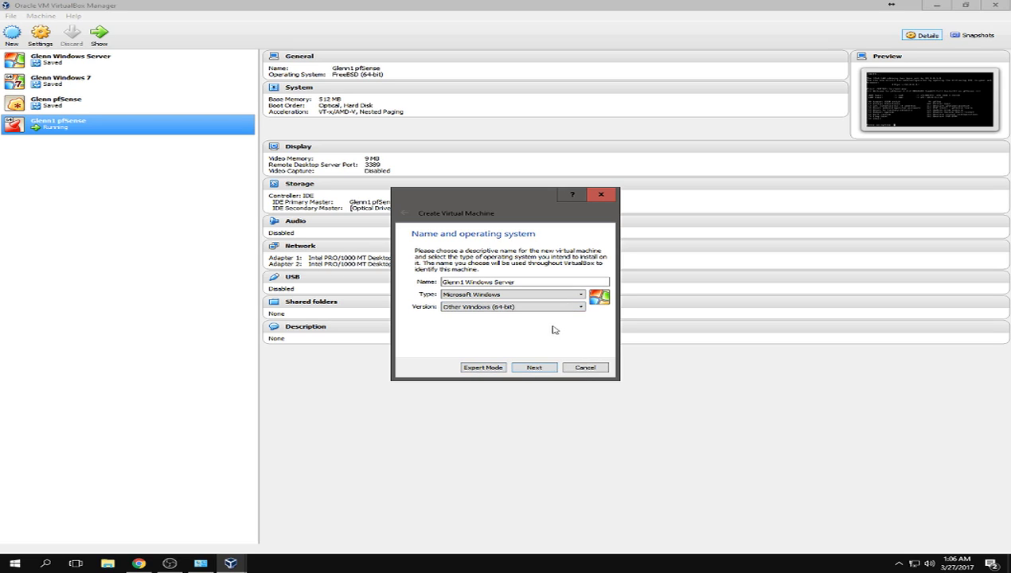
pyautogui.click(542, 368)
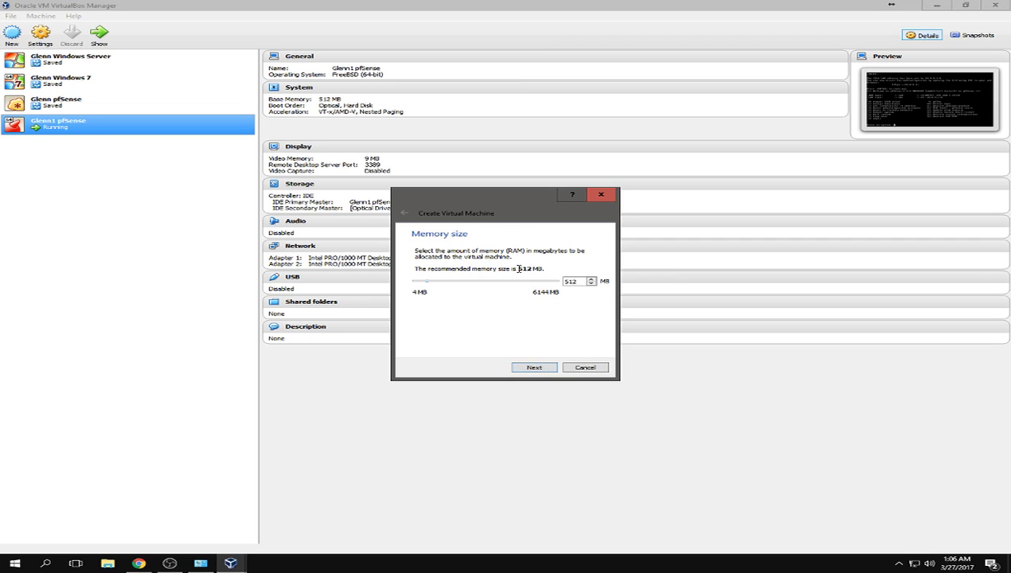
# - Give the machine 1500 MB of memory and a new dynamically allocated 20 GB VDI disk
pyautogui.moveTo(580, 281); pyautogui.dragTo(550, 281)
pyautogui.click(543, 366)
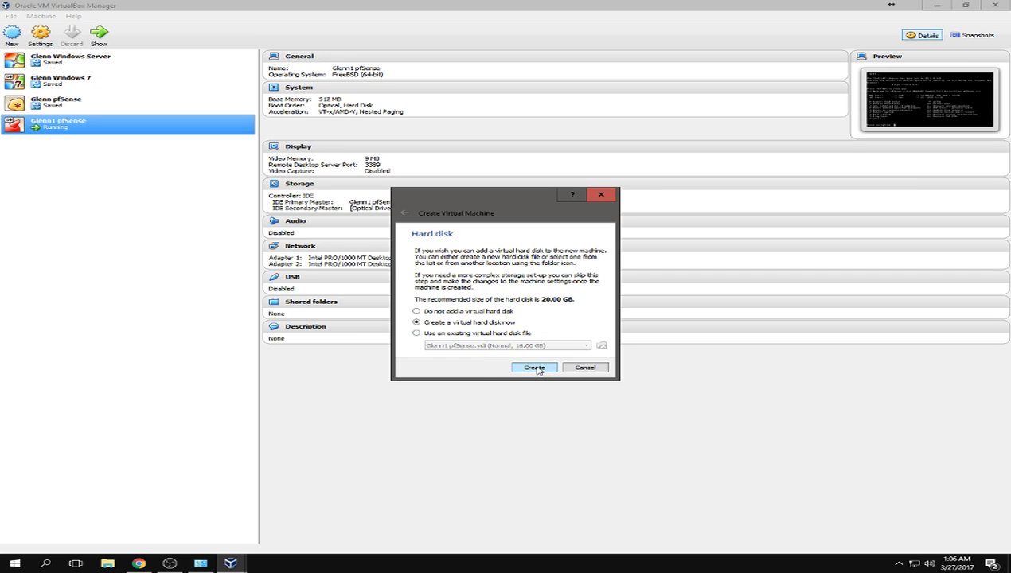
pyautogui.click(535, 368)
pyautogui.click(559, 381)
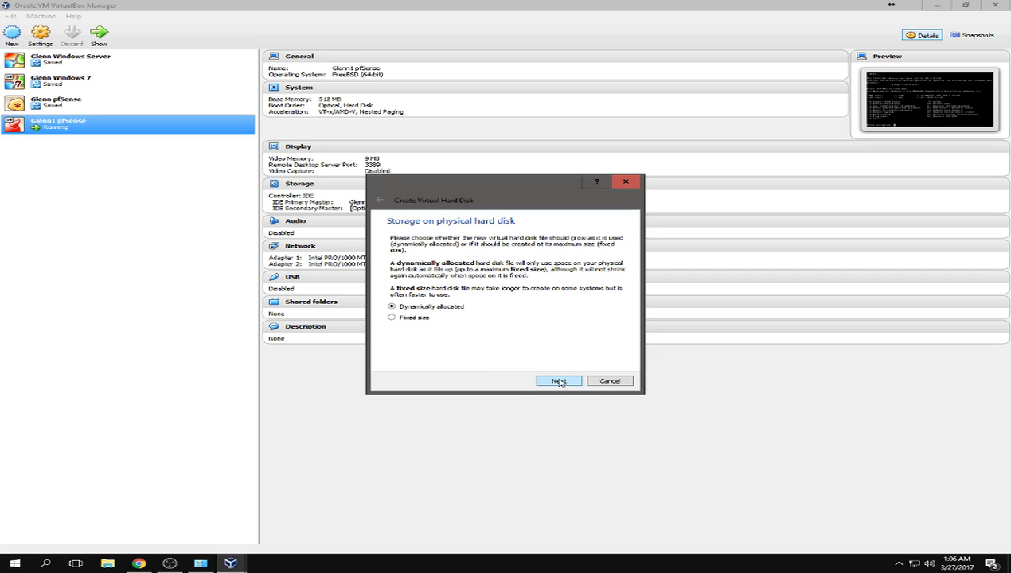
pyautogui.click(559, 381)
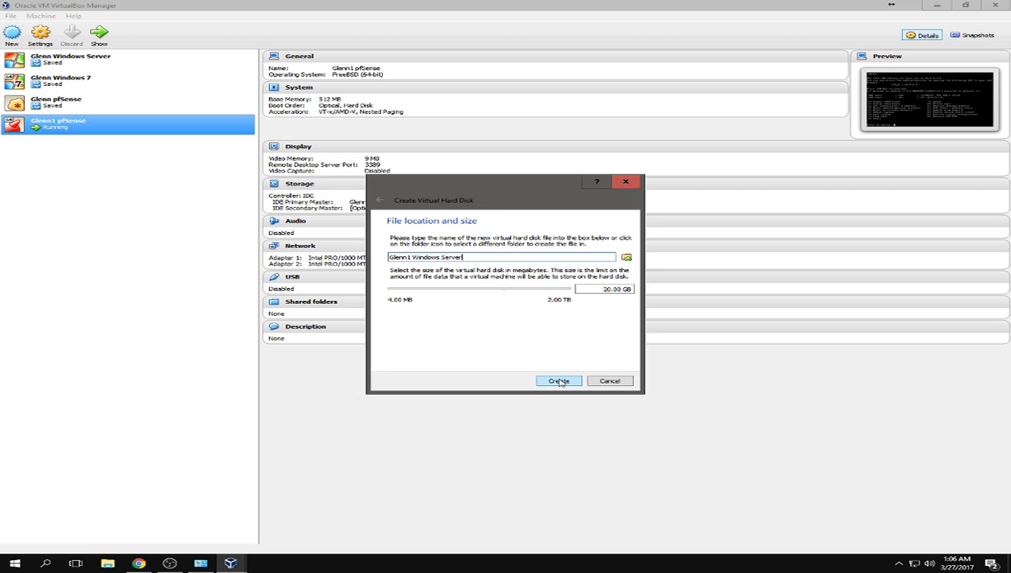
pyautogui.click(559, 381)
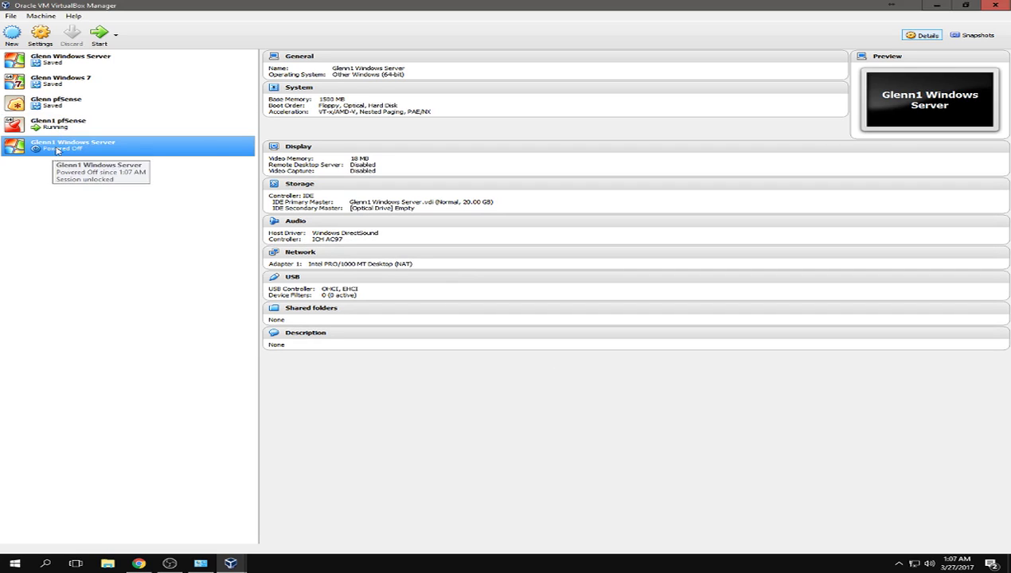
# - Open the Windows Server machine's settings and remove Floppy from the boot order
pyautogui.rightClick(53, 146)
pyautogui.click(85, 154)
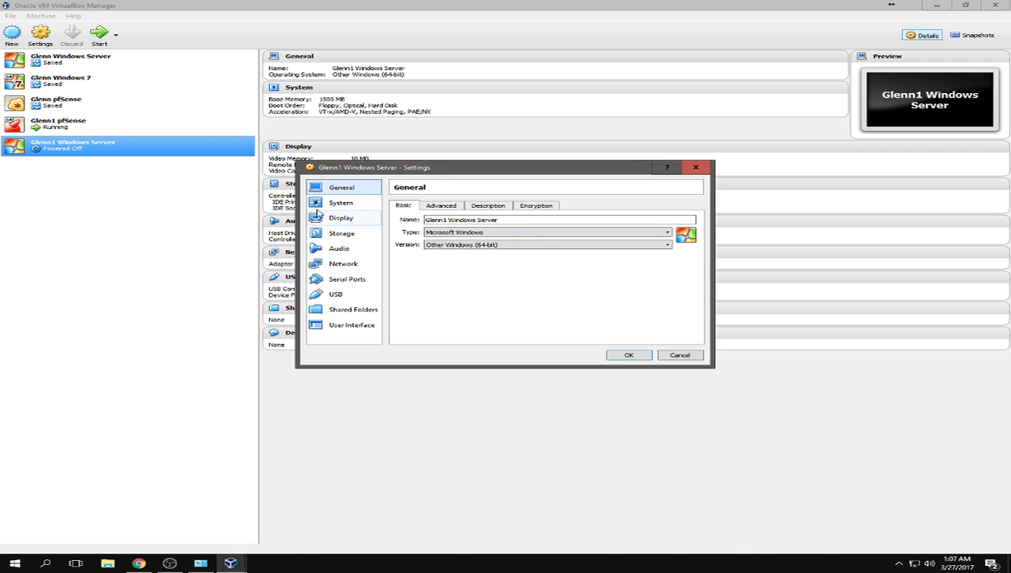
pyautogui.click(322, 204)
pyautogui.click(467, 236)
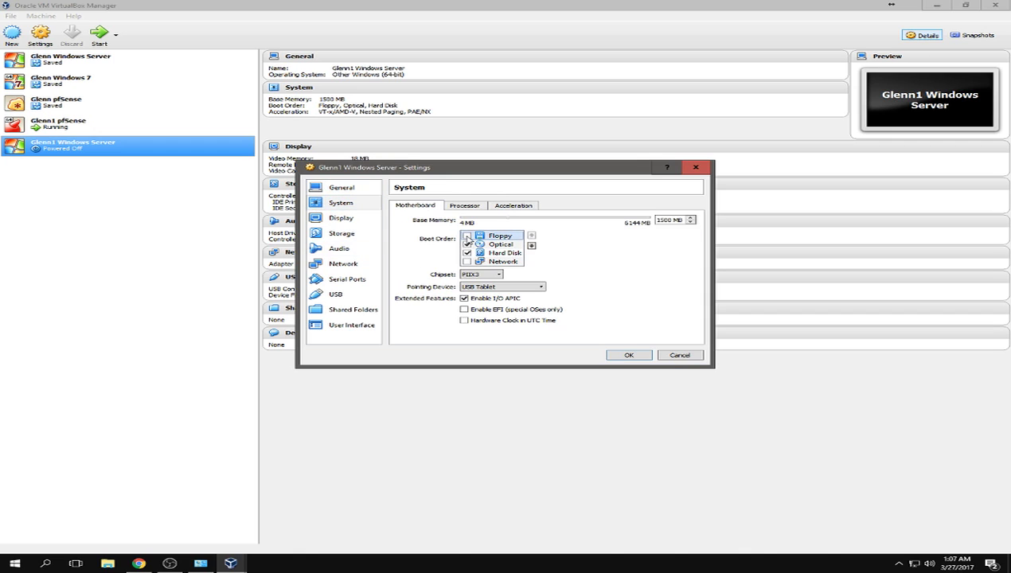
# - Adjust the display's video memory and return it to a valid amount
pyautogui.click(359, 223)
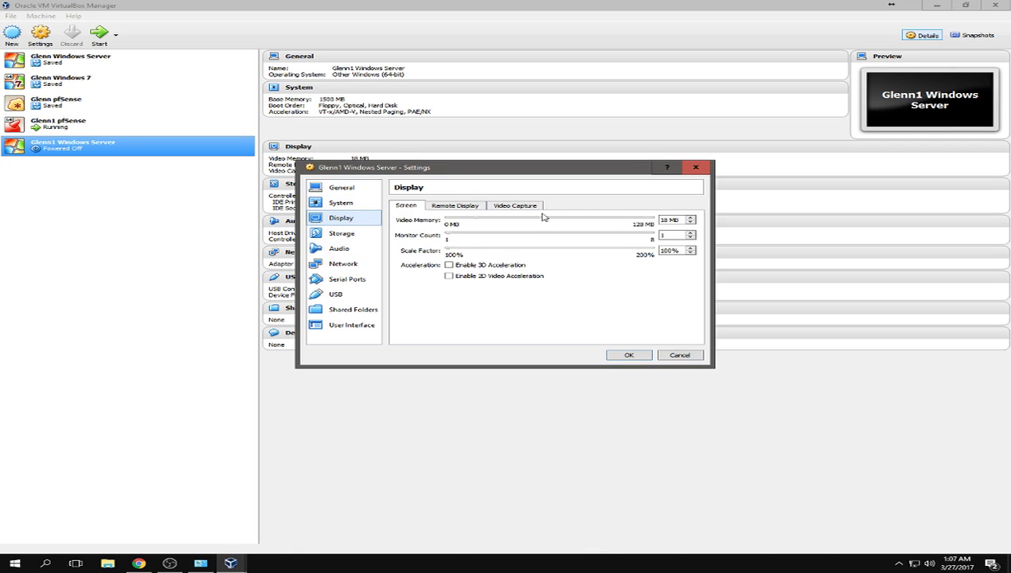
pyautogui.click(691, 220)
pyautogui.click(691, 223)
pyautogui.click(691, 218)
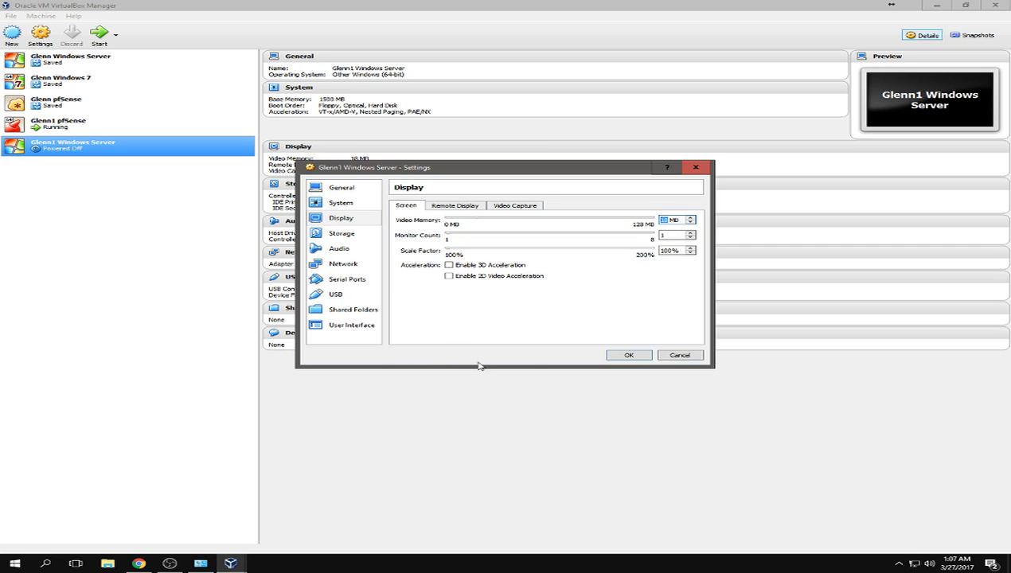
# - Load the Windows Server 2016 ISO into the empty optical drive
pyautogui.click(347, 236)
pyautogui.click(432, 238)
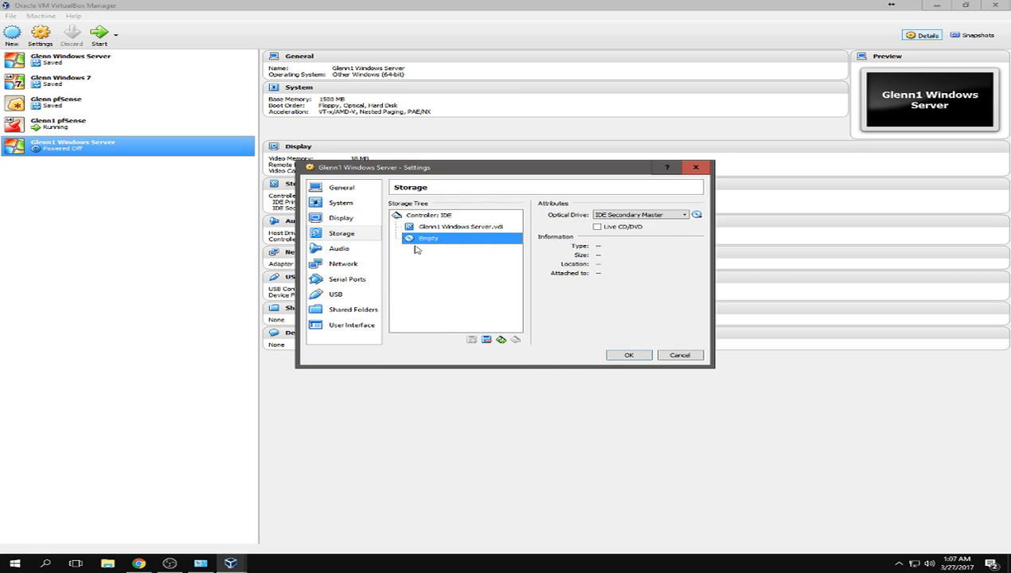
pyautogui.click(697, 215)
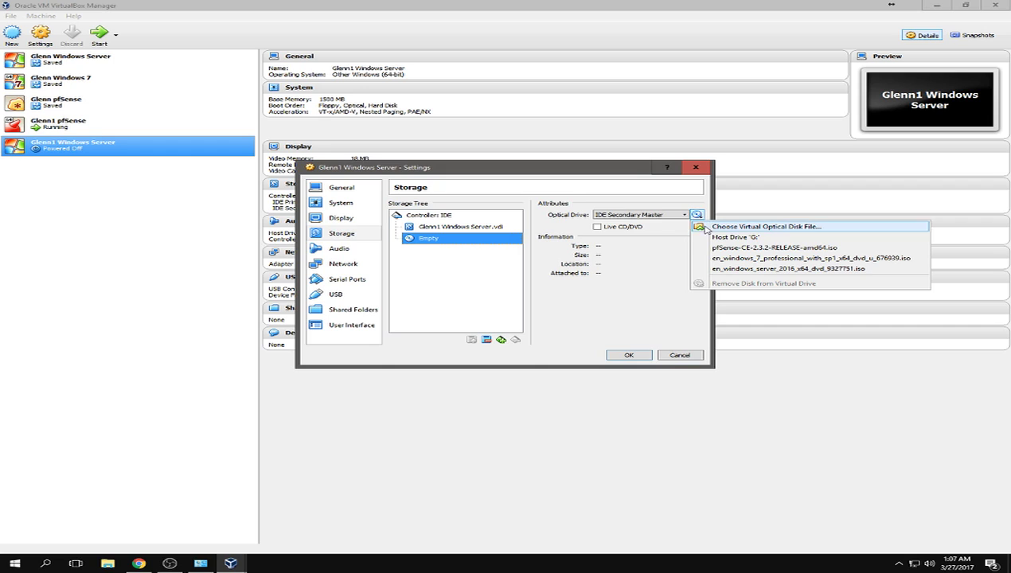
pyautogui.click(750, 269)
pyautogui.click(334, 250)
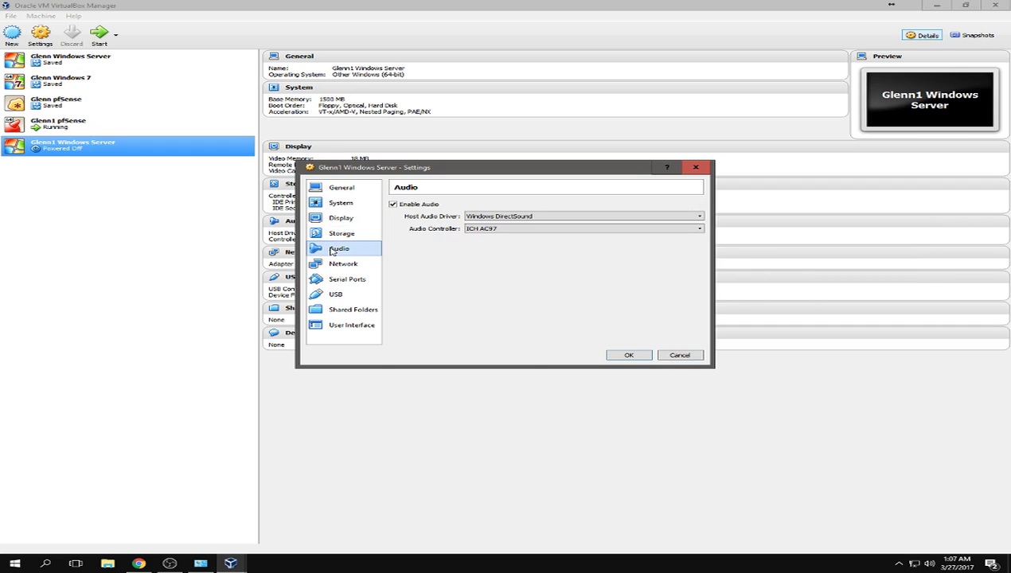
# - Disable audio and attach Adapter 1 to a newly named internal network
pyautogui.click(394, 205)
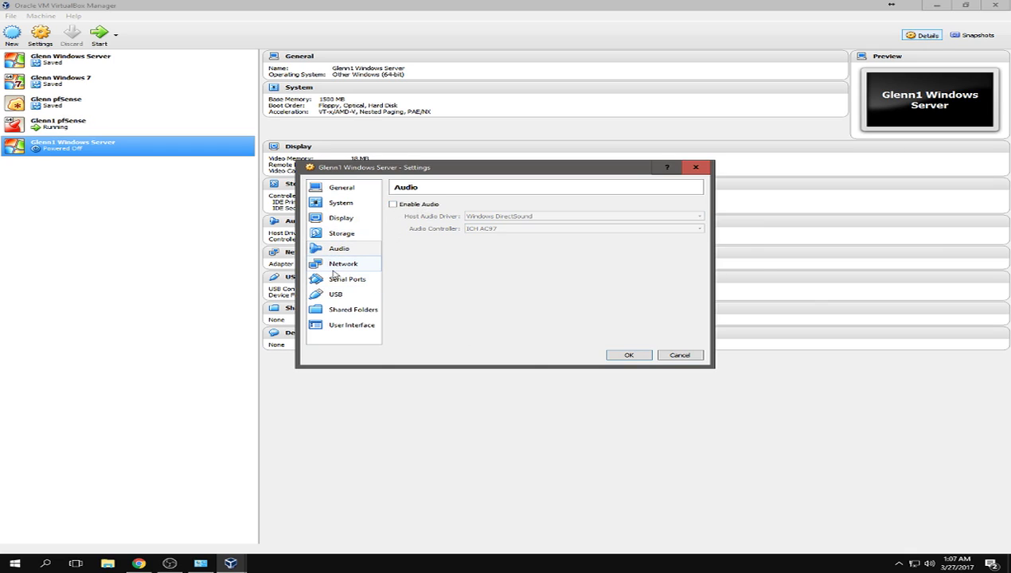
pyautogui.click(344, 265)
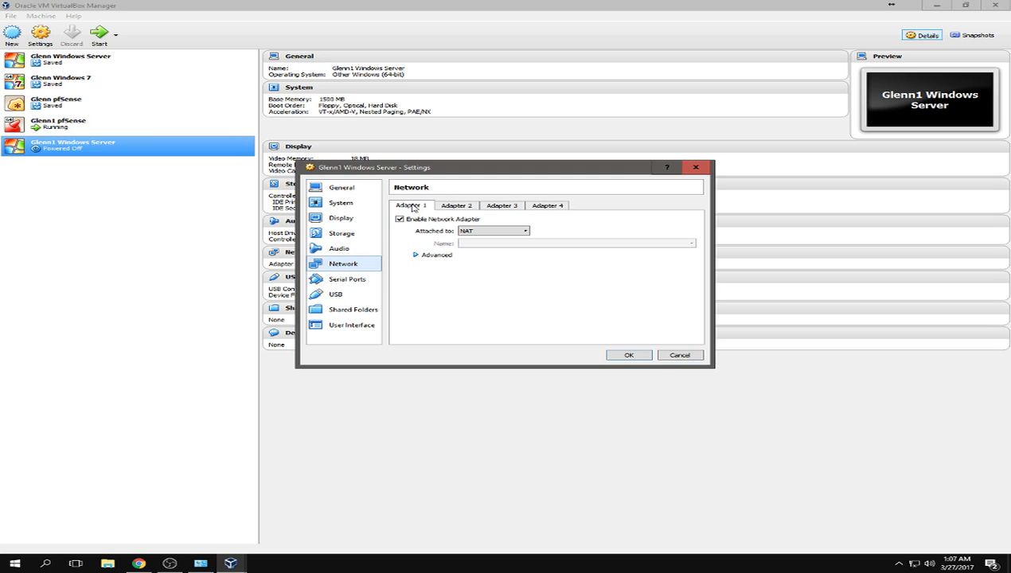
pyautogui.click(471, 231)
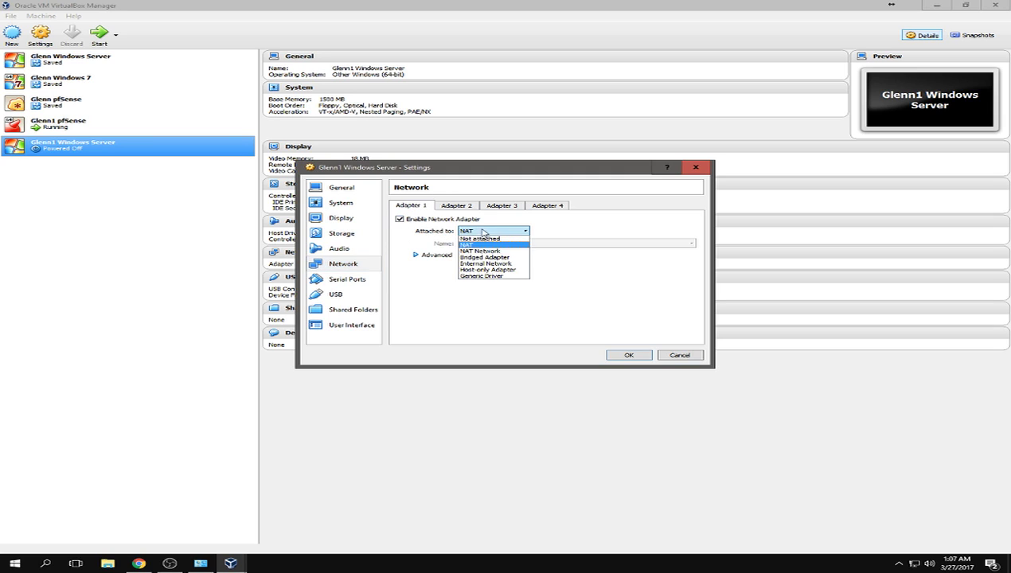
pyautogui.click(492, 264)
pyautogui.doubleClick(488, 243)
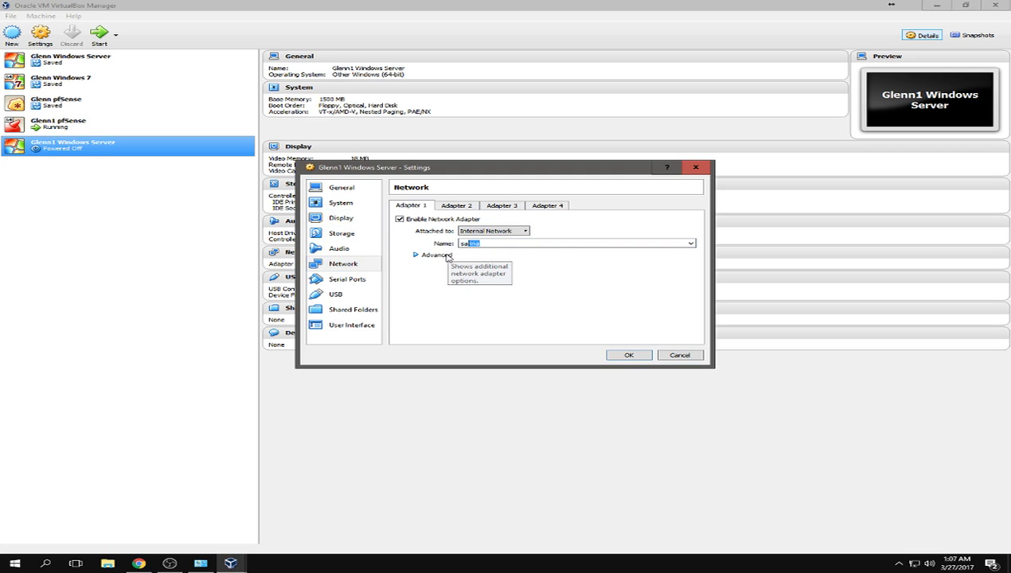
pyautogui.write('sarinal')
# - Set Adapter 1's promiscuous mode to Allow All and look over Adapters 2, 3 and 4
pyautogui.click(416, 256)
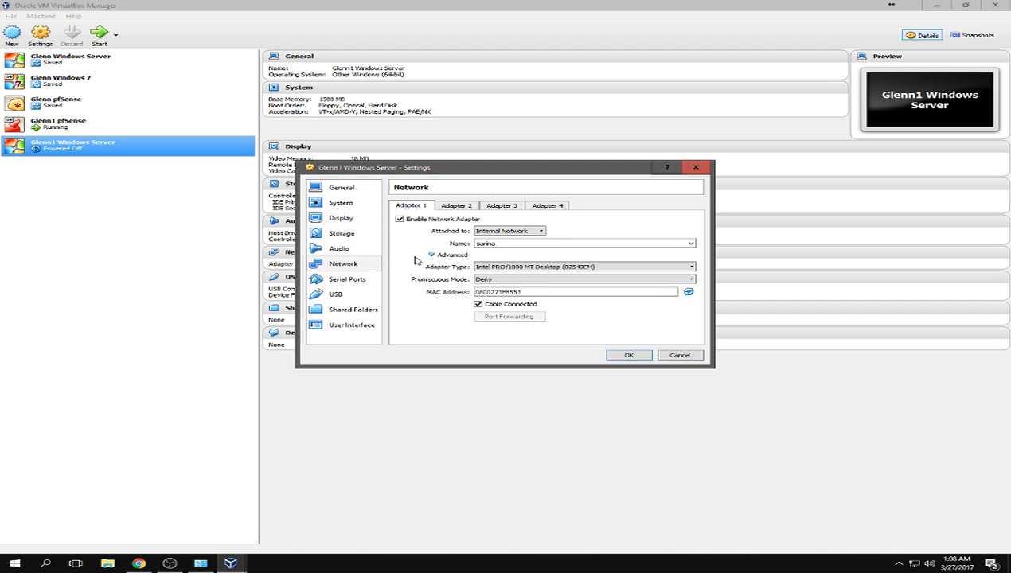
pyautogui.click(532, 280)
pyautogui.click(523, 301)
pyautogui.click(453, 206)
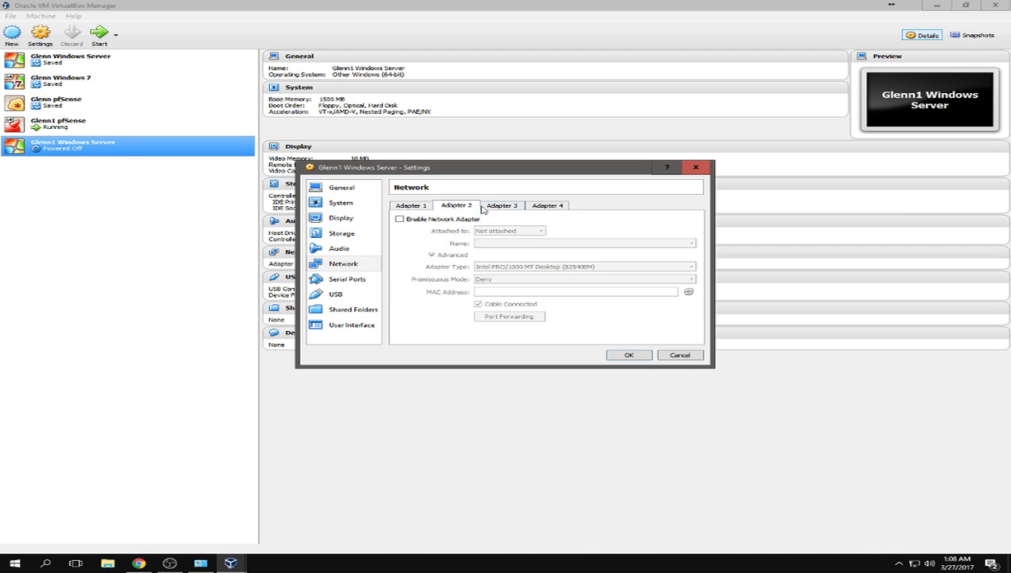
pyautogui.click(505, 206)
pyautogui.click(544, 206)
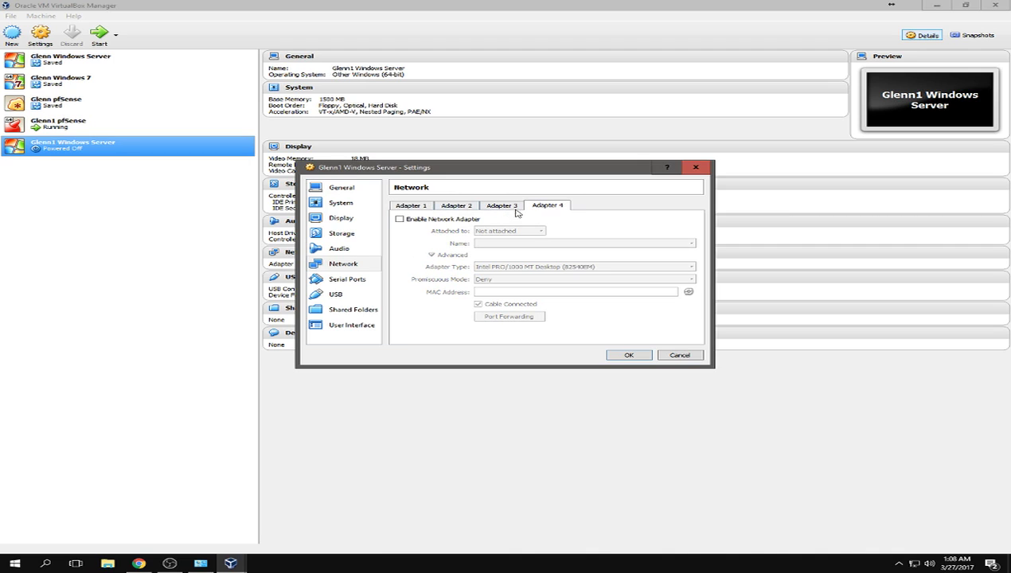
pyautogui.click(350, 280)
pyautogui.click(350, 295)
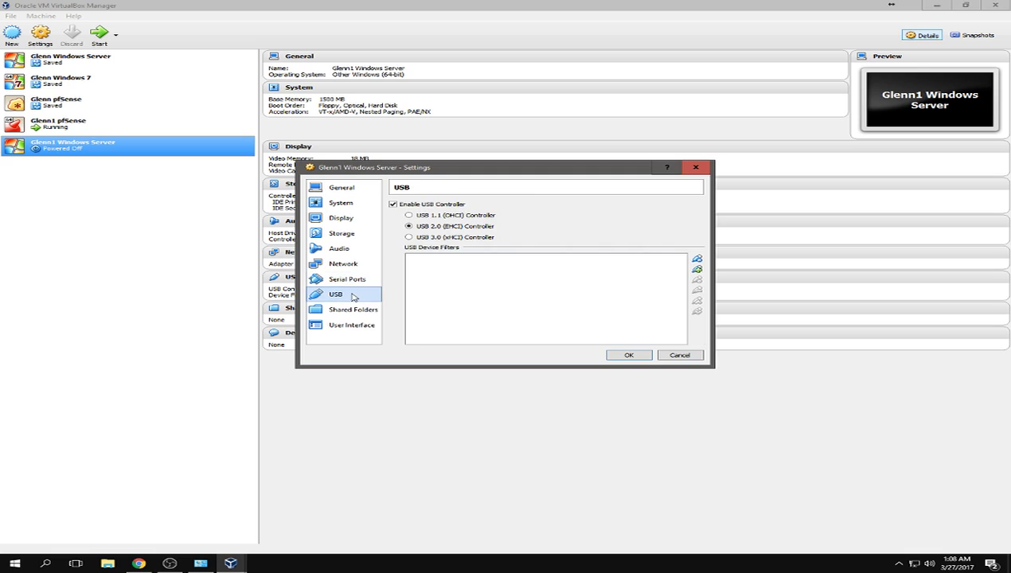
# - Keep the USB controller enabled as USB 2.0 and save the Windows Server settings
pyautogui.click(393, 205)
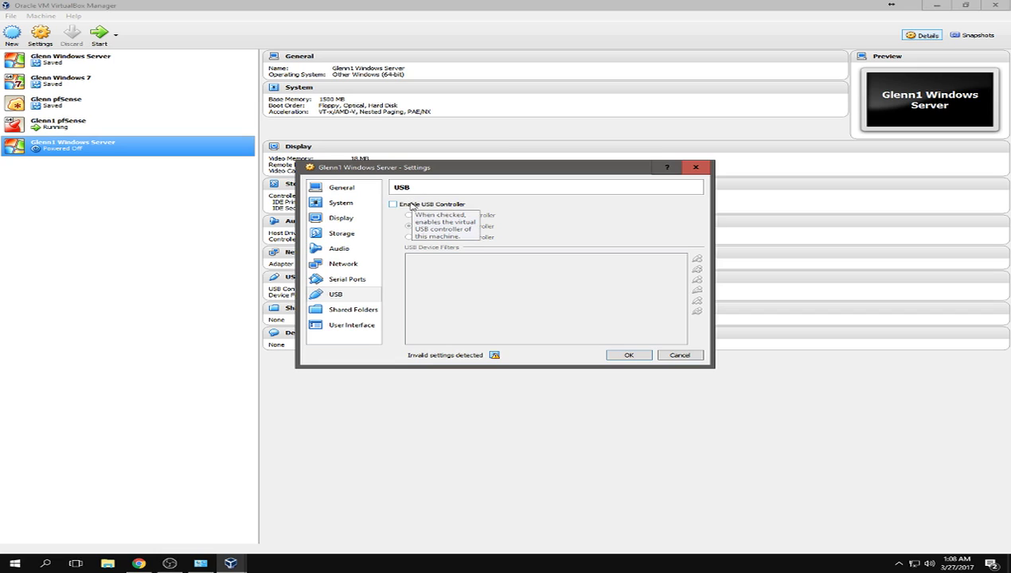
pyautogui.click(411, 205)
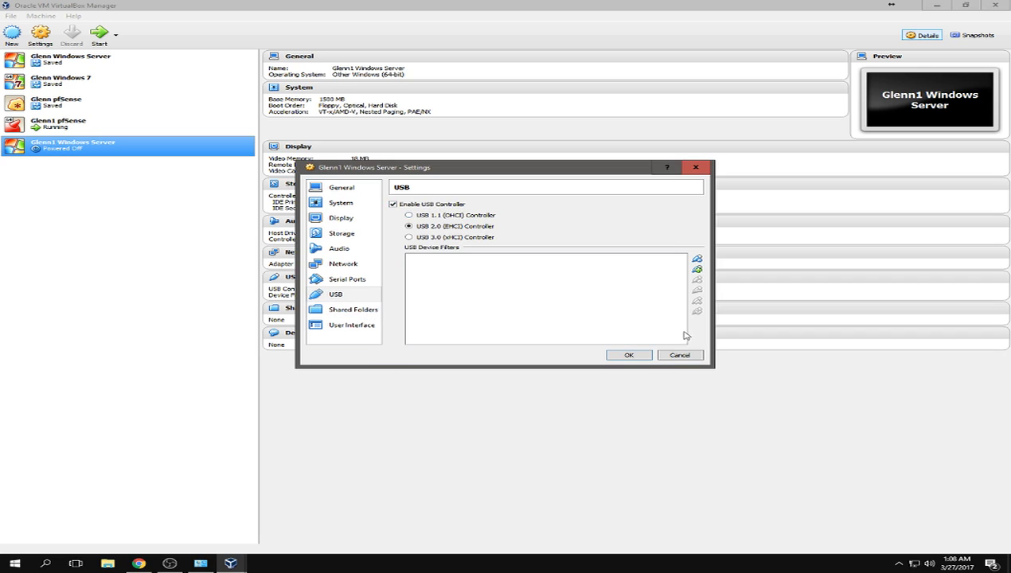
pyautogui.click(641, 355)
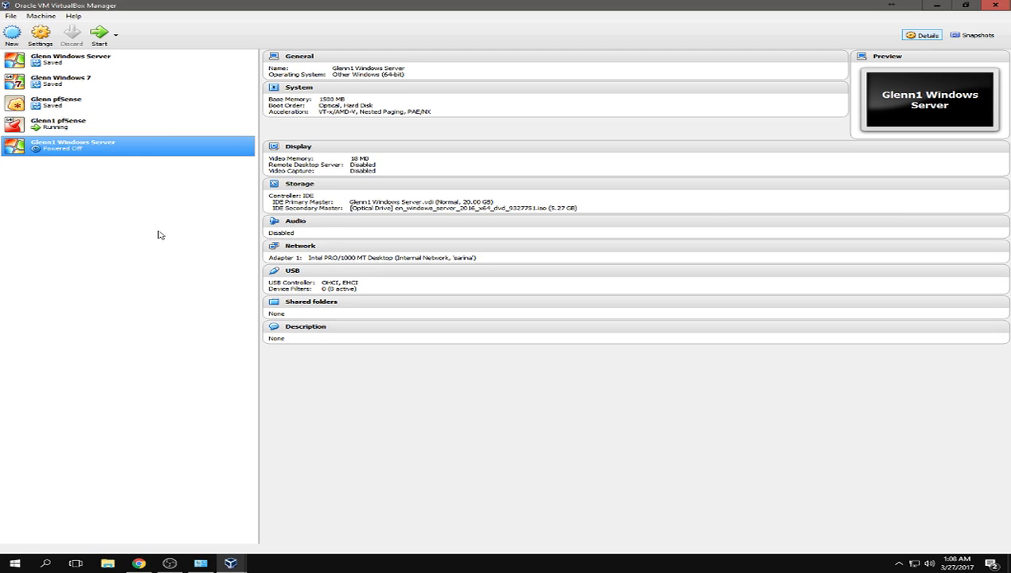
# - Start a new VM, give it a name, and set its type to Windows 7 (64-bit)
pyautogui.click(11, 16)
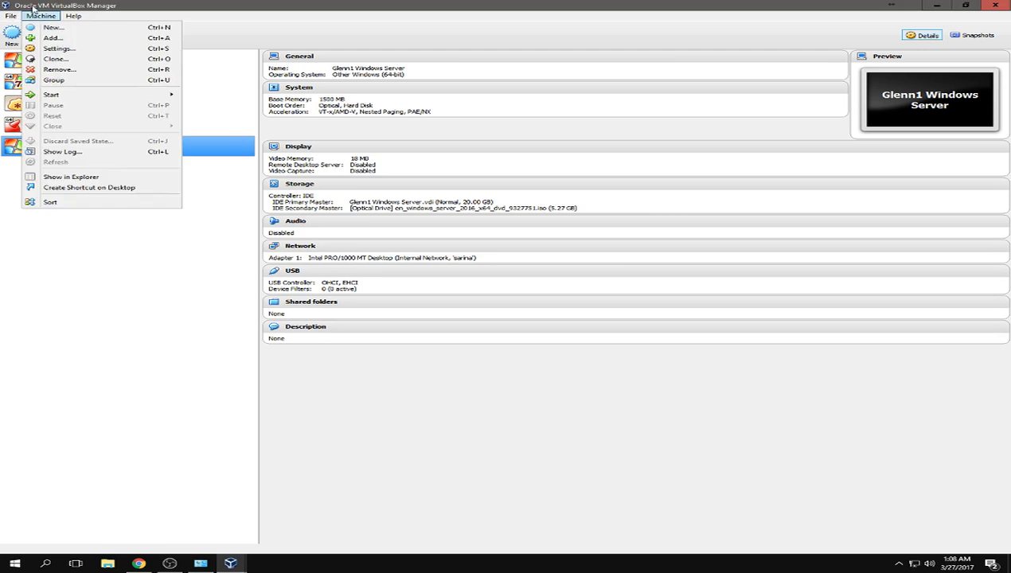
pyautogui.click(32, 27)
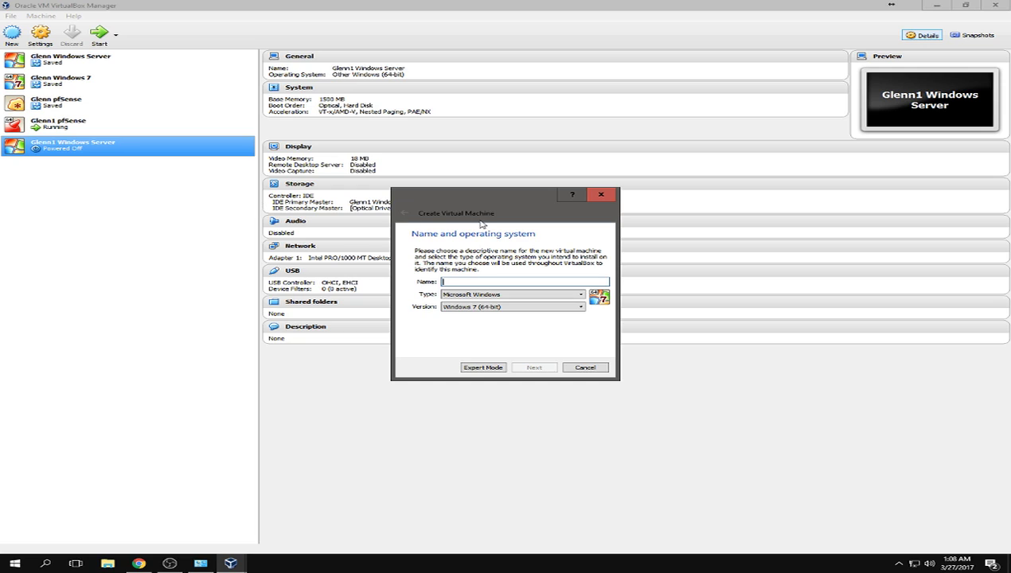
pyautogui.write('Glenn1')
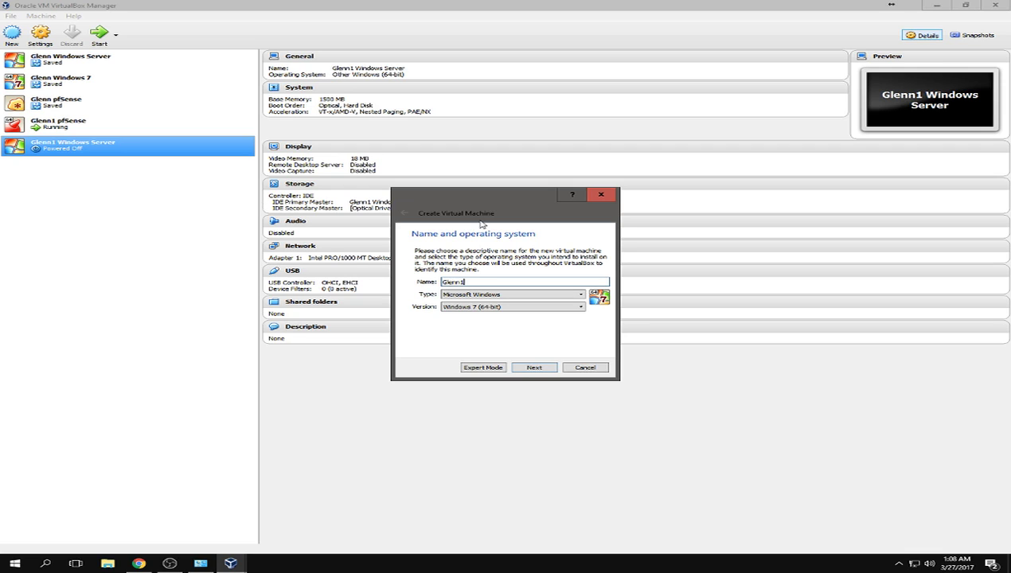
pyautogui.write('Windows 7')
pyautogui.click(534, 367)
# - Give the Windows 7 VM 1500 MB of memory and a new default 25 GB VDI disk
pyautogui.write('1500')
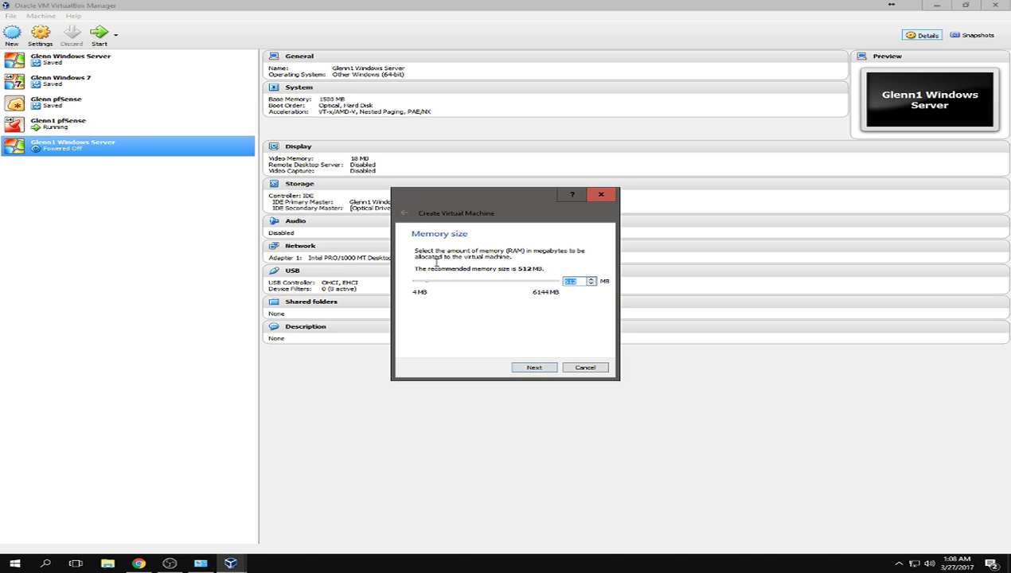
pyautogui.click(534, 368)
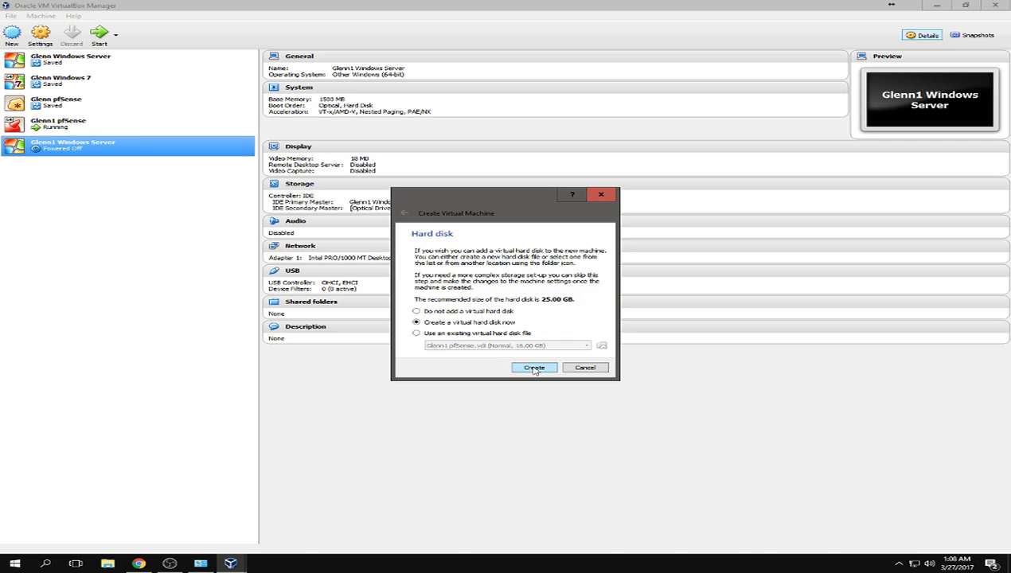
pyautogui.click(534, 369)
pyautogui.click(561, 381)
pyautogui.click(565, 381)
pyautogui.click(560, 380)
pyautogui.rightClick(75, 166)
# - Open the Windows 7 VM's settings and keep its video memory at 27 MB
pyautogui.click(110, 173)
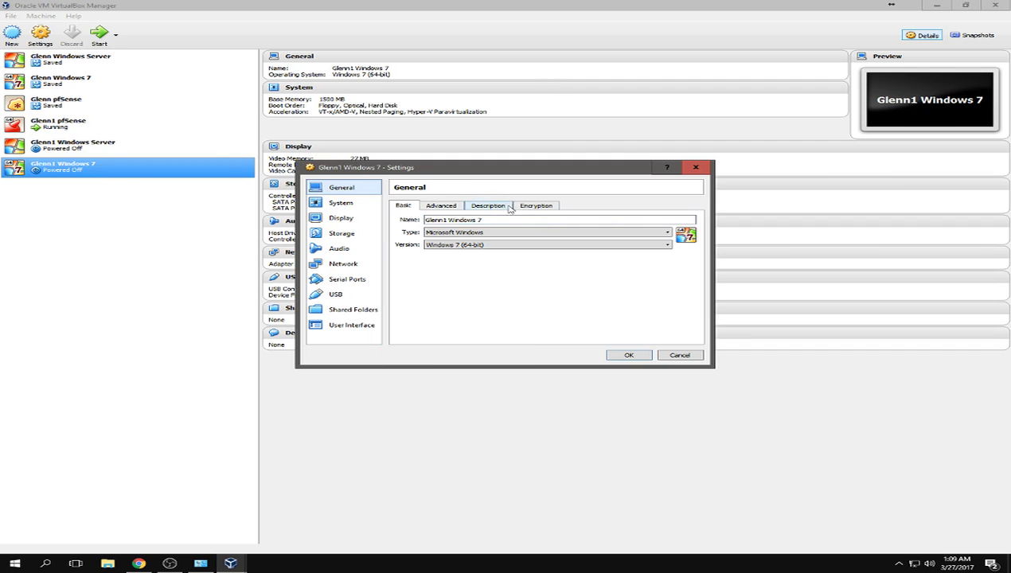
pyautogui.click(341, 202)
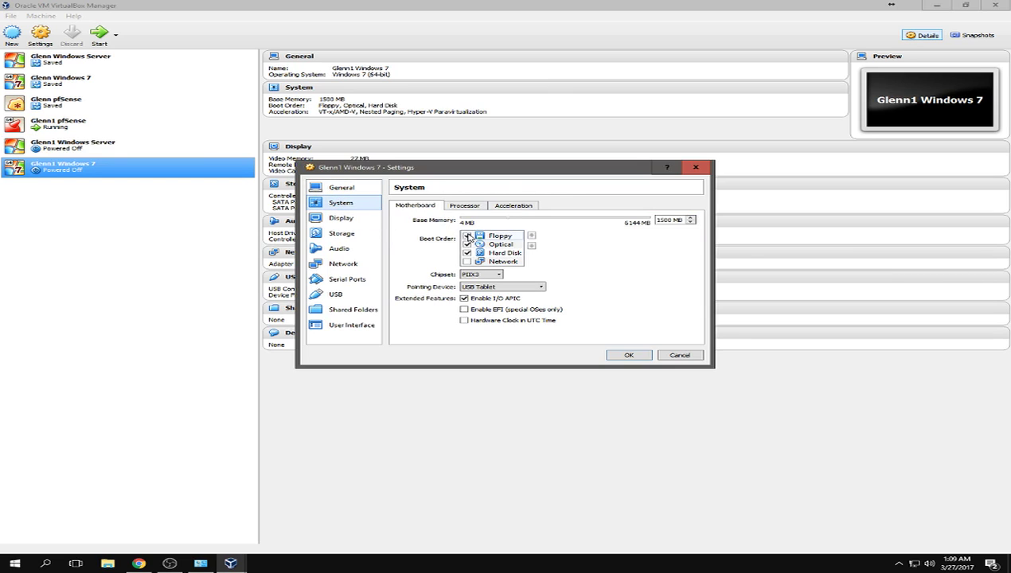
pyautogui.click(341, 217)
pyautogui.doubleClick(663, 220)
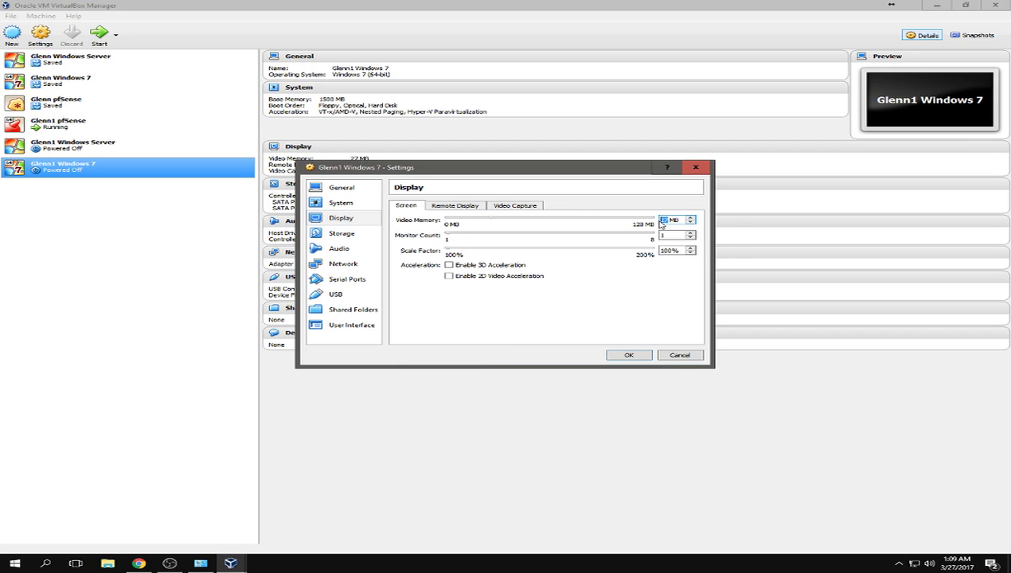
pyautogui.click(689, 222)
pyautogui.click(690, 220)
# - Insert the Windows 7 Professional ISO into the optical drive and disable audio
pyautogui.click(341, 234)
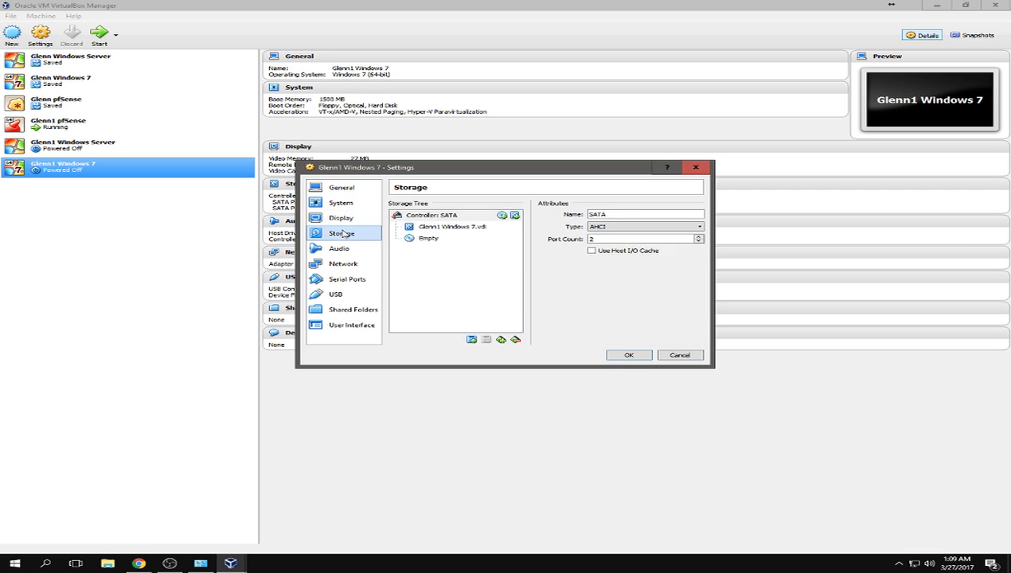
pyautogui.click(455, 239)
pyautogui.click(696, 214)
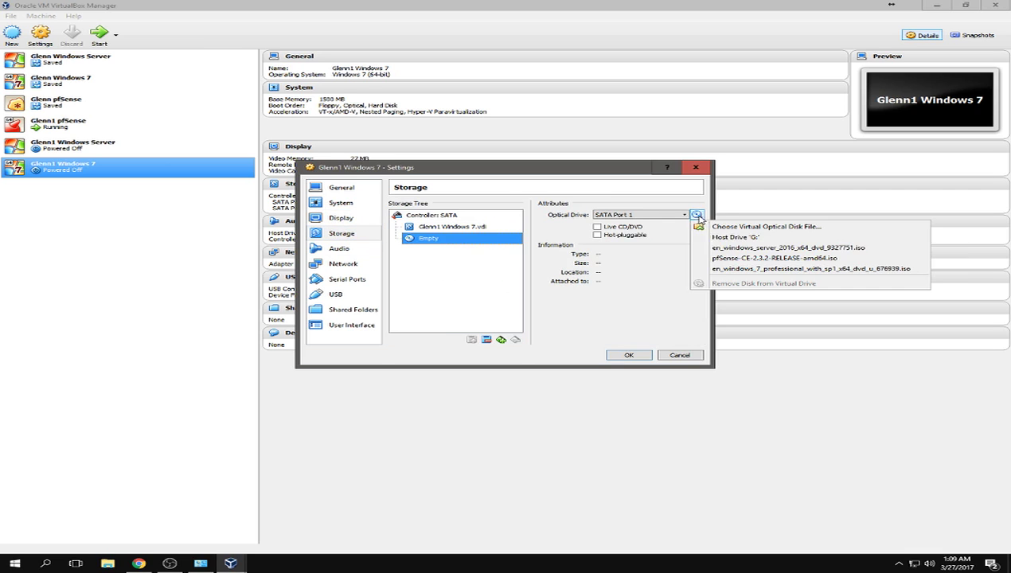
pyautogui.click(735, 266)
pyautogui.click(340, 248)
pyautogui.click(398, 208)
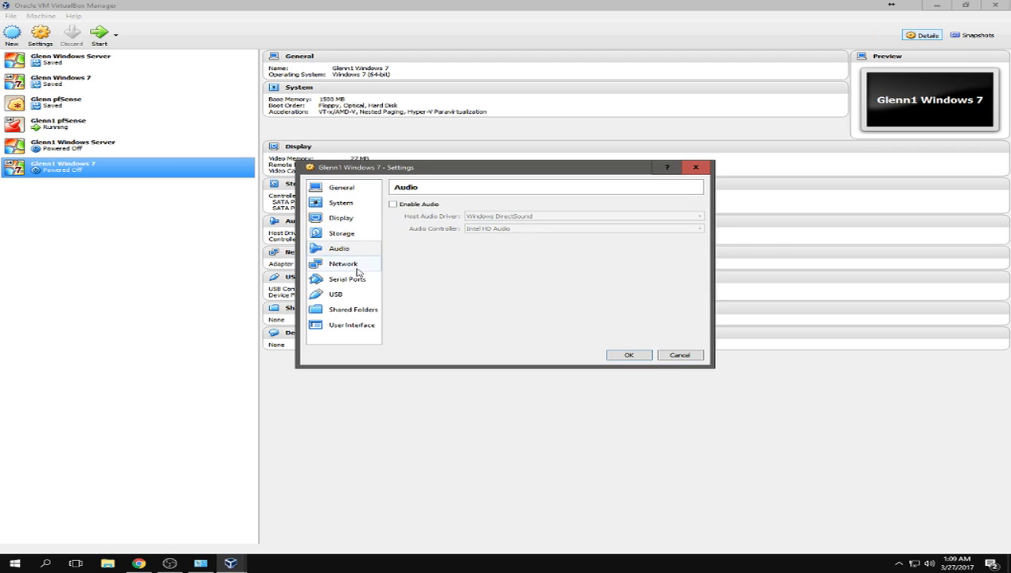
# - Attach the network adapter to the internal network and set its promiscuous mode
pyautogui.click(351, 265)
pyautogui.click(489, 230)
pyautogui.click(483, 260)
pyautogui.write('sarina')
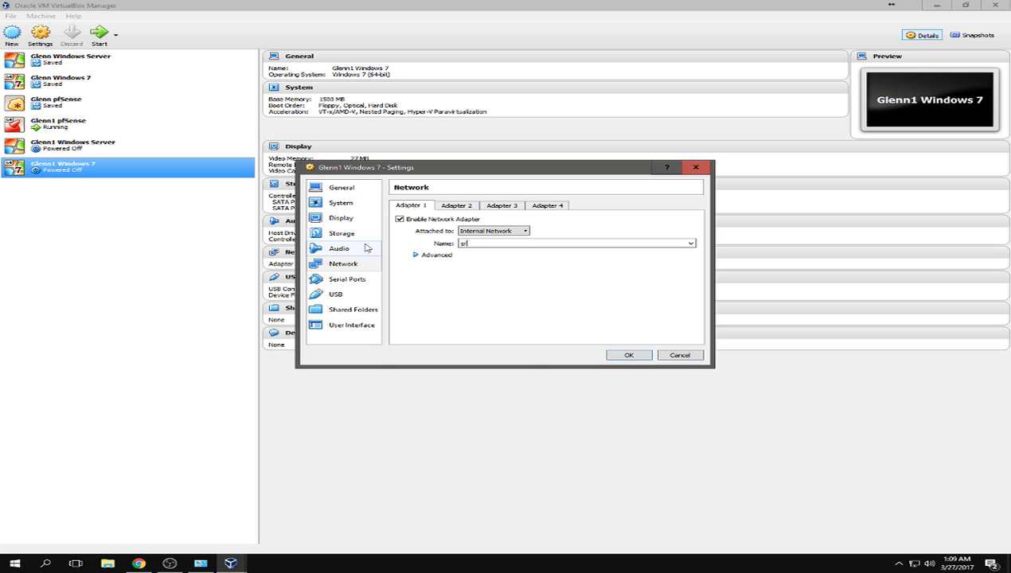
pyautogui.click(415, 254)
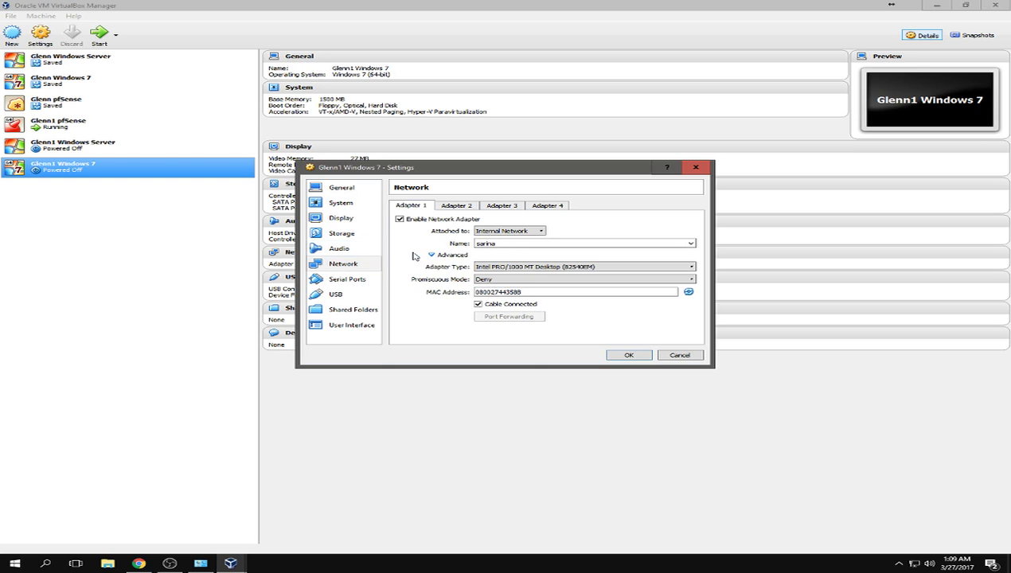
pyautogui.click(485, 278)
pyautogui.click(513, 305)
# - Leave the USB controller enabled, save the Windows 7 VM settings, and select the Windows Server VM
pyautogui.click(349, 293)
pyautogui.click(349, 279)
pyautogui.click(349, 297)
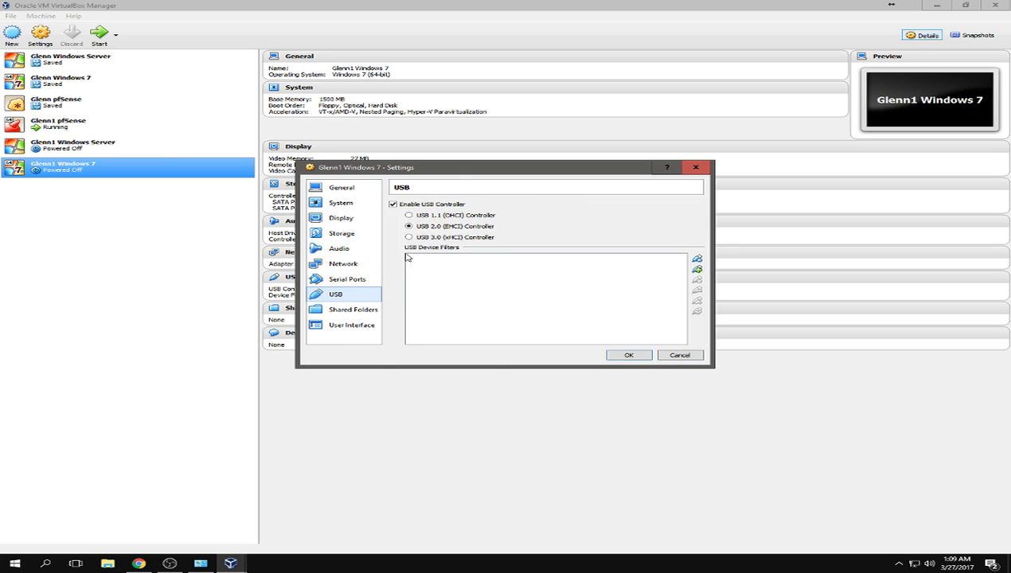
pyautogui.click(393, 204)
pyautogui.click(392, 204)
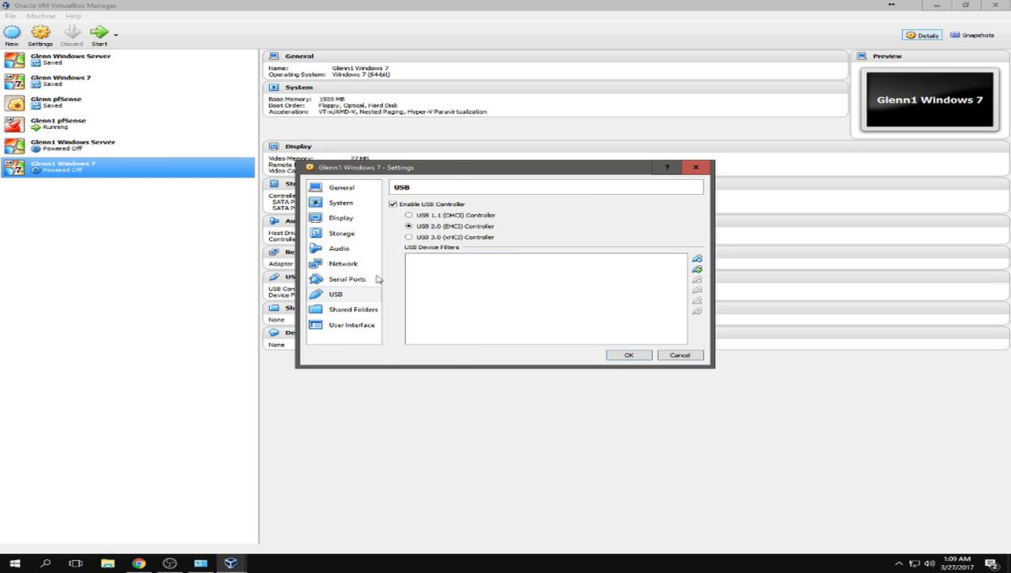
pyautogui.click(355, 310)
pyautogui.click(360, 325)
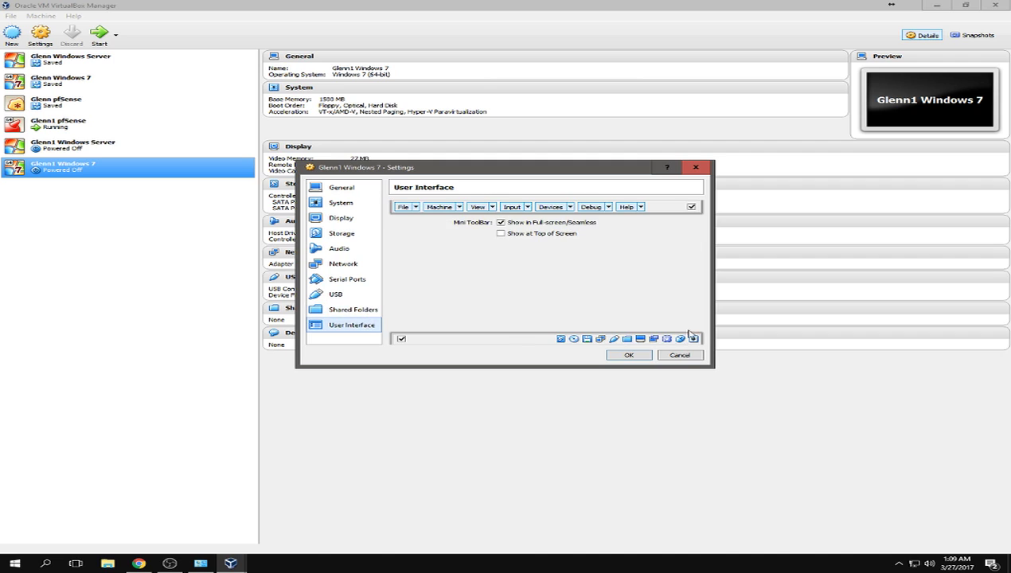
pyautogui.click(626, 356)
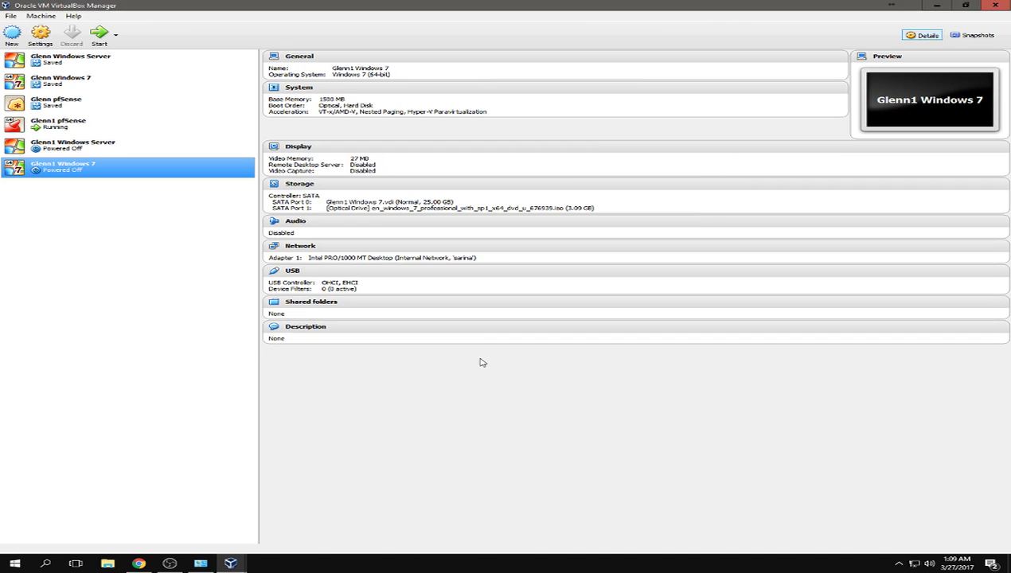
pyautogui.click(77, 153)
# - Snap the Windows 7 VM window to the left half and the Server window to the right
pyautogui.click(74, 171)
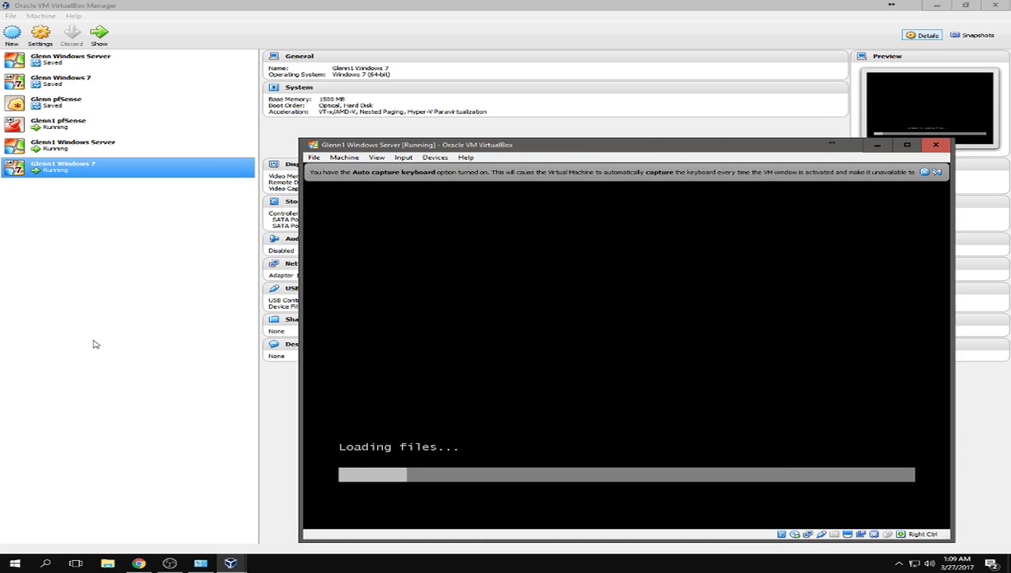
pyautogui.click(231, 563)
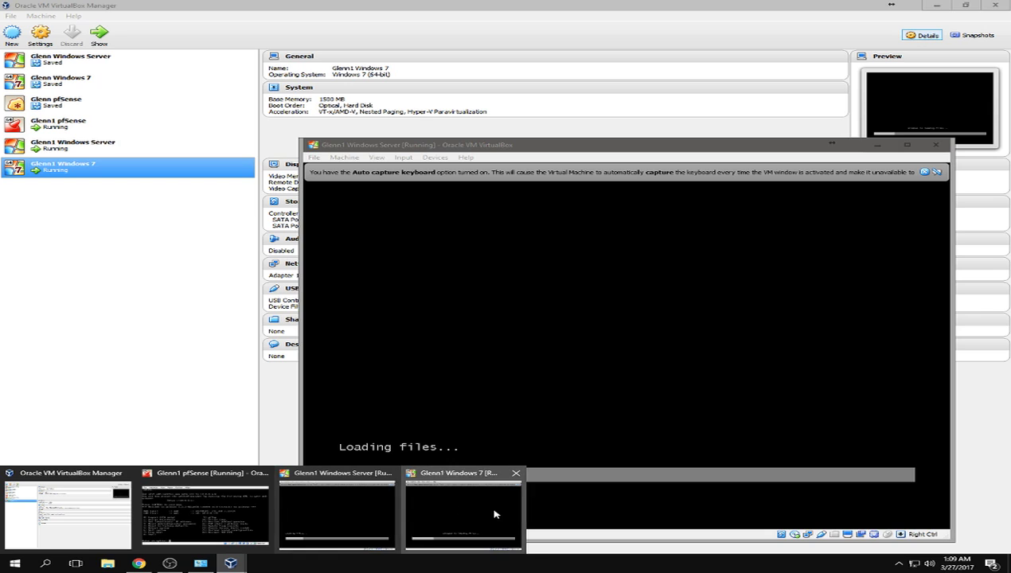
pyautogui.click(493, 514)
pyautogui.press('super+Left')
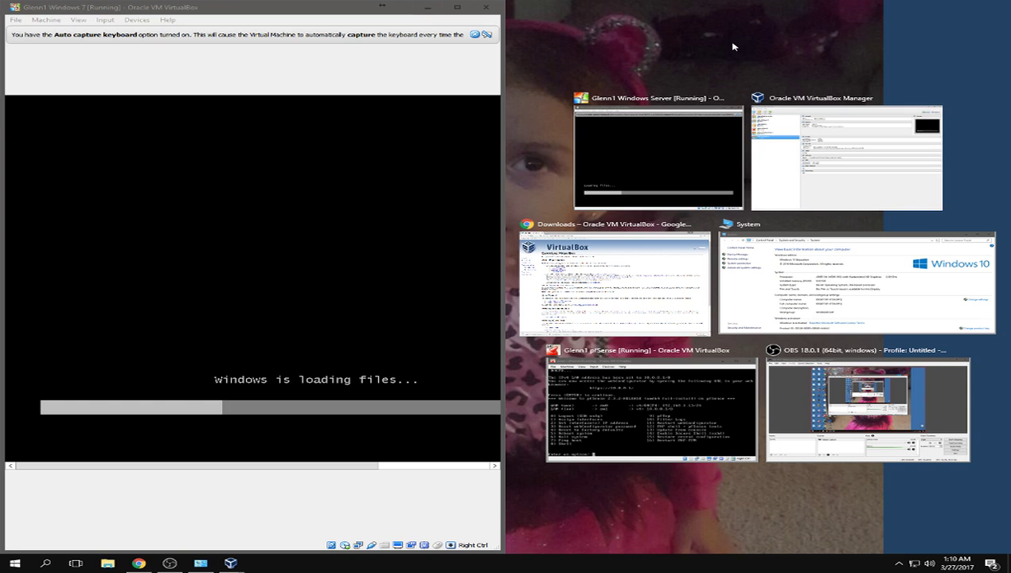
pyautogui.click(671, 127)
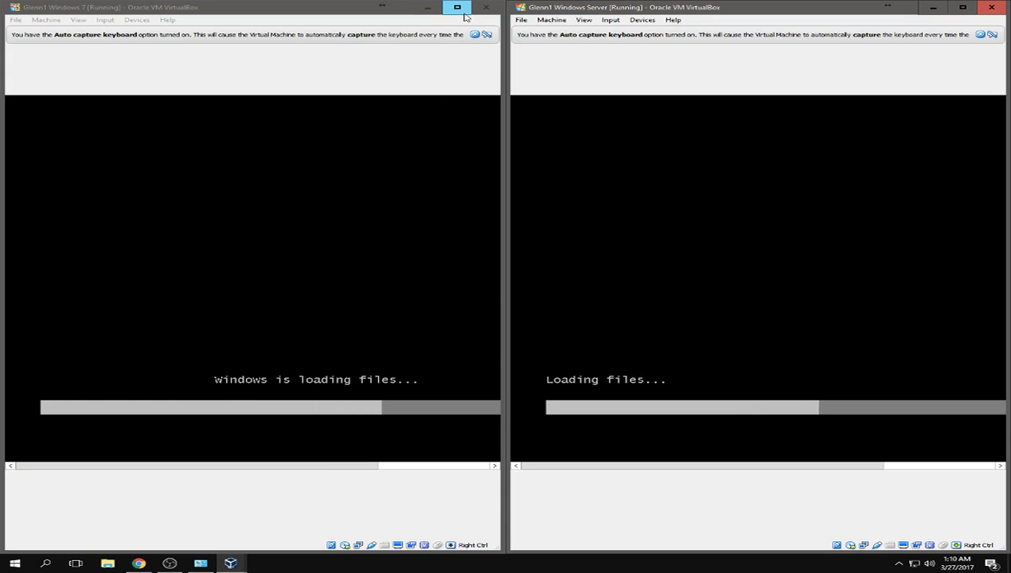
# - Dismiss the keyboard capture notice and switch the Windows 7 window to Scaled Mode
pyautogui.click(475, 35)
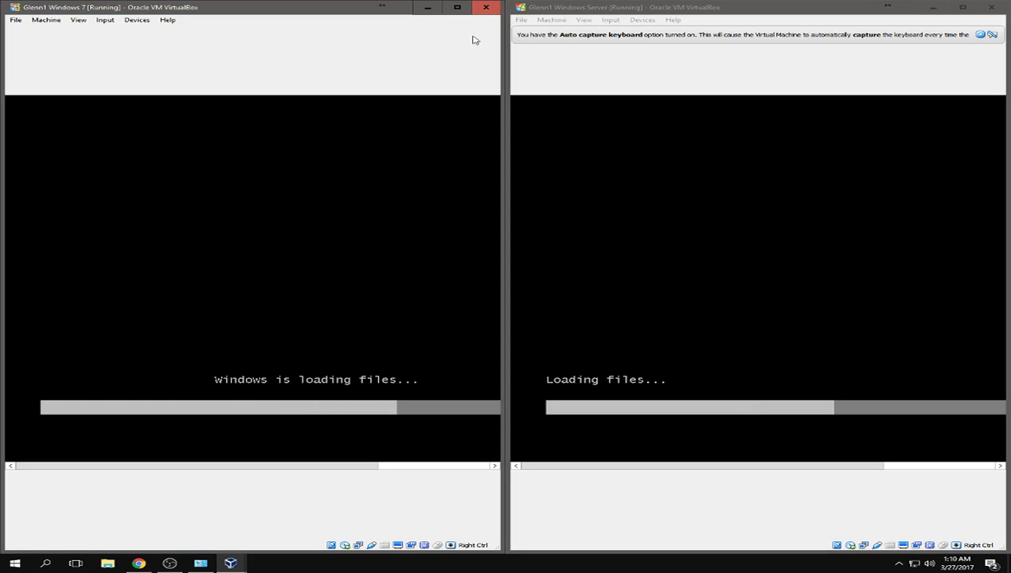
pyautogui.click(78, 19)
pyautogui.click(100, 54)
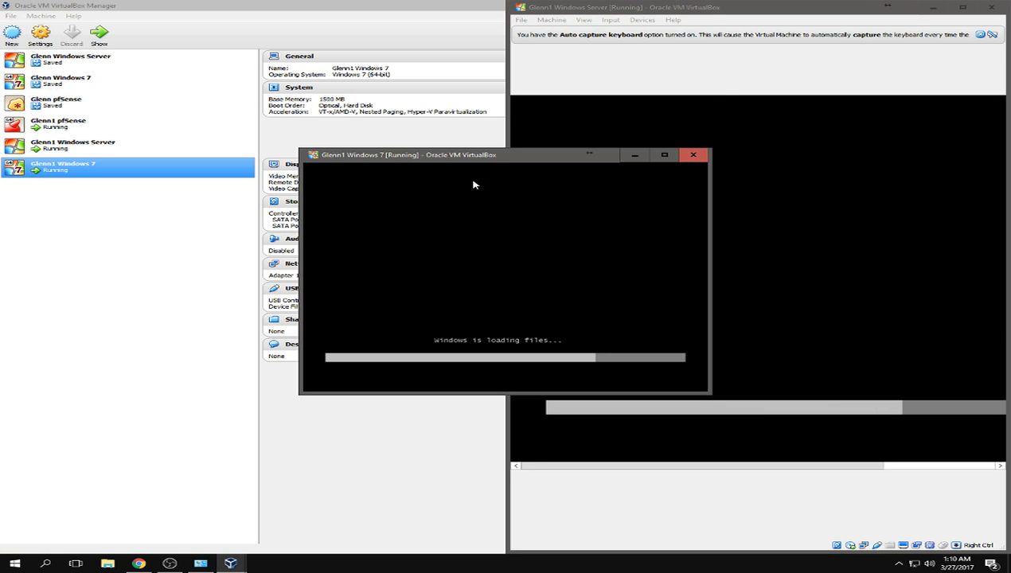
pyautogui.click(586, 21)
# - Close the Windows Server window's View menu without changing anything
pyautogui.moveTo(551, 20)
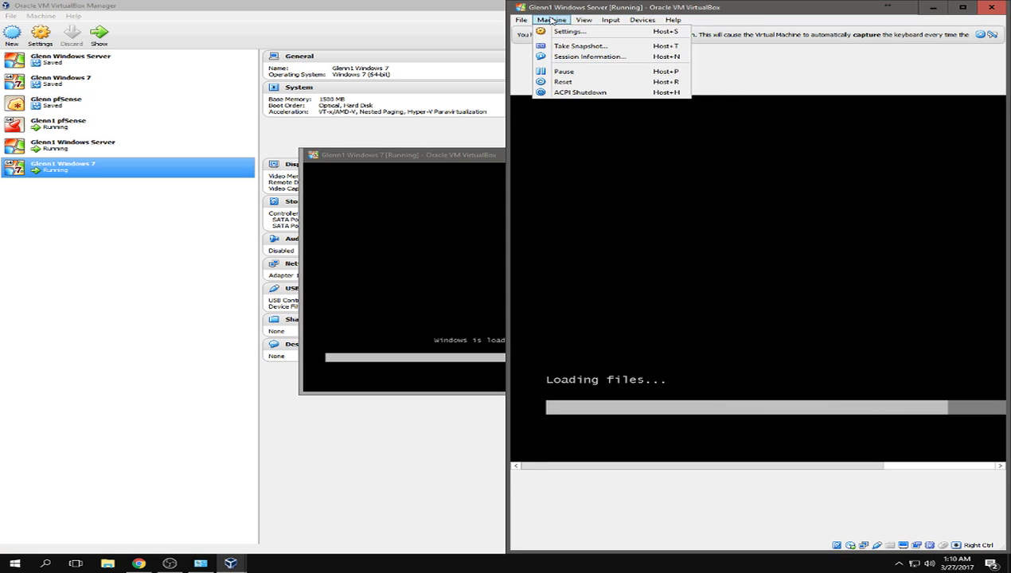
pyautogui.moveTo(589, 19)
pyautogui.click(438, 158)
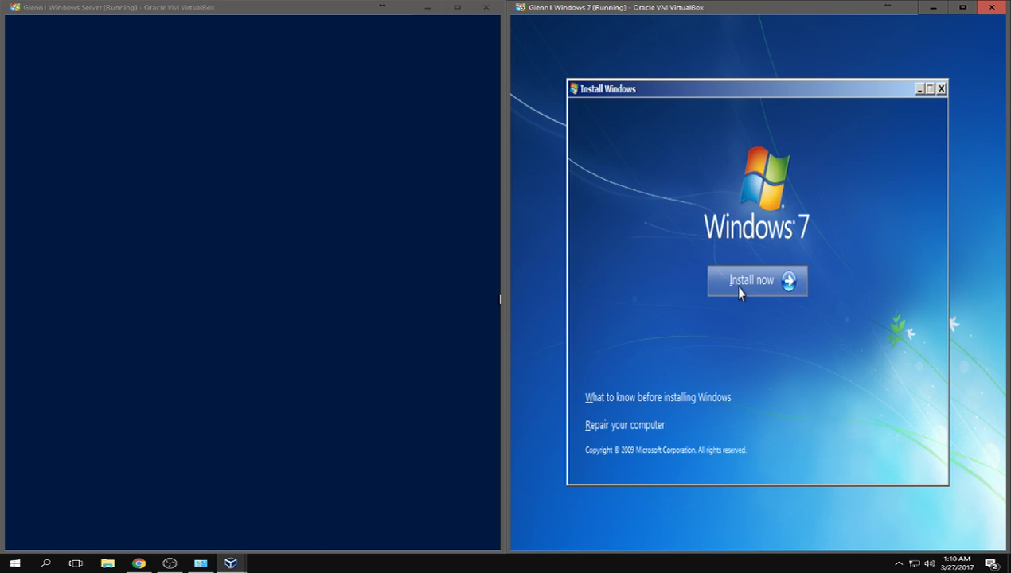
# - Begin the Windows 7 install and skip the Windows Server product key
pyautogui.click(738, 292)
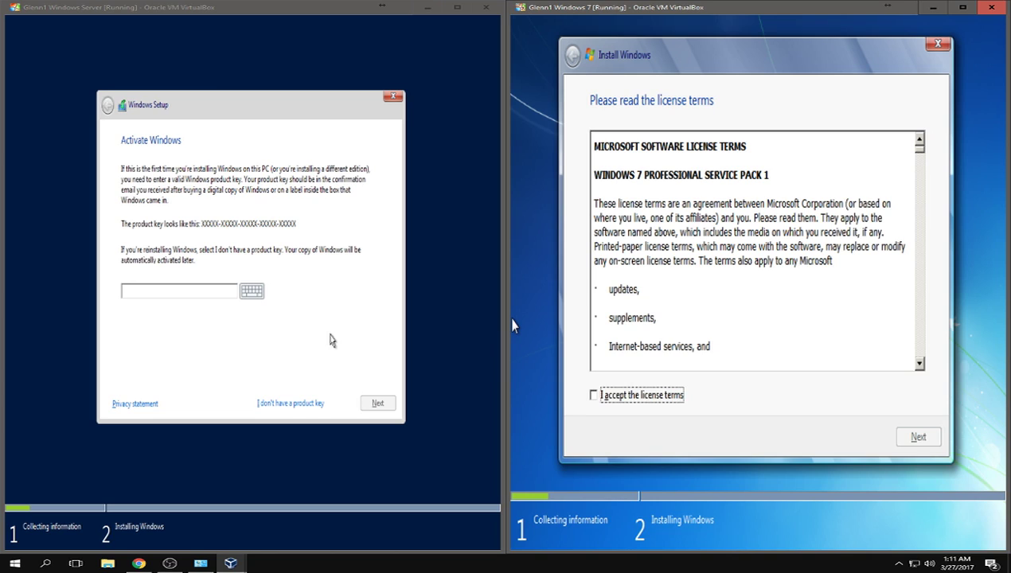
pyautogui.click(197, 296)
pyautogui.click(305, 404)
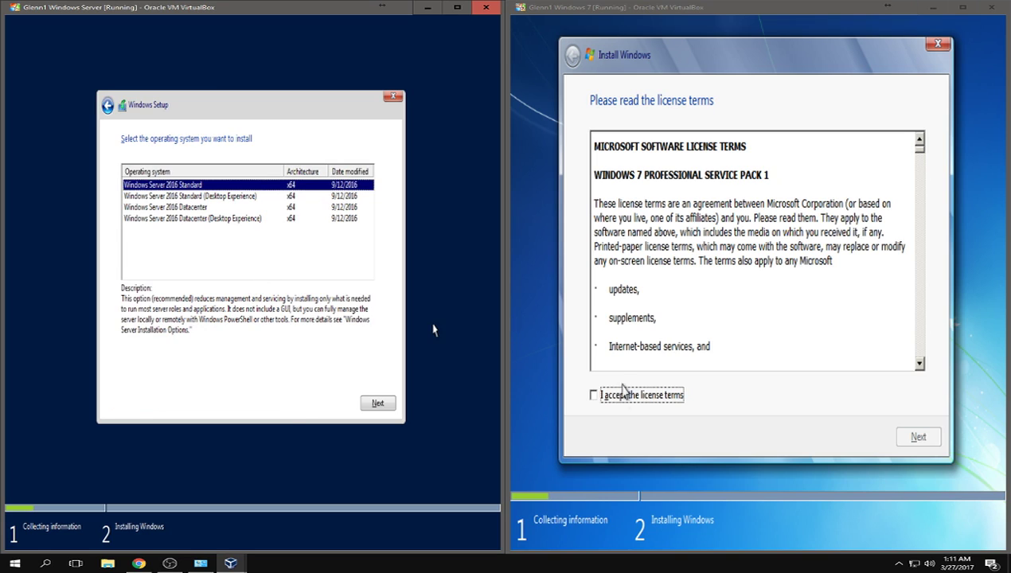
# - Accept the Windows 7 license terms and continue to the installation-type page
pyautogui.click(657, 402)
pyautogui.click(657, 402)
pyautogui.click(904, 437)
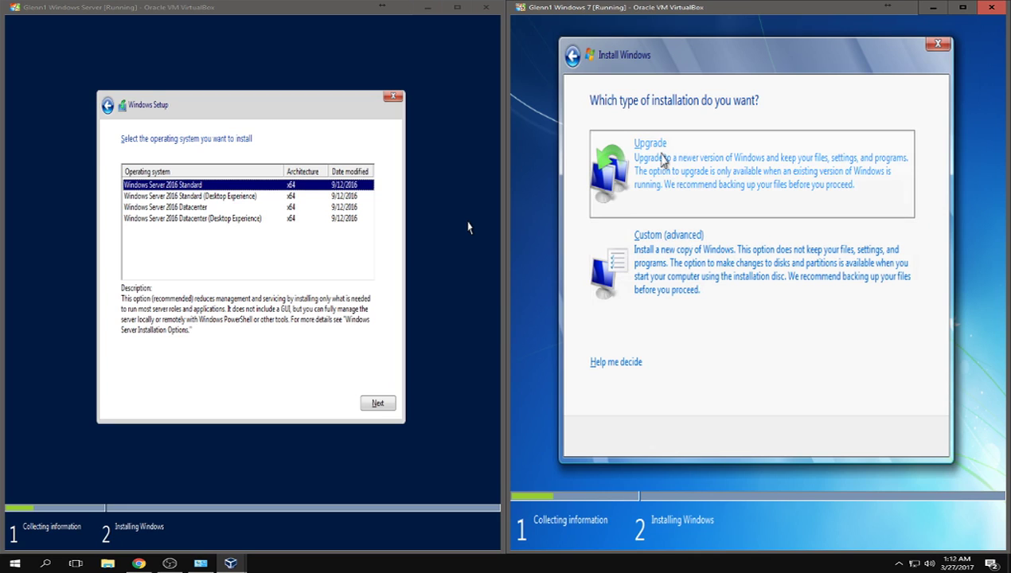
# - Create a 25600 MB partition on Disk 0 and begin the custom Windows 7 install on Partition 2
pyautogui.click(686, 273)
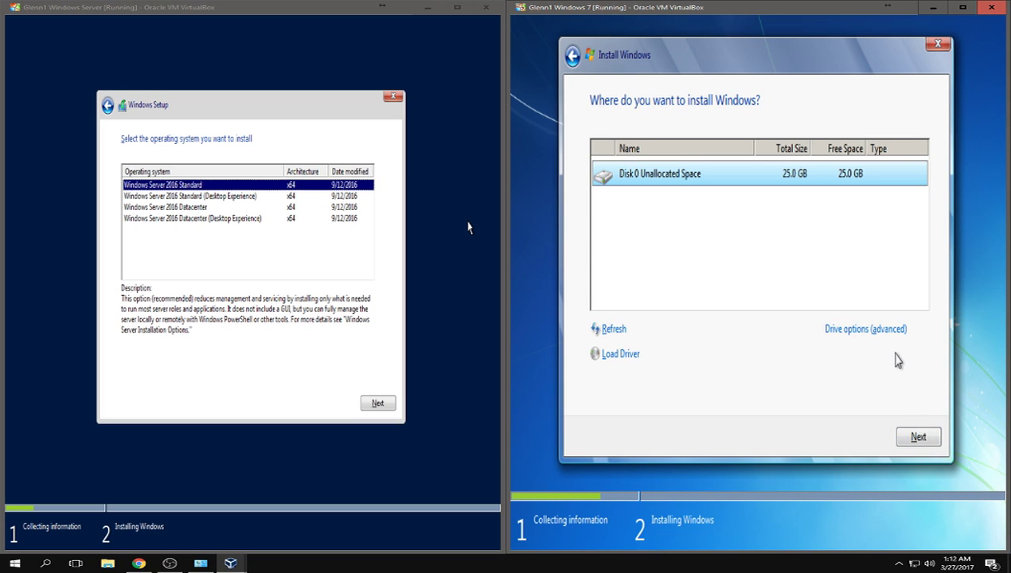
pyautogui.click(868, 331)
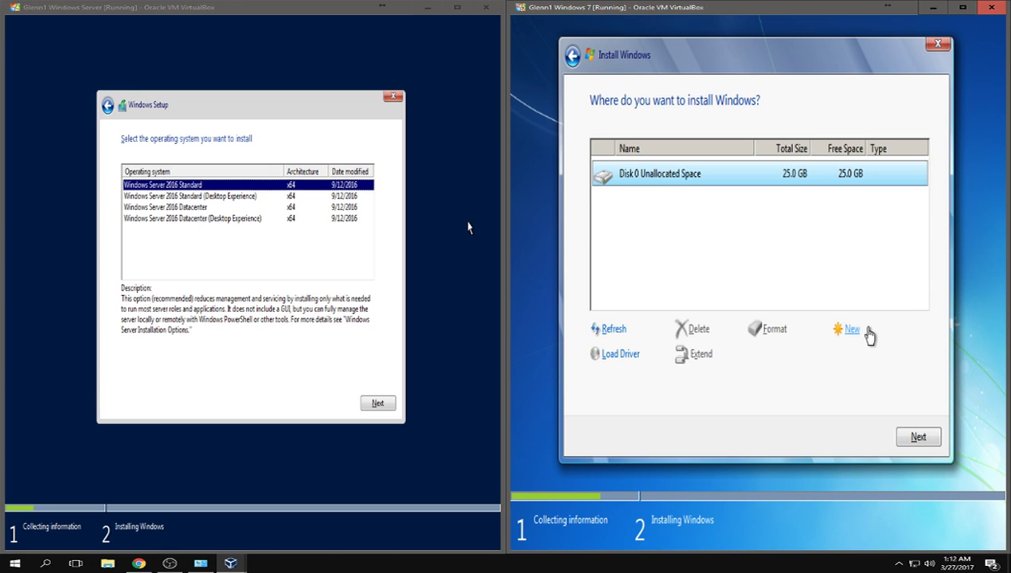
pyautogui.click(844, 336)
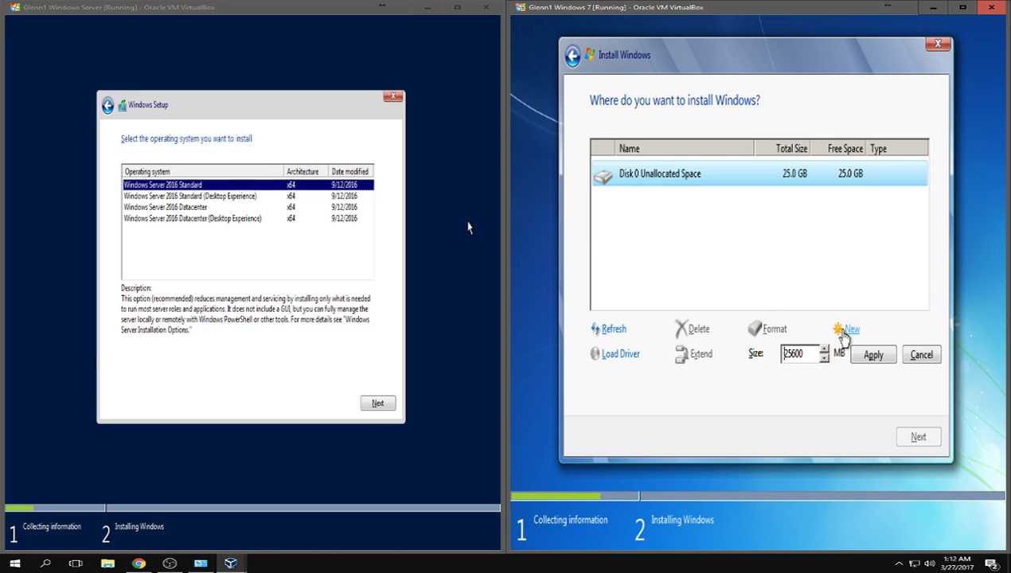
pyautogui.click(869, 356)
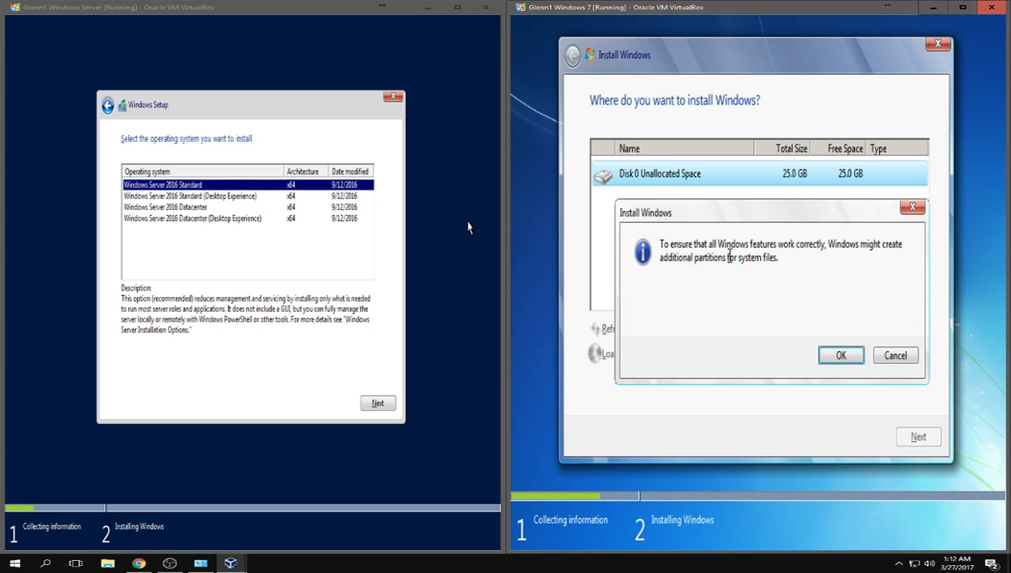
pyautogui.click(841, 356)
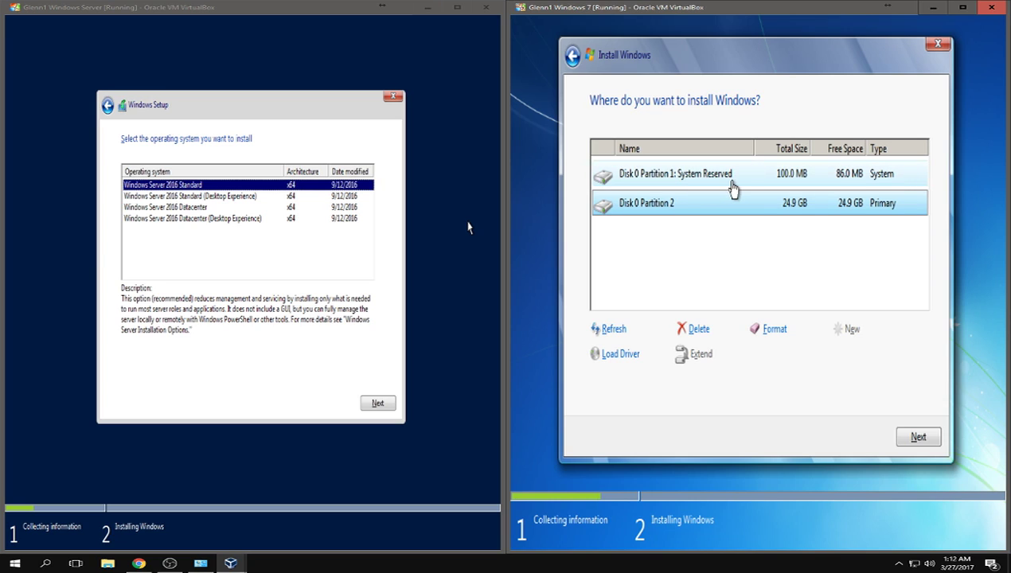
pyautogui.click(933, 440)
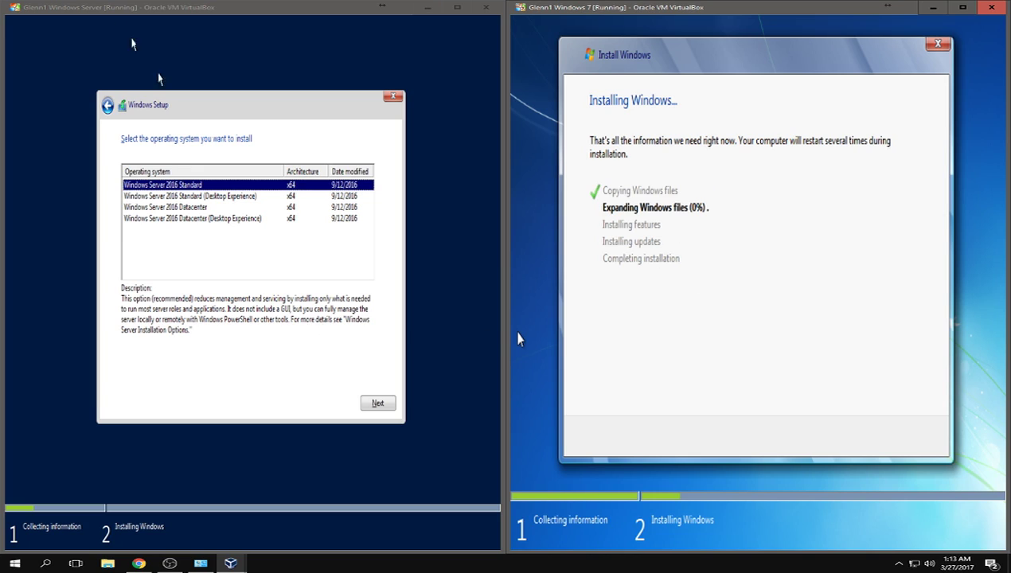
# - In the Server VM, select Windows Server 2016 Standard (Desktop Experience) and continue
pyautogui.click(152, 109)
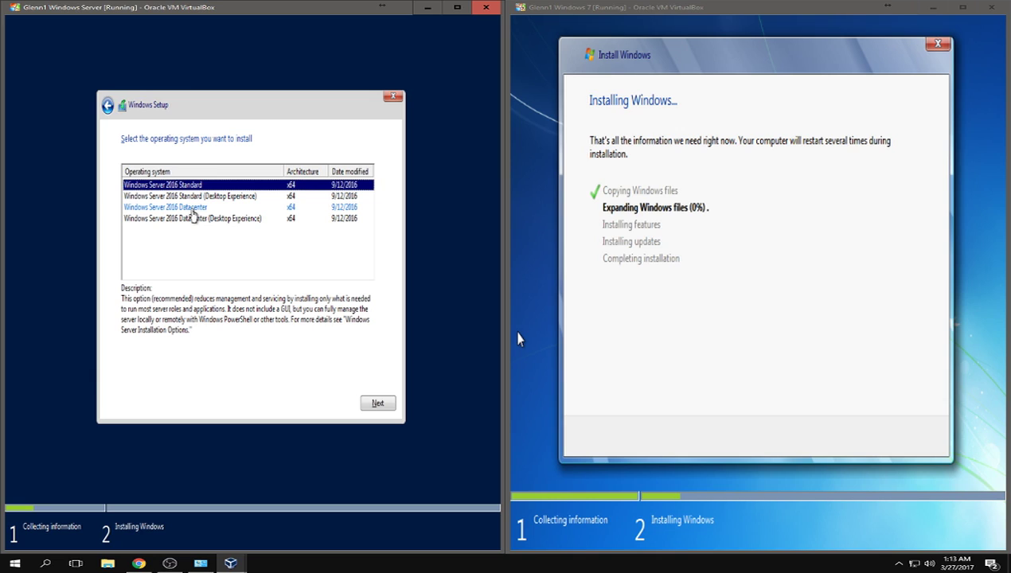
pyautogui.click(253, 201)
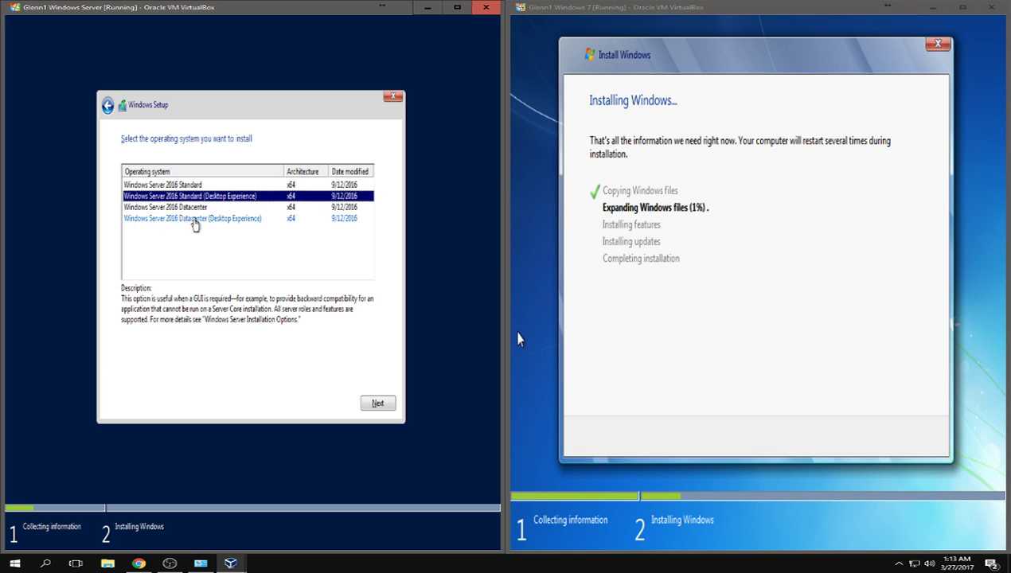
pyautogui.click(376, 402)
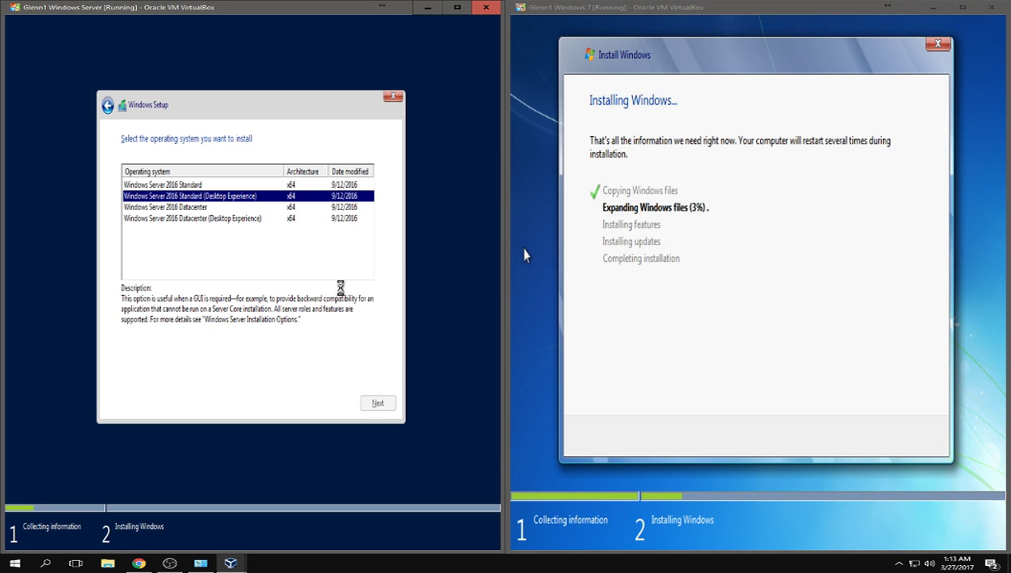
# - Accept the Windows Server license terms and choose a custom installation
pyautogui.click(141, 371)
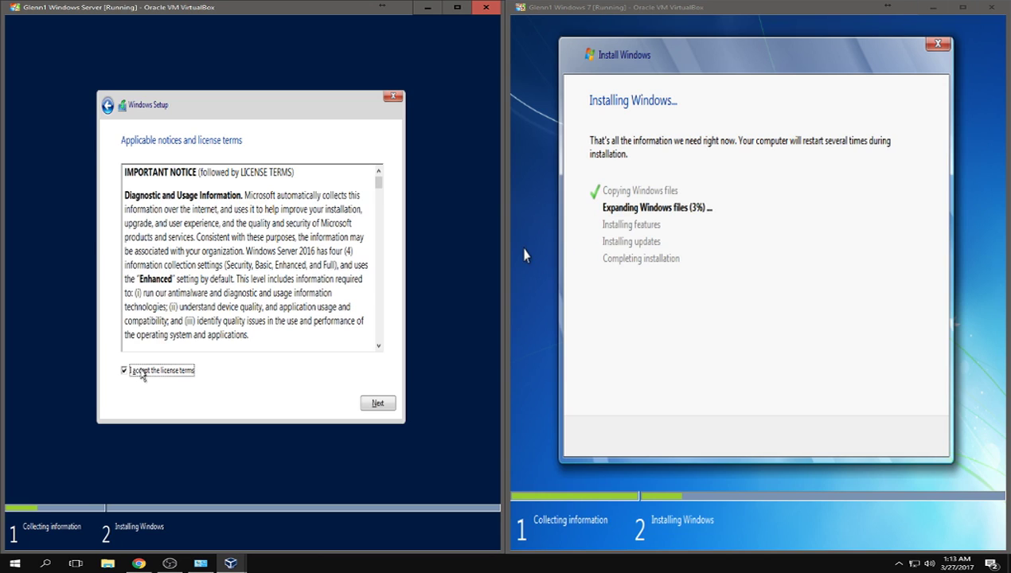
pyautogui.click(377, 403)
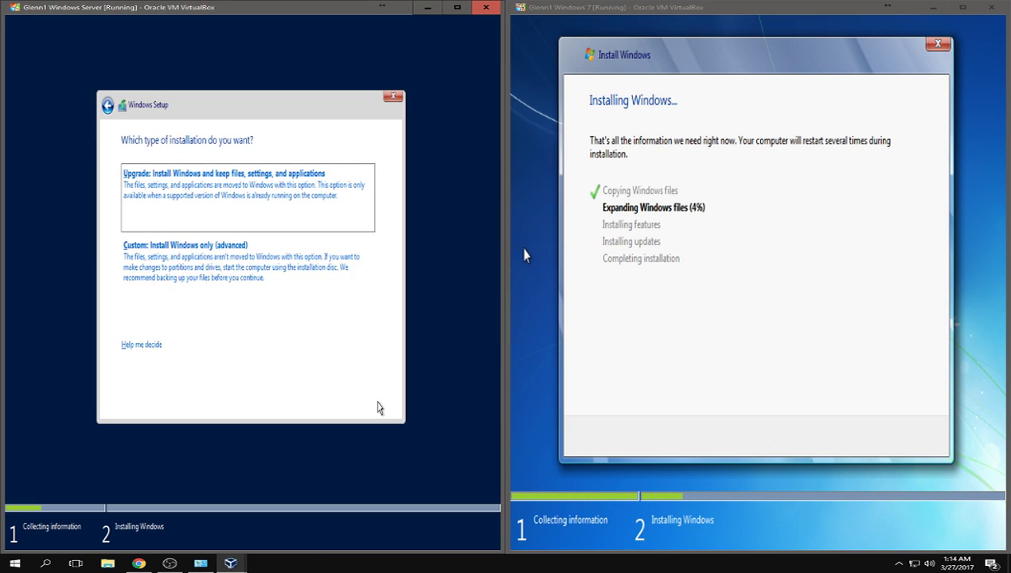
pyautogui.click(281, 300)
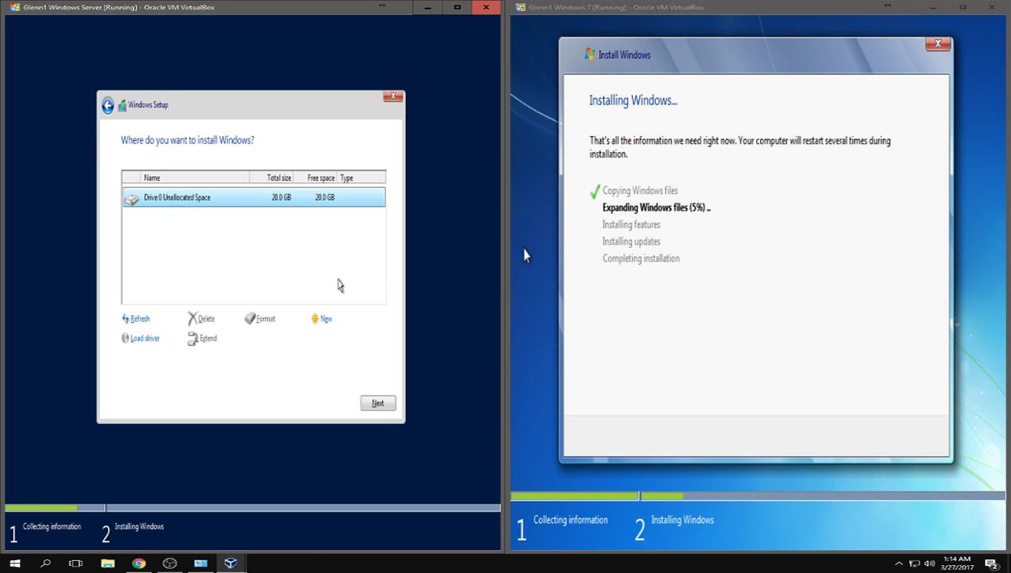
# - Create a new partition on Drive 0, install Windows Server on Partition 2, and bring OBS Studio forward
pyautogui.click(335, 329)
pyautogui.click(317, 339)
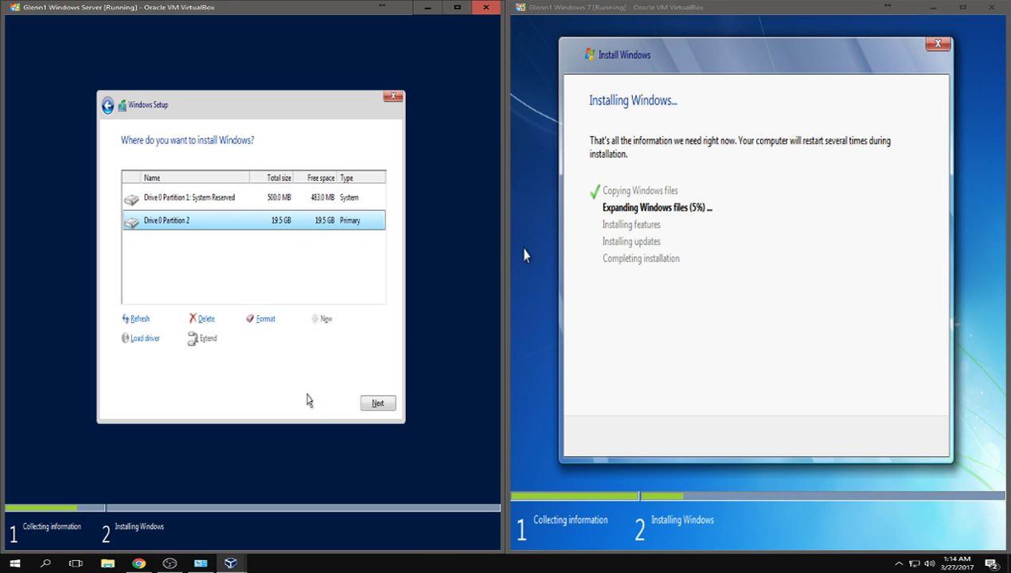
pyautogui.click(370, 402)
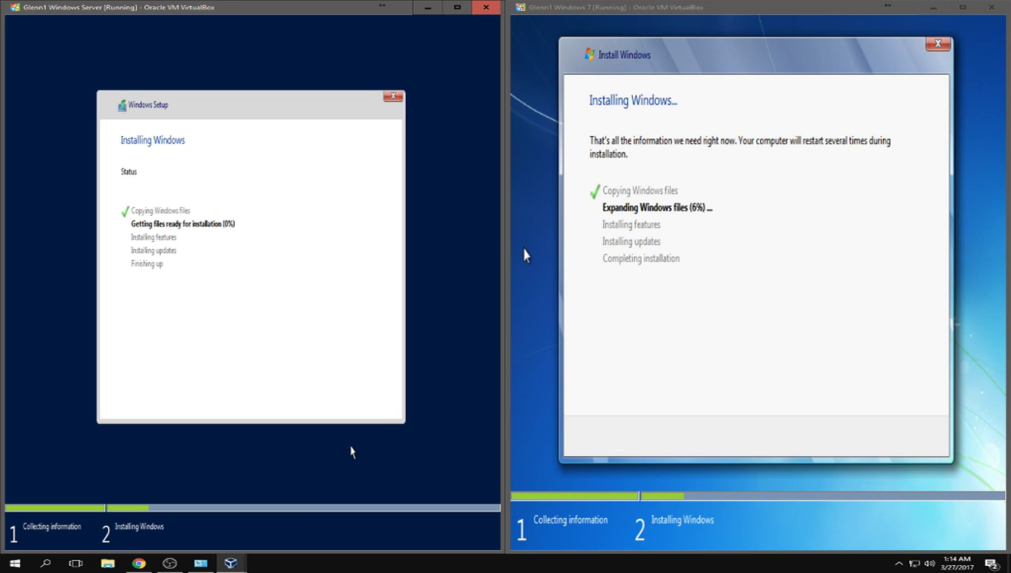
pyautogui.click(168, 564)
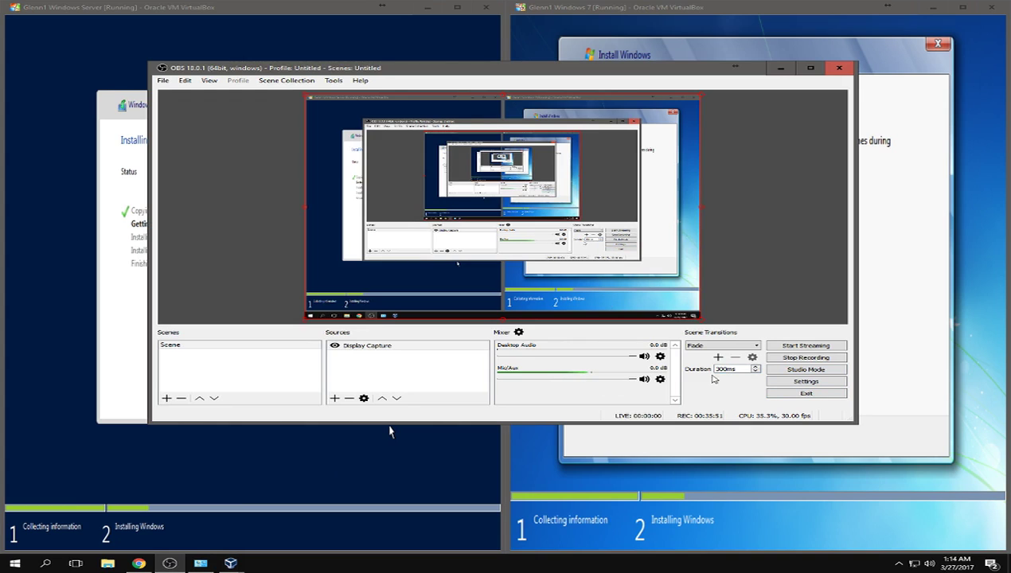
# - Mute the Mic/Aux input in the OBS Mixer and minimize OBS
pyautogui.click(644, 379)
pyautogui.click(780, 68)
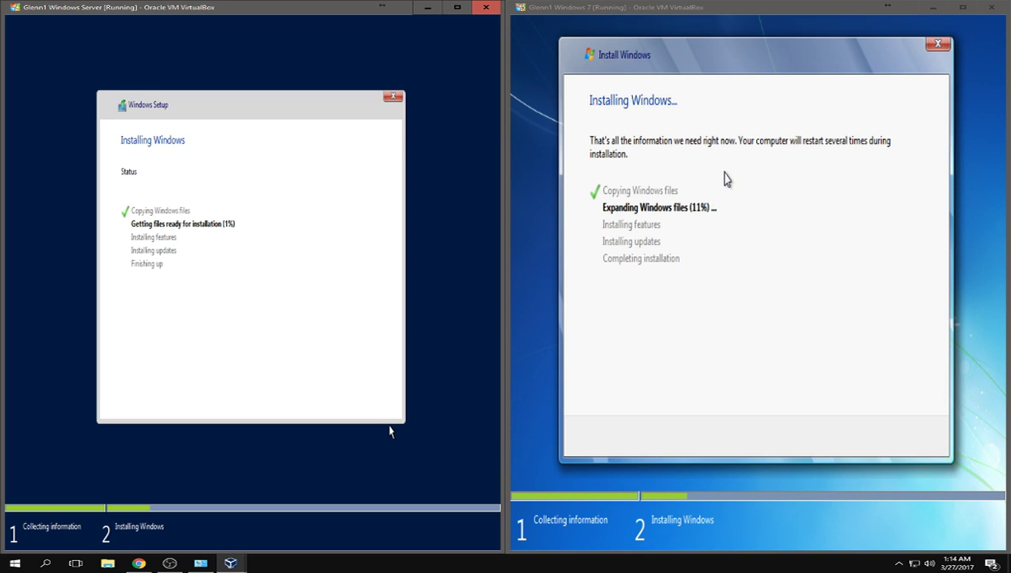
pyautogui.click(169, 563)
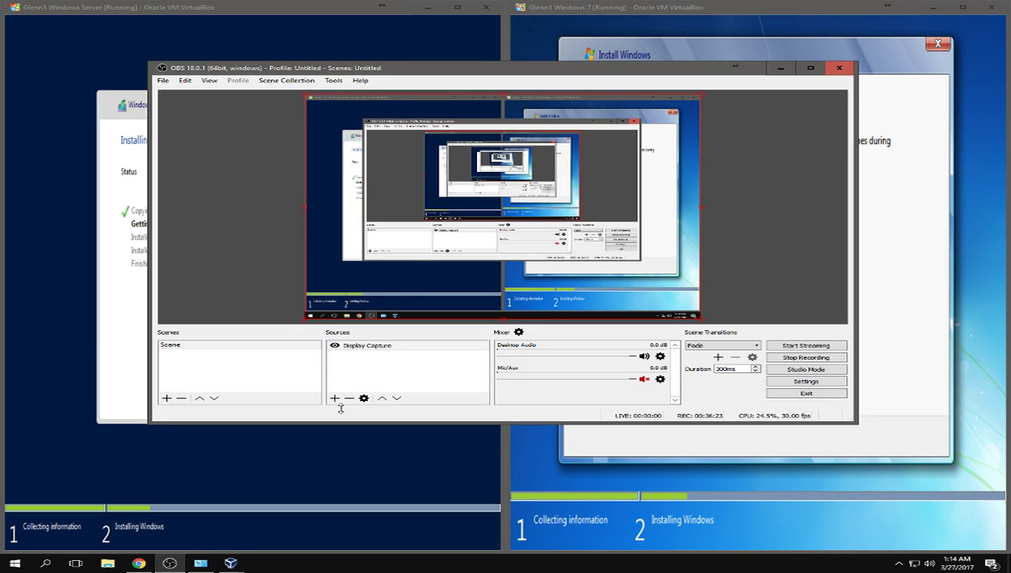
pyautogui.click(780, 69)
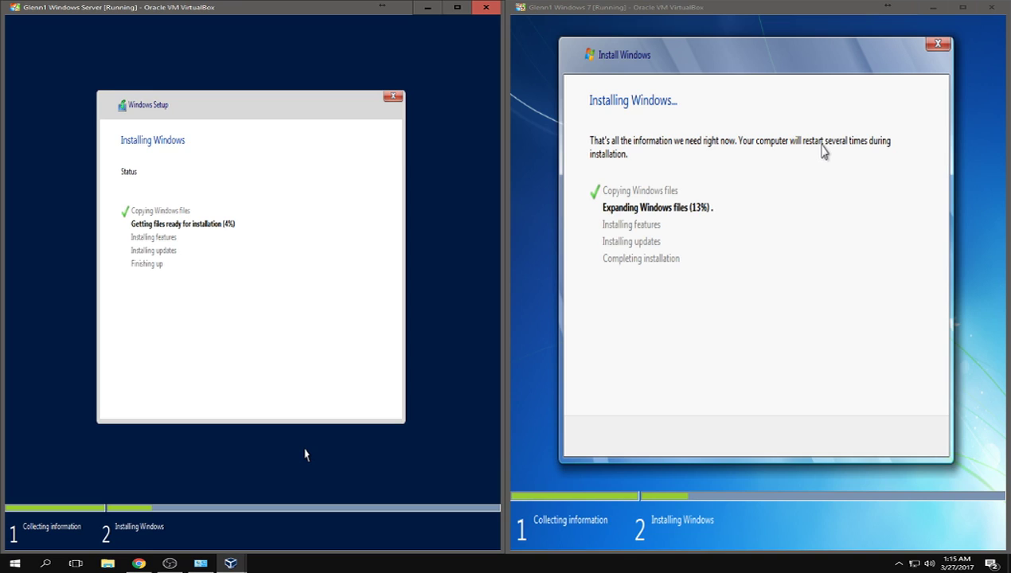
# - Restore OBS, browse its scene collection, tools and help menus, then minimize it again
pyautogui.click(166, 565)
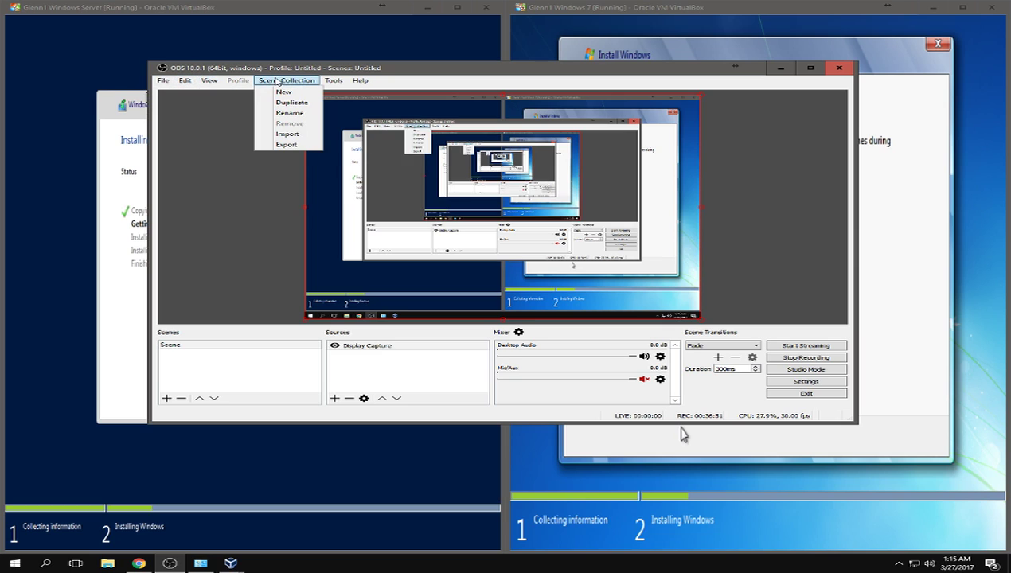
pyautogui.click(331, 81)
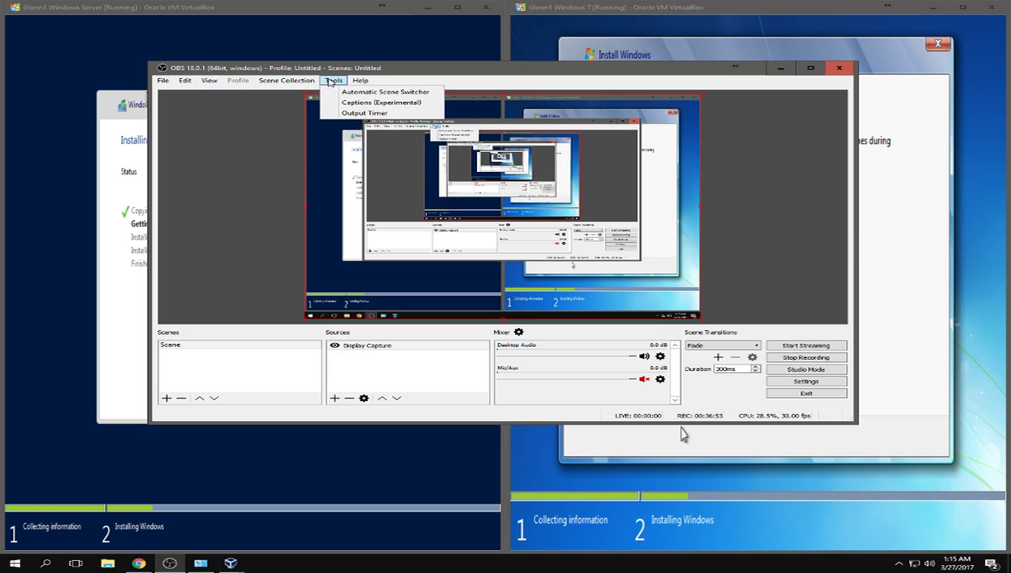
pyautogui.click(372, 69)
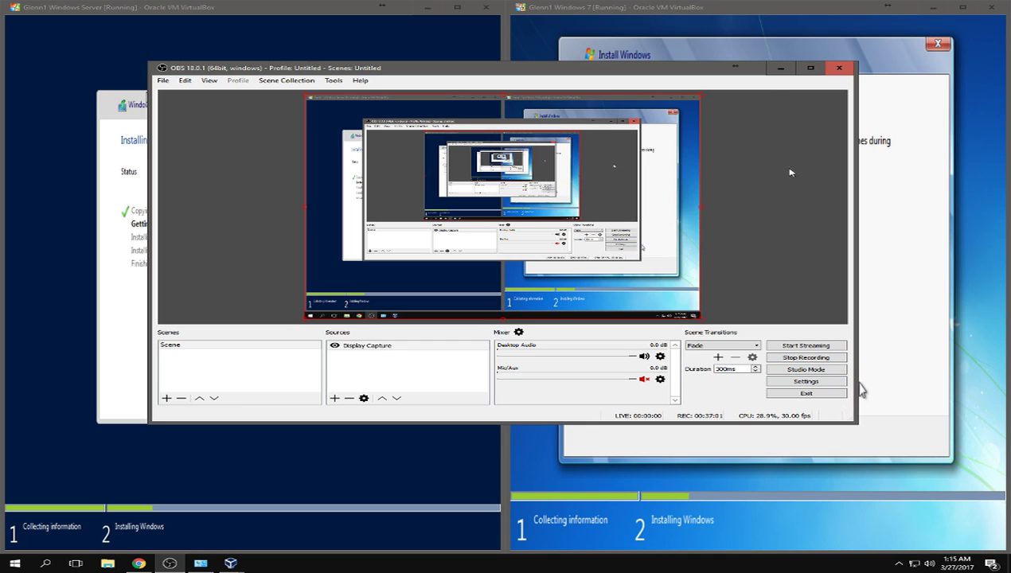
pyautogui.click(780, 68)
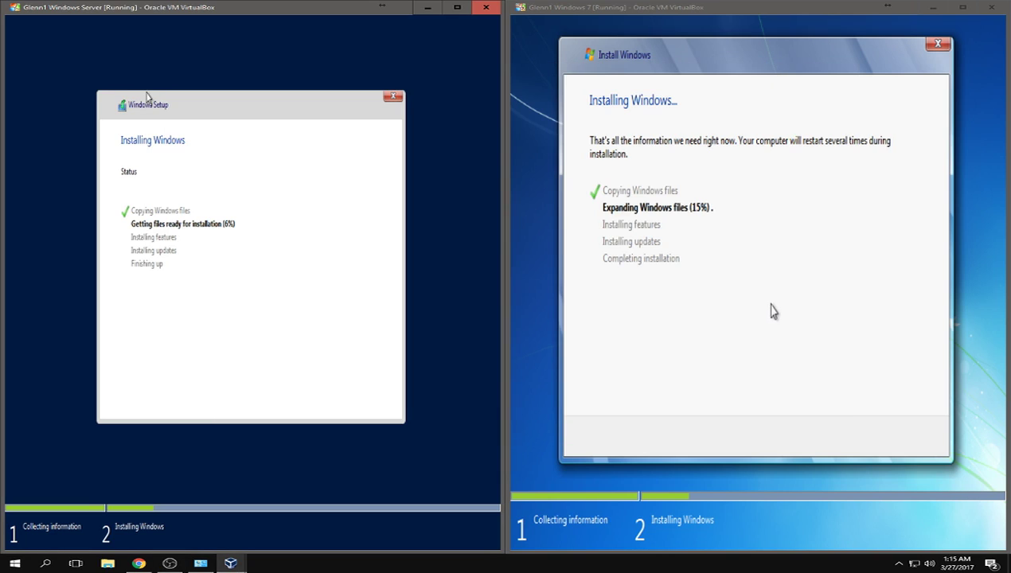
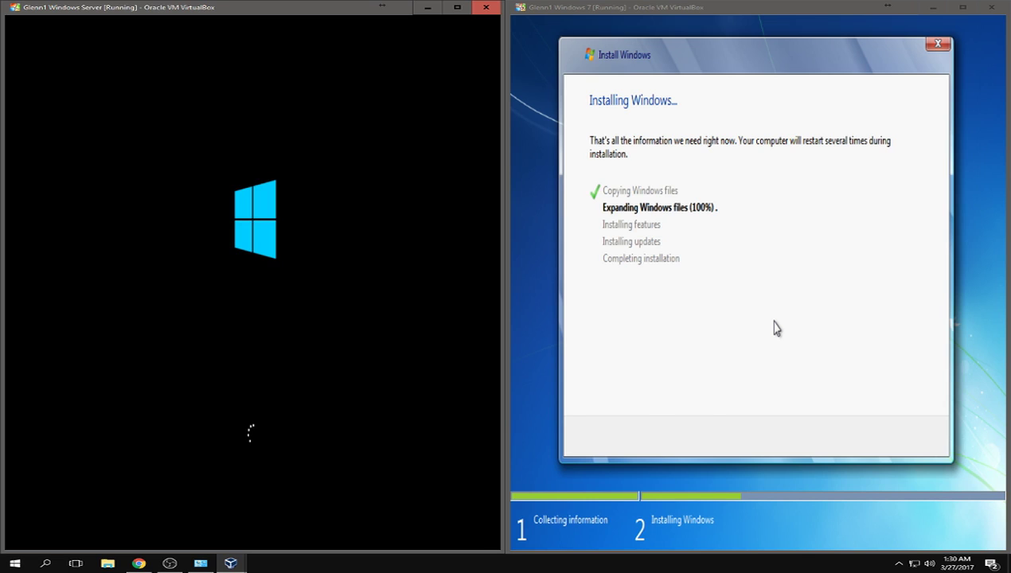
# - Switch windows while Windows 7 finishes expanding files and the server VM boots
pyautogui.hotkey('alt', 'Tab')
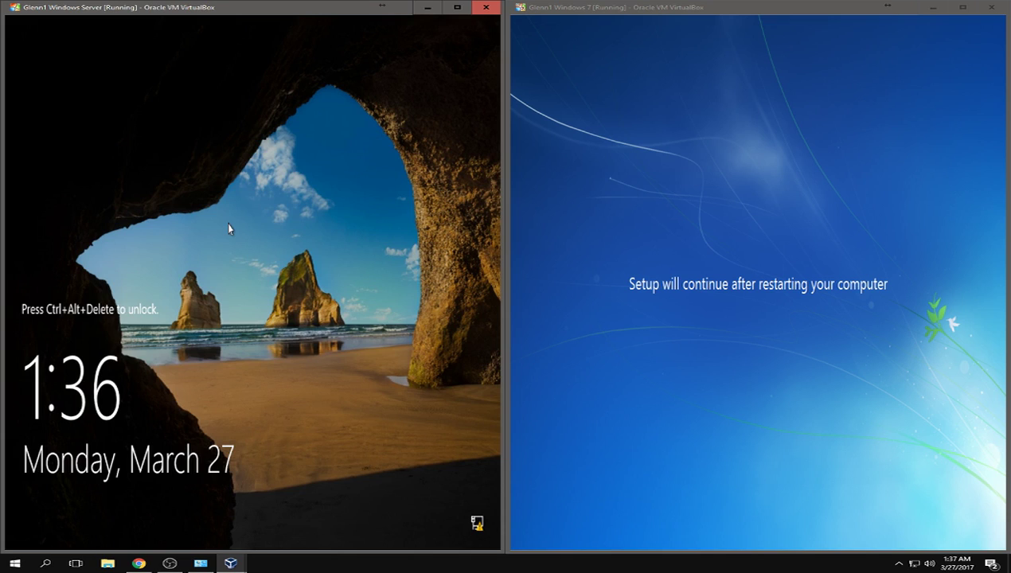
# - Send Ctrl+Alt+Delete to the Windows Server VM to reach the Administrator sign-in screen
pyautogui.hotkey('ctrl', 'alt', 'Delete')
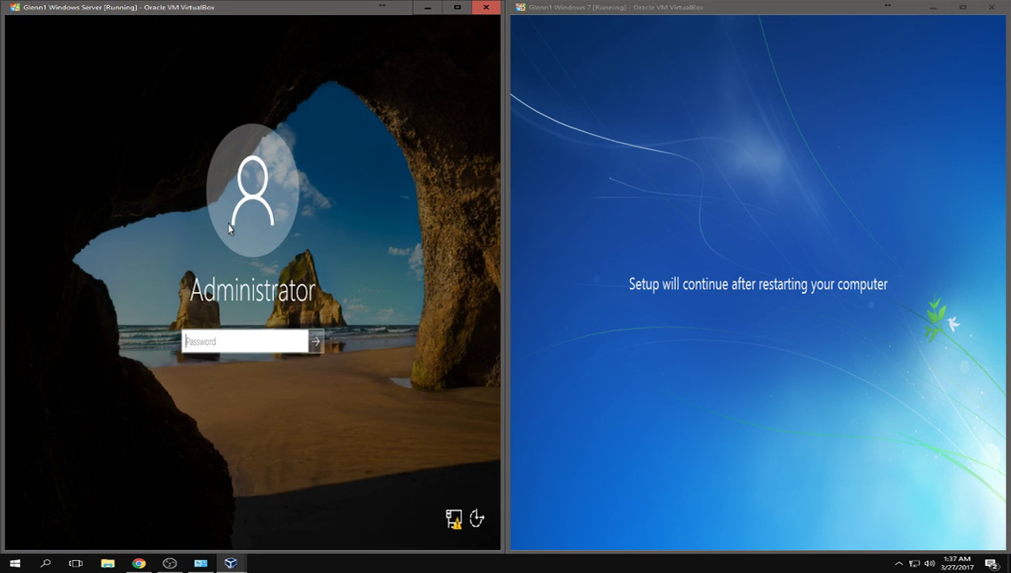
# - Enter the Administrator password on the Windows Server VM and submit it
pyautogui.write('••••')
pyautogui.press('Return')
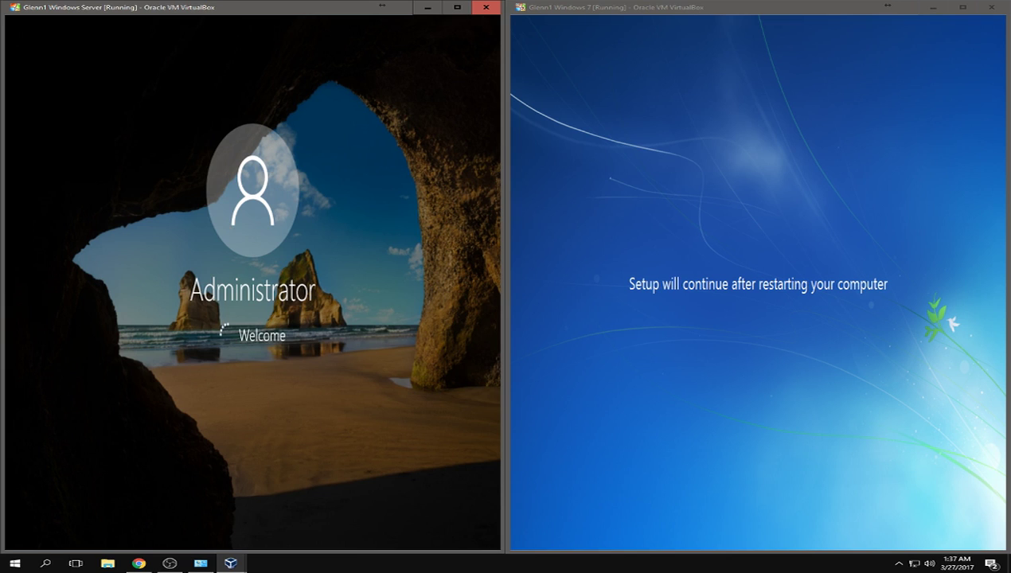
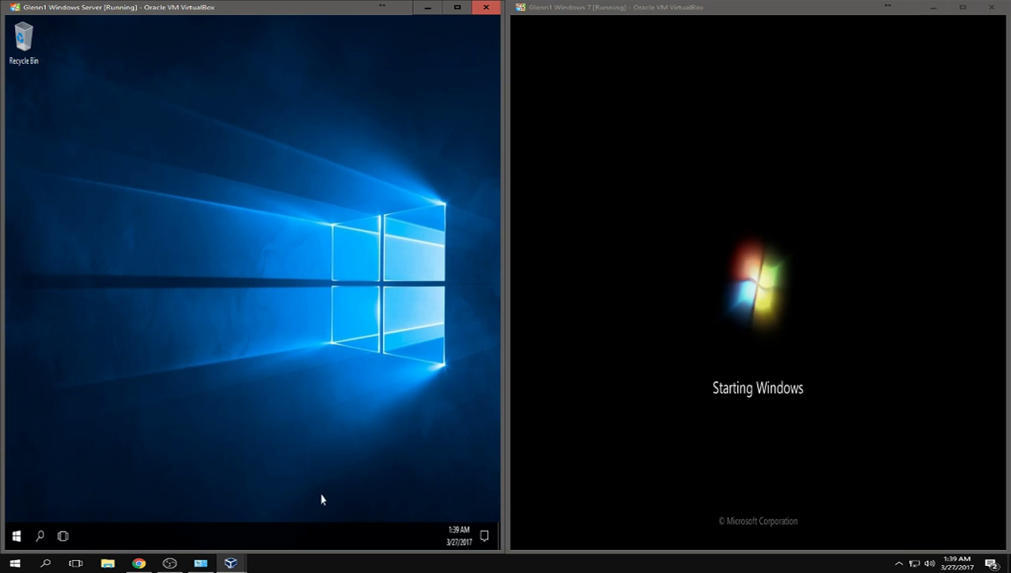
# - Wait as Server Manager auto-launches on the server and Windows 7 setup checks video performance
pyautogui.moveTo(234, 561)
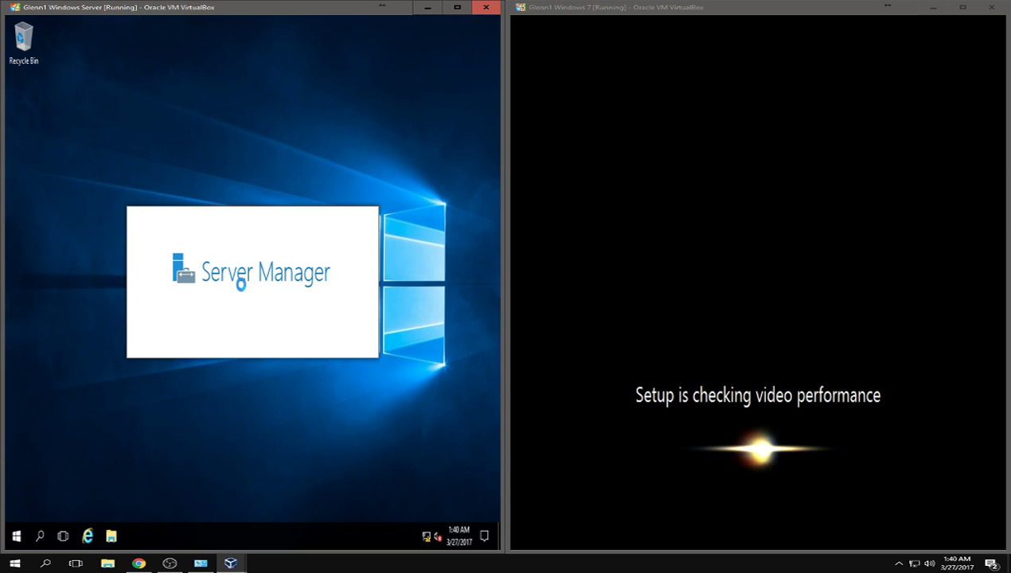
# - Restore and then minimize the OBS recorder so both VM windows are visible
pyautogui.click(170, 563)
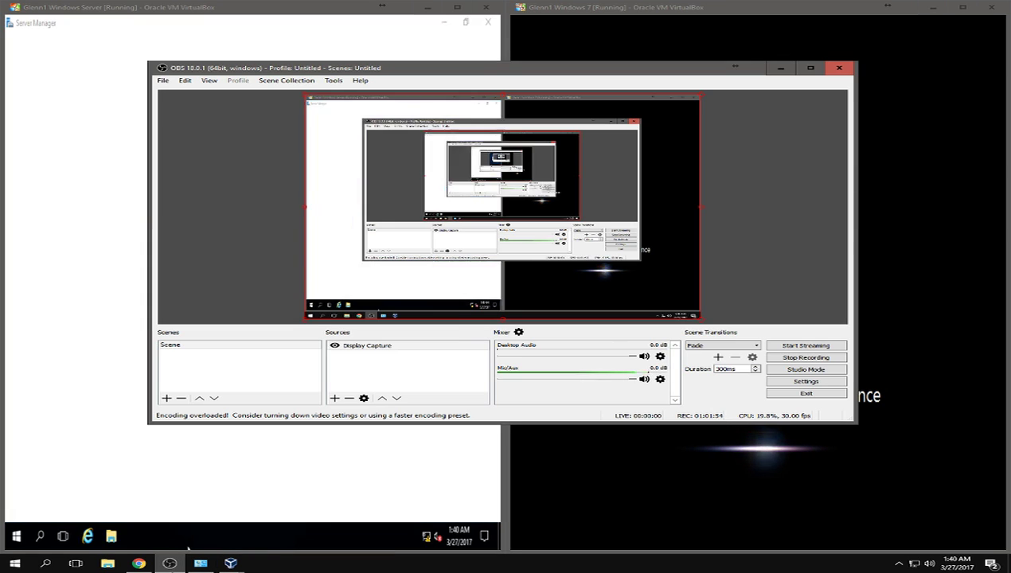
pyautogui.click(169, 562)
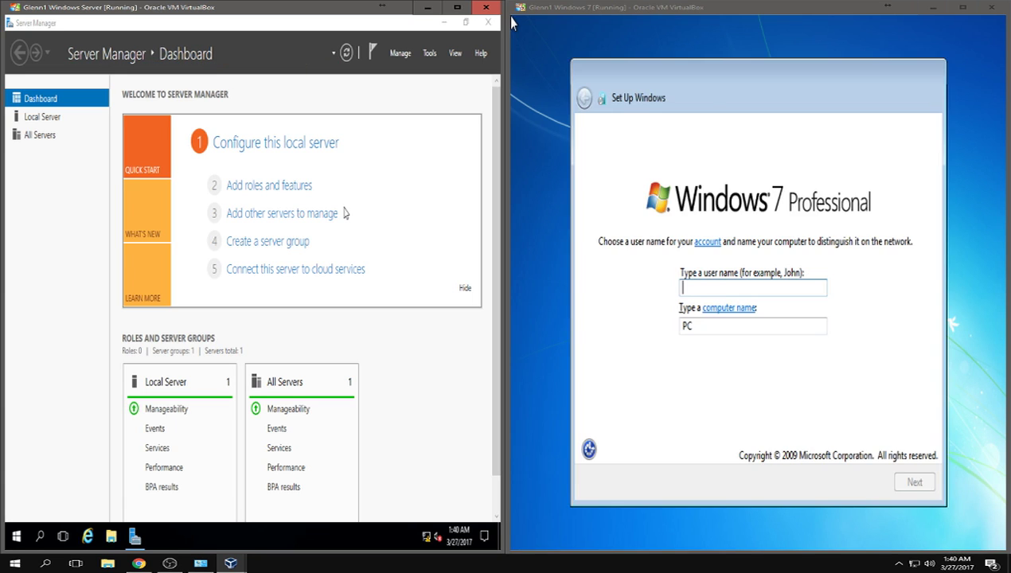
# - Enter a Windows 7 user name, then the account password twice plus a hint
pyautogui.click(711, 288)
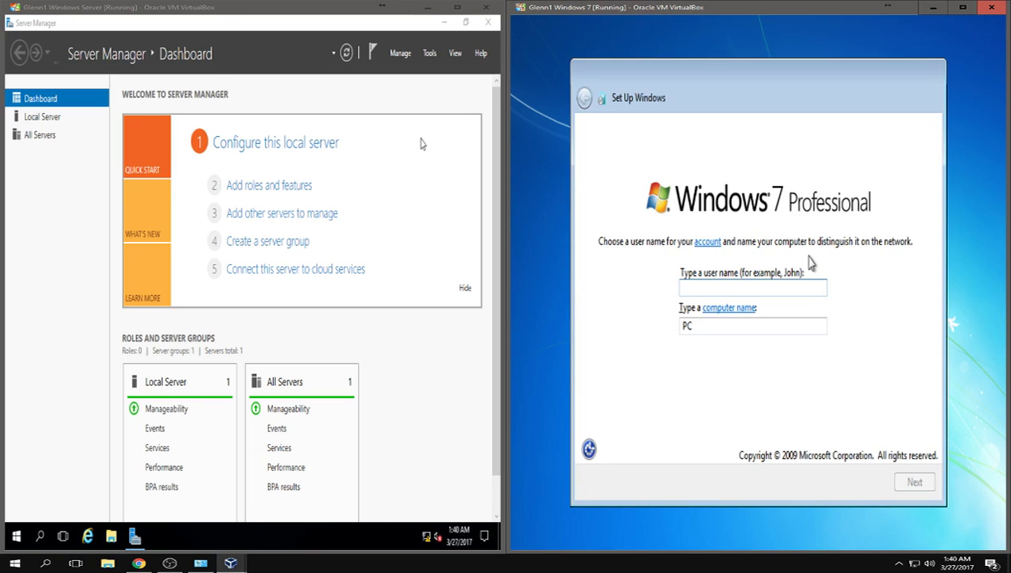
pyautogui.write('Glenn')
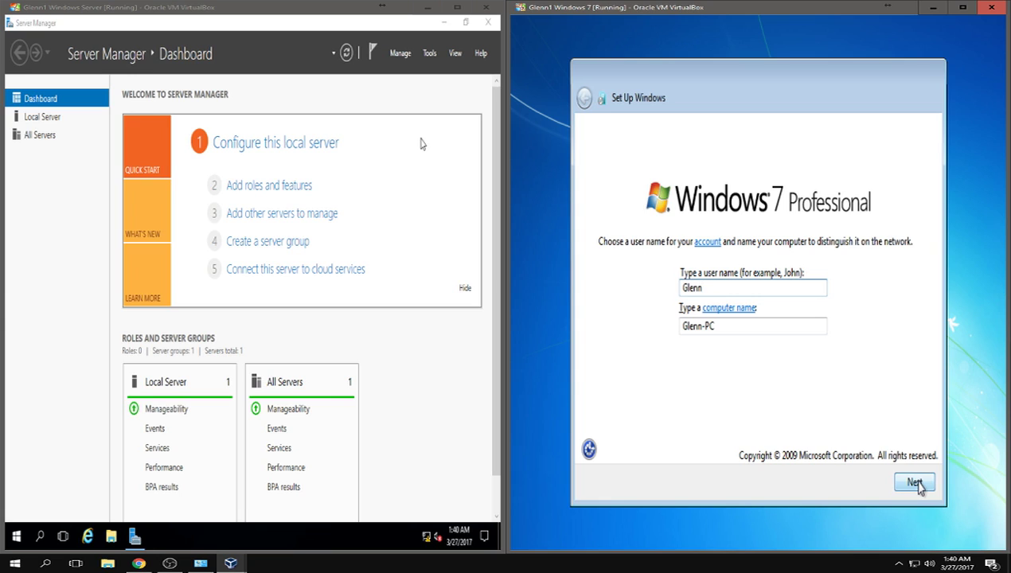
pyautogui.click(915, 483)
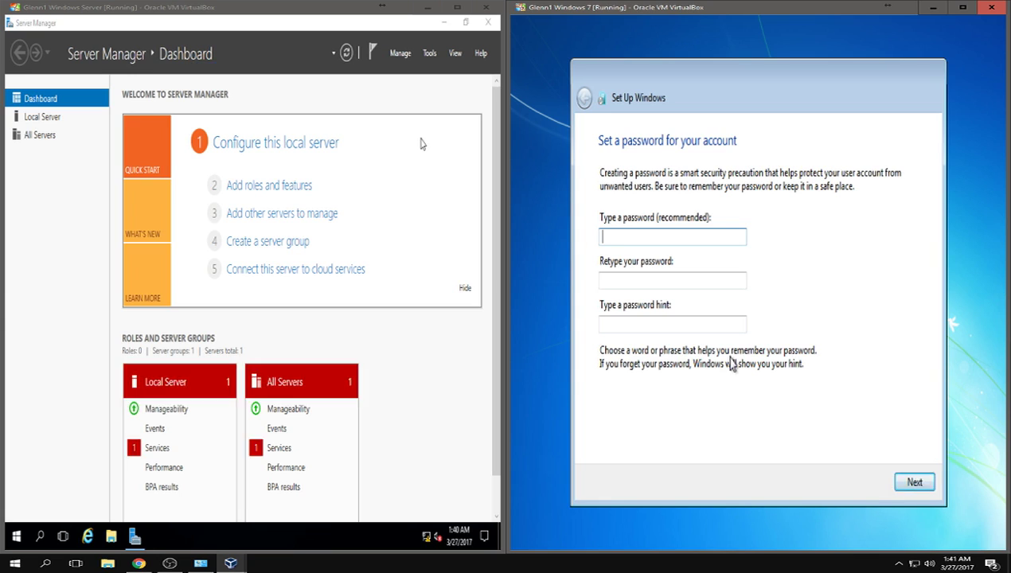
pyautogui.write('pa')
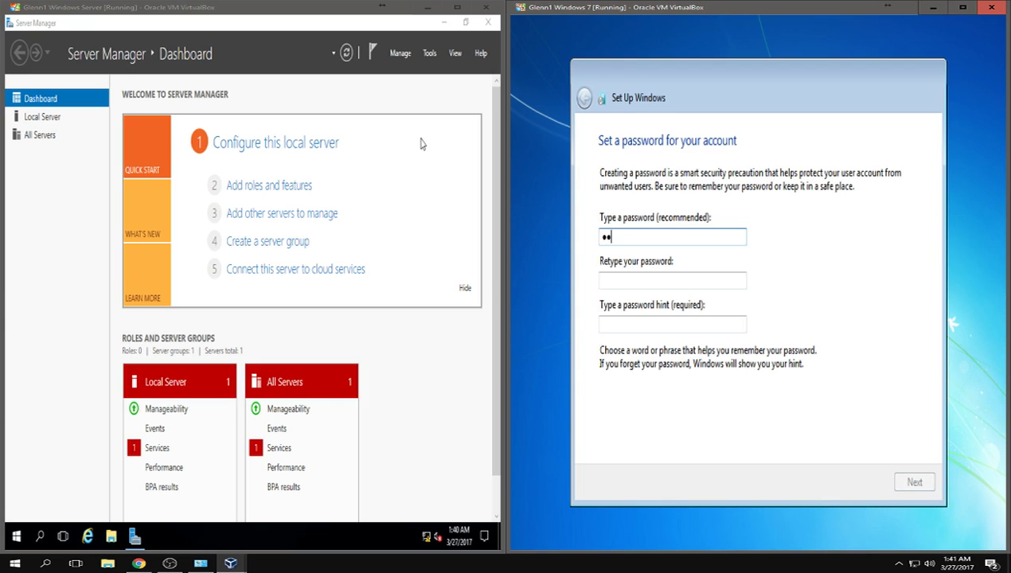
pyautogui.write('ssword01')
pyautogui.press('Tab')
pyautogui.write('p')
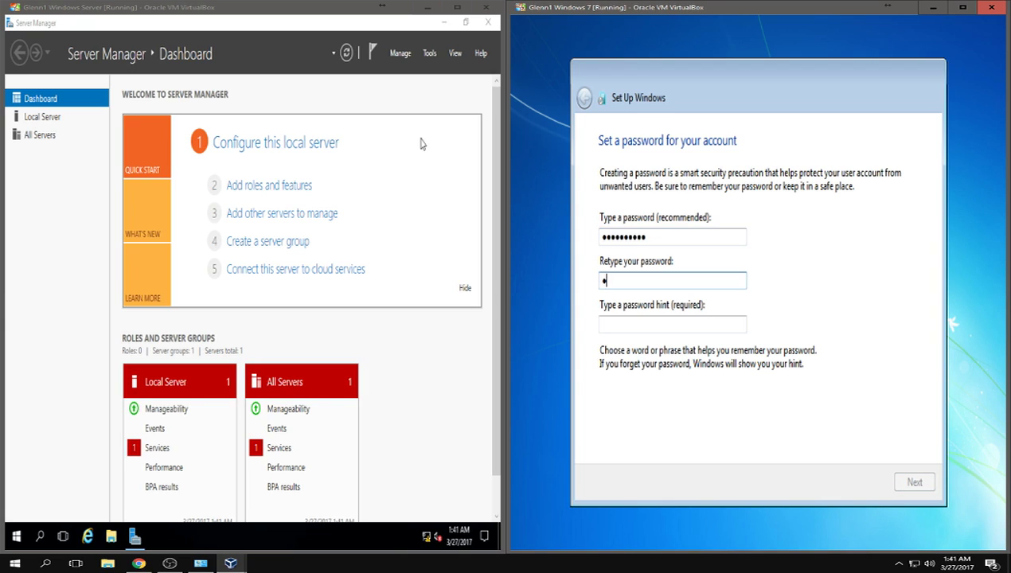
pyautogui.write('assword01')
pyautogui.press('Tab')
pyautogui.write('dfglsdfhgkj')
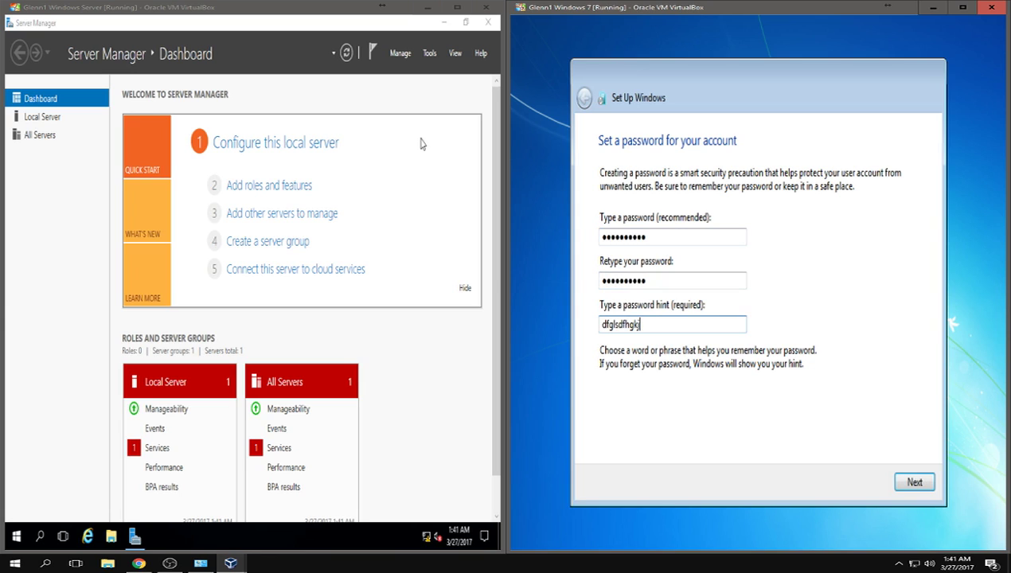
pyautogui.click(917, 487)
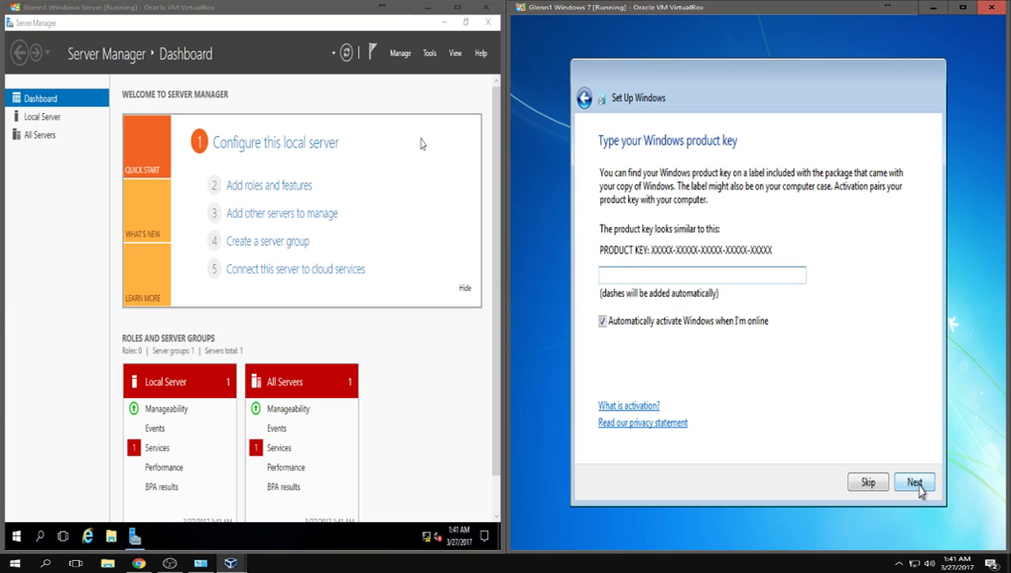
# - Skip the product key, choose an update setting, and set Eastern Time (US & Canada)
pyautogui.click(869, 483)
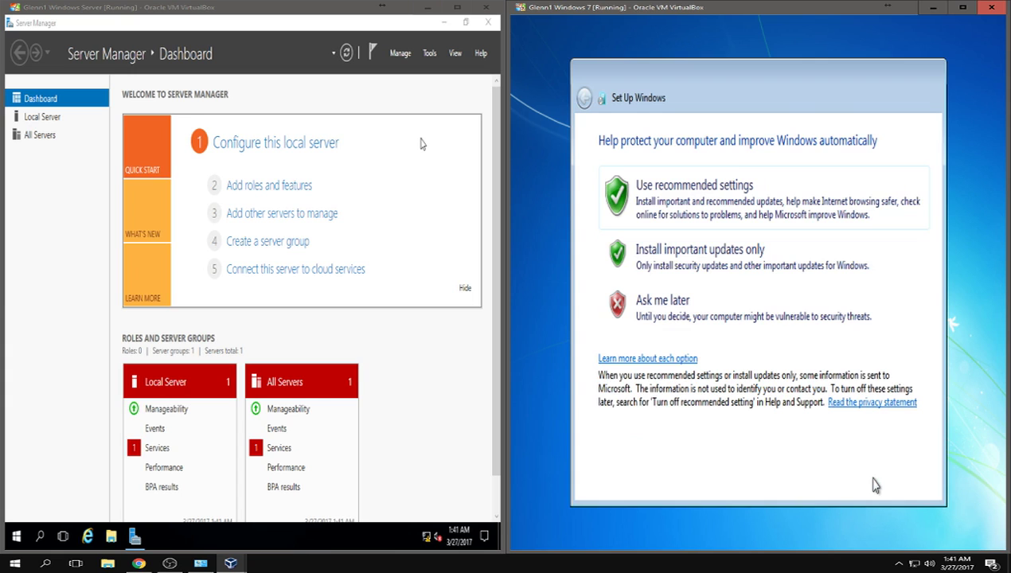
pyautogui.click(714, 215)
pyautogui.click(721, 197)
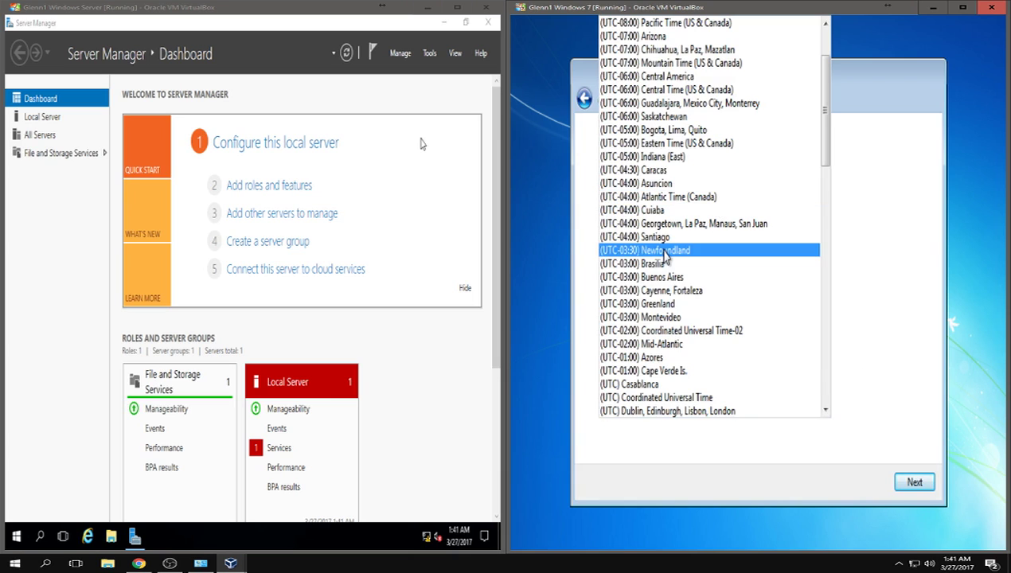
pyautogui.click(703, 147)
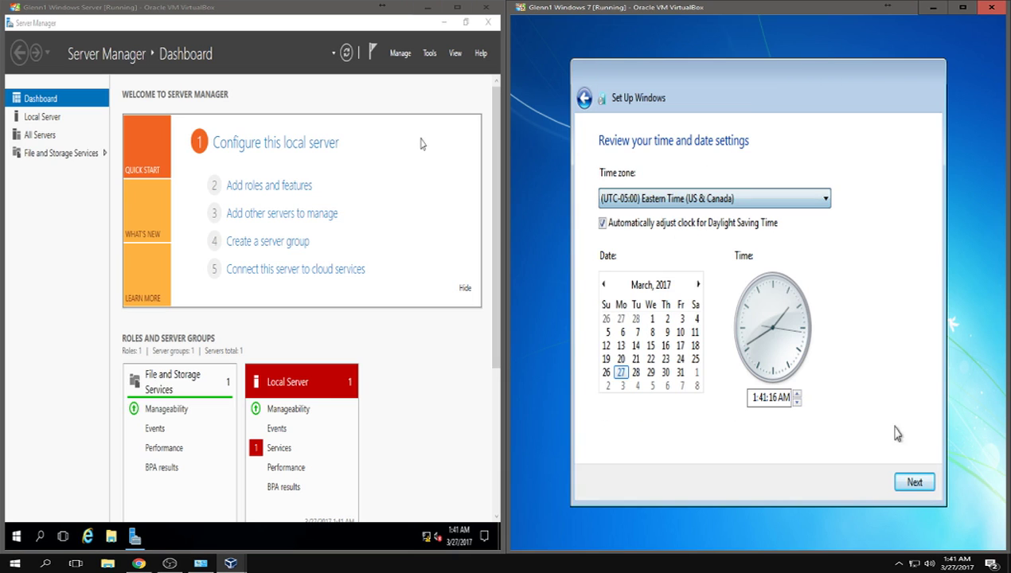
# - Make Home network Windows 7's location, then show the server's Local Server properties
pyautogui.click(915, 483)
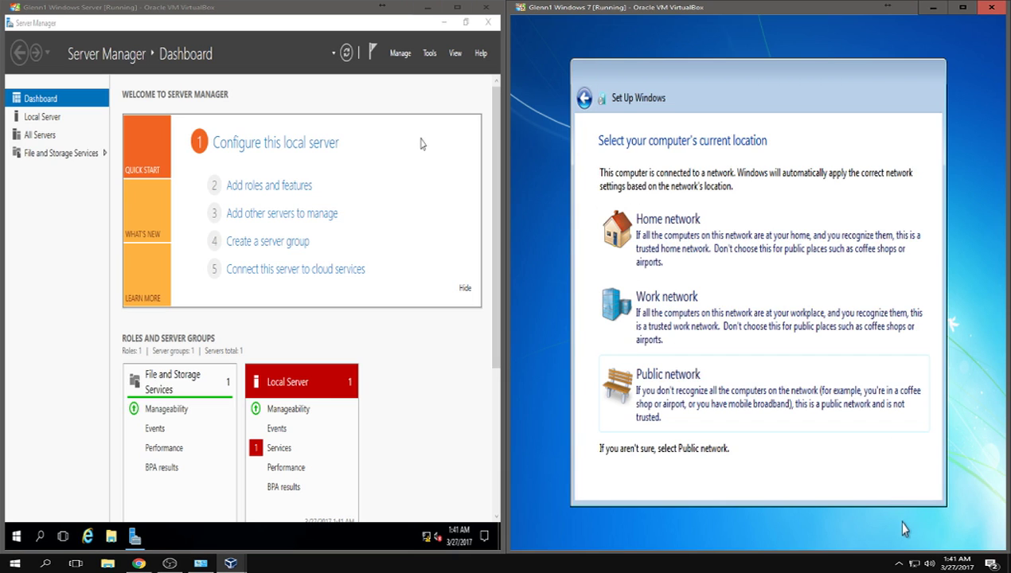
pyautogui.click(696, 227)
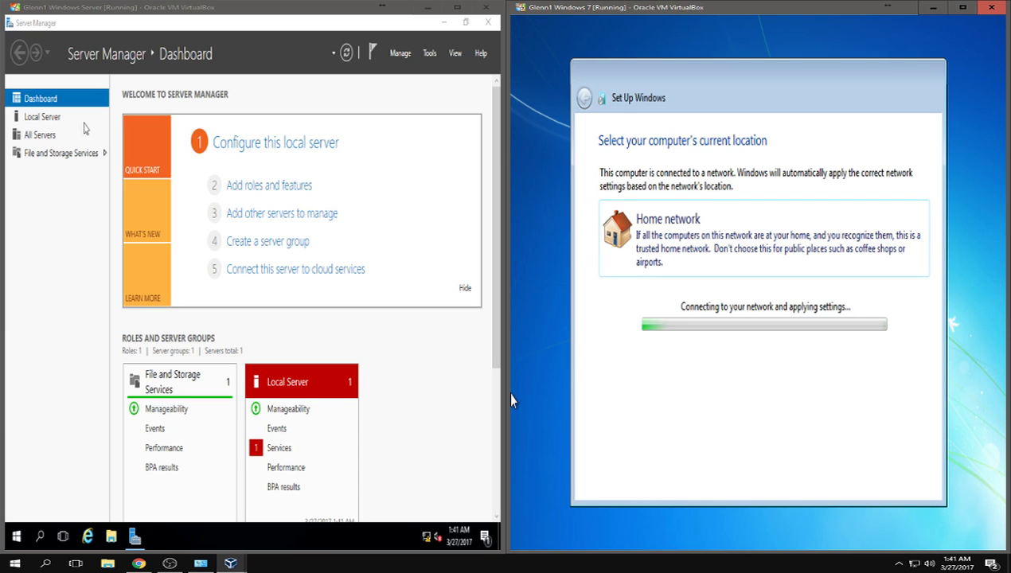
pyautogui.click(57, 118)
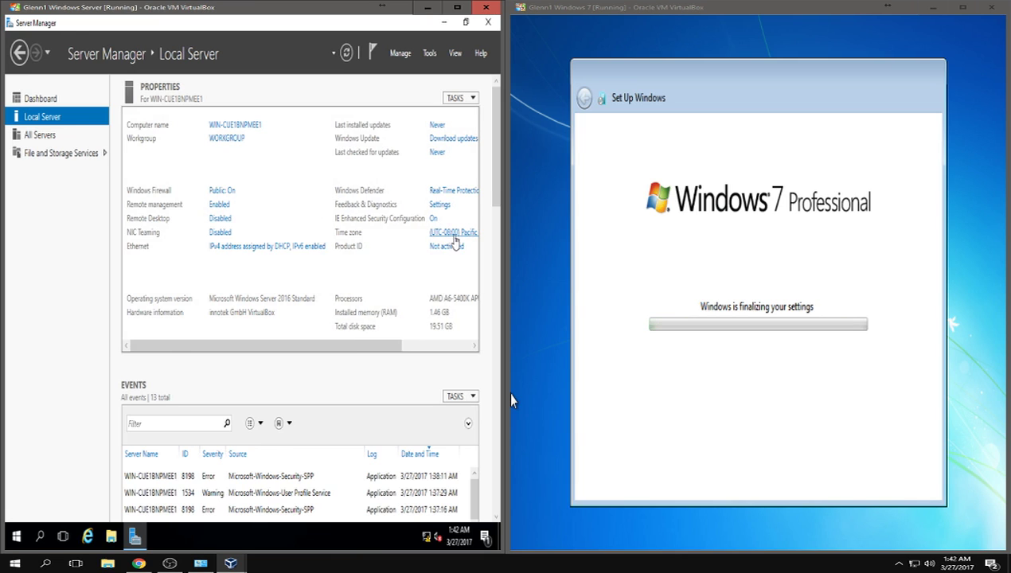
# - Change the server's time zone to Eastern Time (US & Canada) and confirm both dialogs
pyautogui.click(452, 232)
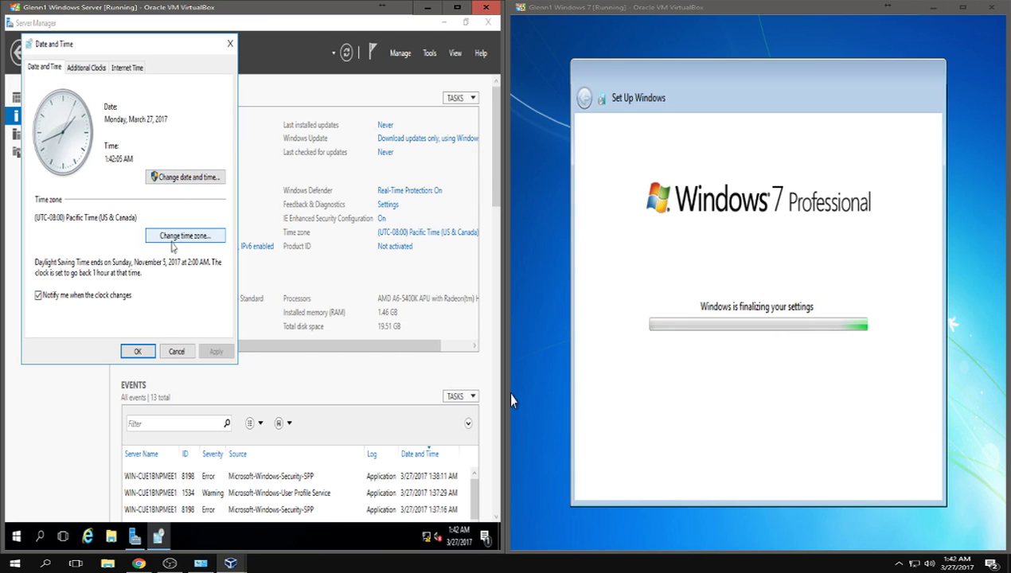
pyautogui.click(173, 236)
pyautogui.click(121, 125)
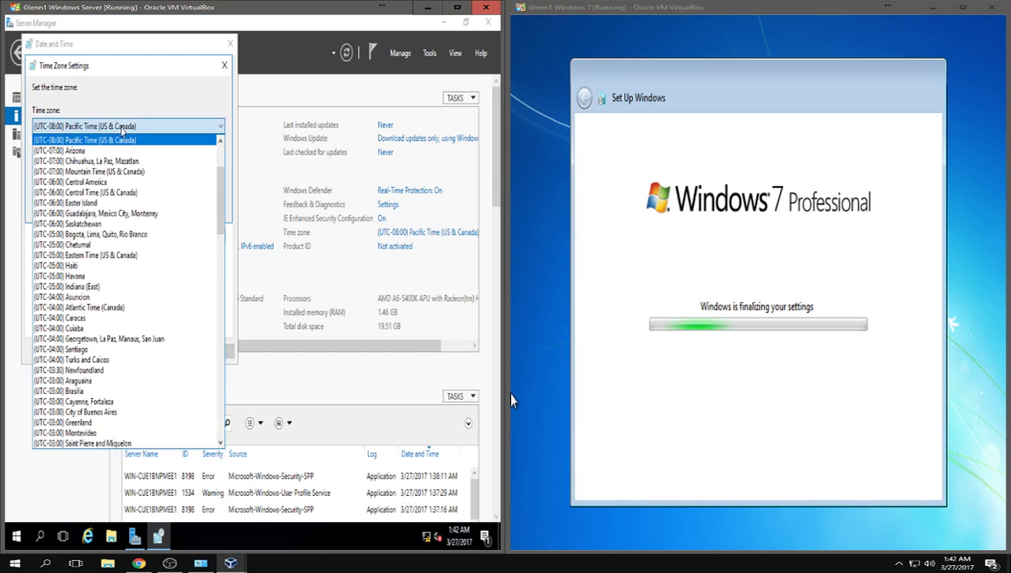
pyautogui.click(93, 255)
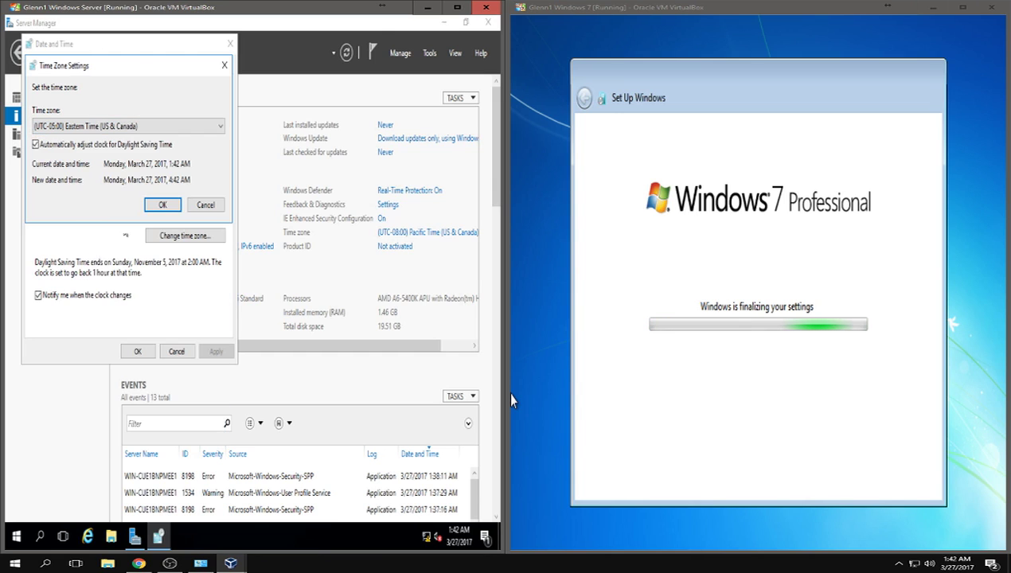
pyautogui.click(162, 203)
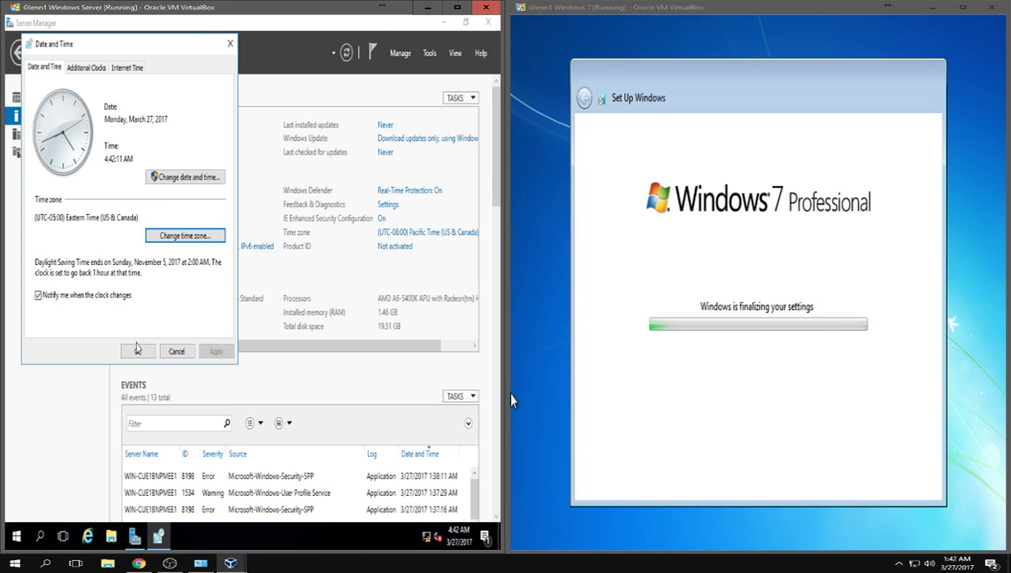
pyautogui.click(137, 352)
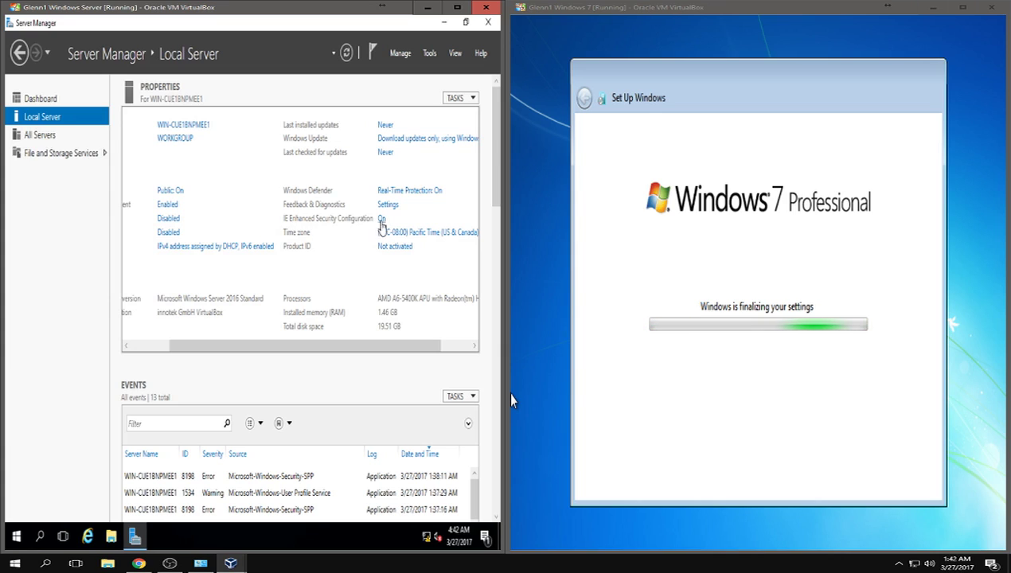
# - Set IE Enhanced Security Configuration to Off for Administrators and Users on the server
pyautogui.click(381, 218)
pyautogui.click(191, 256)
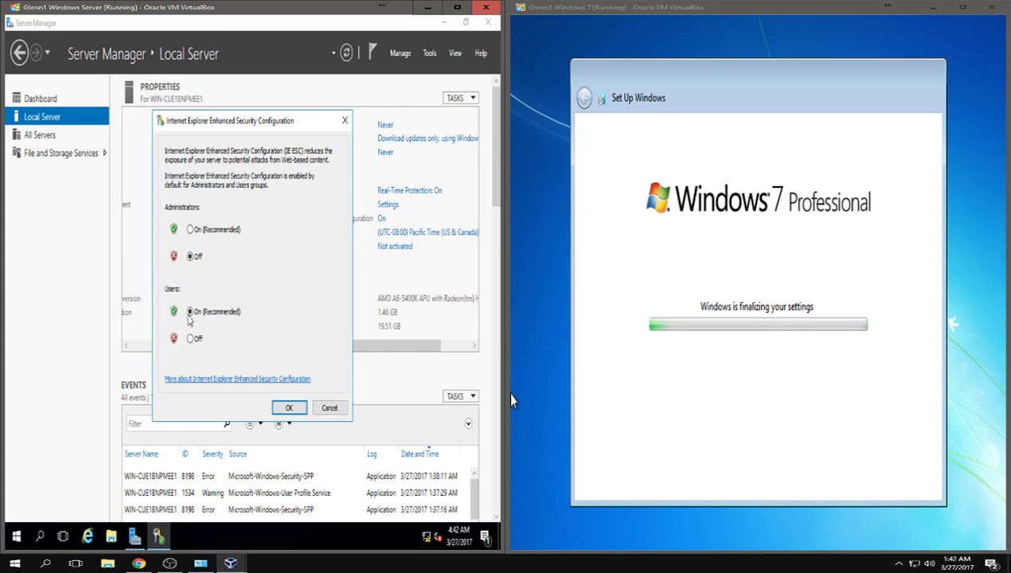
pyautogui.click(191, 338)
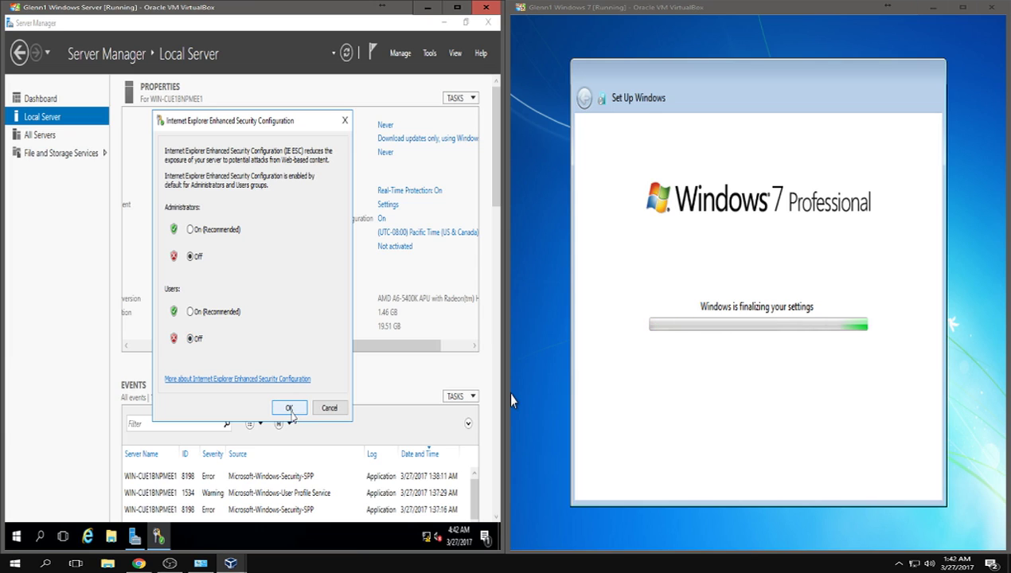
pyautogui.click(290, 408)
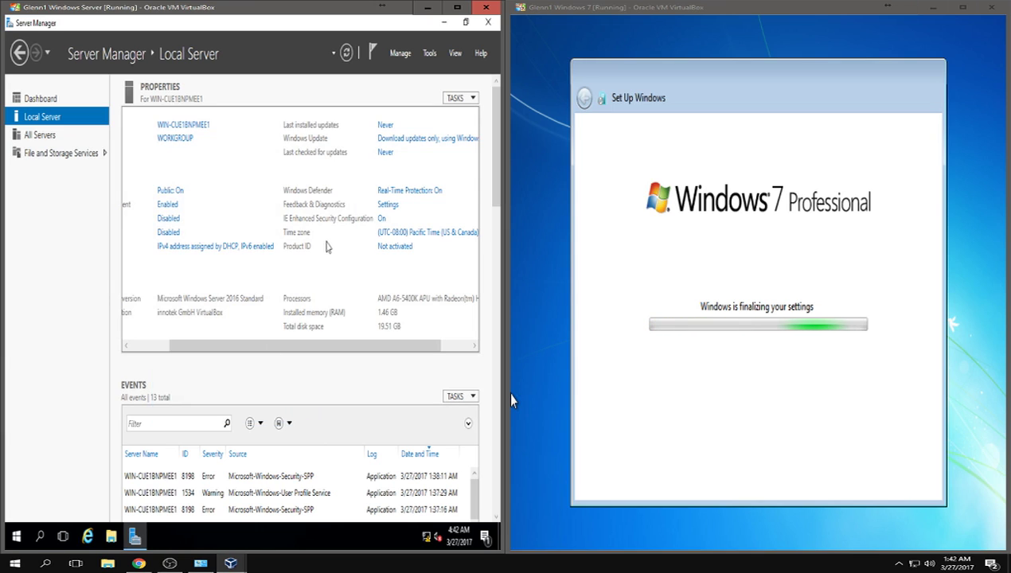
pyautogui.moveTo(330, 349); pyautogui.dragTo(232, 342)
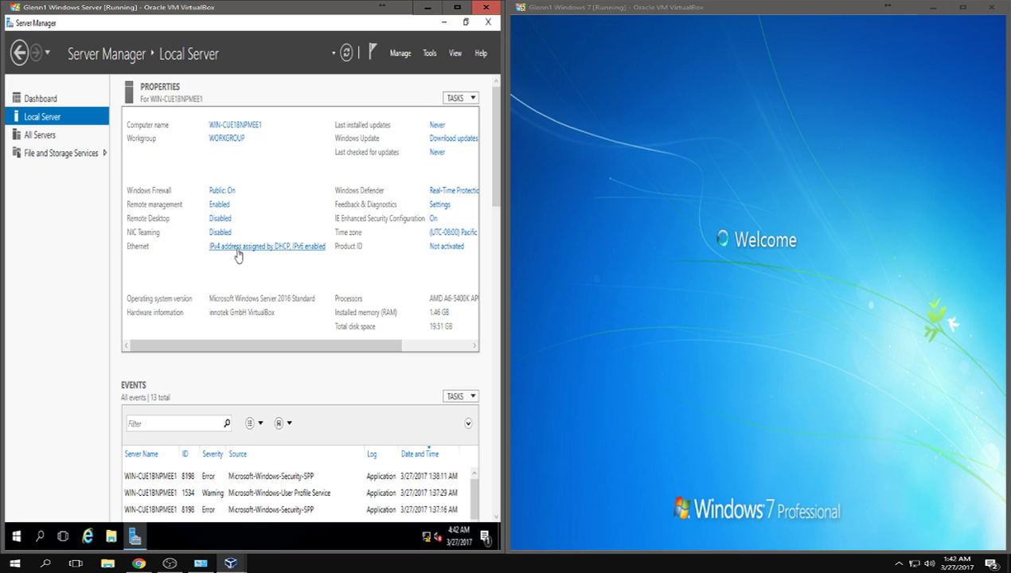
# - Open the server's Ethernet adapter Properties and select Internet Protocol Version 4 (TCP/IPv4)
pyautogui.click(237, 249)
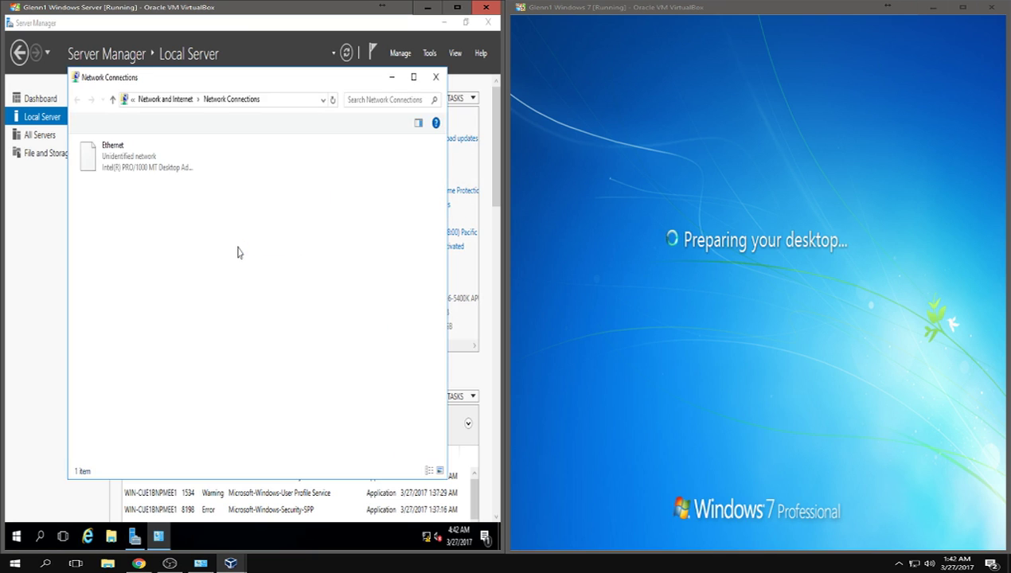
pyautogui.click(114, 161)
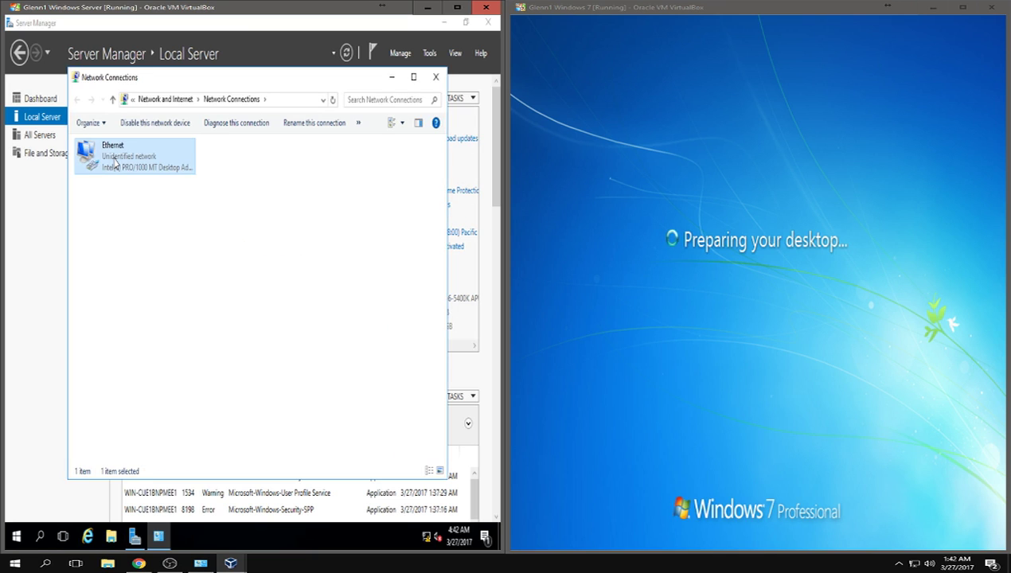
pyautogui.rightClick(113, 161)
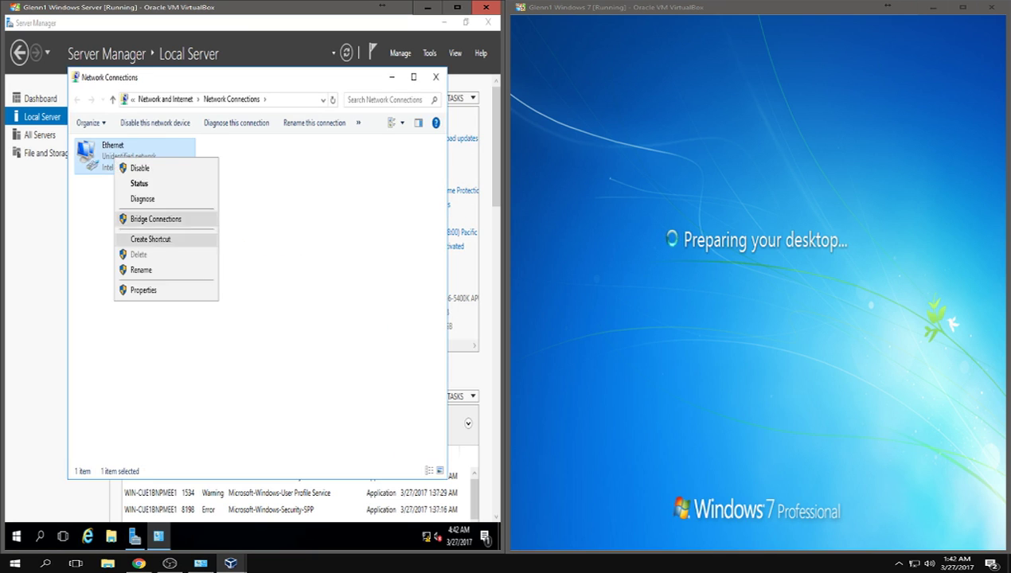
pyautogui.click(158, 291)
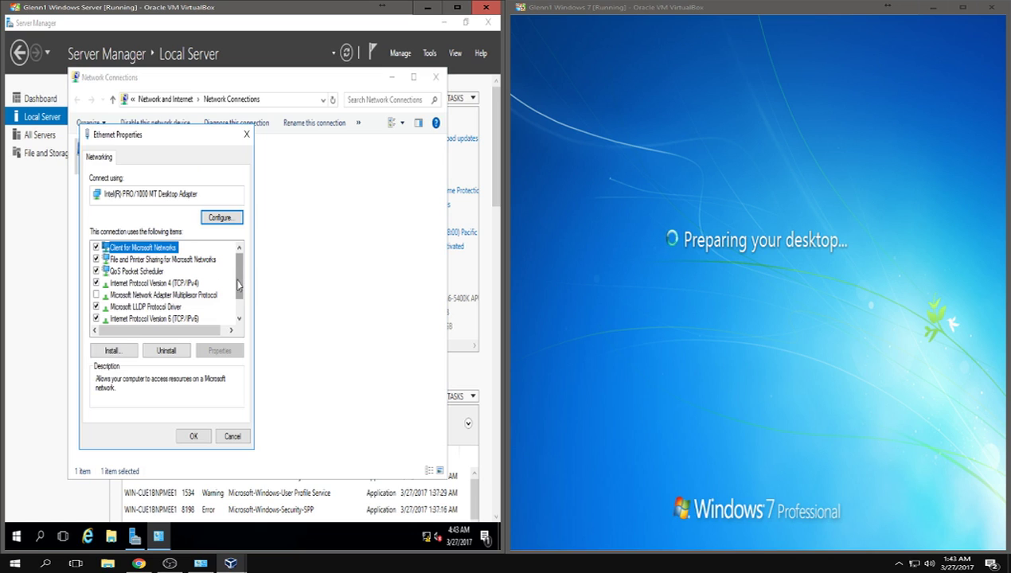
pyautogui.moveTo(138, 142); pyautogui.dragTo(219, 138)
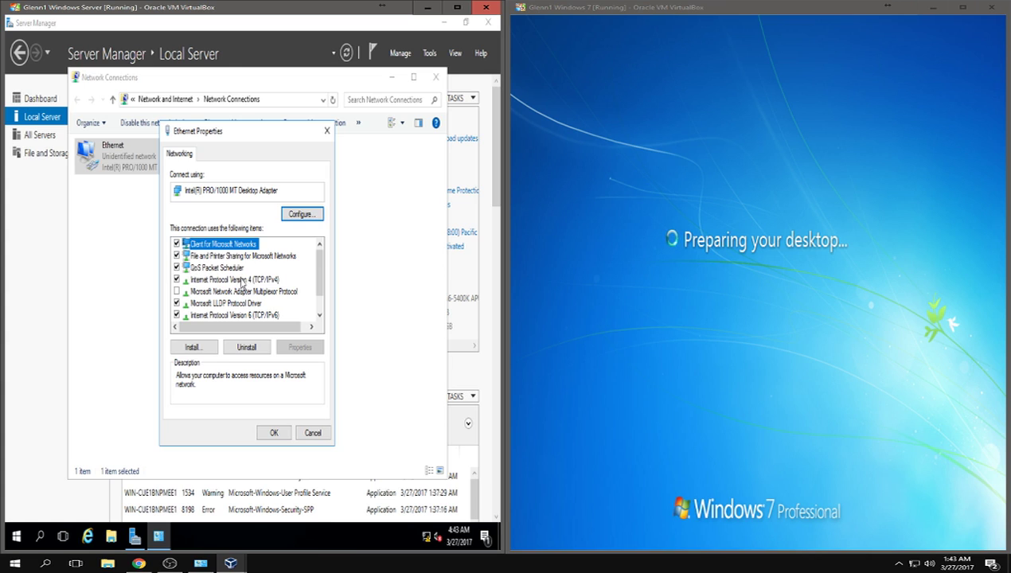
pyautogui.click(204, 283)
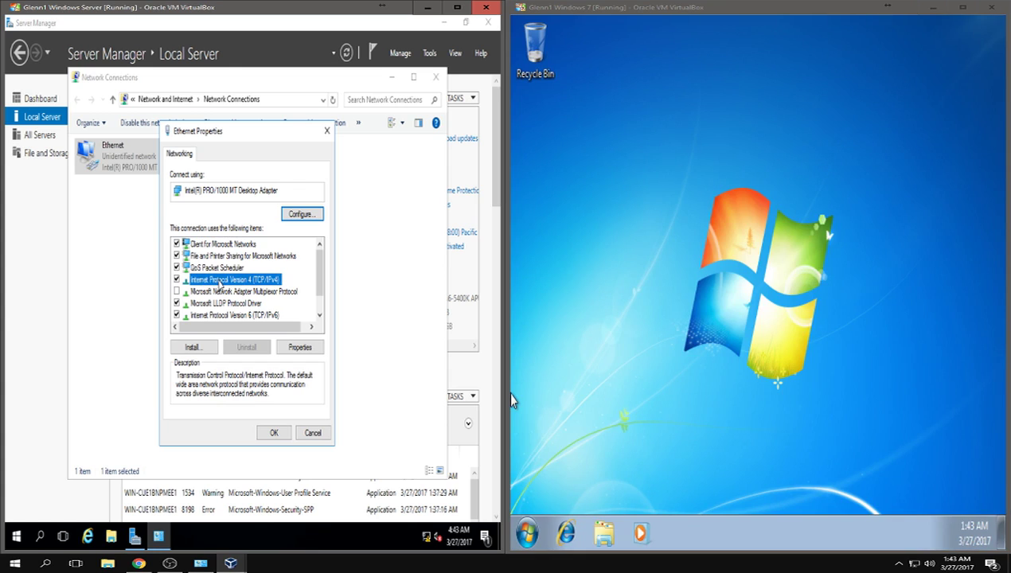
# - Choose 'Use the following IP address' in IPv4 properties, then check pfSense's 10.0.0.1 LAN address
pyautogui.doubleClick(220, 282)
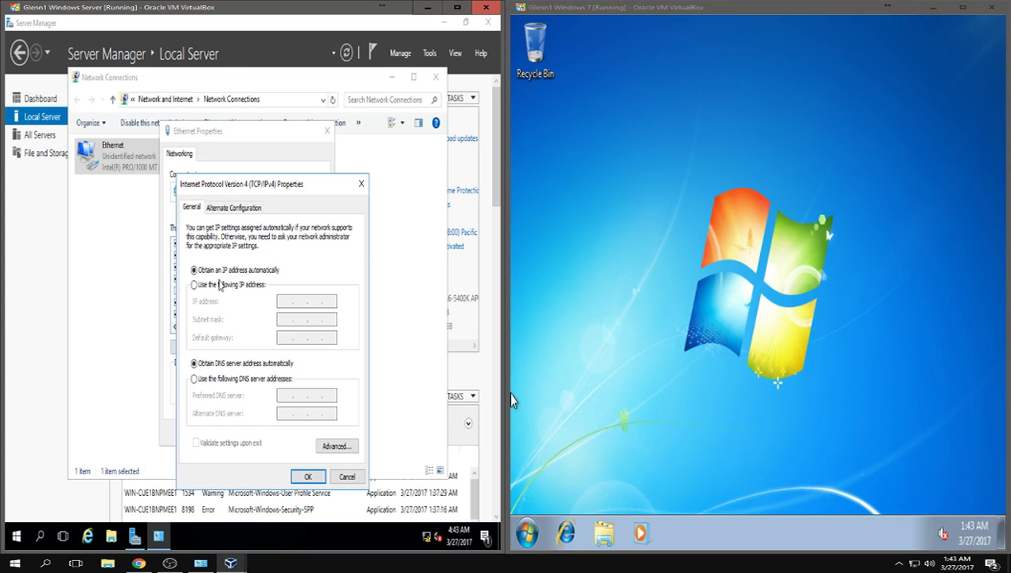
pyautogui.click(220, 285)
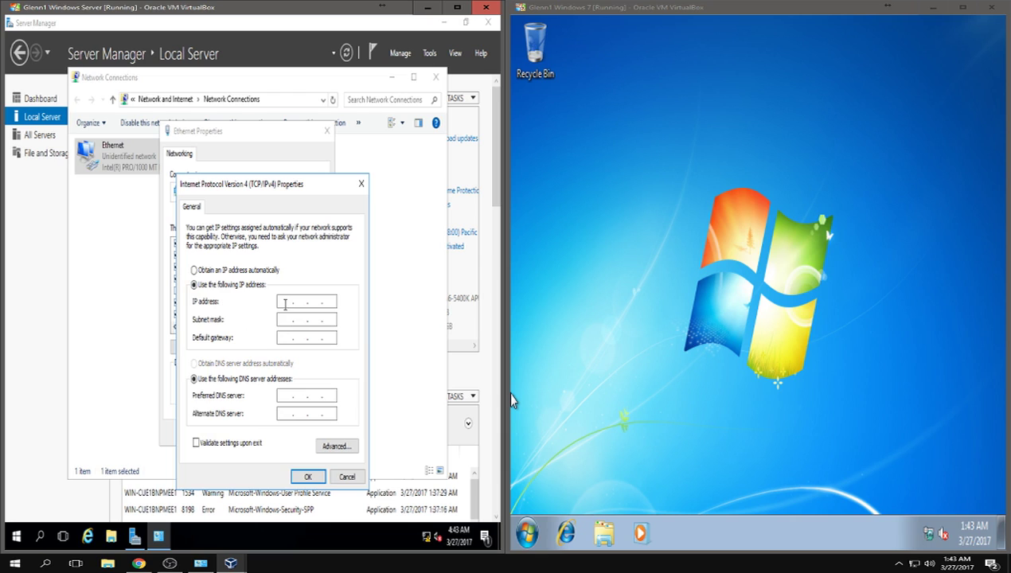
pyautogui.moveTo(230, 561)
pyautogui.click(289, 537)
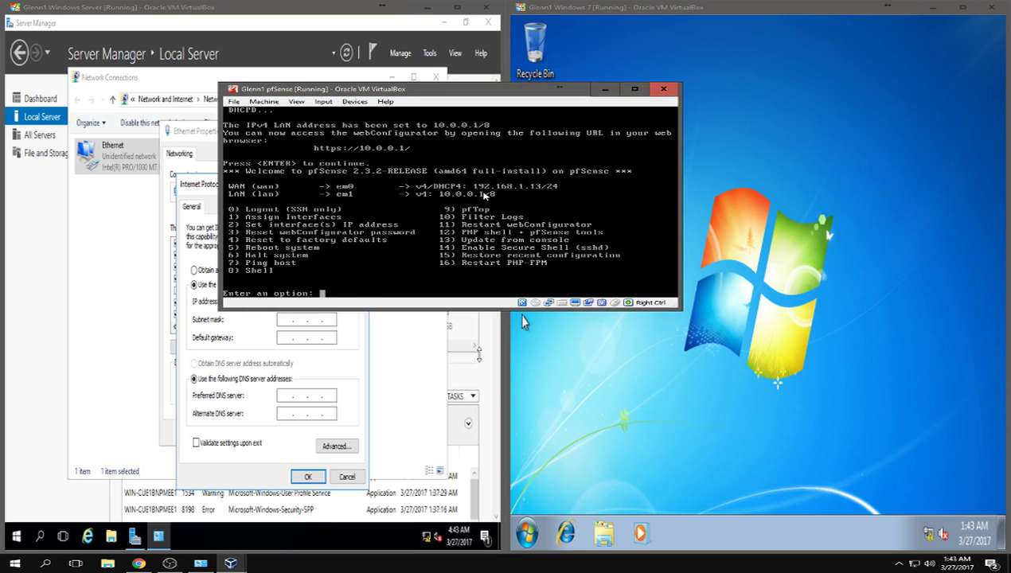
# - Minimize pfSense and enter IP address 10.0.0.10 with subnet mask 255.0.0.0
pyautogui.click(604, 89)
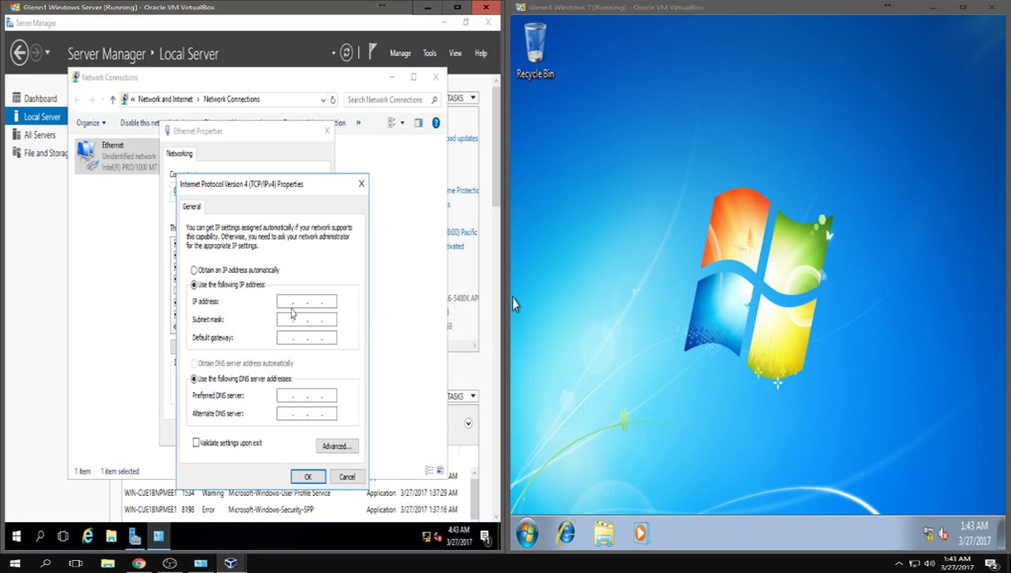
pyautogui.click(285, 300)
pyautogui.press('End')
pyautogui.write('10 . 0 . 0 . 10')
pyautogui.click(280, 319)
# - Set default gateway 10.0.0.1 and preferred DNS server 127.0.0.1
pyautogui.click(284, 337)
pyautogui.write('10 . ')
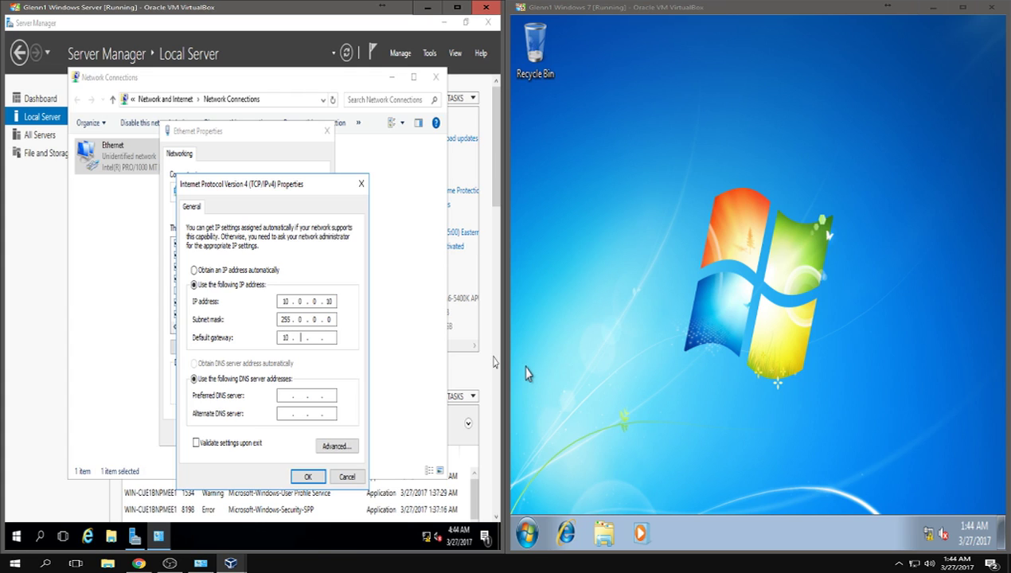
pyautogui.write('0 . 0 . 1')
pyautogui.click(289, 395)
pyautogui.moveTo(430, 541)
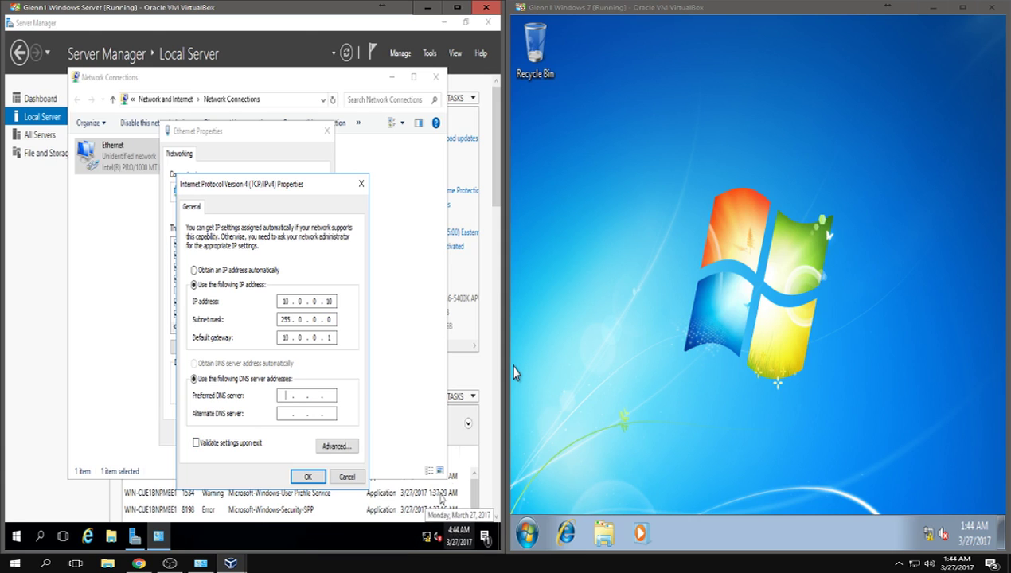
pyautogui.click(278, 391)
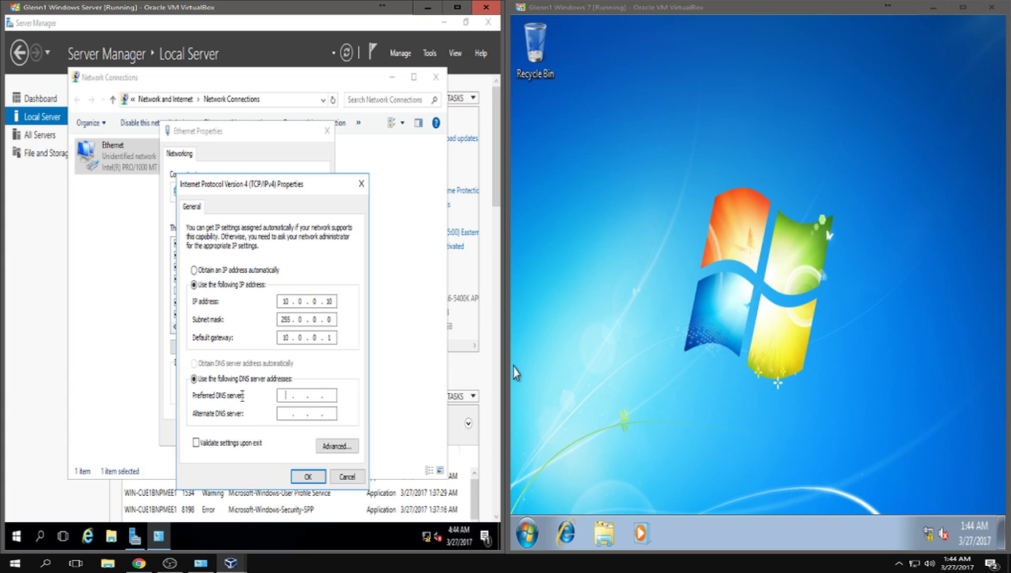
pyautogui.write('127.0.0.1')
# - Confirm the static IPv4 settings, dismiss the network discovery prompt, and close Network Connections
pyautogui.click(297, 478)
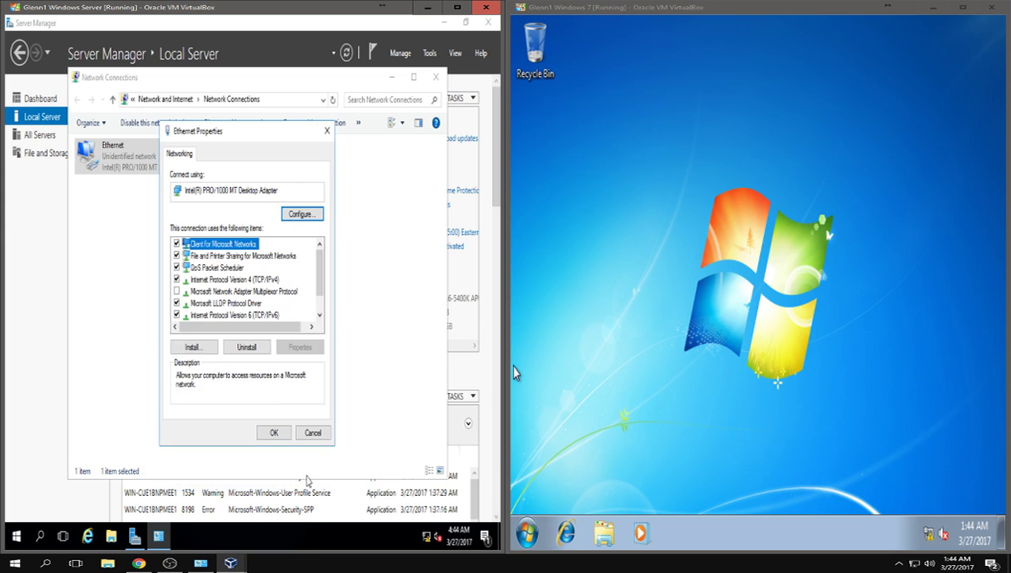
pyautogui.click(278, 433)
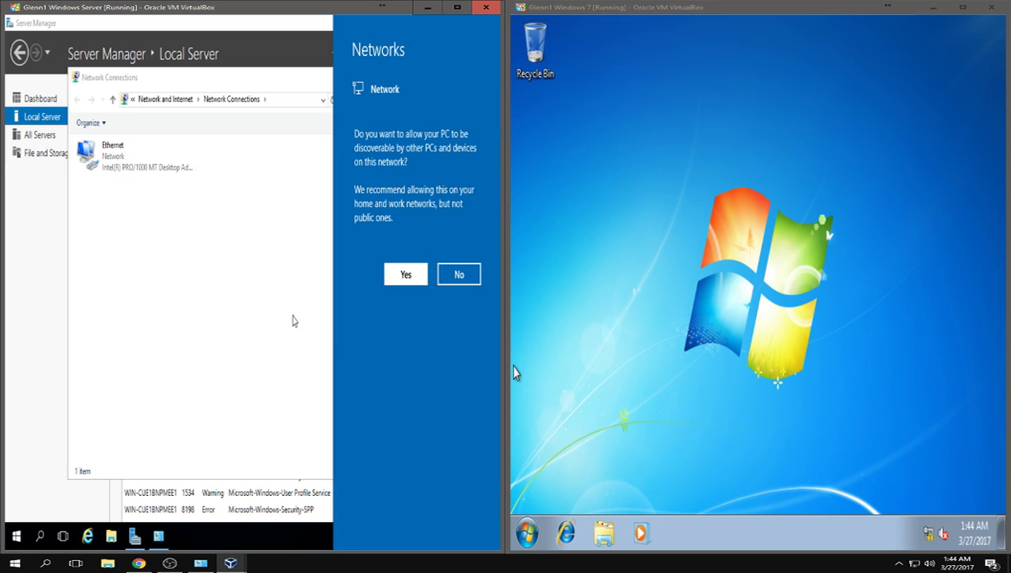
pyautogui.click(292, 320)
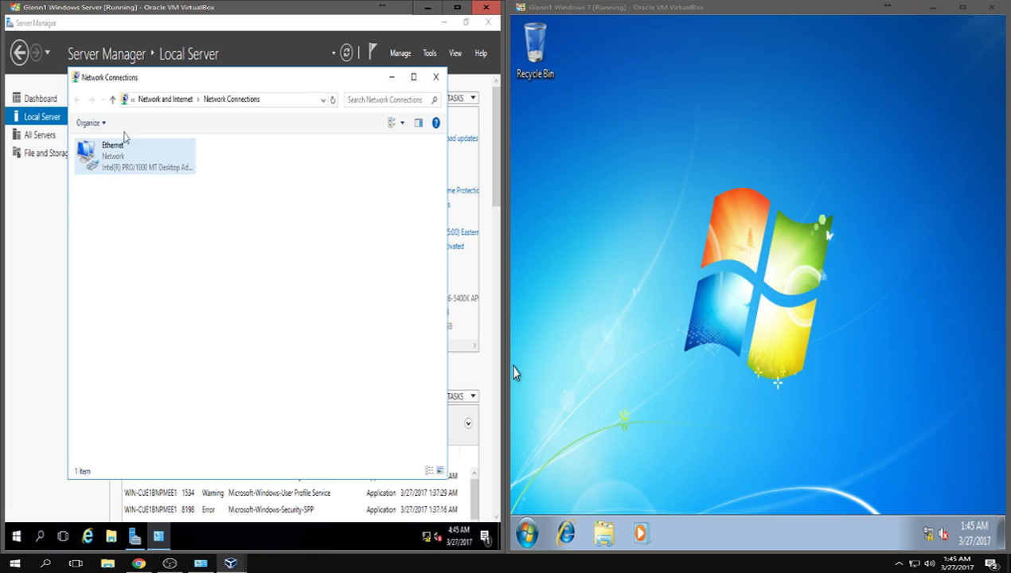
pyautogui.click(435, 77)
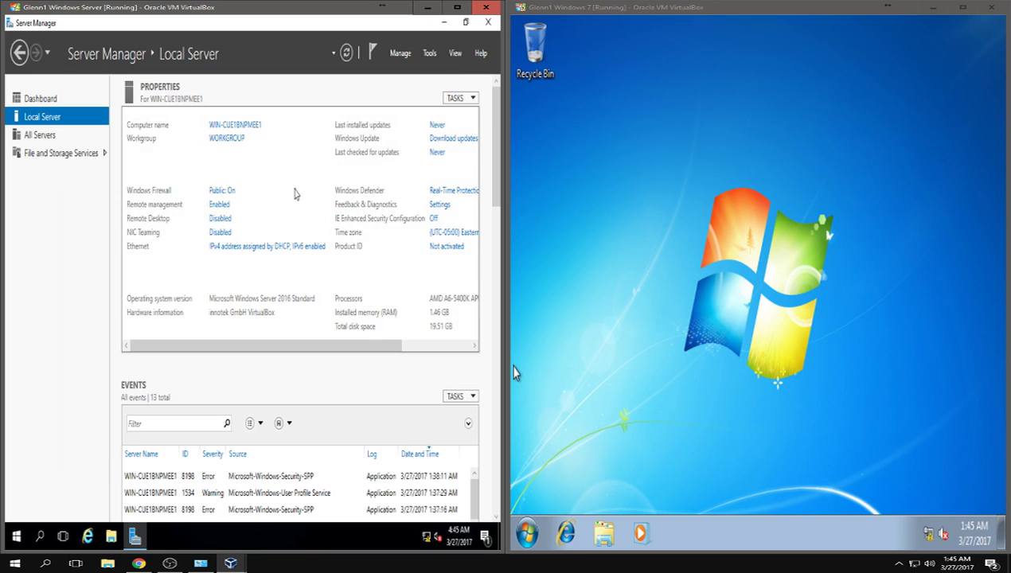
# - Launch Add Roles and Features from the Server Manager Dashboard's Manage menu
pyautogui.click(48, 100)
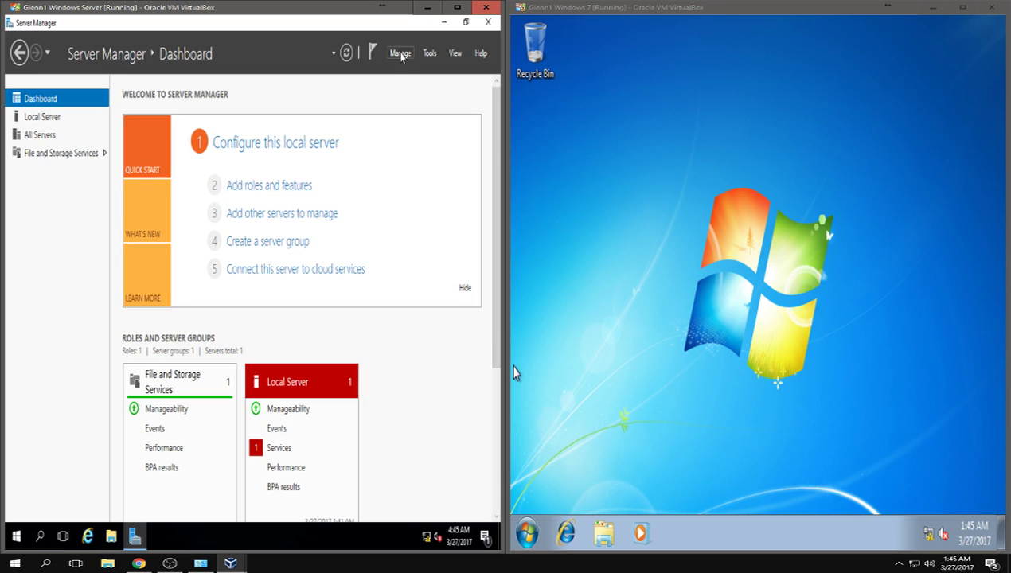
pyautogui.click(401, 54)
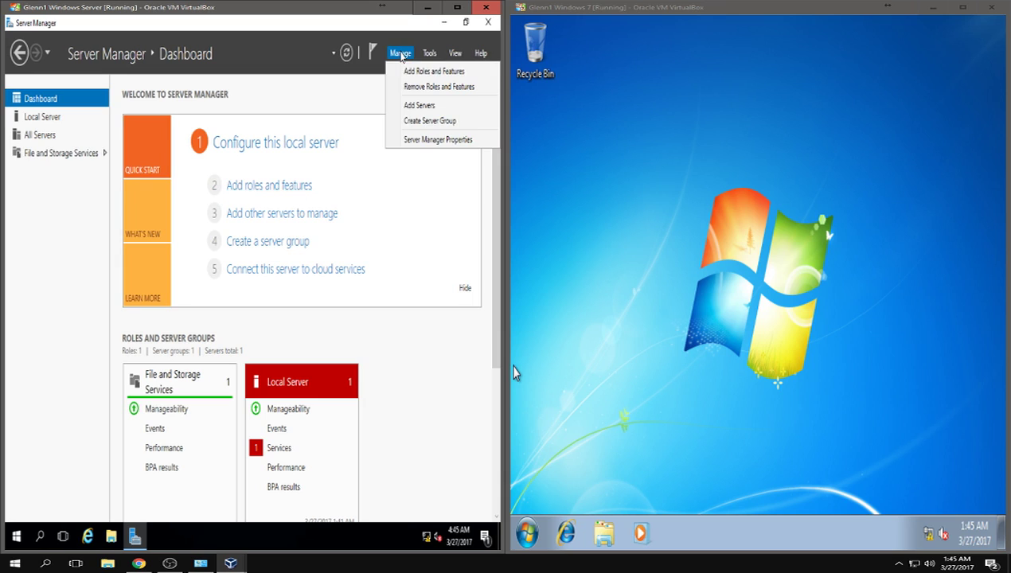
pyautogui.click(407, 74)
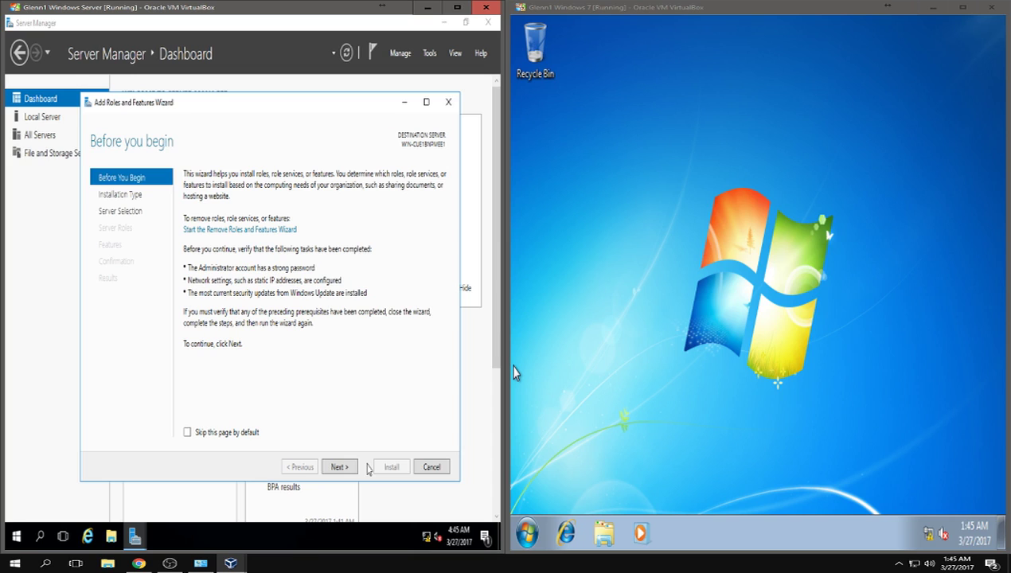
# - Advance the Add Roles wizard to Server Roles, keeping role-based installation on the local server
pyautogui.click(338, 468)
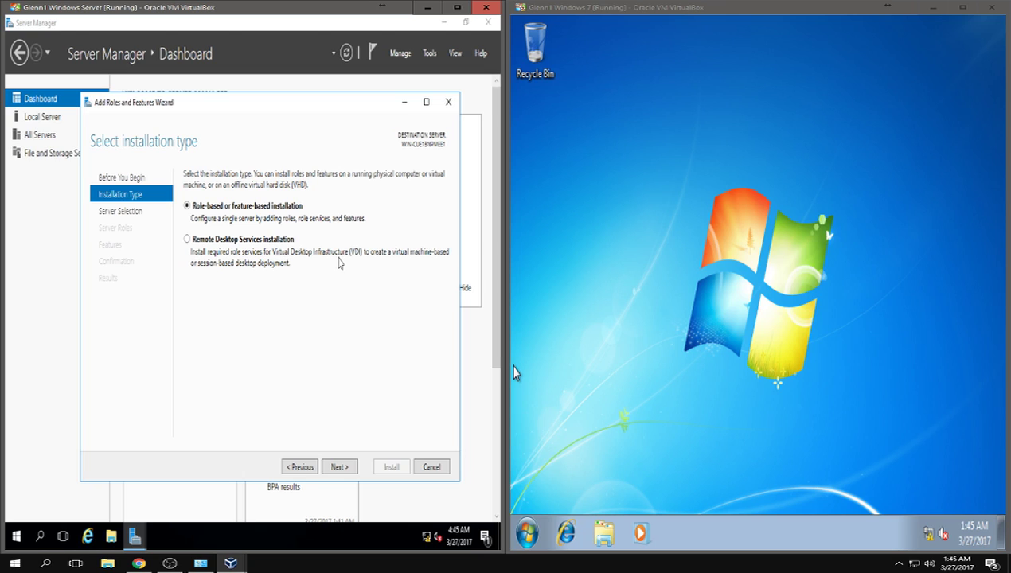
pyautogui.click(340, 467)
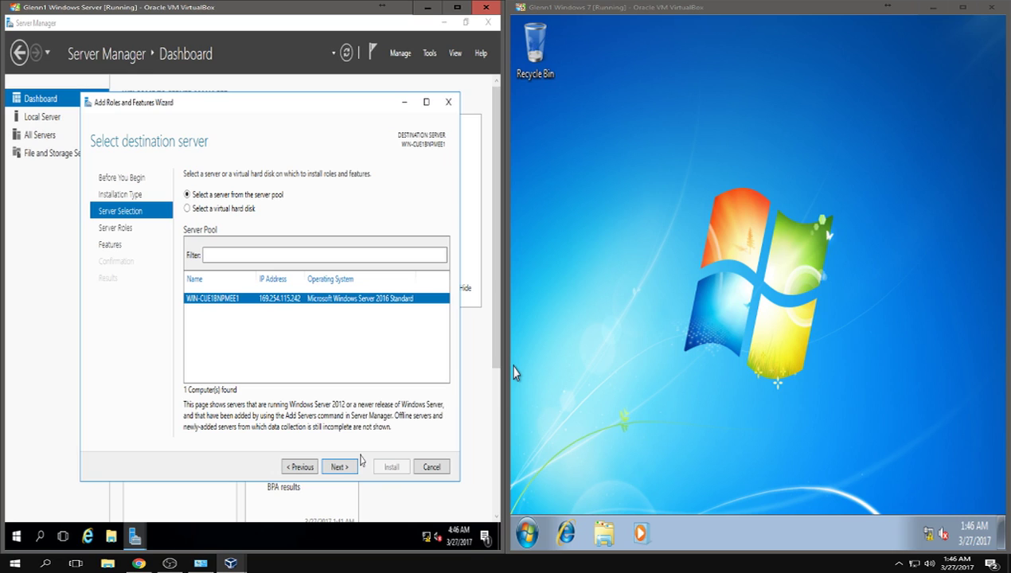
pyautogui.click(354, 467)
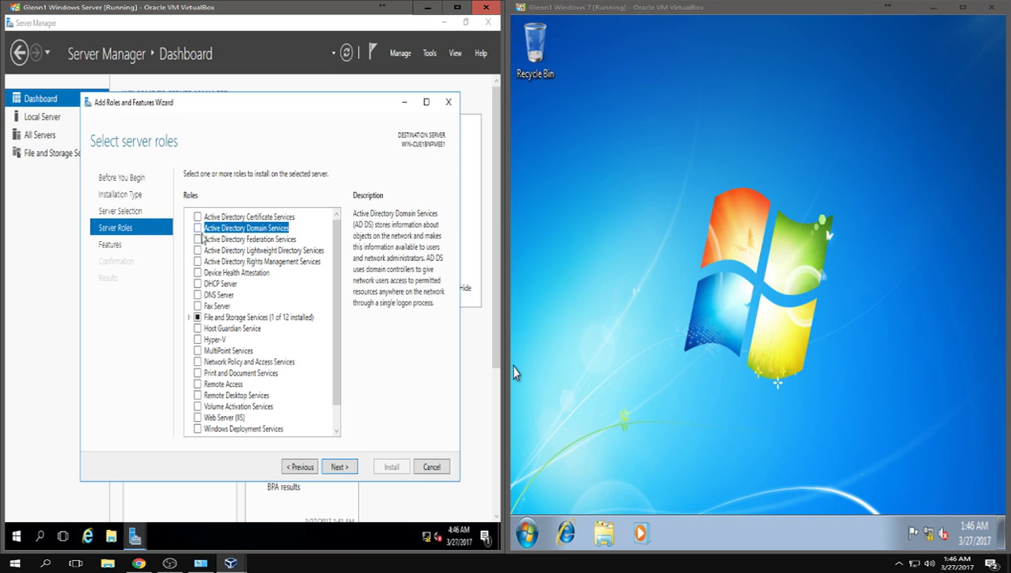
# - Tick Active Directory Domain Services and add its required management features
pyautogui.click(198, 230)
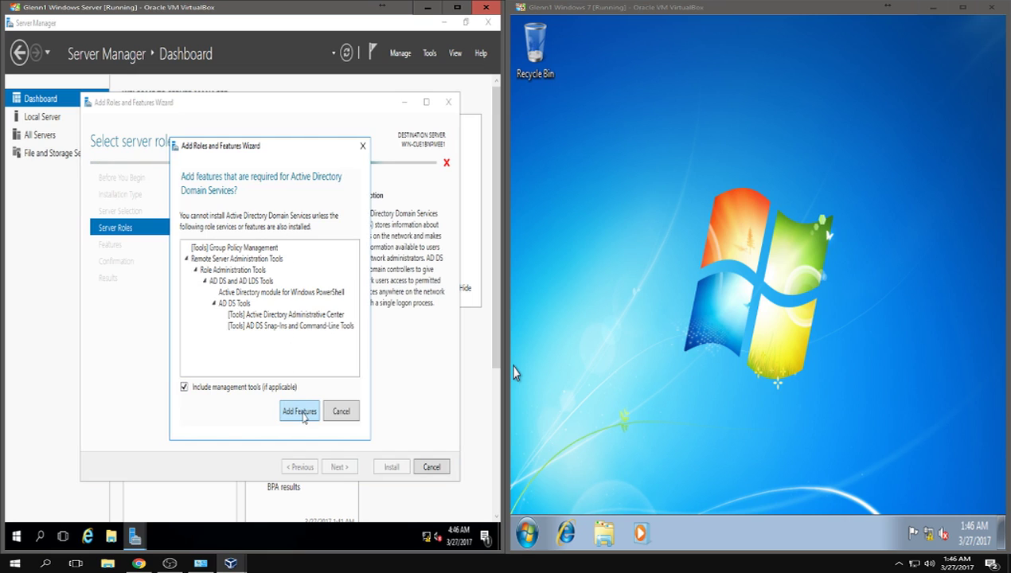
pyautogui.click(300, 413)
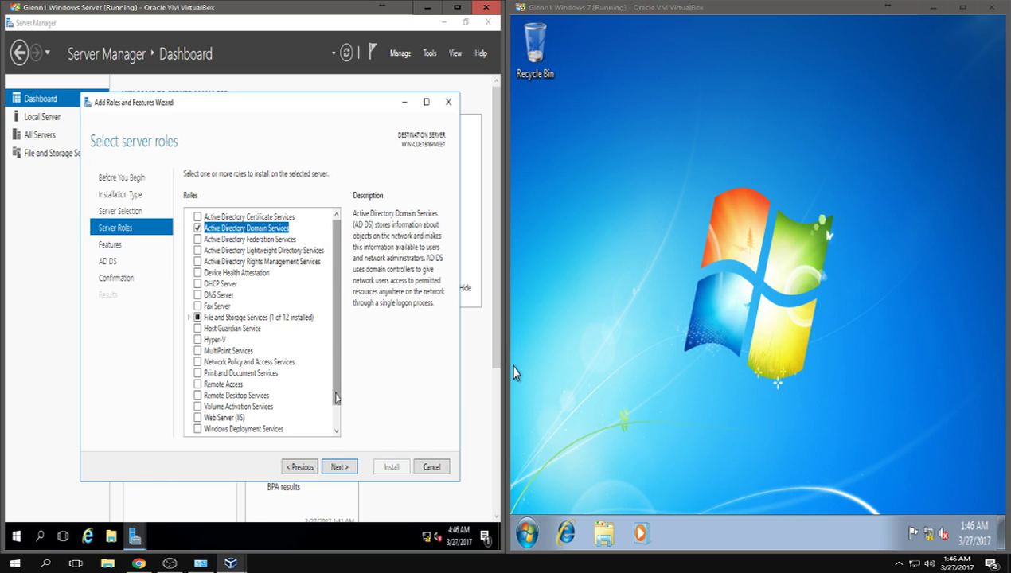
pyautogui.moveTo(334, 401); pyautogui.dragTo(351, 358)
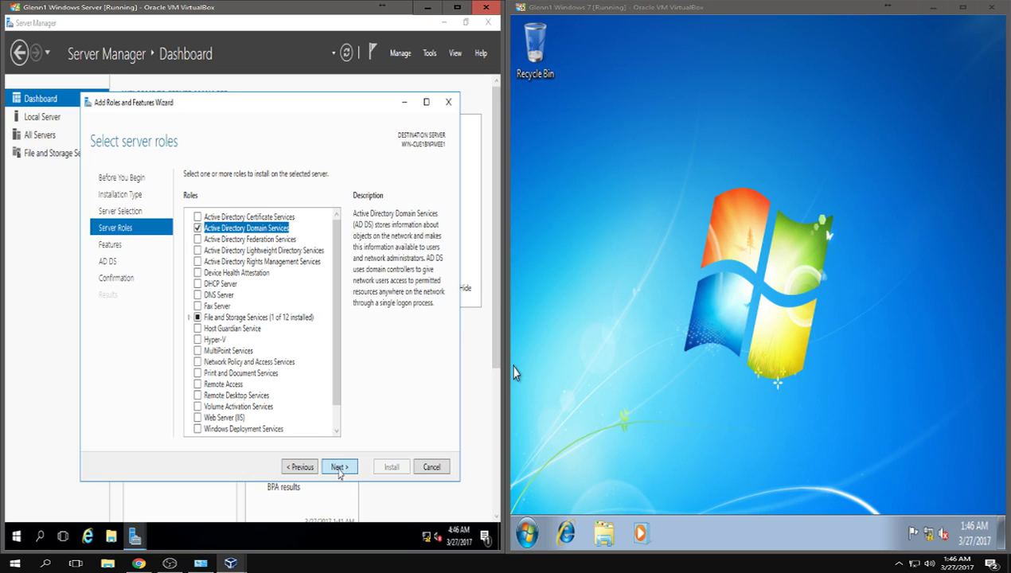
# - Go past the Features and AD DS pages, start the installation, then switch to the Windows 7 VM
pyautogui.click(338, 468)
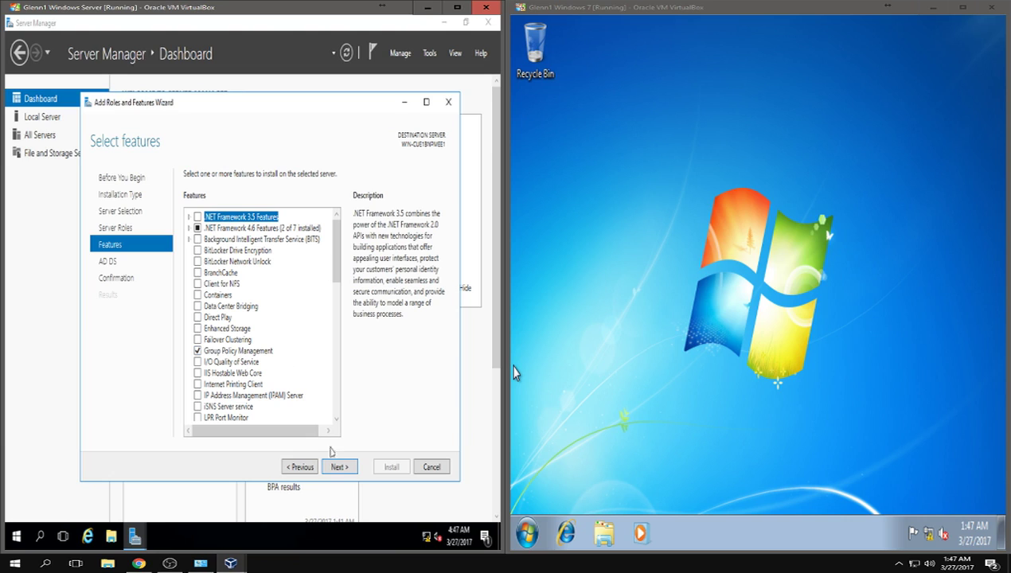
pyautogui.click(354, 468)
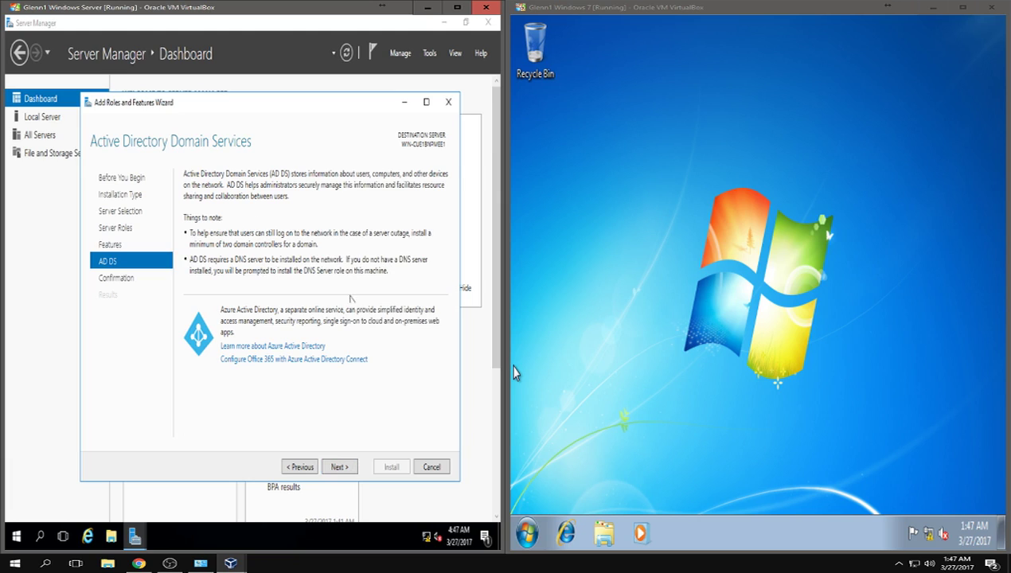
pyautogui.click(336, 471)
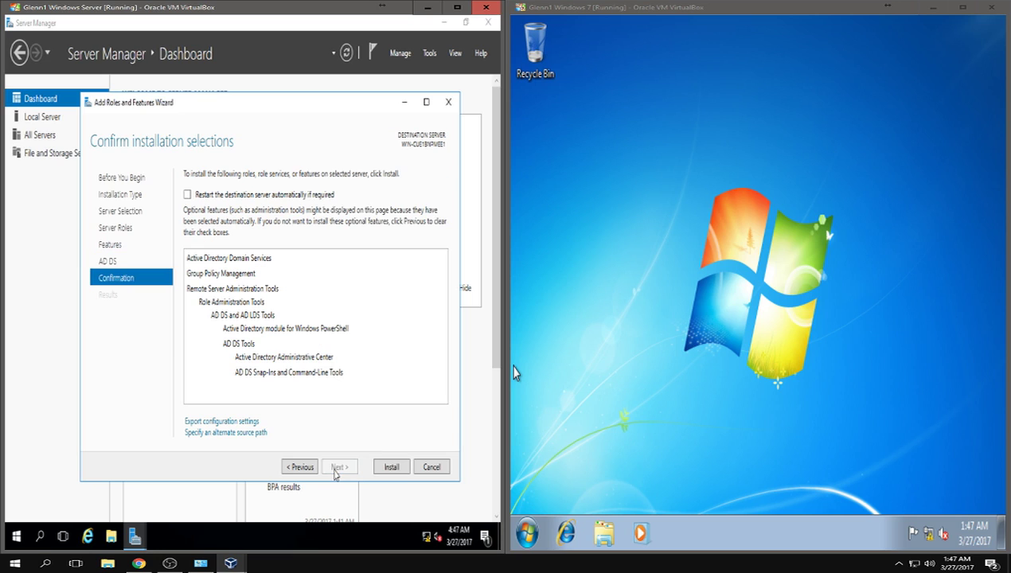
pyautogui.click(389, 468)
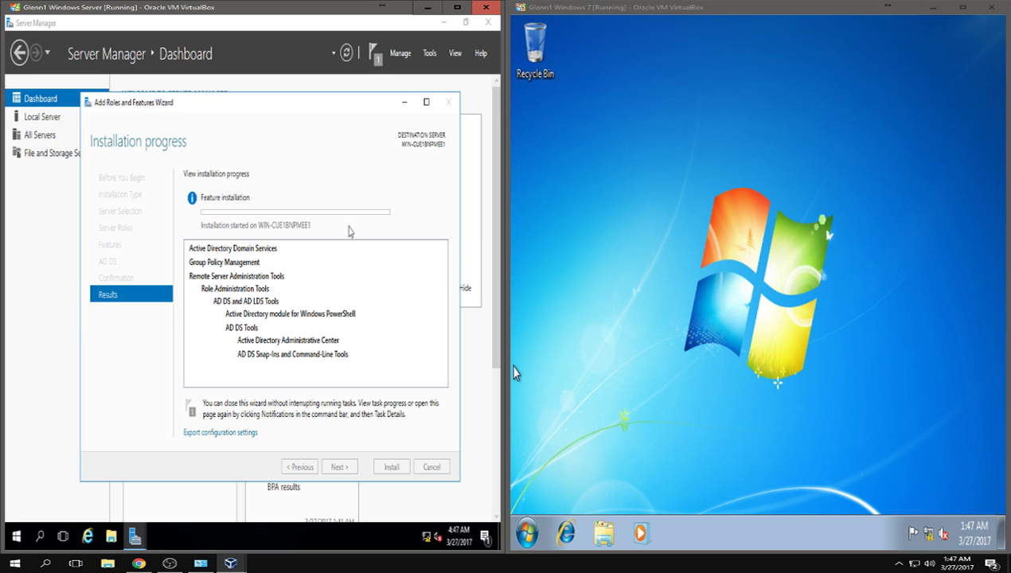
pyautogui.click(912, 473)
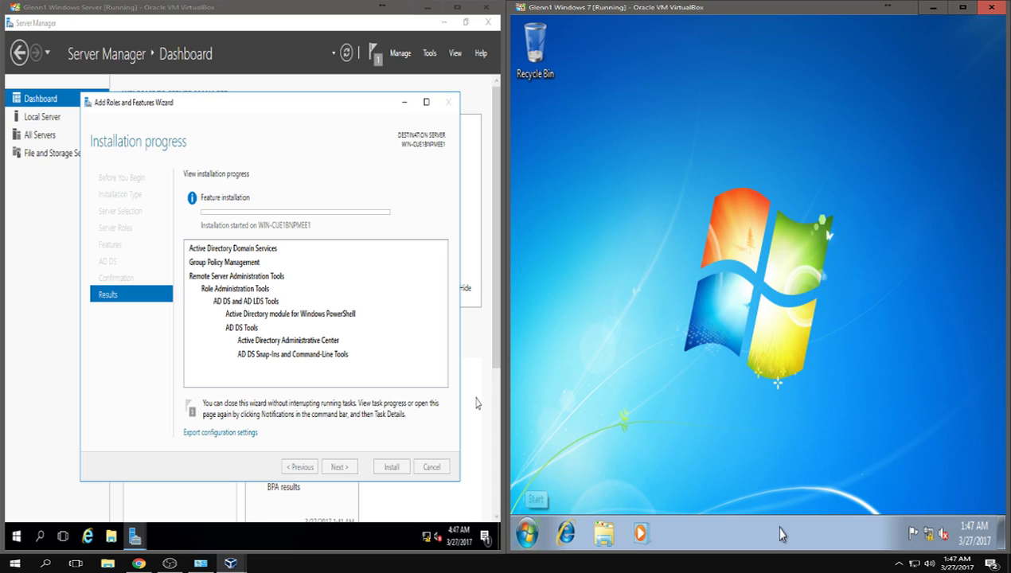
# - From Windows 7's Network and Sharing Center, open Local Area Connection's Properties
pyautogui.rightClick(929, 535)
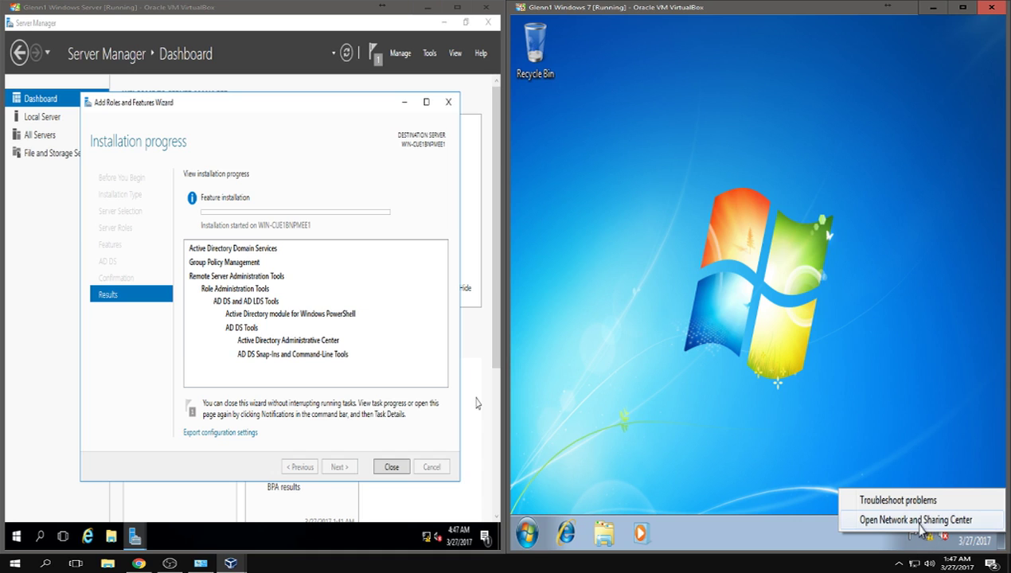
pyautogui.click(916, 524)
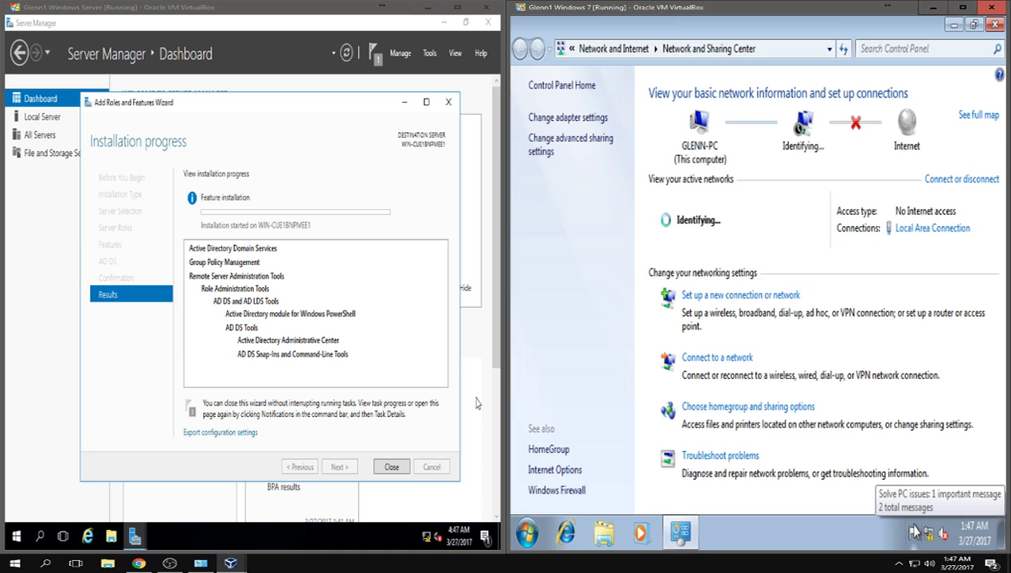
pyautogui.click(592, 118)
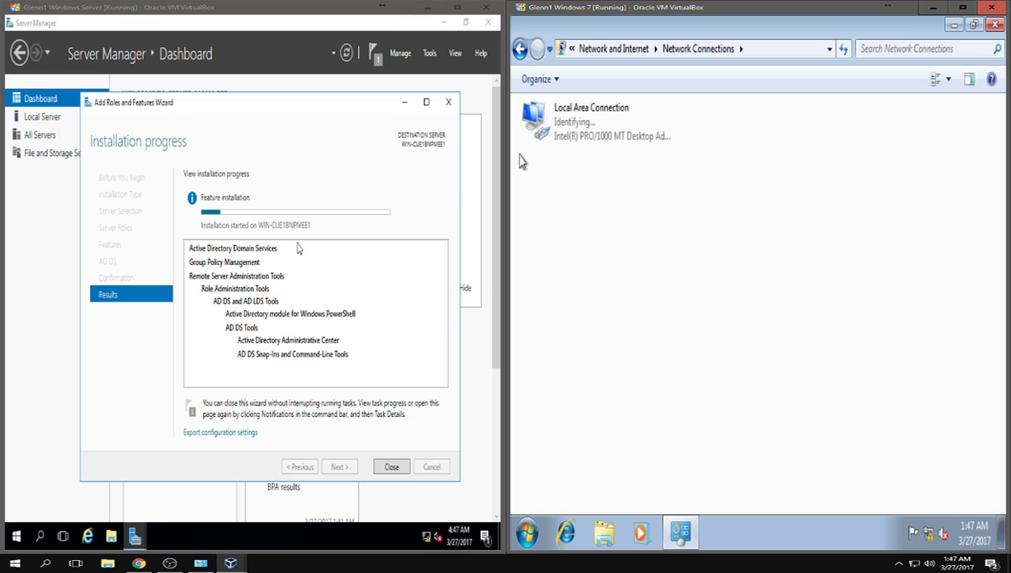
pyautogui.click(593, 111)
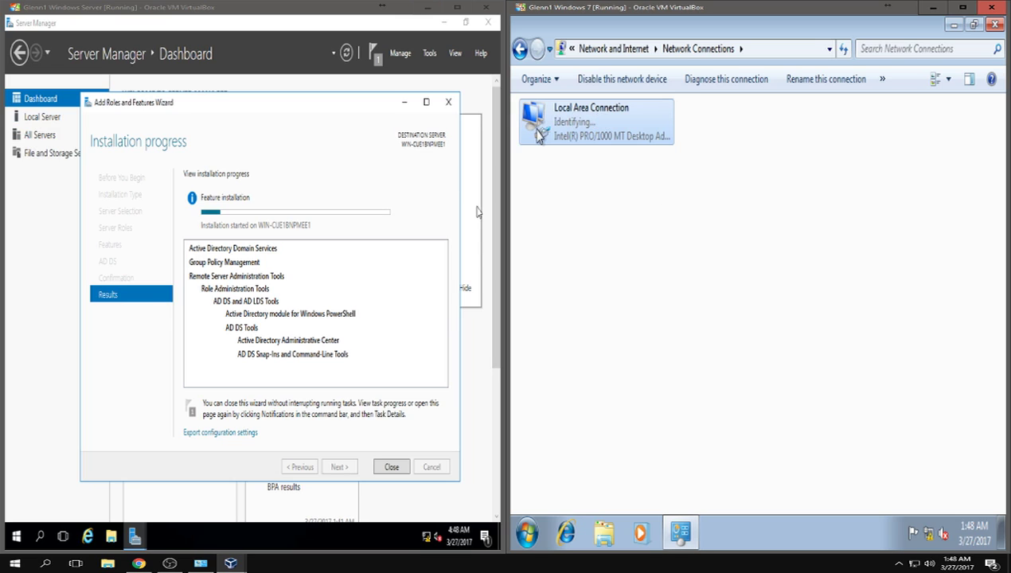
pyautogui.rightClick(626, 134)
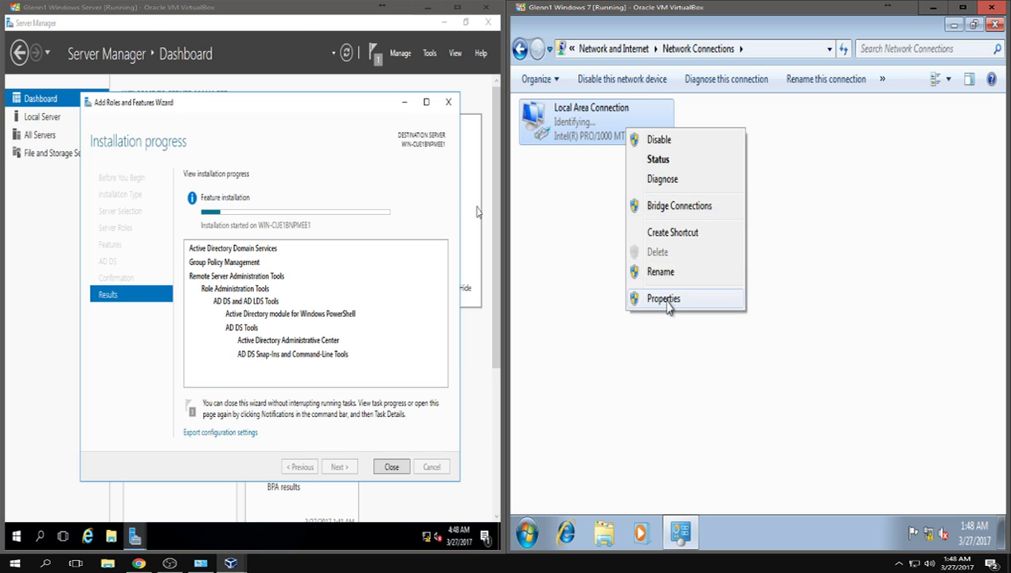
pyautogui.click(667, 299)
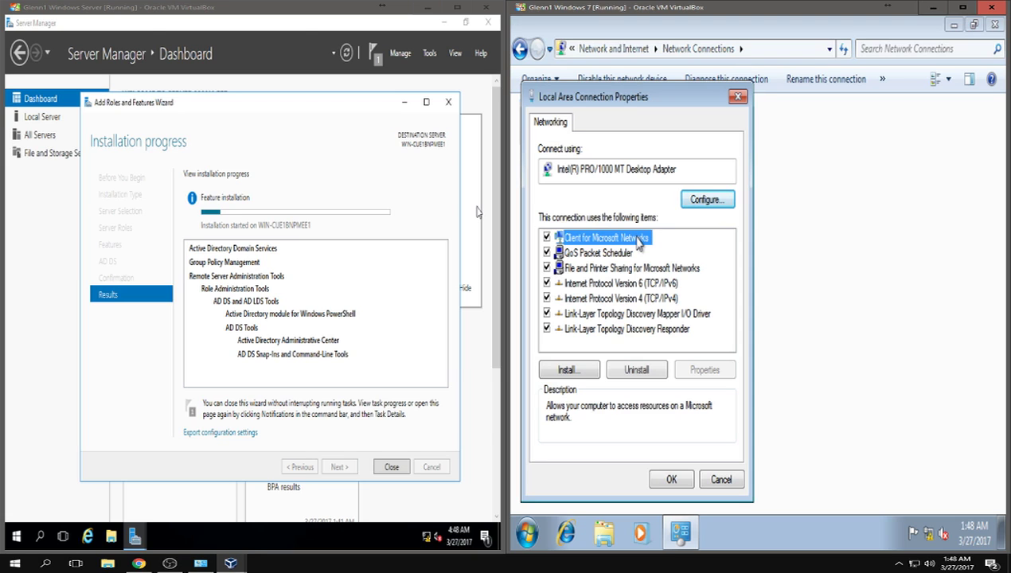
# - Set Windows 7's IPv4 to static 10.0.0.11, mask 255.0.0.0, gateway 10.0.0.1, and confirm
pyautogui.click(641, 301)
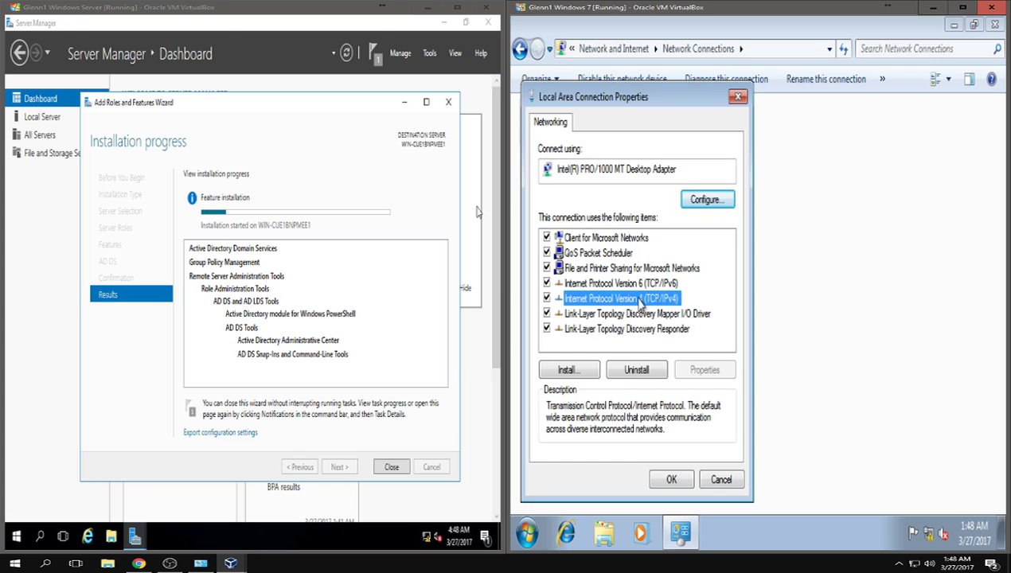
pyautogui.doubleClick(640, 300)
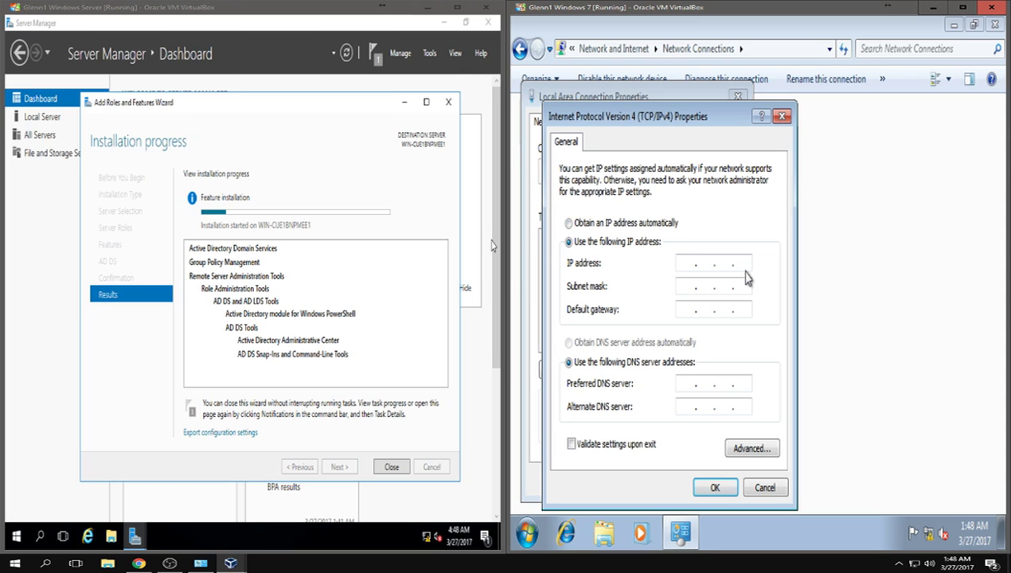
pyautogui.click(747, 272)
pyautogui.write('10.0.0.11')
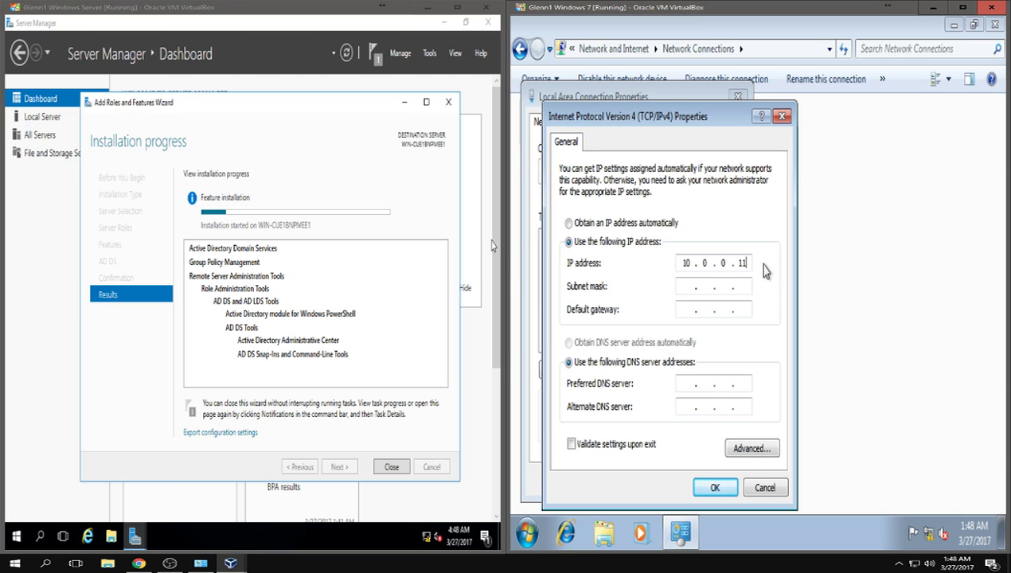
pyautogui.click(686, 285)
pyautogui.press('Tab')
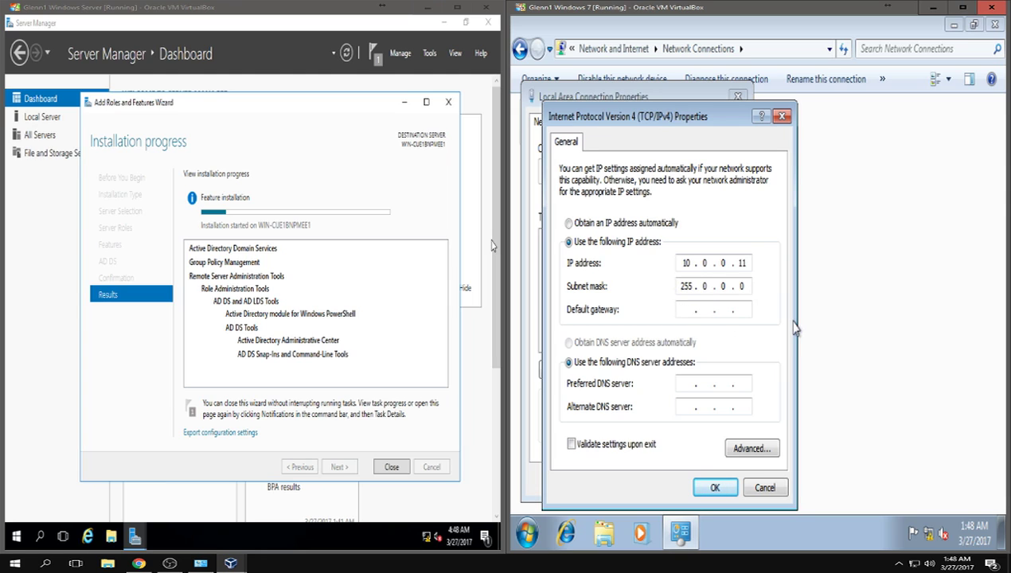
pyautogui.write('10.0.0.1')
pyautogui.click(685, 383)
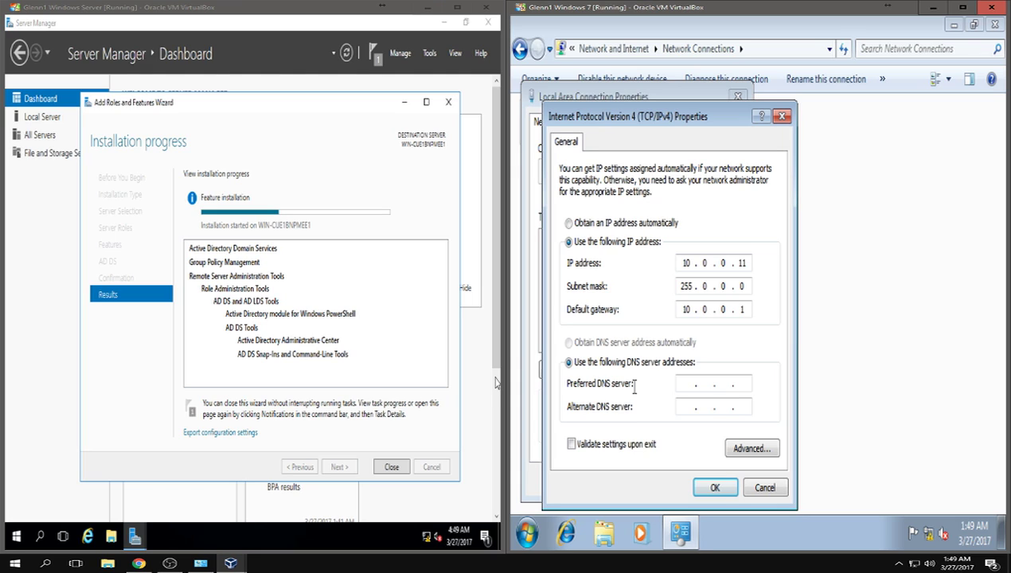
pyautogui.click(714, 487)
pyautogui.click(677, 485)
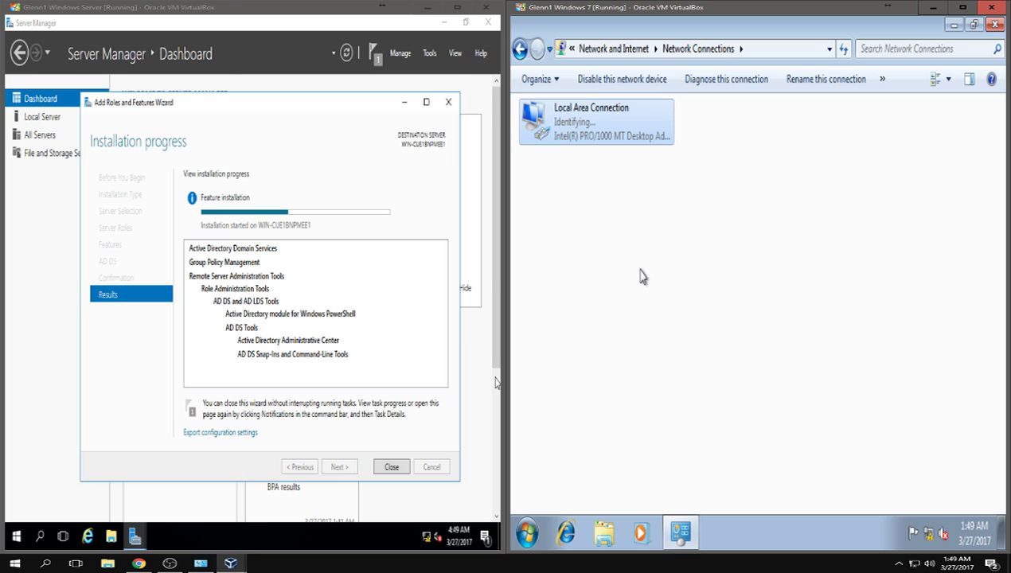
# - Set the Windows 7 network location to Home network
pyautogui.click(689, 221)
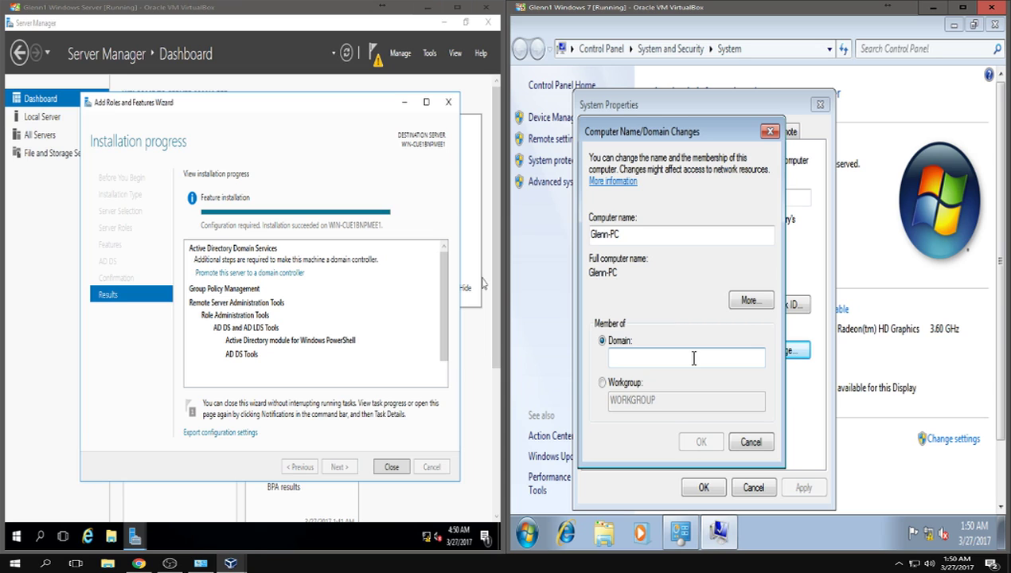
# - Close the finished Add Roles and Features wizard on the server
pyautogui.click(390, 467)
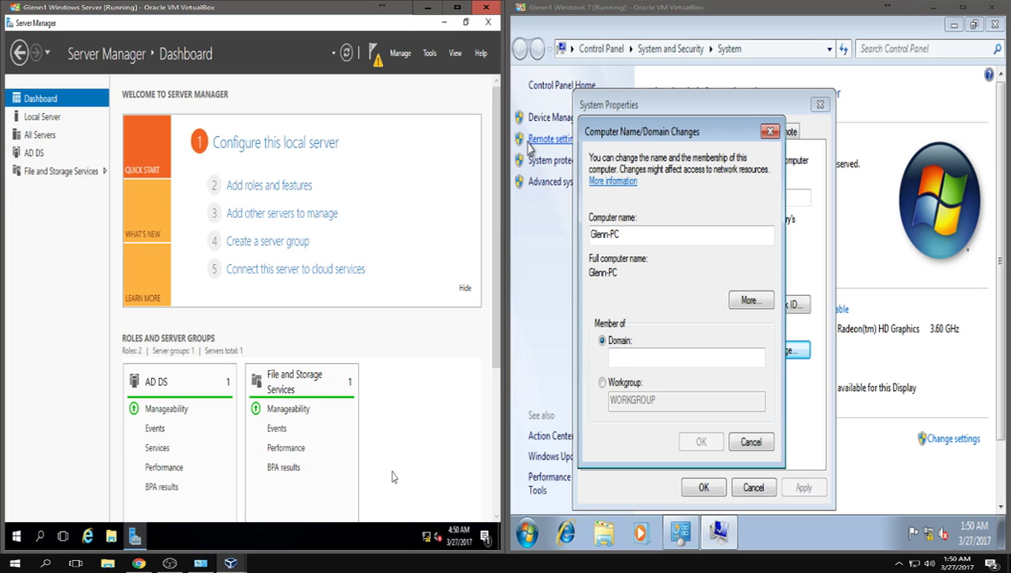
# - Choose 'Promote this server to a domain controller' from Server Manager's notifications
pyautogui.click(375, 56)
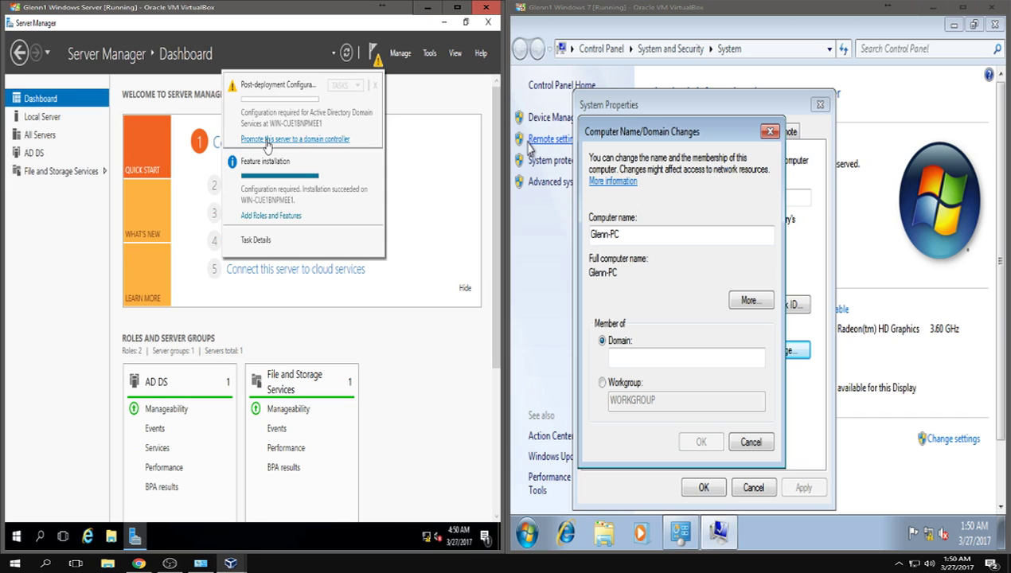
pyautogui.click(269, 140)
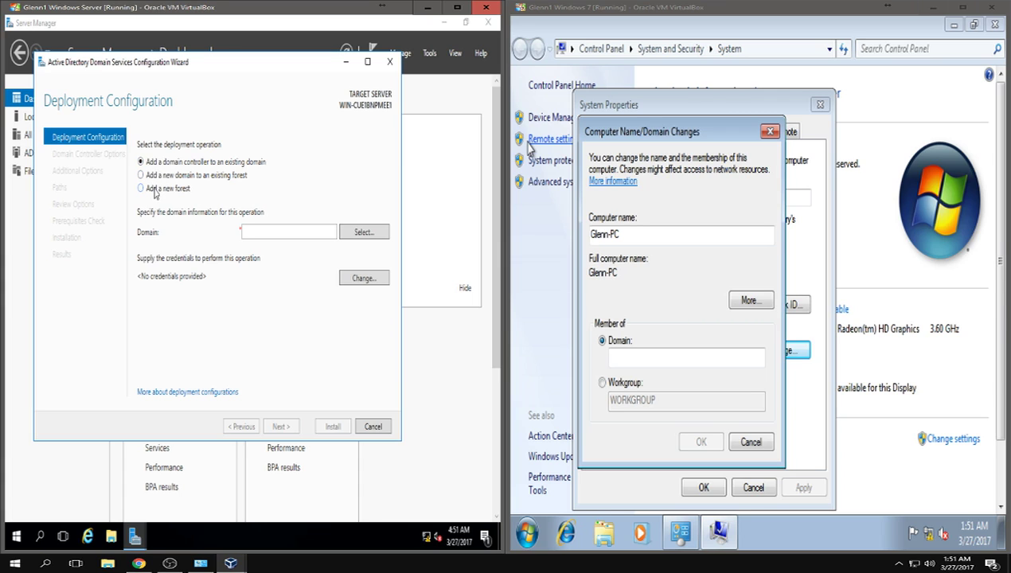
# - Choose Add a new forest with root domain name CIS320.local
pyautogui.click(156, 193)
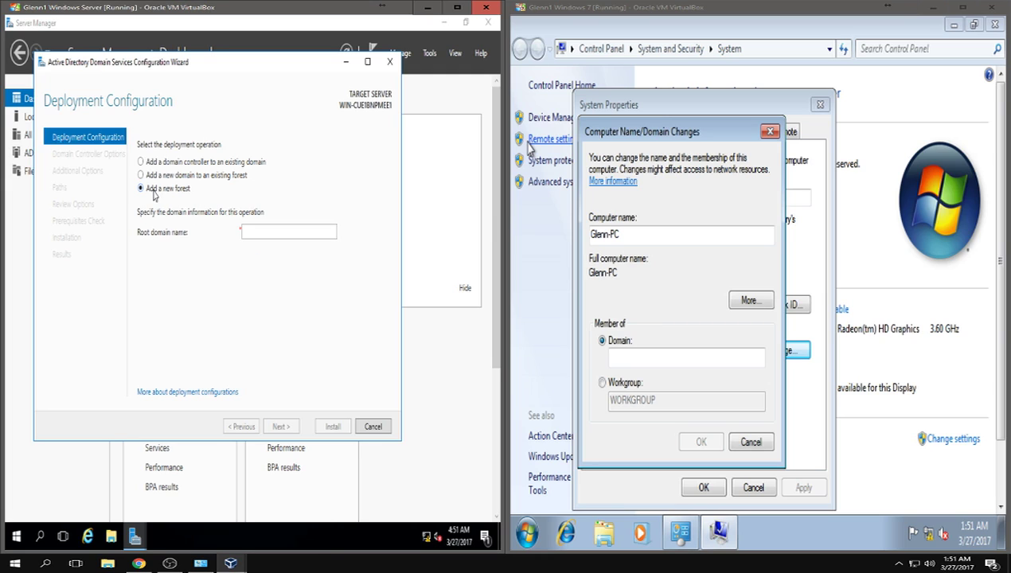
pyautogui.click(290, 232)
pyautogui.write('CIS320')
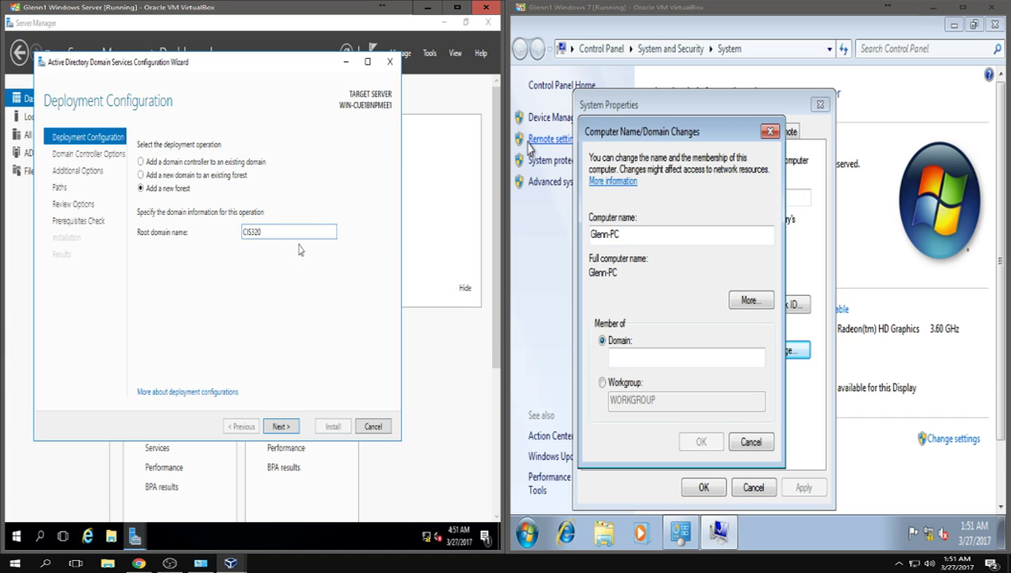
pyautogui.write('.local')
# - On Domain Controller Options, keep Windows Server Technical Preview as the forest functional level
pyautogui.click(278, 428)
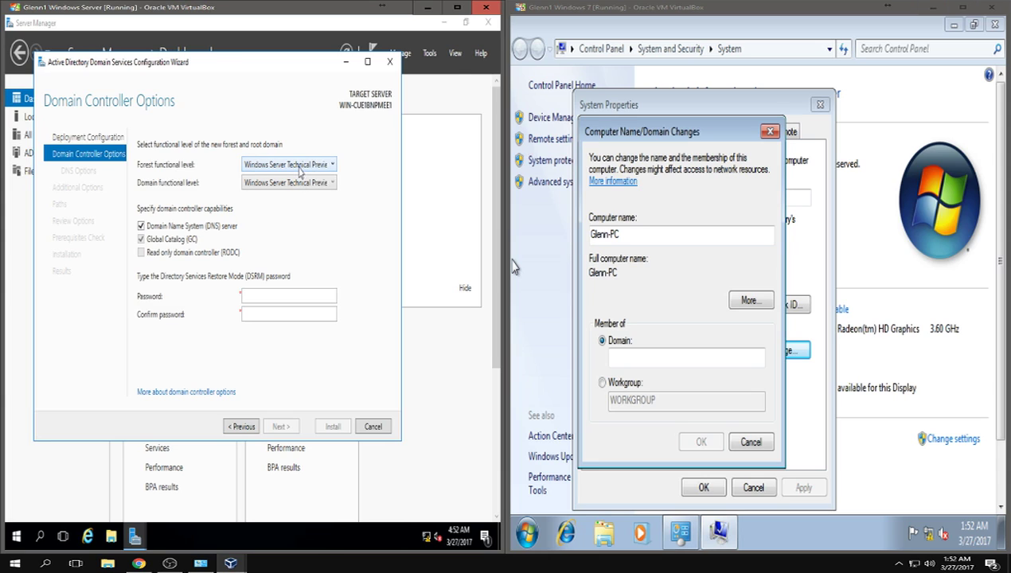
pyautogui.click(300, 167)
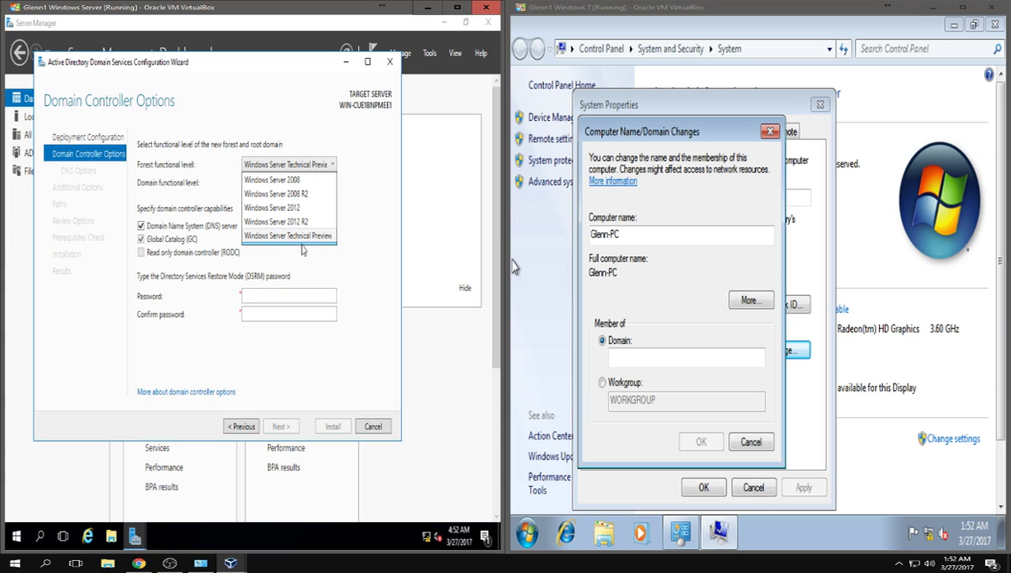
pyautogui.click(301, 242)
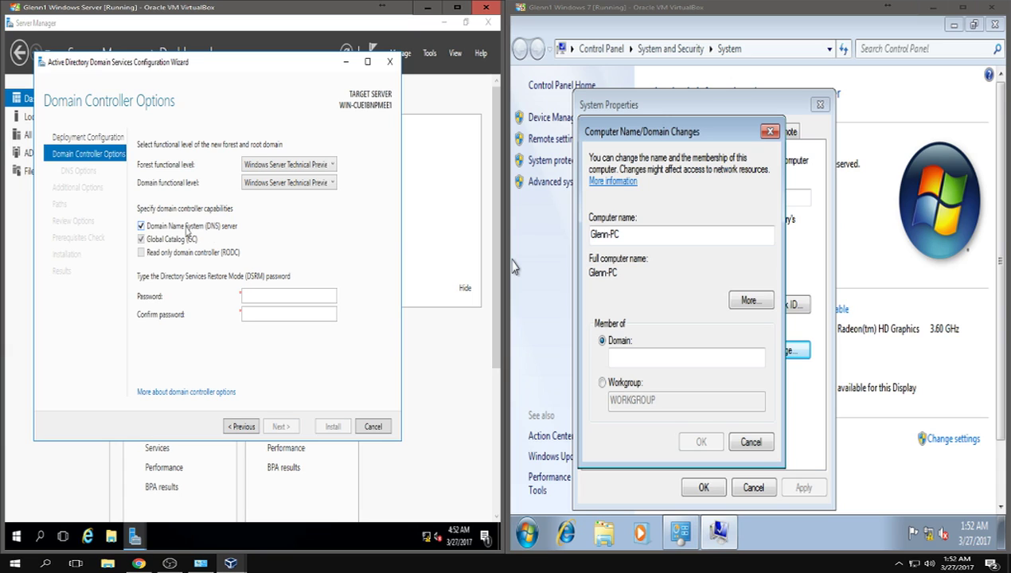
# - Enter and confirm the Directory Services Restore Mode password
pyautogui.click(255, 296)
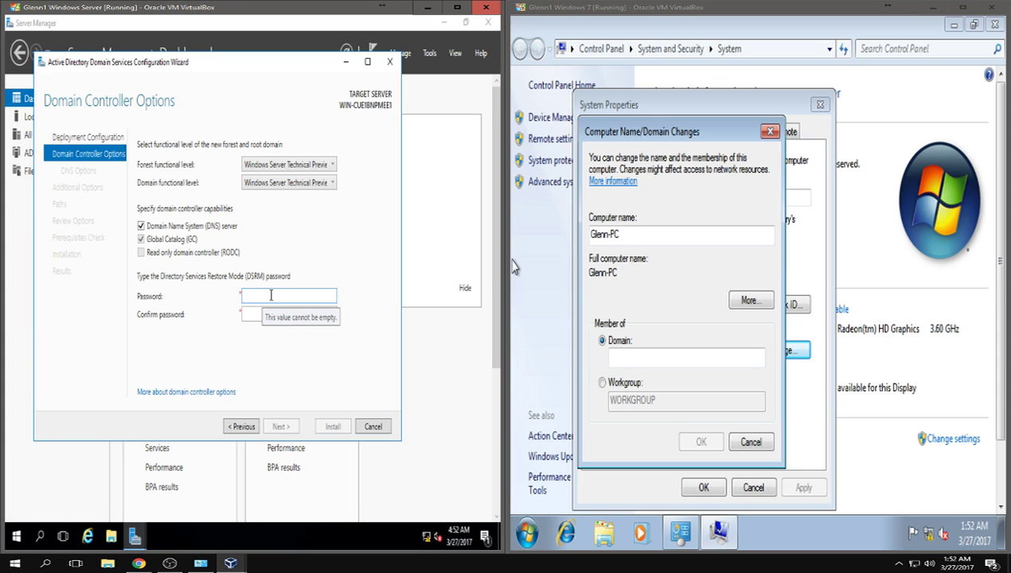
pyautogui.write('Password1!')
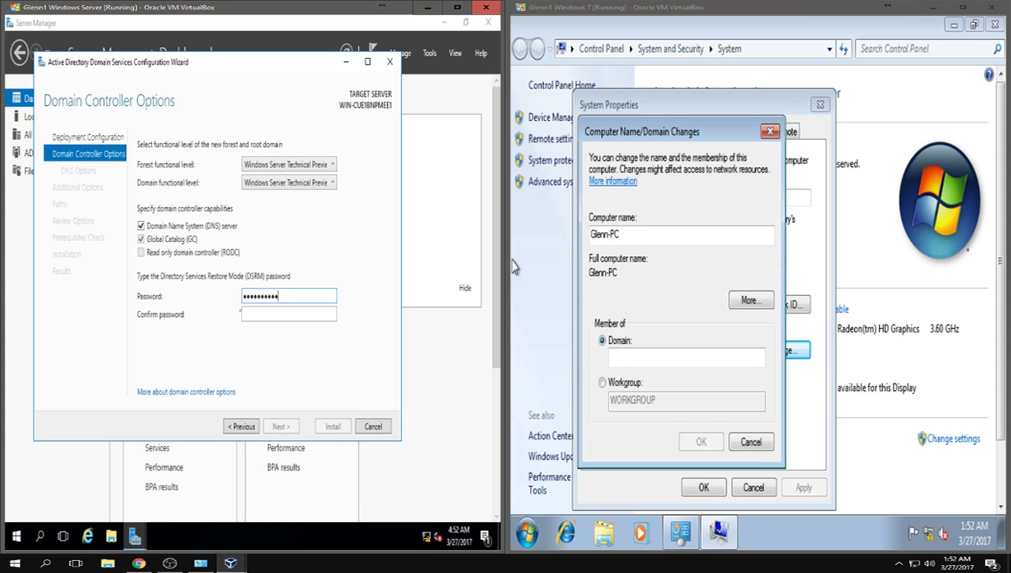
pyautogui.press('Tab')
pyautogui.write('Password1!')
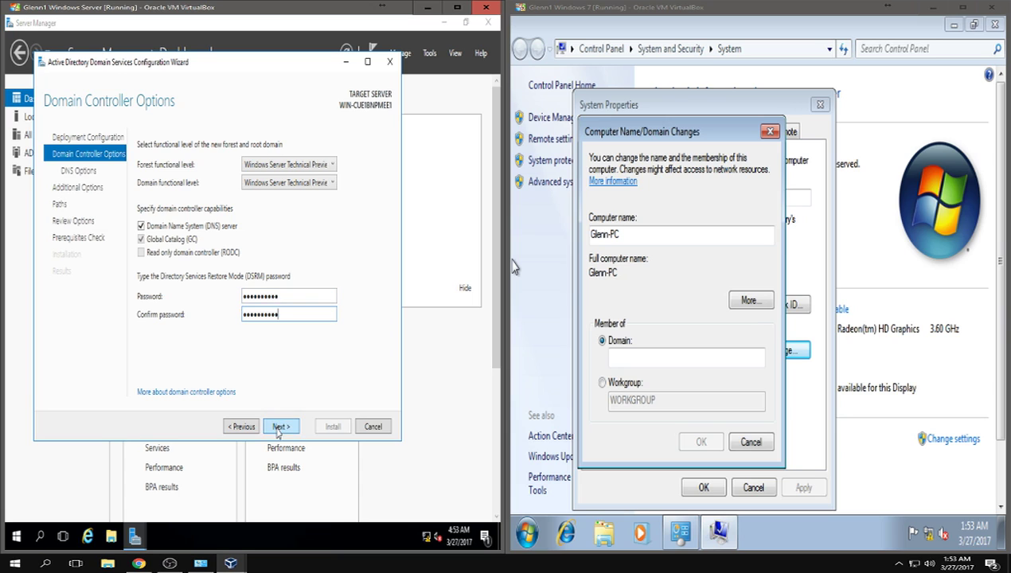
pyautogui.click(278, 427)
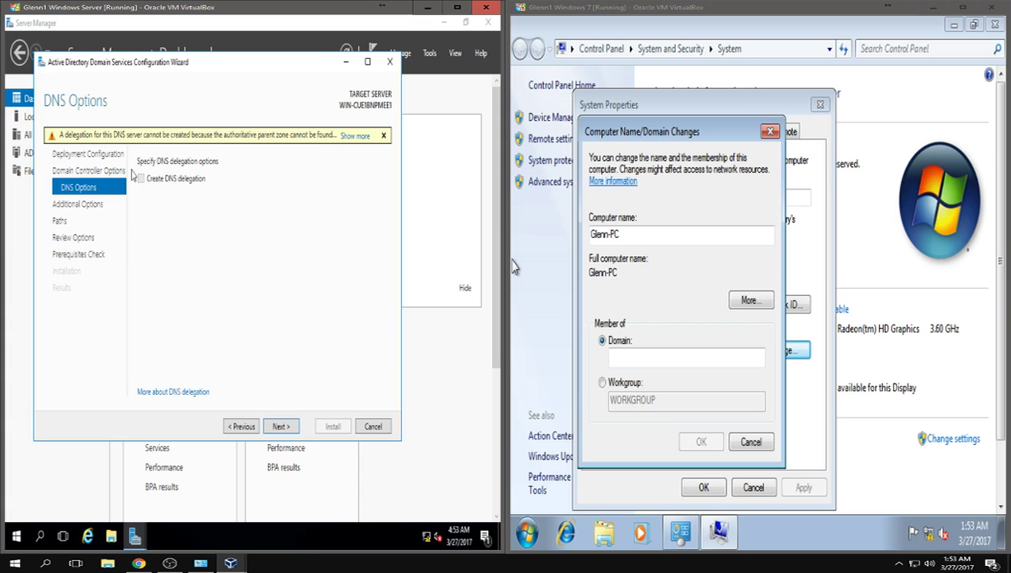
pyautogui.click(355, 136)
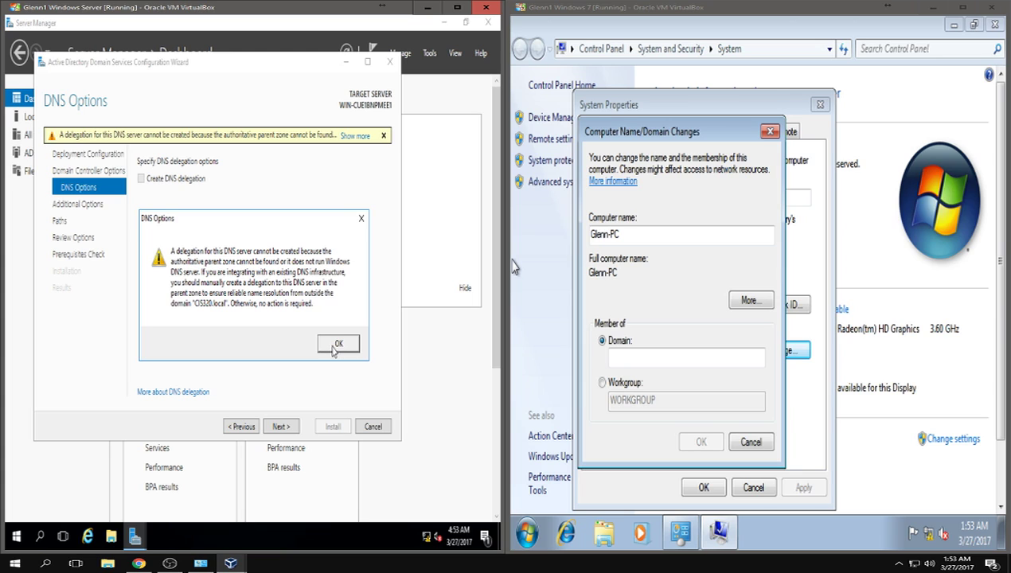
pyautogui.click(337, 344)
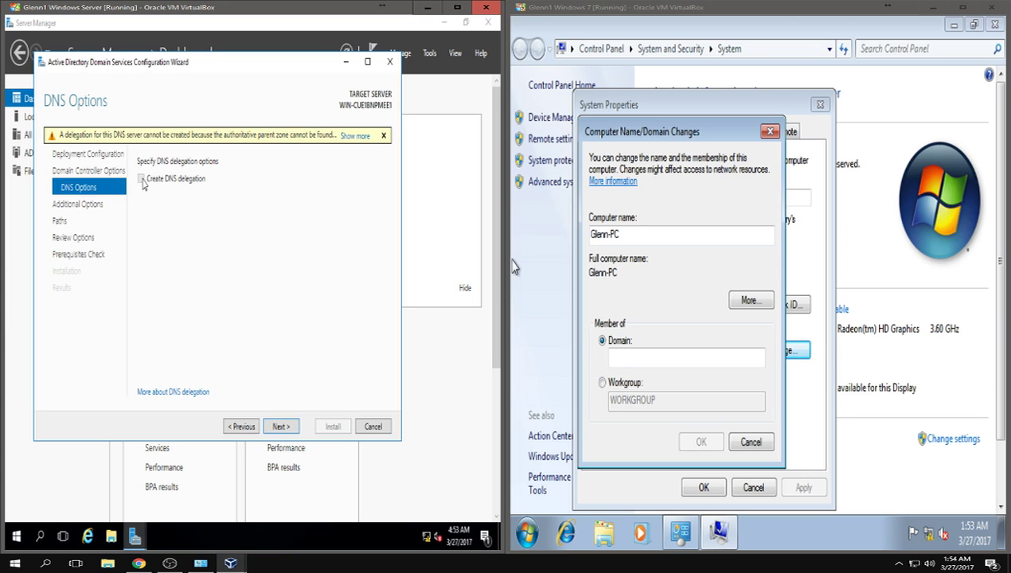
# - Pass DNS Options without delegation and accept NetBIOS name CIS320 to reach Paths
pyautogui.click(283, 429)
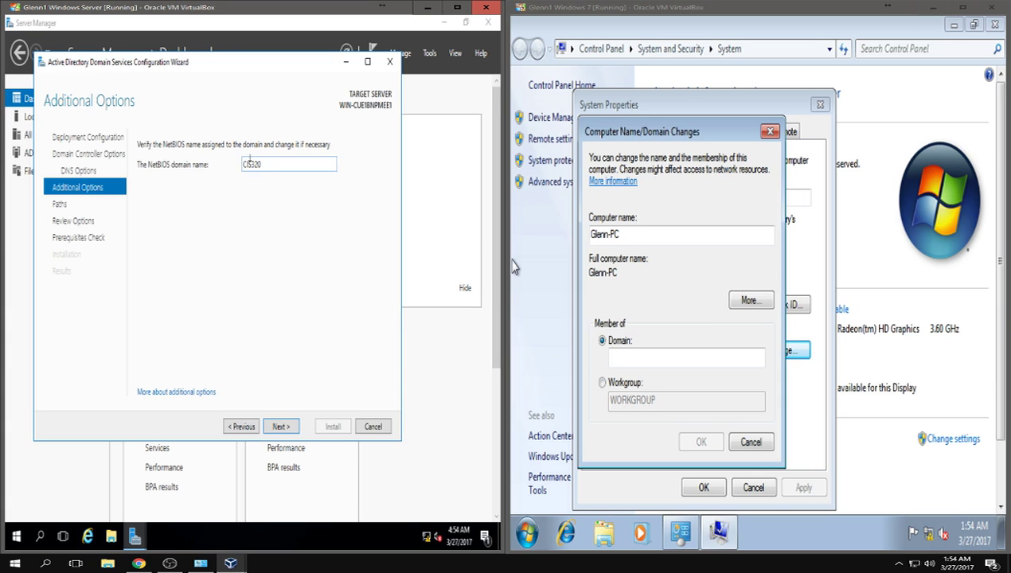
pyautogui.click(280, 427)
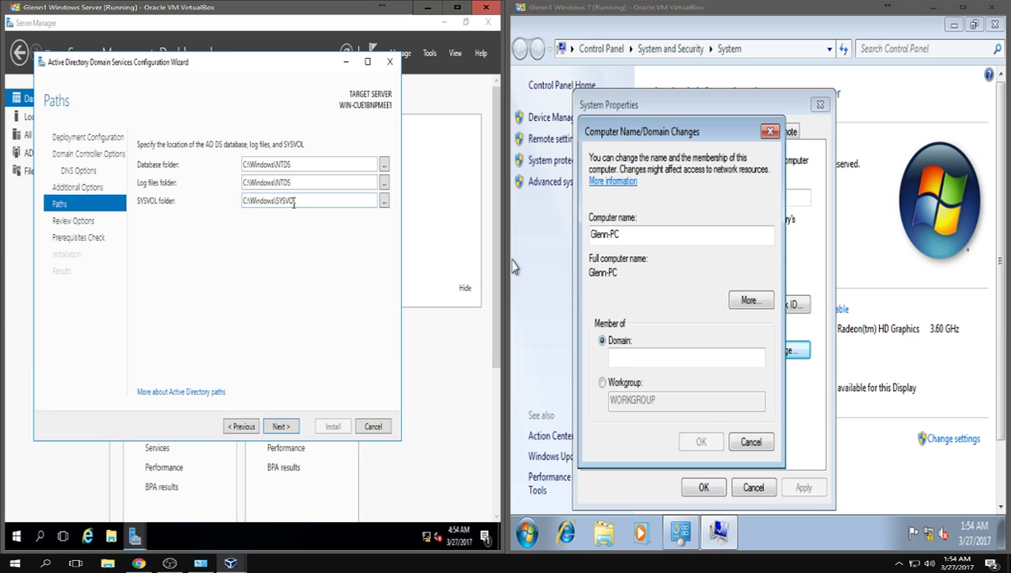
# - Keep default NTDS and SYSVOL paths, review the summary, and run the prerequisites check
pyautogui.click(283, 430)
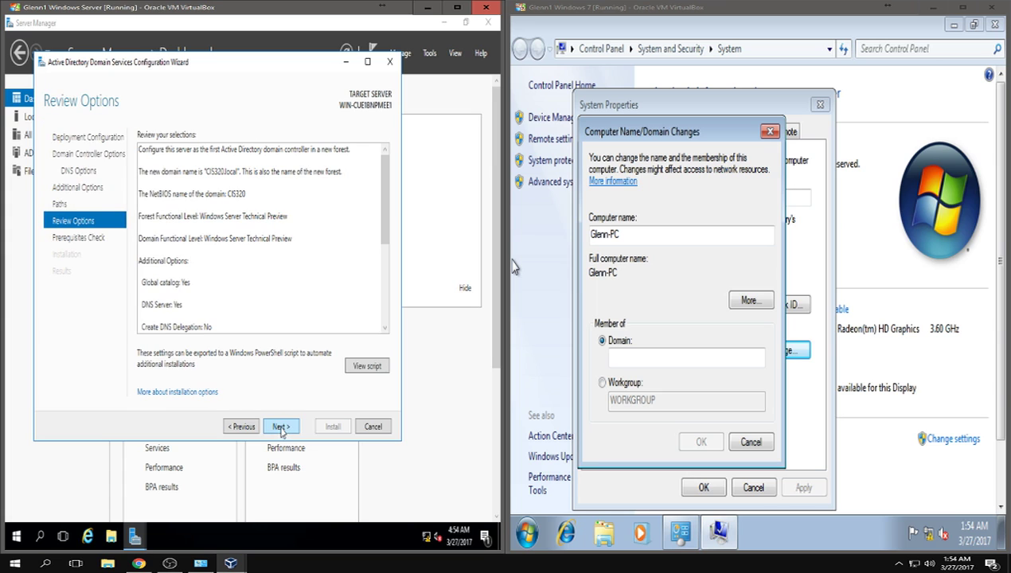
pyautogui.scroll(-5, 264, 295)
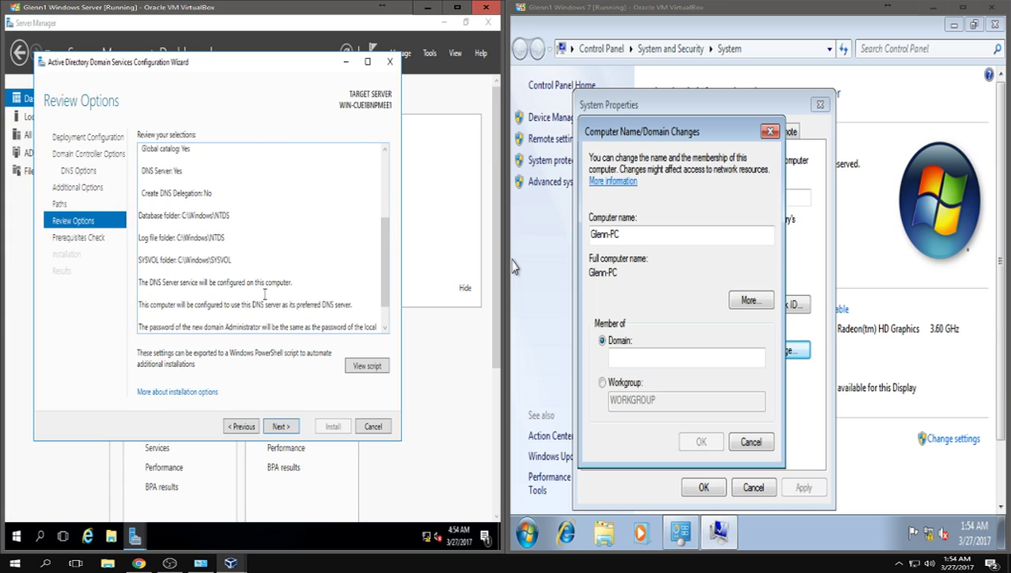
pyautogui.scroll(5, 264, 294)
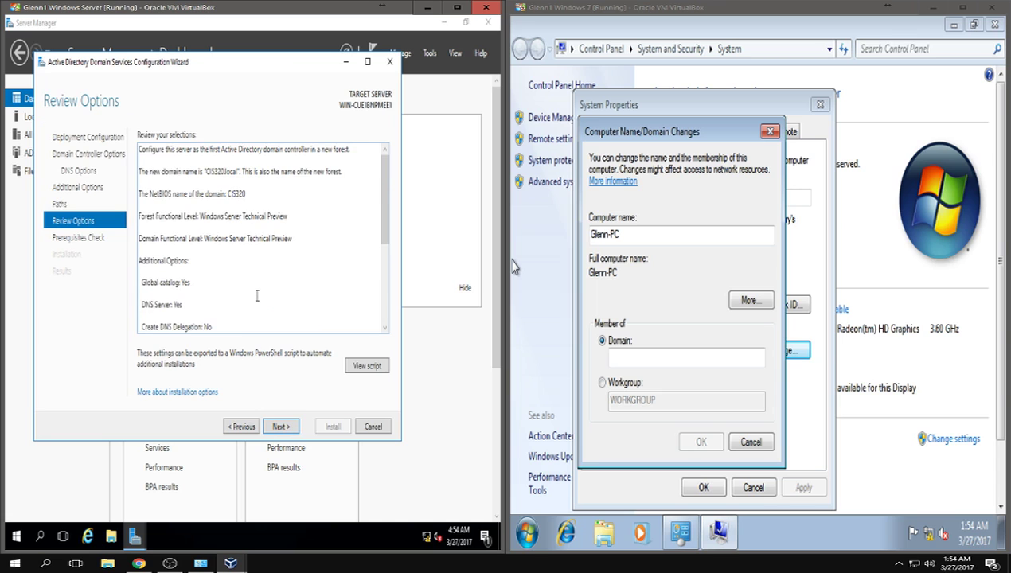
pyautogui.scroll(-2, 256, 296)
pyautogui.scroll(1, 256, 296)
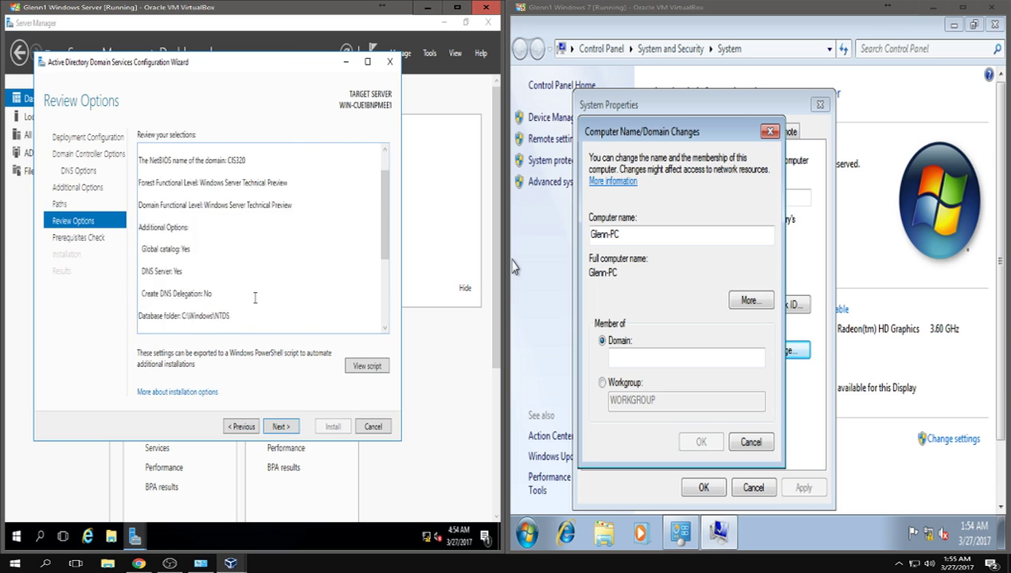
pyautogui.scroll(-3, 255, 300)
pyautogui.click(277, 426)
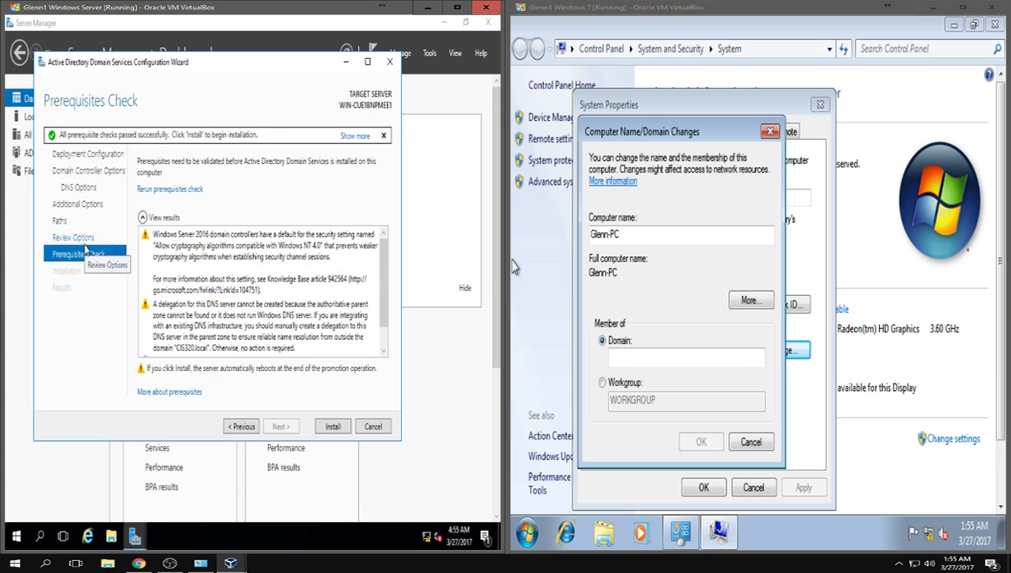
# - Review the prerequisite warnings and start installing Active Directory Domain Services
pyautogui.click(263, 248)
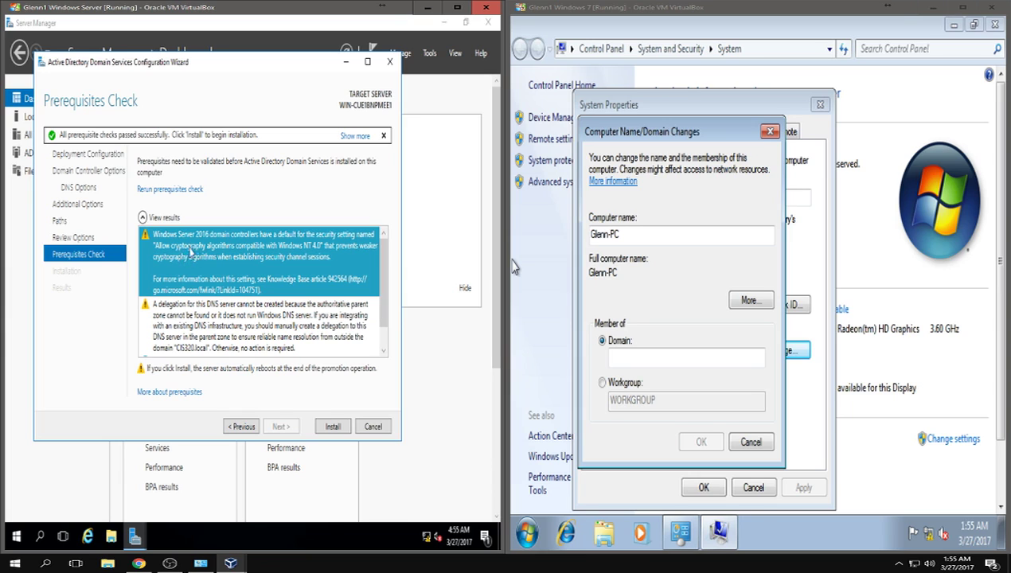
pyautogui.scroll(-1, 205, 251)
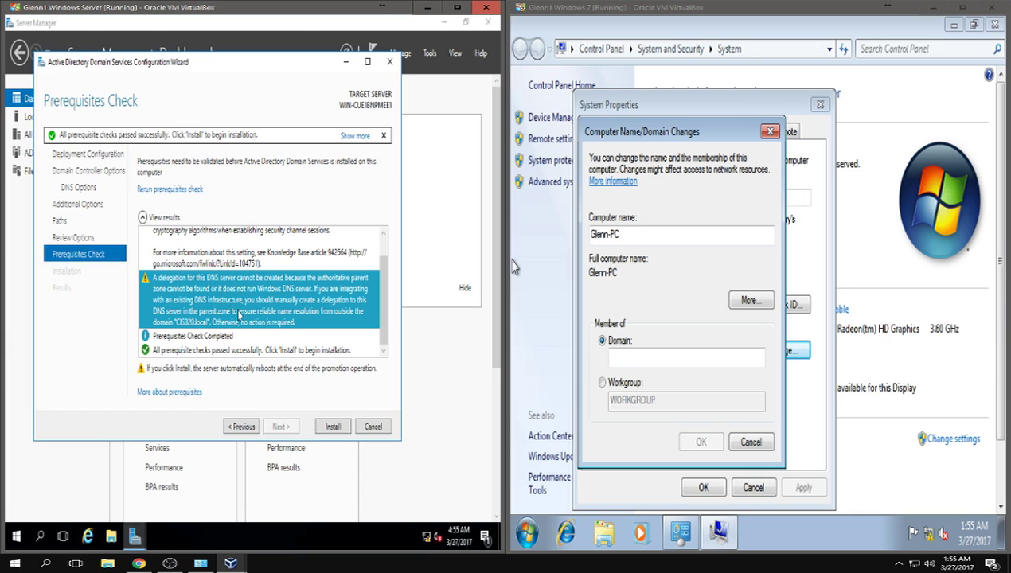
pyautogui.click(326, 428)
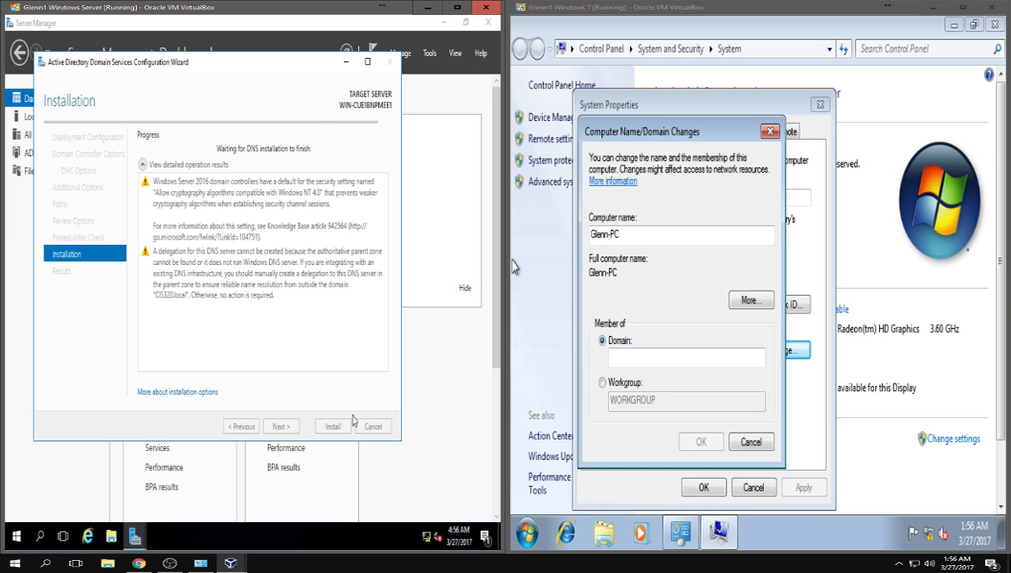
# - Mute the screen recorder's microphone while the AD DS installation continues
pyautogui.click(170, 563)
pyautogui.click(645, 381)
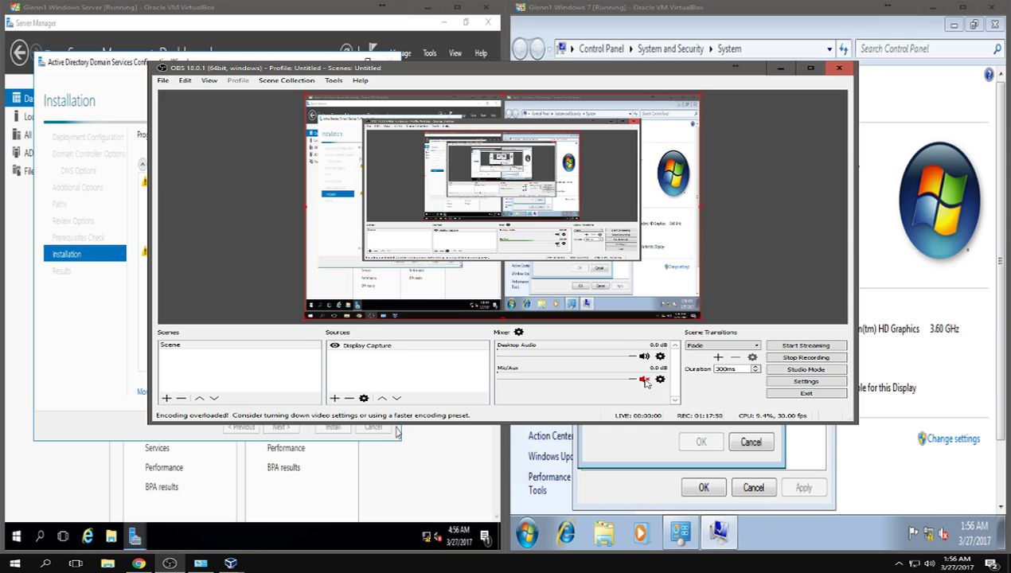
pyautogui.click(780, 68)
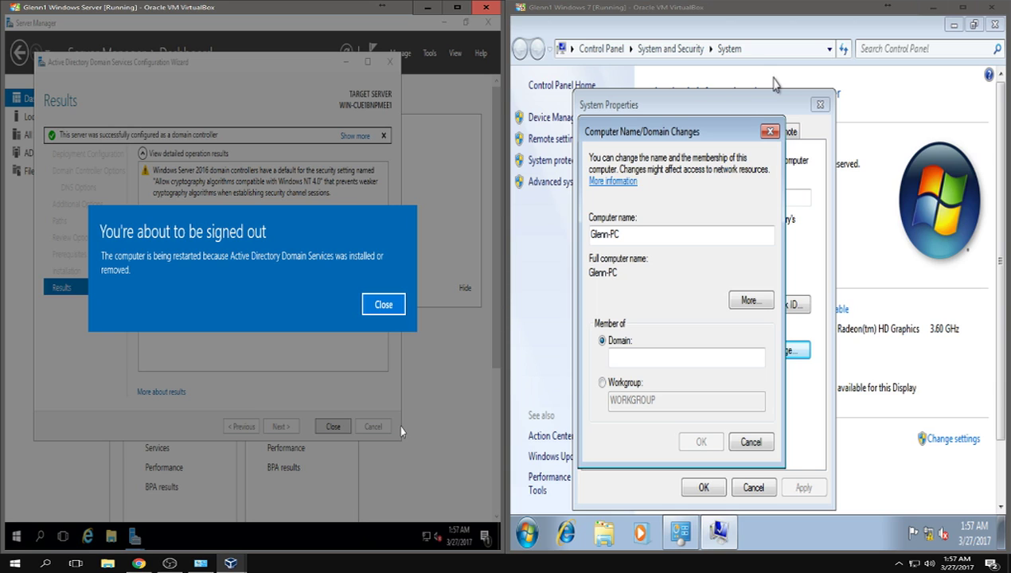
# - Close the sign-out notice so the server VM restarts as a domain controller
pyautogui.click(332, 426)
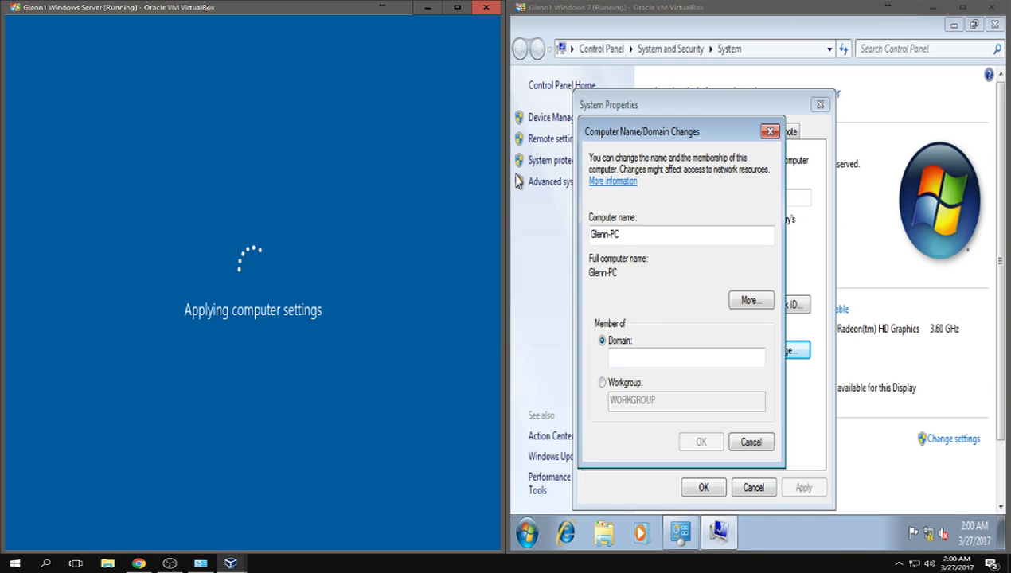
pyautogui.click(899, 564)
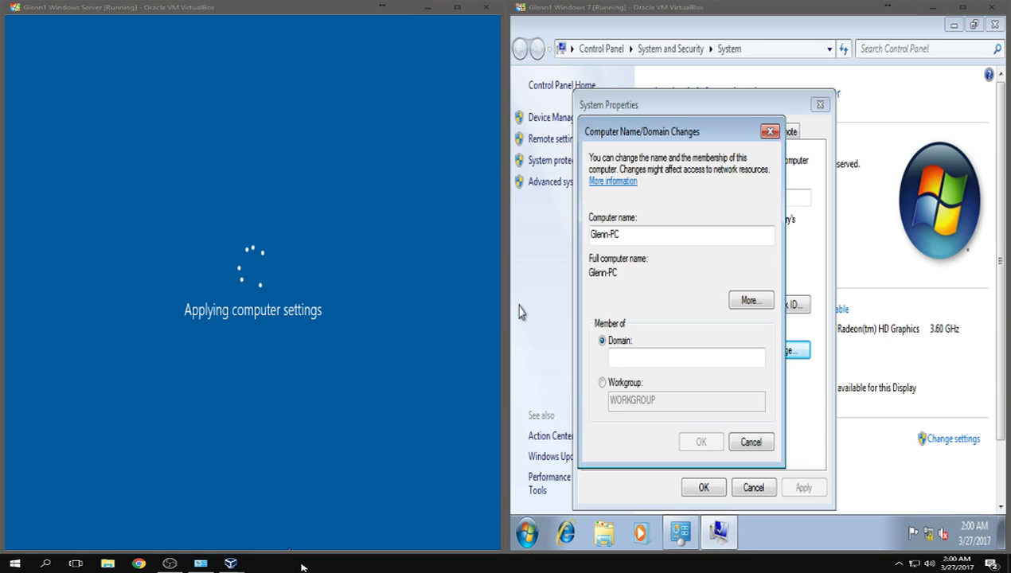
# - Select the Domain field on the Windows 7 VM to enter CIS320.local
pyautogui.click(664, 361)
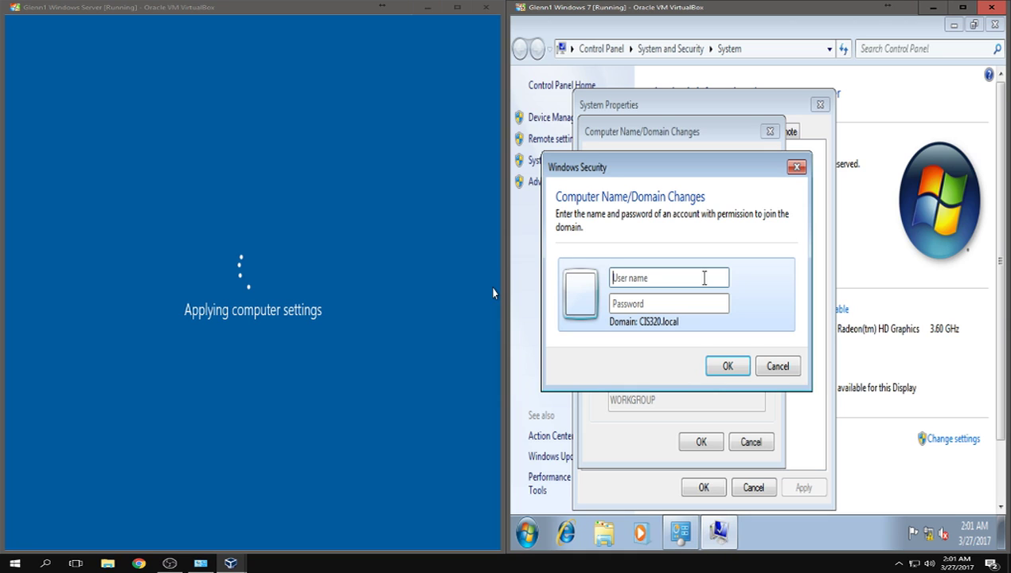
# - Enter the administrator user name and password for the domain join, then sign in to the server
pyautogui.write('administrator')
pyautogui.press('Tab')
pyautogui.write('P')
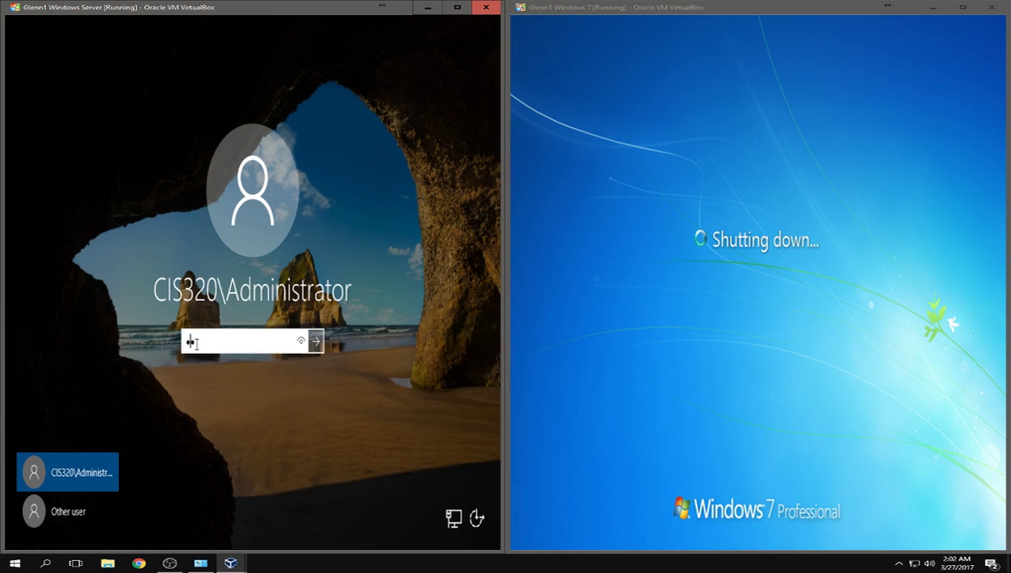
pyautogui.write('********')
pyautogui.press('Return')
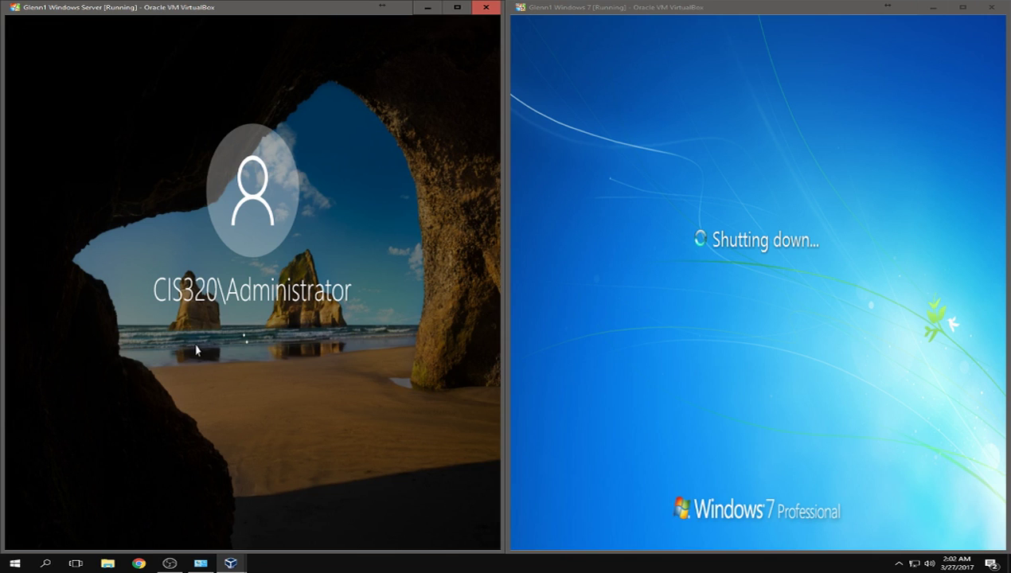
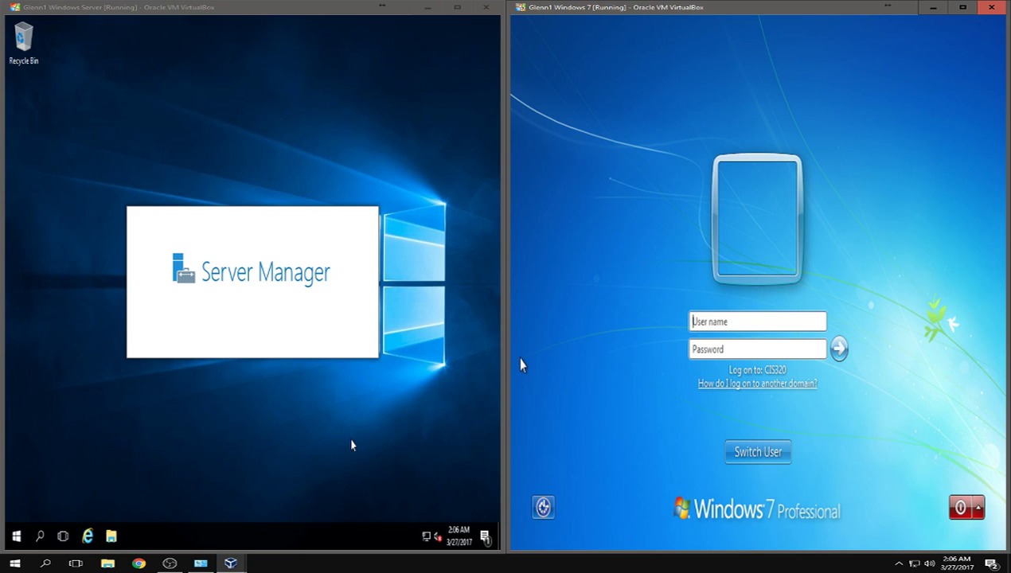
# - Launch Internet Explorer from the Windows Server VM's taskbar
pyautogui.moveTo(427, 538)
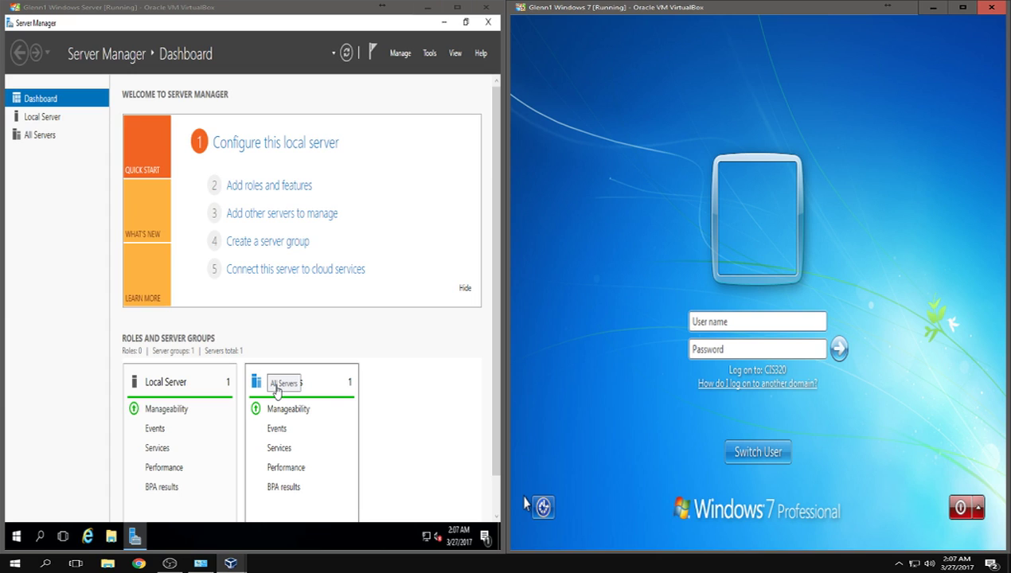
pyautogui.click(88, 538)
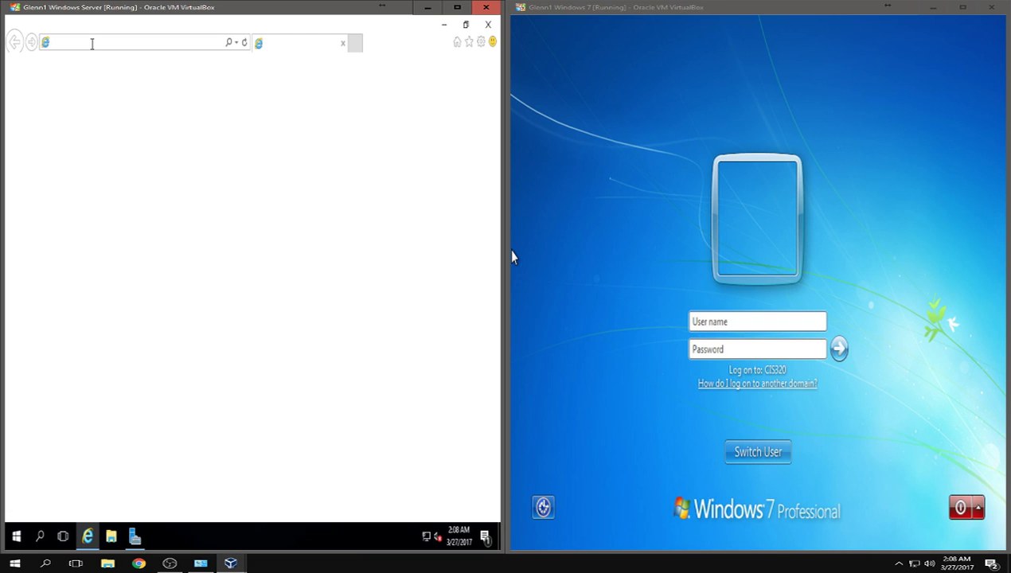
pyautogui.click(389, 148)
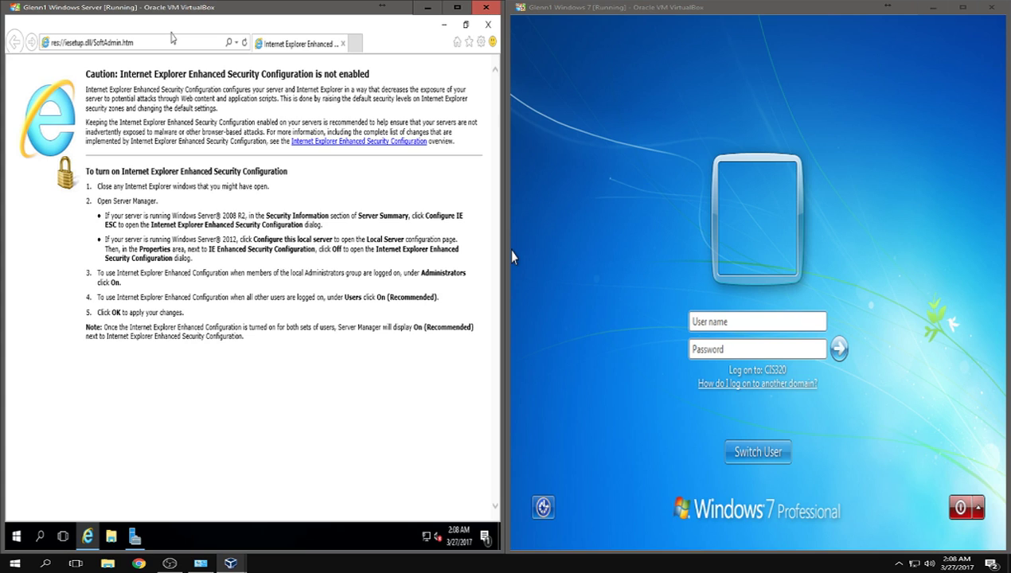
pyautogui.click(168, 43)
pyautogui.write('10.0.0.1')
pyautogui.press('Return')
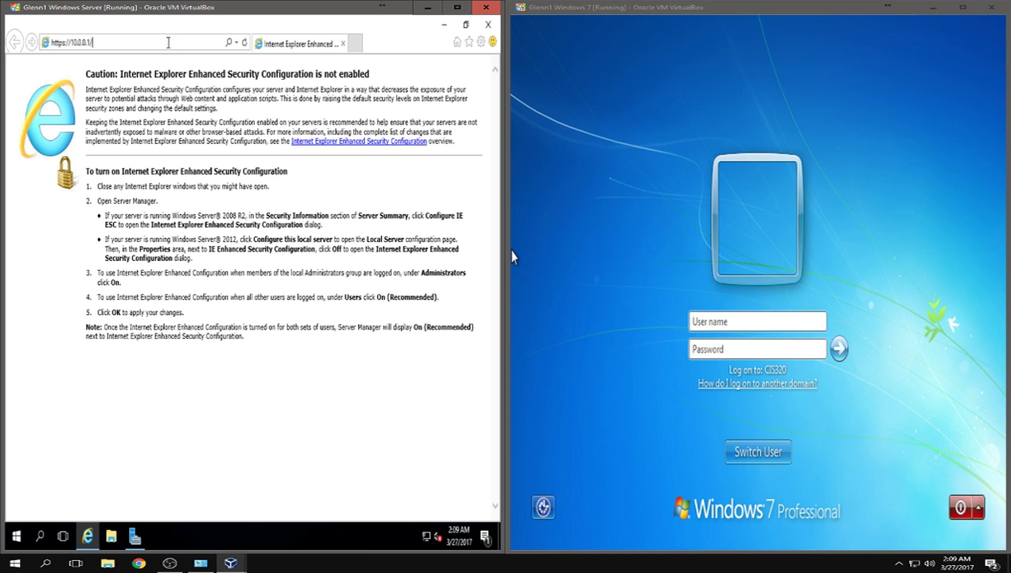
pyautogui.press('Return')
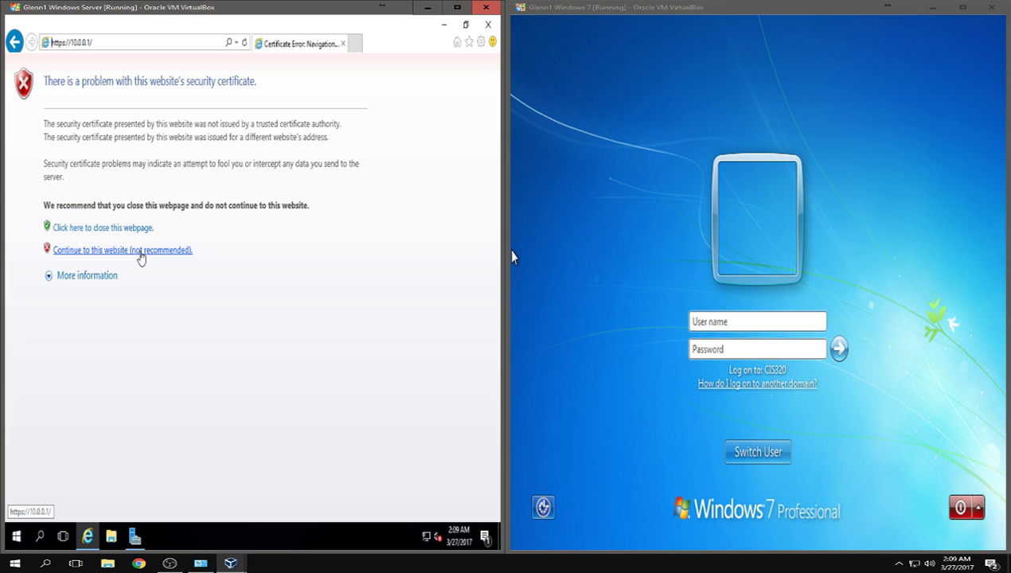
# - Continue past the certificate error to the 10.0.0.1 login page
pyautogui.click(141, 251)
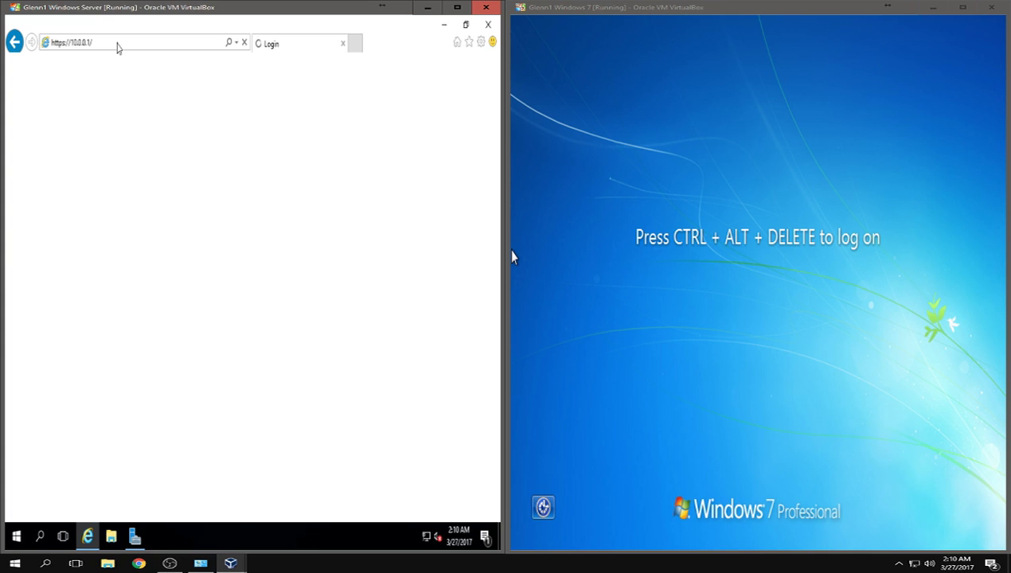
# - Bring the Internet Explorer window loading 10.0.0.1 back to the front
pyautogui.moveTo(136, 539)
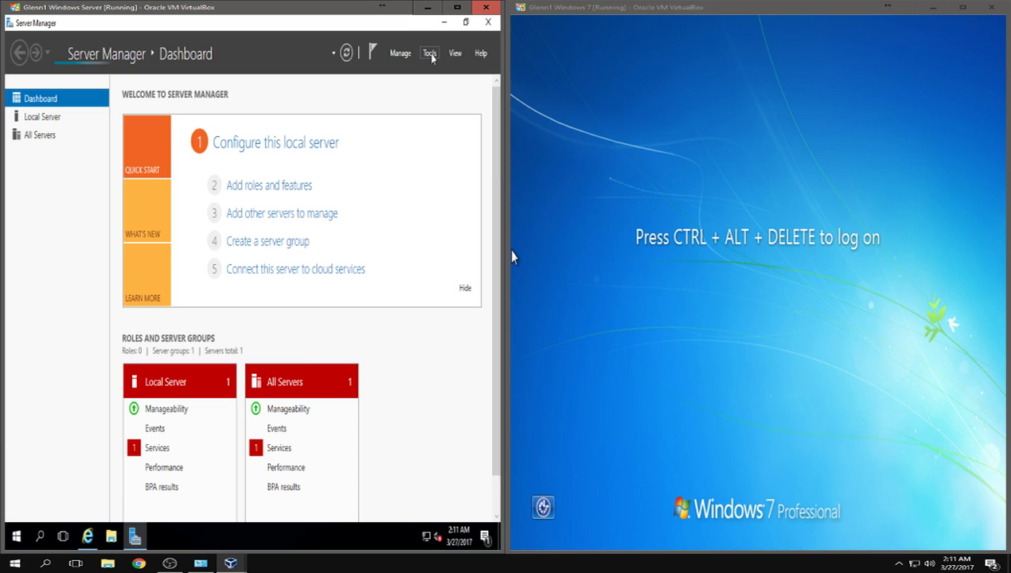
pyautogui.click(88, 537)
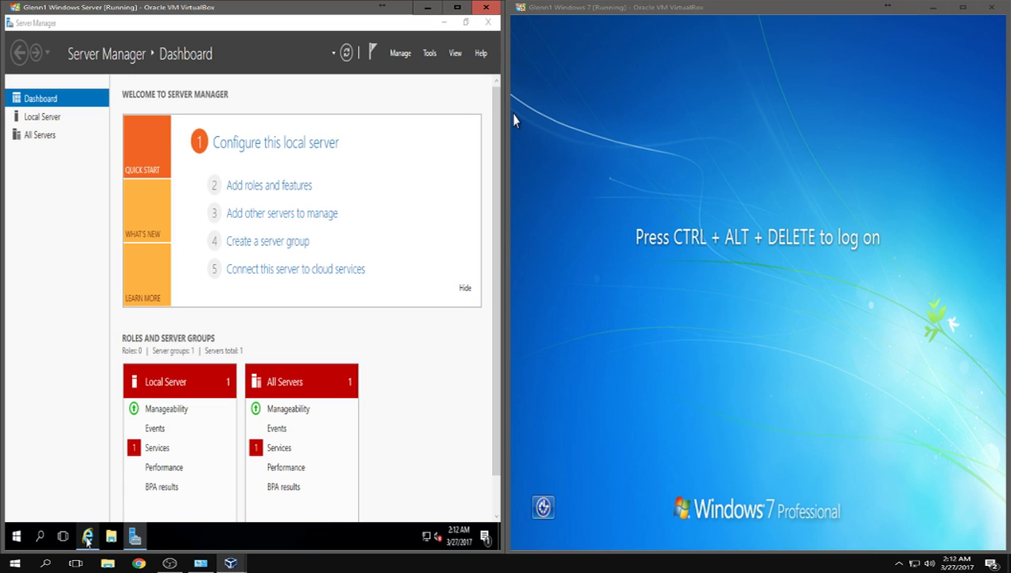
pyautogui.click(88, 538)
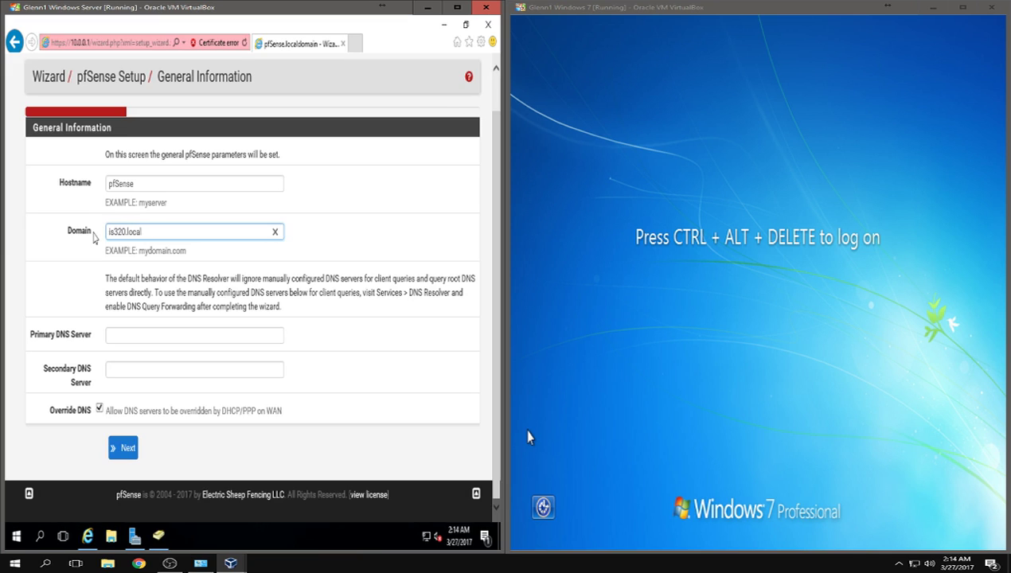
# - Enter CIS320.local as the domain and 10.0.0.10 as the primary DNS server
pyautogui.write('s320.local')
pyautogui.press('Home')
pyautogui.press('Delete')
pyautogui.write('CIS')
pyautogui.press('Tab')
pyautogui.write('10.0.0.10')
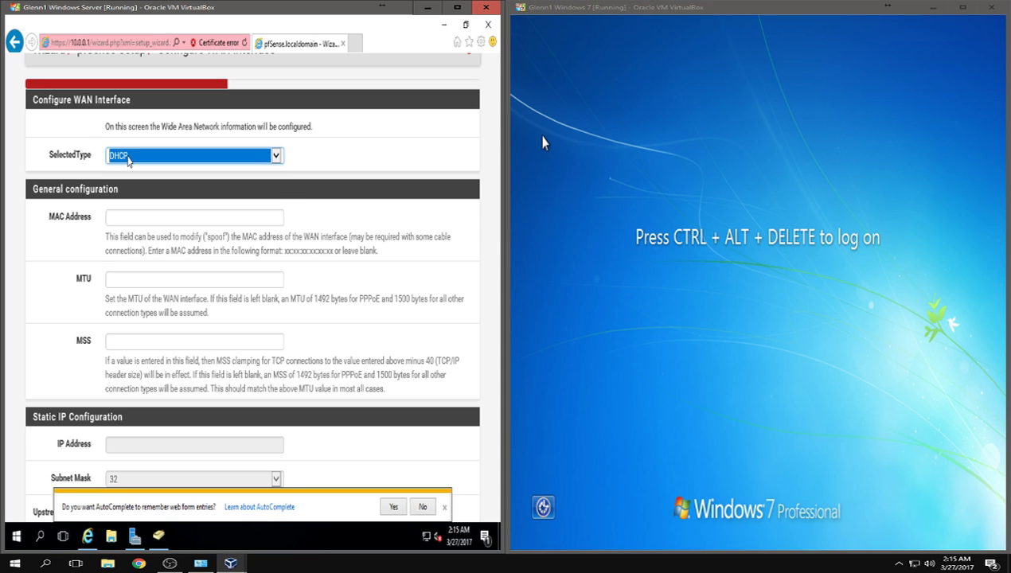
# - Keep RFC1918 and bogon blocking on the WAN page, then start entering the admin WebGUI password
pyautogui.scroll(-15, 424, 430)
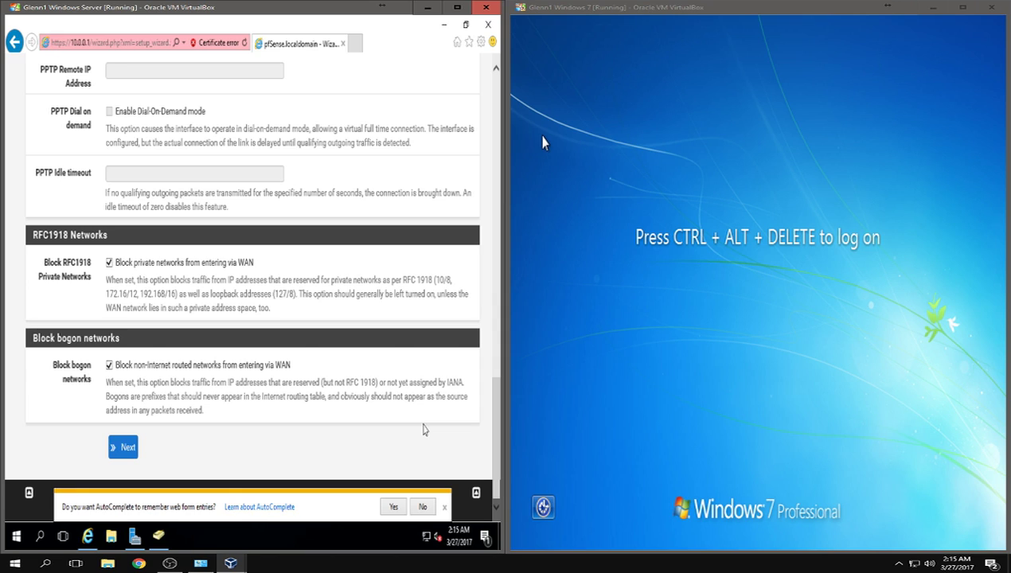
pyautogui.write('p')
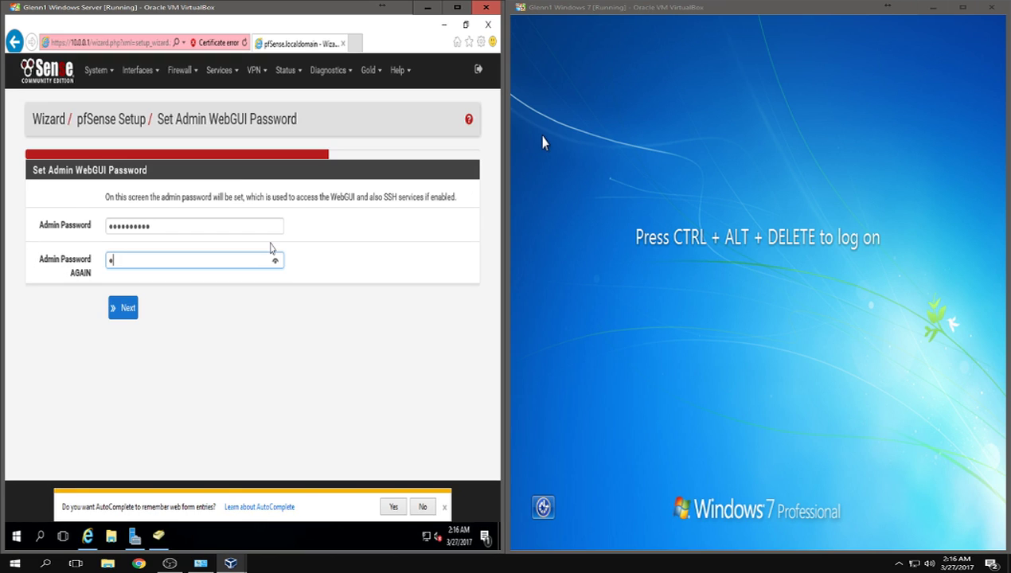
pyautogui.write('assw')
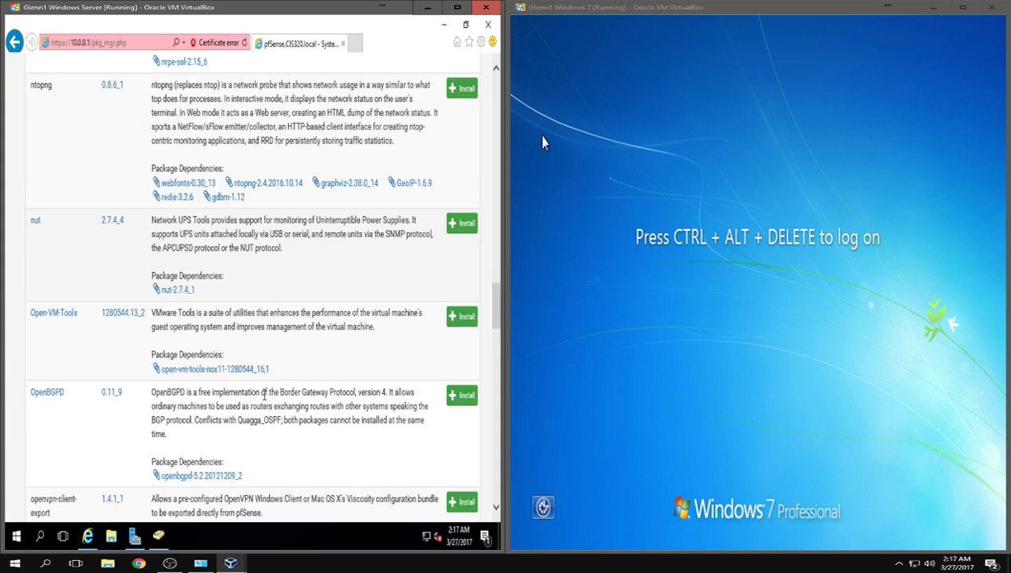
pyautogui.scroll(-3, 263, 395)
pyautogui.scroll(-10, 263, 395)
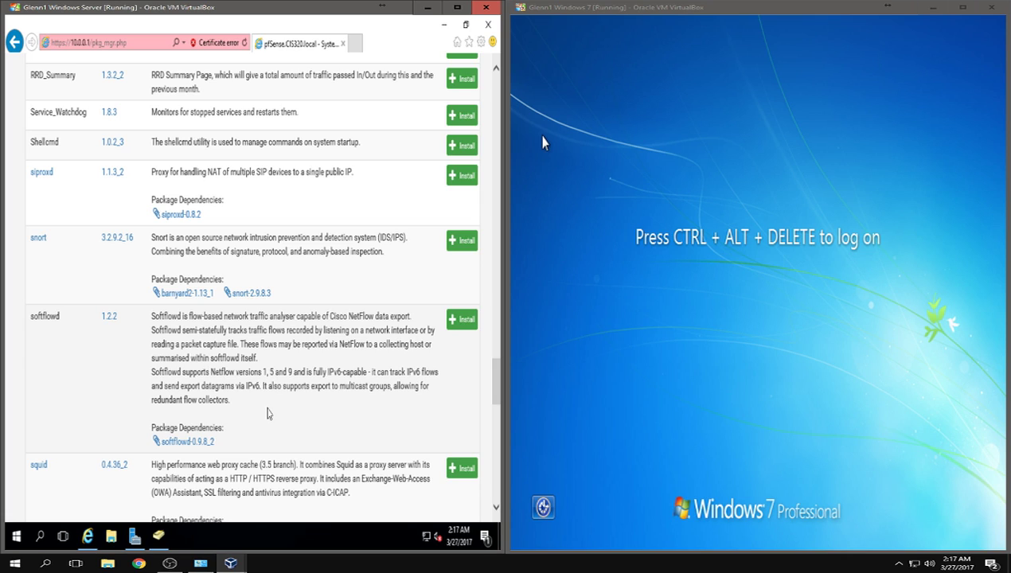
pyautogui.scroll(-3, 267, 413)
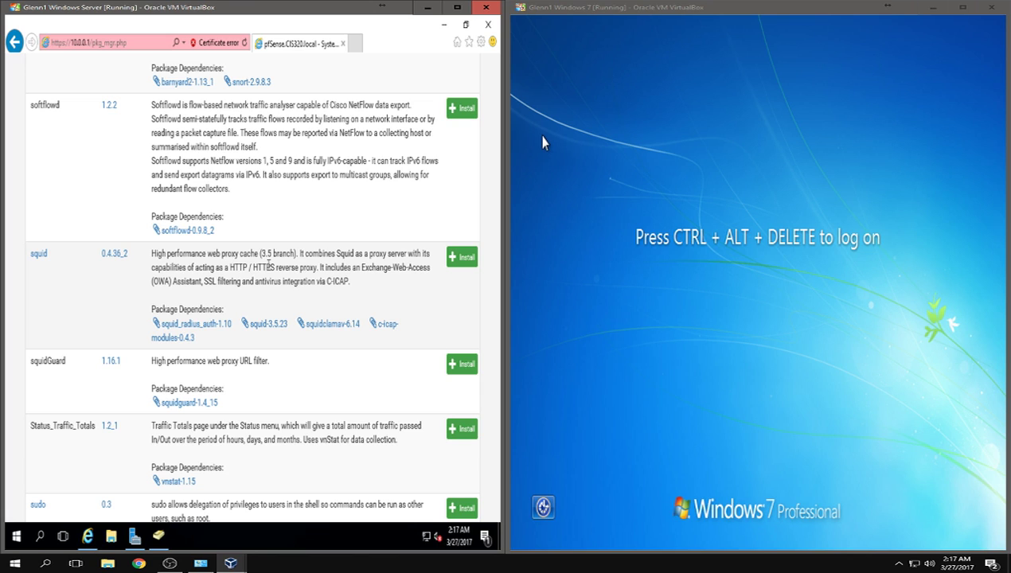
pyautogui.scroll(3, 235, 314)
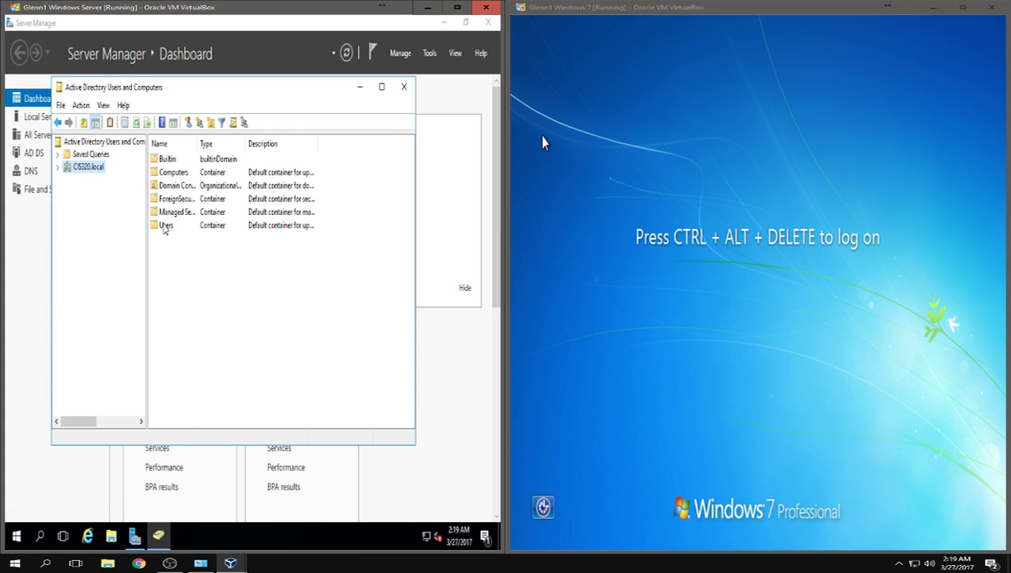
# - Open the Users container under CIS320.local in Active Directory Users and Computers
pyautogui.doubleClick(165, 226)
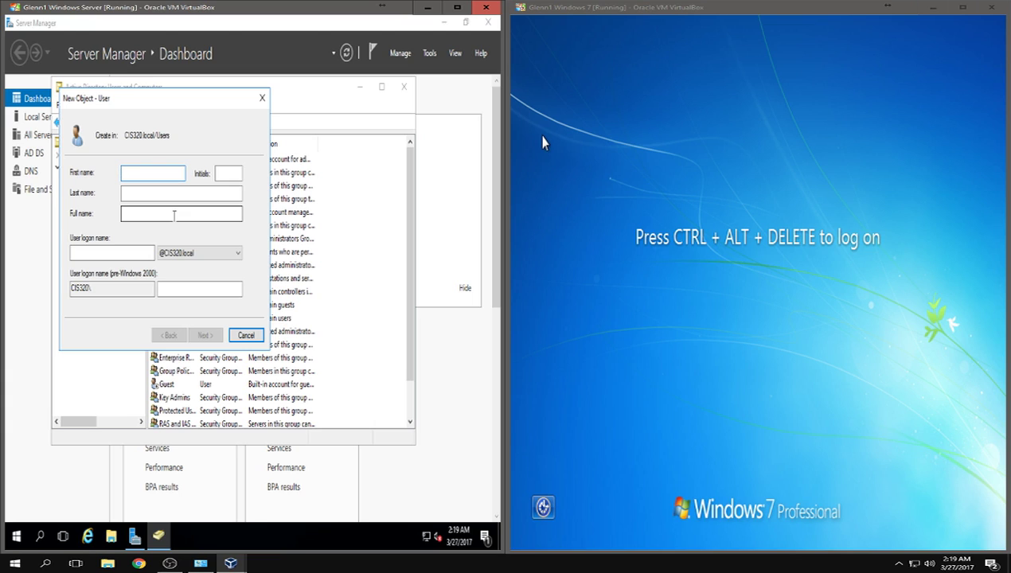
# - Enter the new user's first name, initial, last name and logon name, then continue
pyautogui.write('Glenn')
pyautogui.press('Tab')
pyautogui.write('R')
pyautogui.press('Tab')
pyautogui.write('Papp')
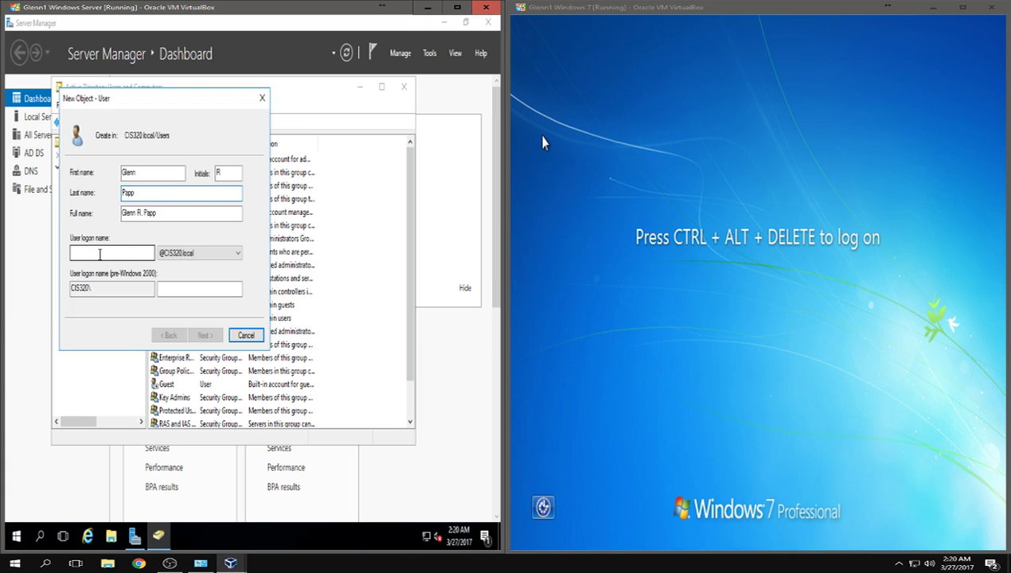
pyautogui.click(100, 253)
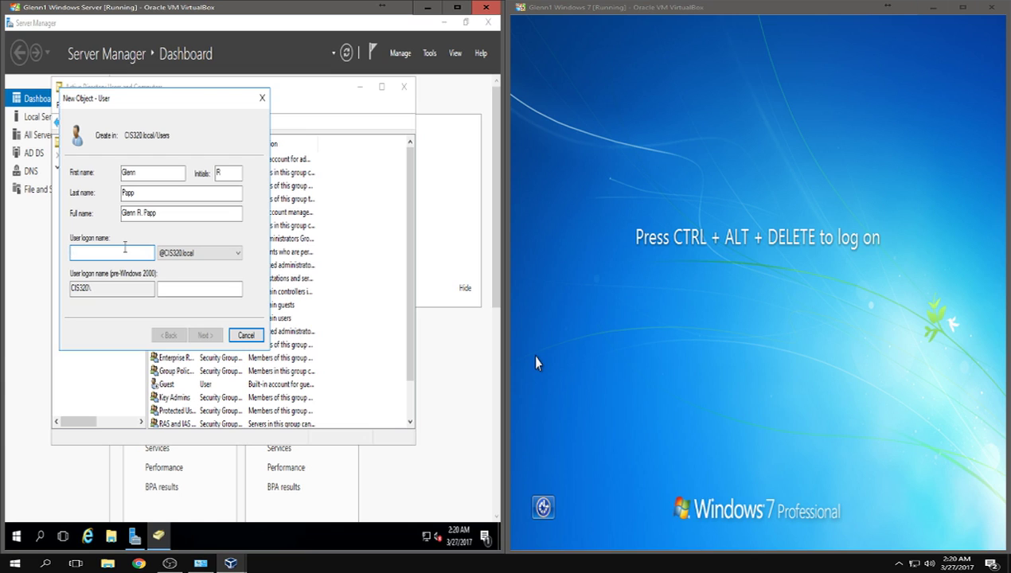
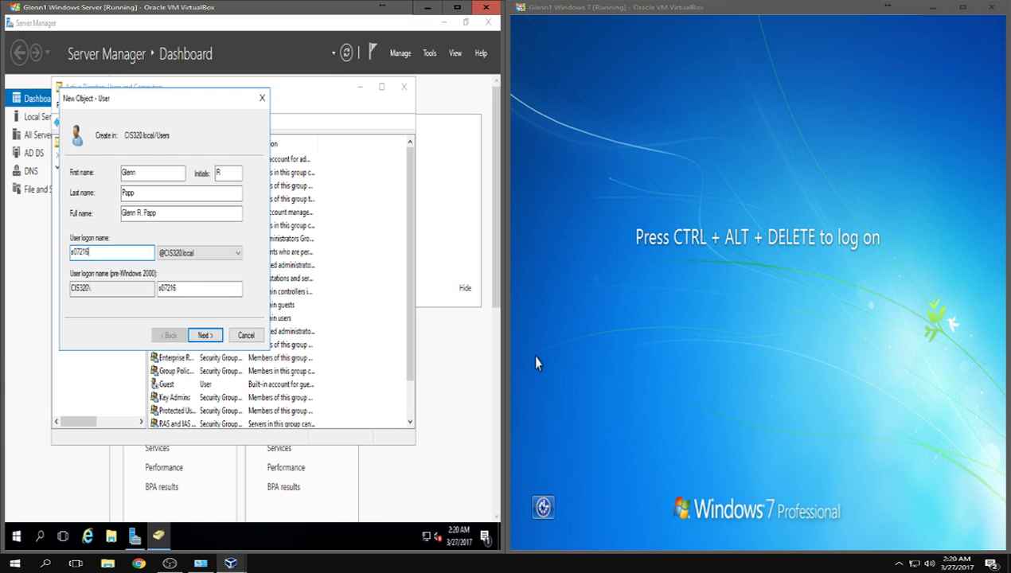
pyautogui.click(205, 335)
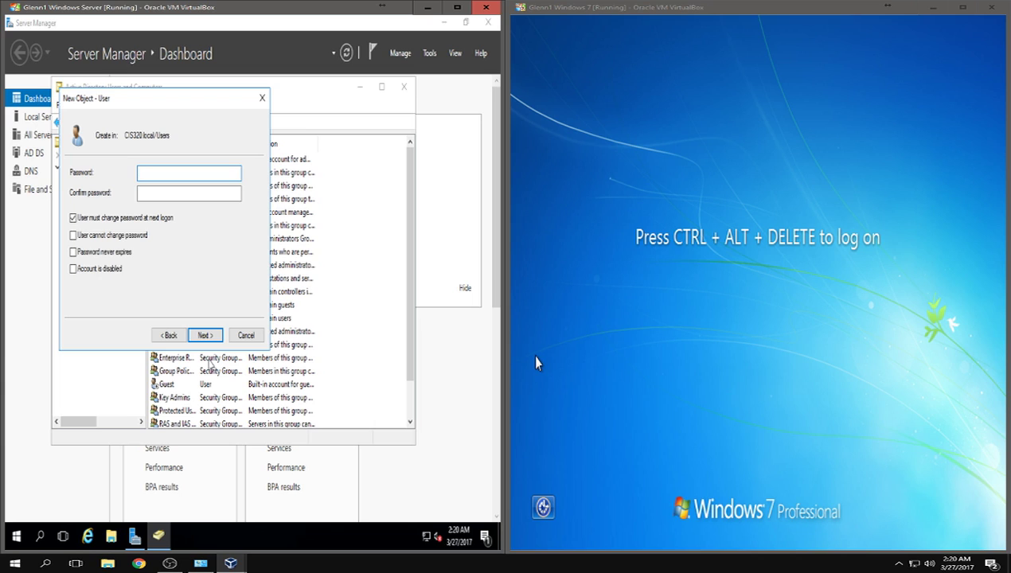
# - Set and confirm the user's password, clear 'must change password at next logon', and finish
pyautogui.write('Password1!')
pyautogui.press('Tab')
pyautogui.hotkey('shift', 'Tab')
pyautogui.write('Password1!')
pyautogui.press('Tab')
pyautogui.write('Password1!')
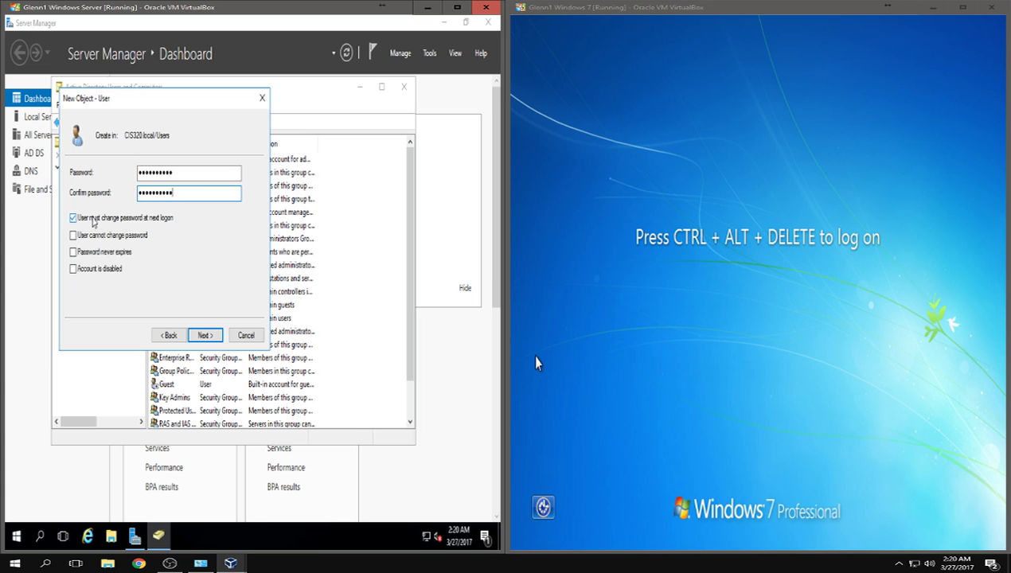
pyautogui.click(93, 219)
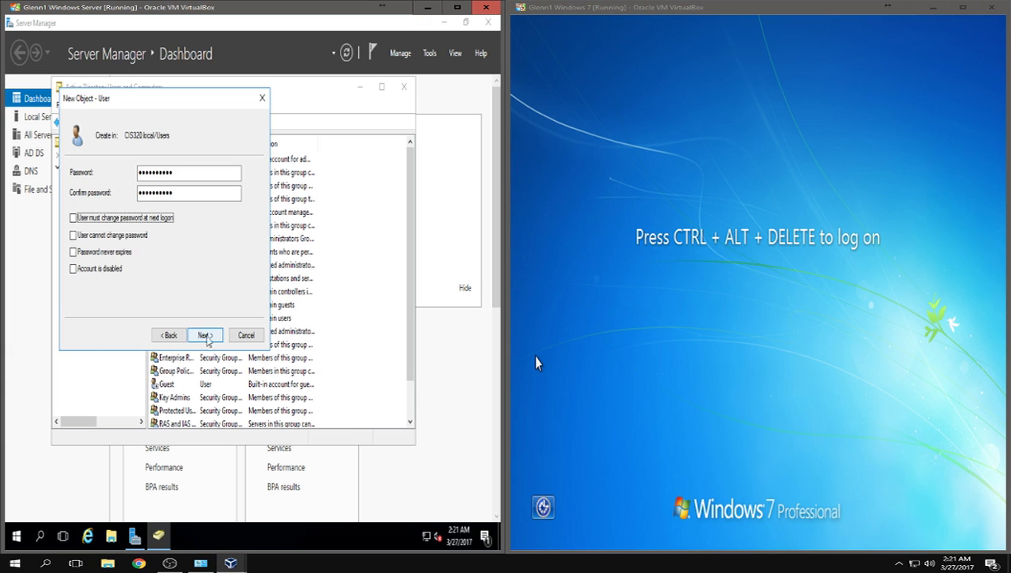
pyautogui.click(205, 335)
pyautogui.click(204, 335)
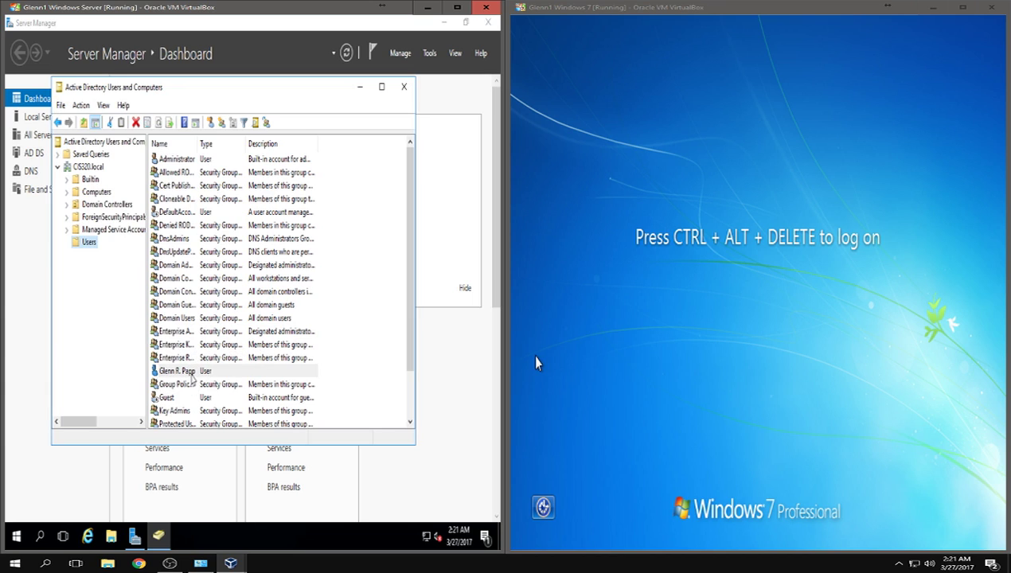
# - On the Windows 7 VM, bring up the Other User logon via Ctrl+Alt+Del and Switch User
pyautogui.click(696, 353)
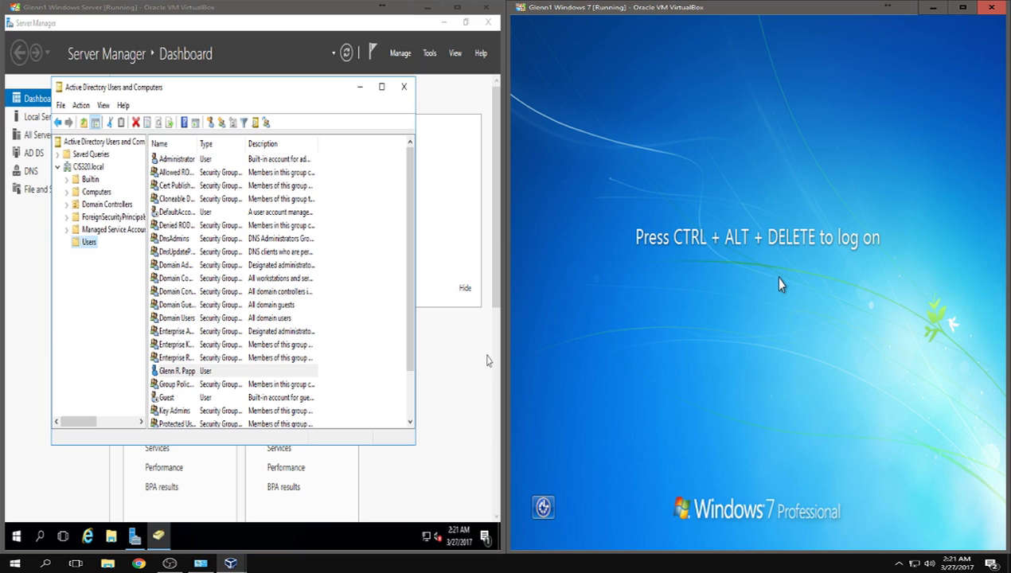
pyautogui.hotkey('ctrl', 'alt', 'Delete')
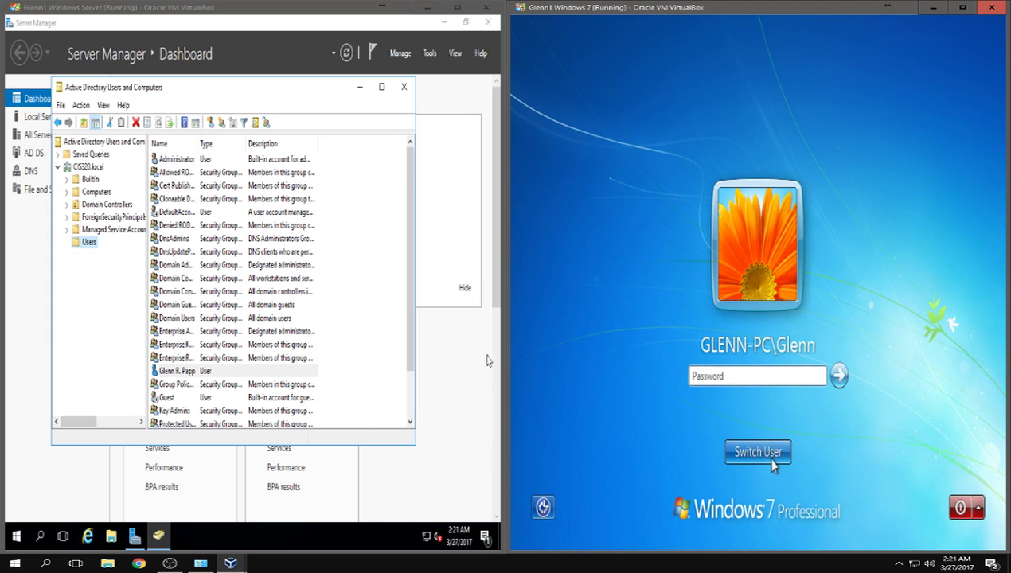
pyautogui.click(772, 453)
pyautogui.click(838, 360)
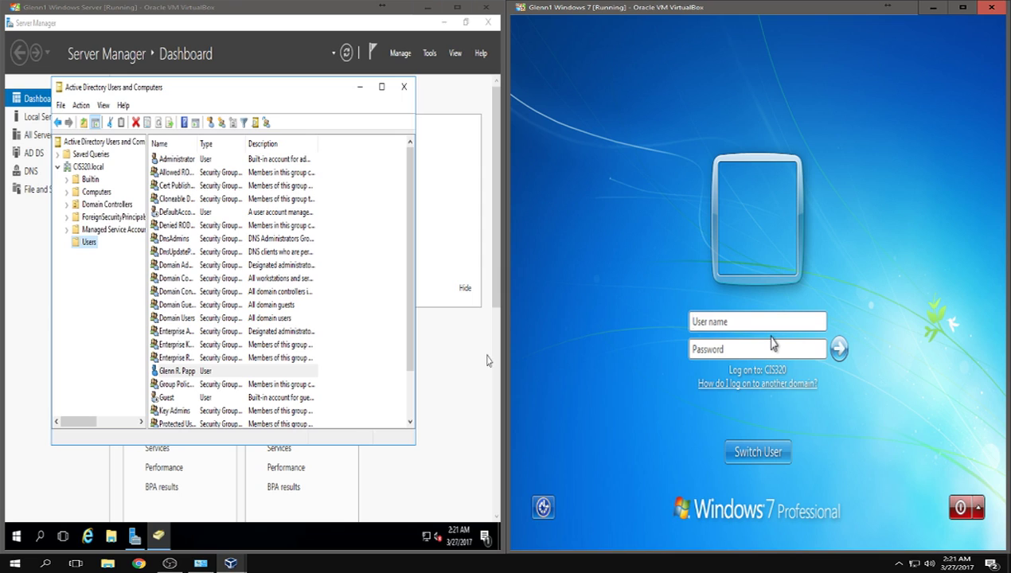
# - Sign in with the new domain user's logon name and password
pyautogui.press('Tab')
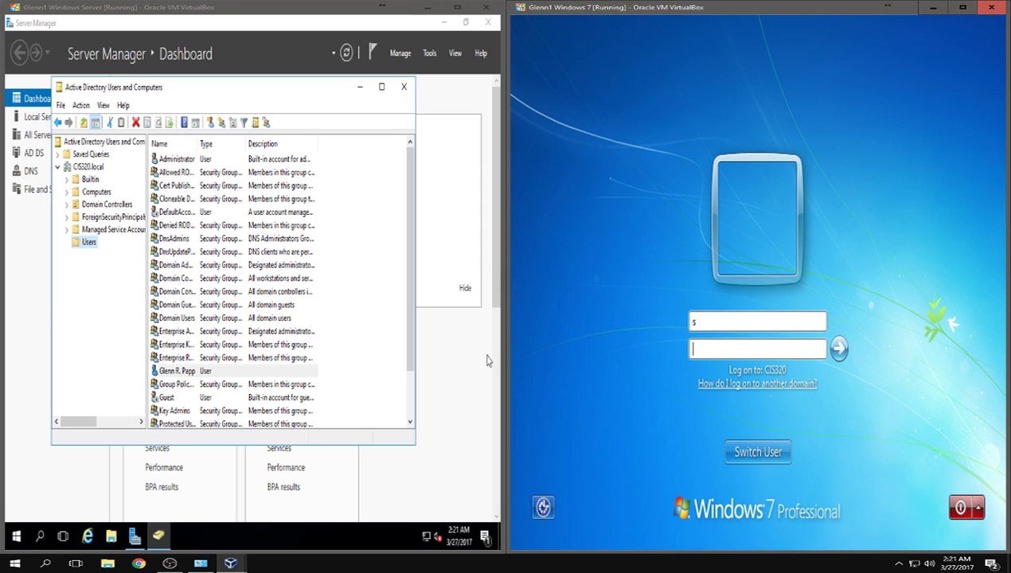
pyautogui.hotkey('shift', 'Tab')
pyautogui.press('Tab')
pyautogui.write('********')
pyautogui.press('Return')
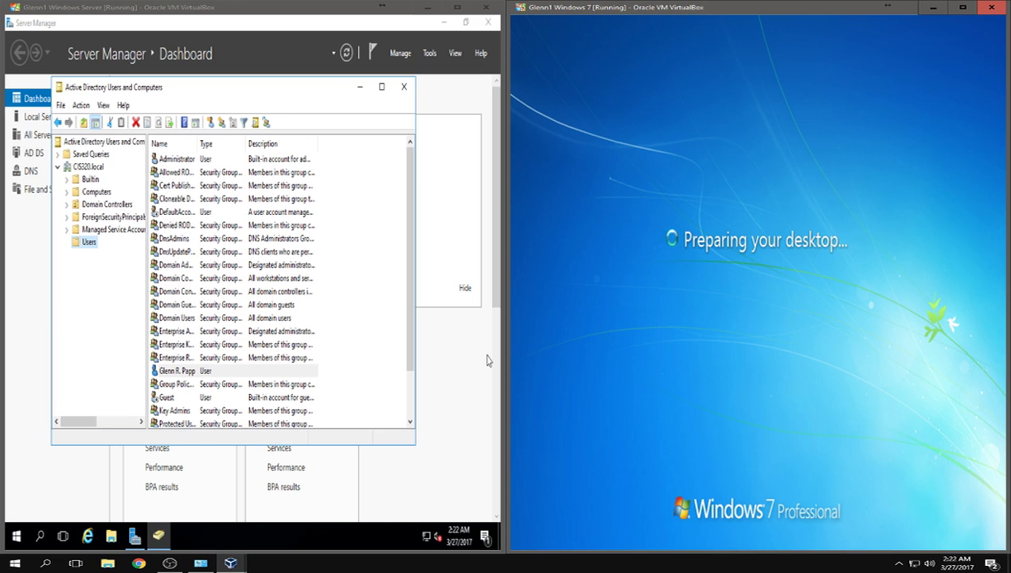
# - In the Windows Server VM, load google.com in Internet Explorer and dismiss the Chrome suggestion
pyautogui.click(90, 537)
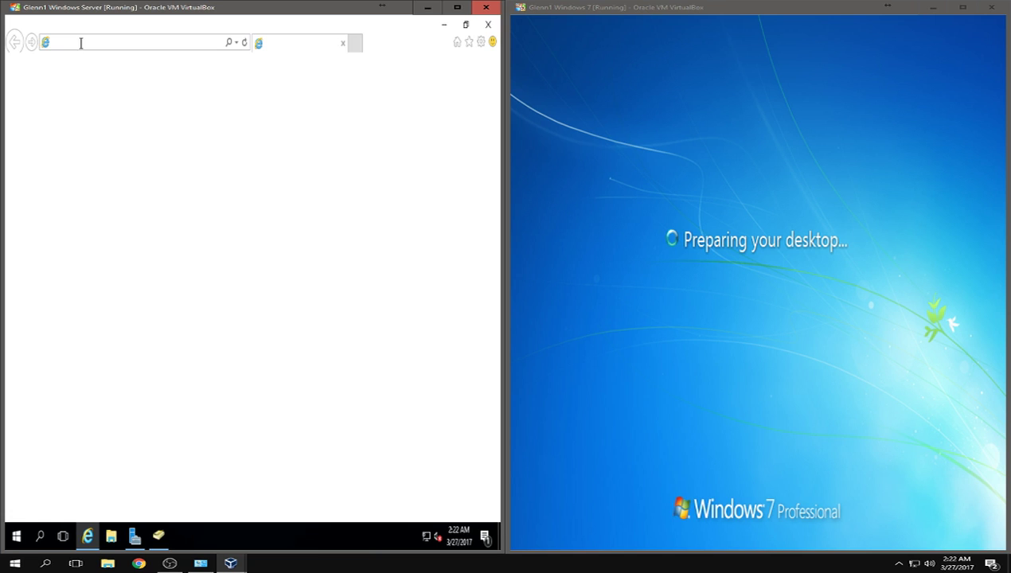
pyautogui.write('google.c')
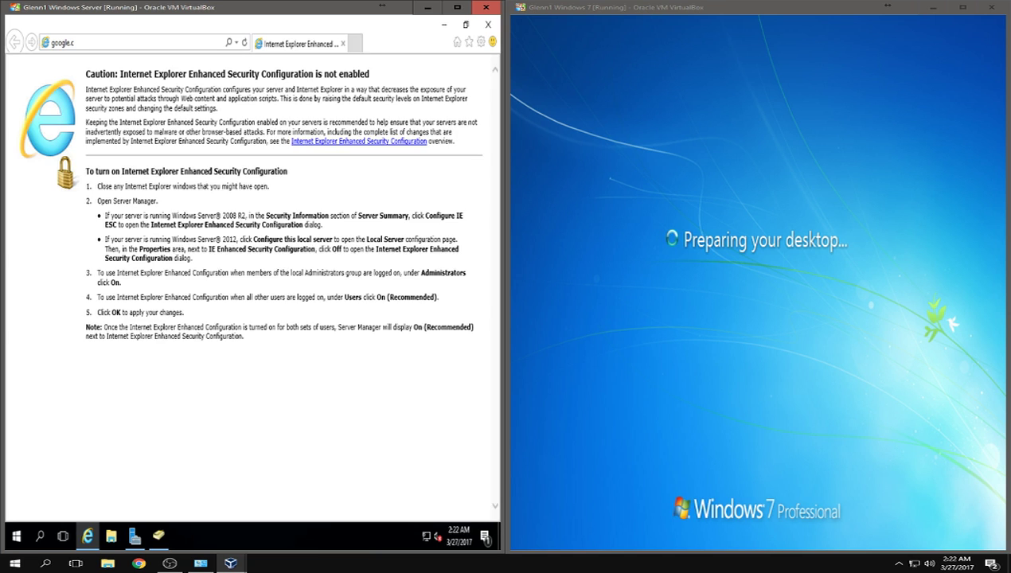
pyautogui.write('om')
pyautogui.press('Return')
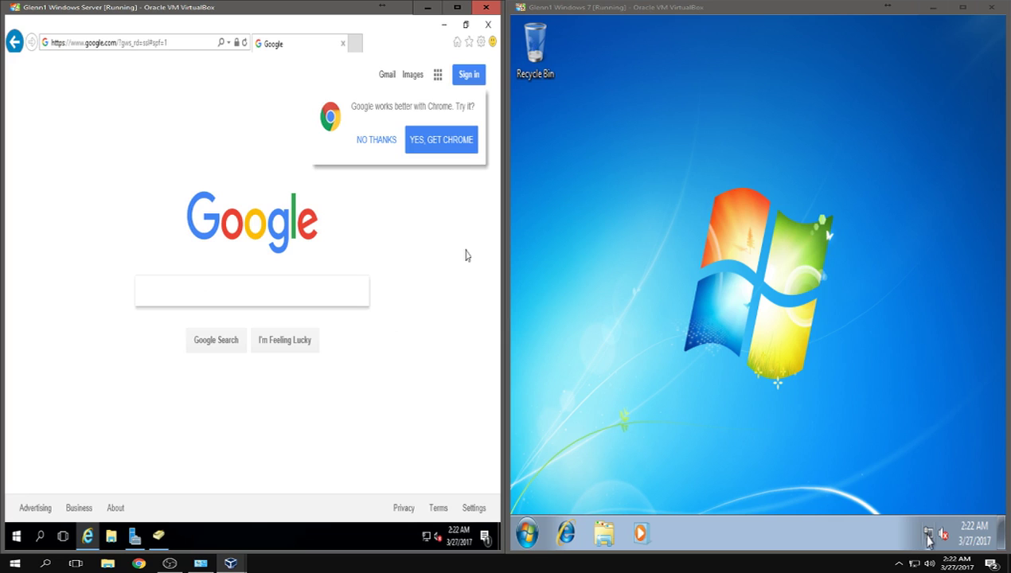
pyautogui.moveTo(928, 538)
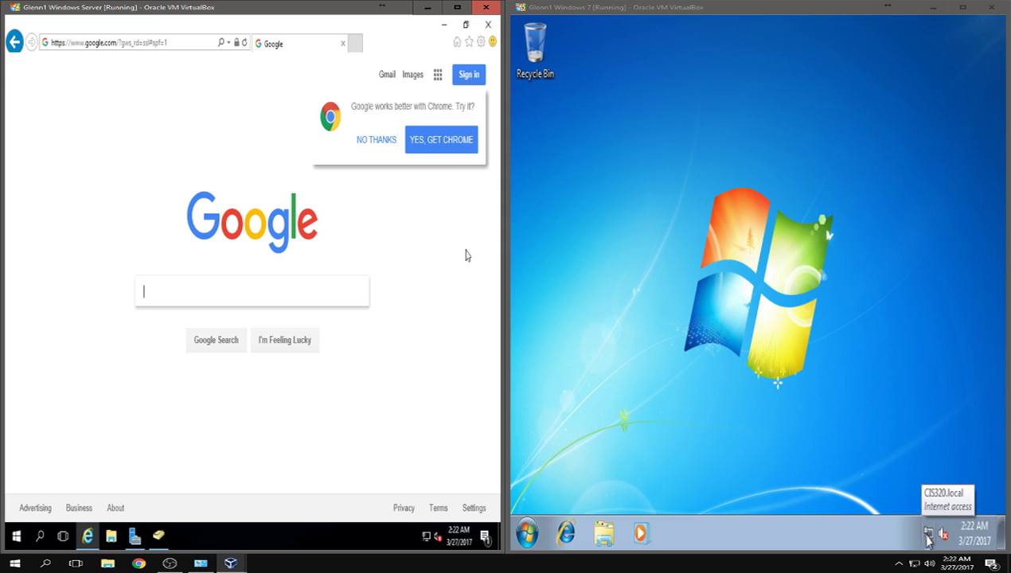
pyautogui.click(375, 141)
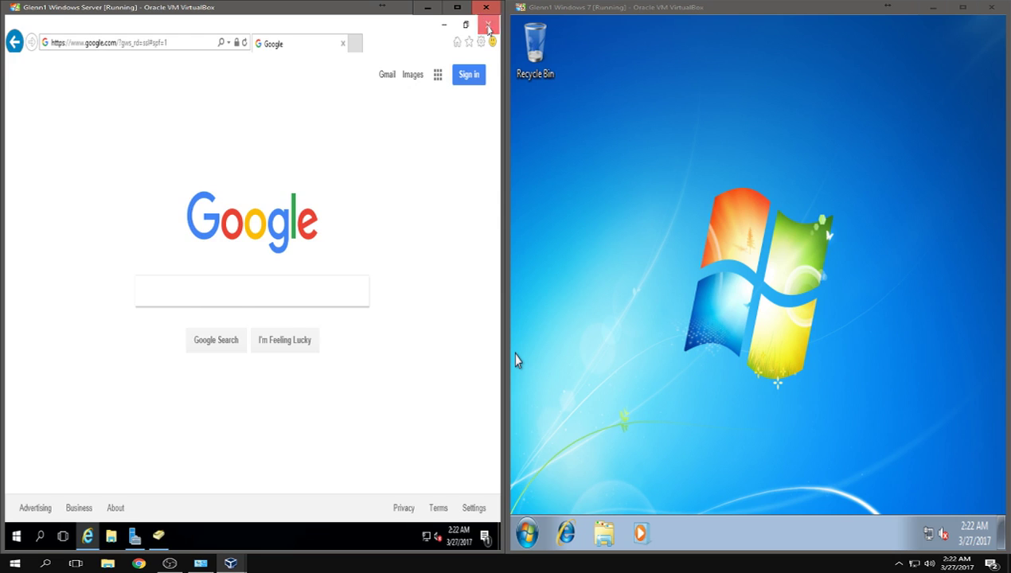
# - Close the server's Internet Explorer and launch Internet Explorer on the Windows 7 client
pyautogui.click(488, 25)
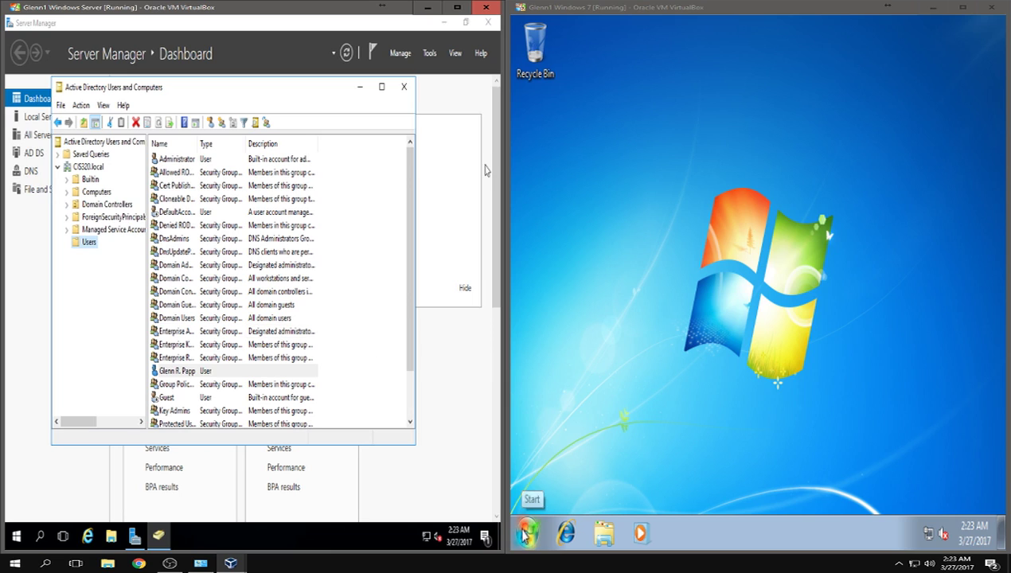
pyautogui.click(568, 535)
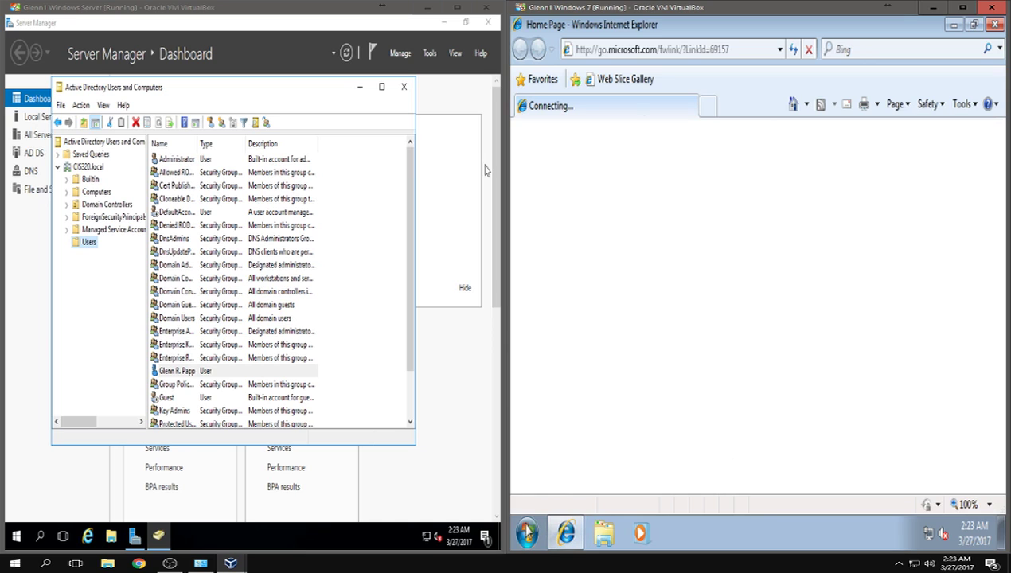
# - Clear the Start menu and dismiss the Internet Explorer 8 setup dialog on Windows 7
pyautogui.click(527, 531)
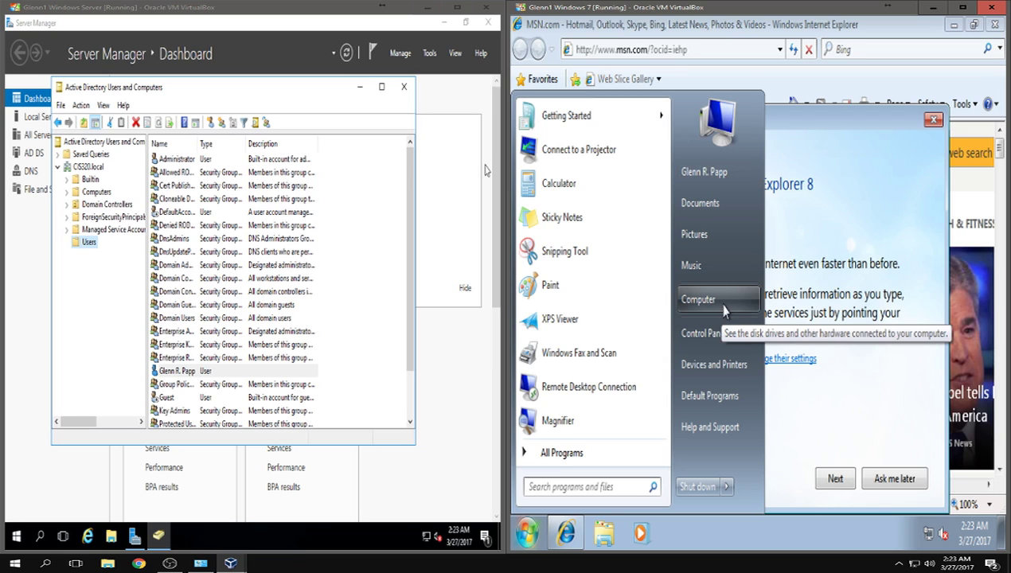
pyautogui.click(847, 382)
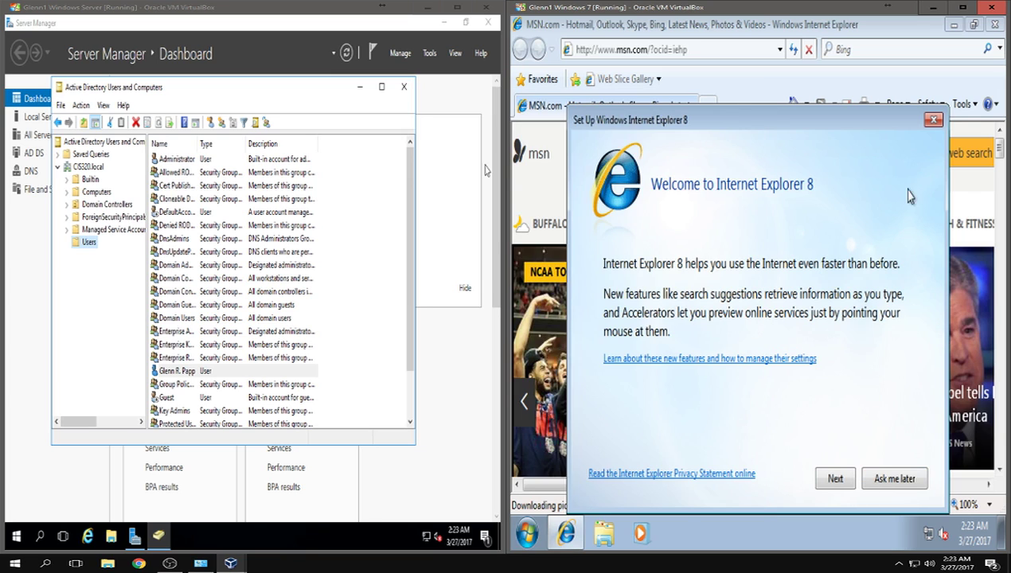
pyautogui.click(933, 119)
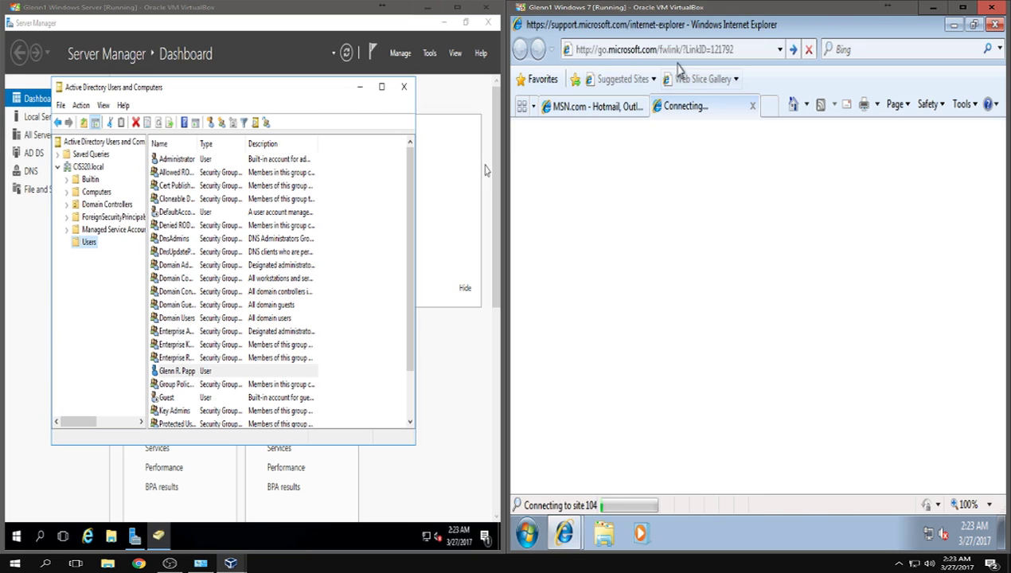
# - Close the extra loading tab and load google.com in the Windows 7 browser
pyautogui.click(753, 107)
pyautogui.write('google.com')
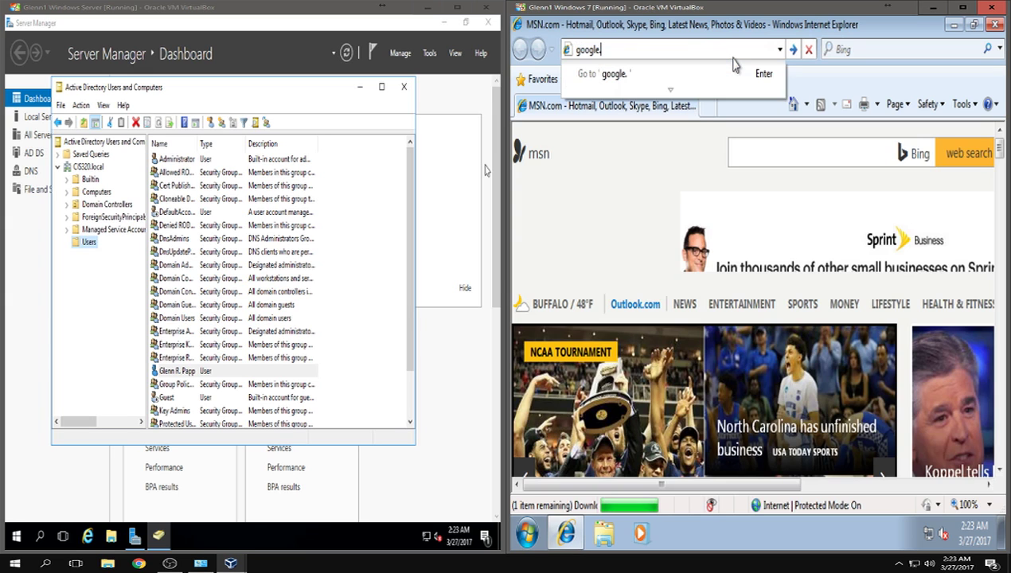
pyautogui.press('Return')
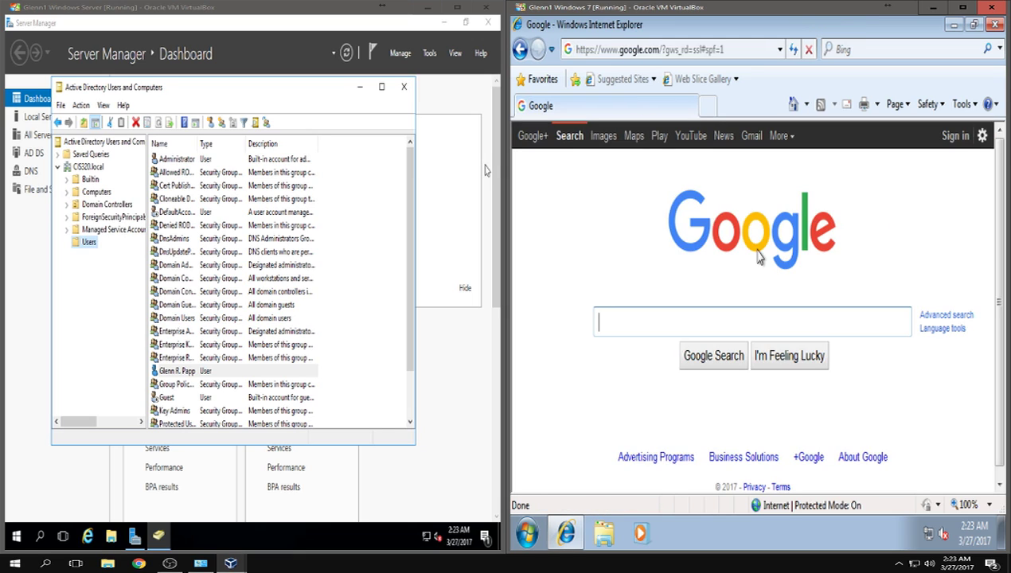
# - Focus Google's search box on the client, then bring the server VM and OBS window forward
pyautogui.click(640, 318)
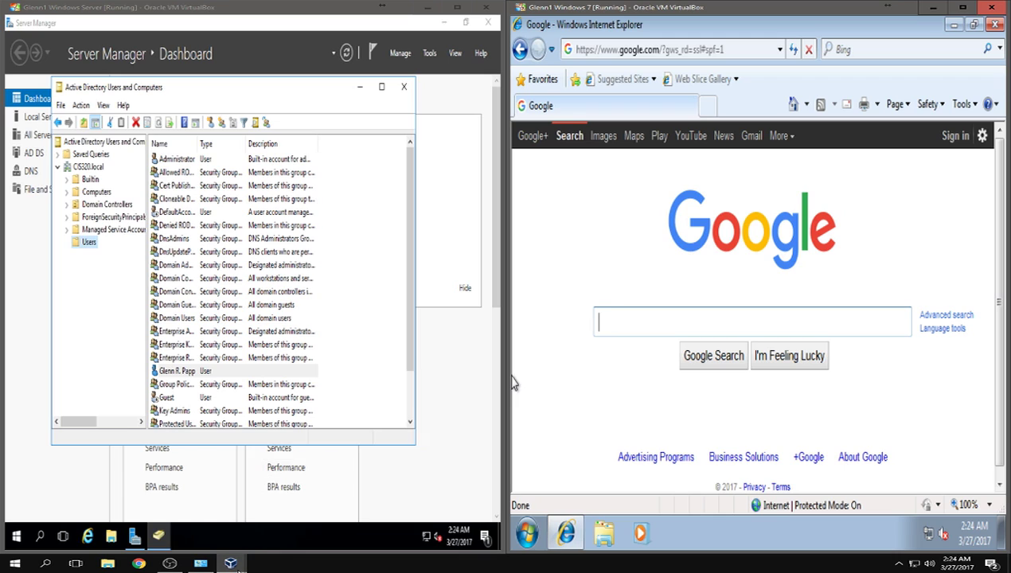
pyautogui.moveTo(231, 562)
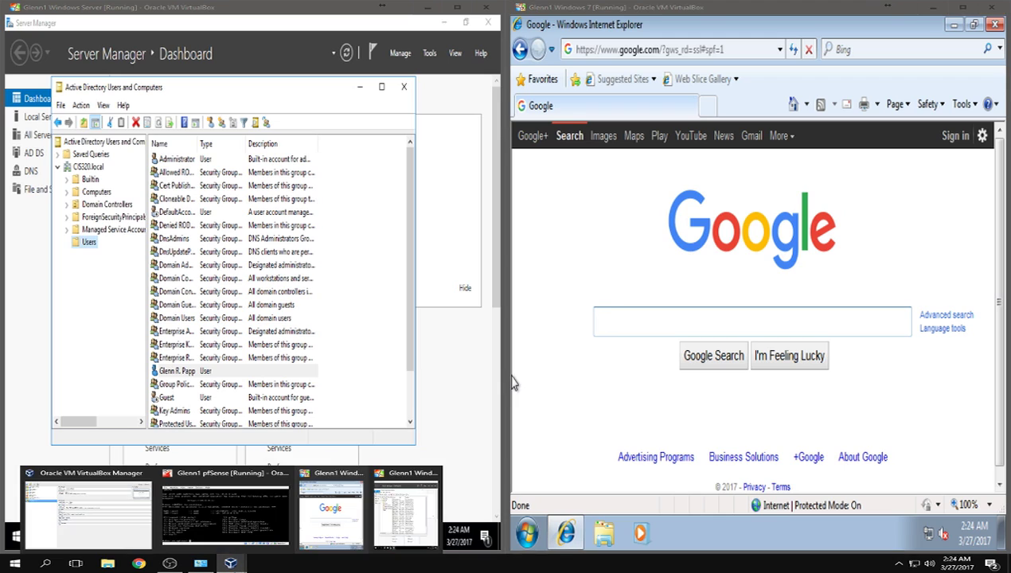
pyautogui.click(388, 529)
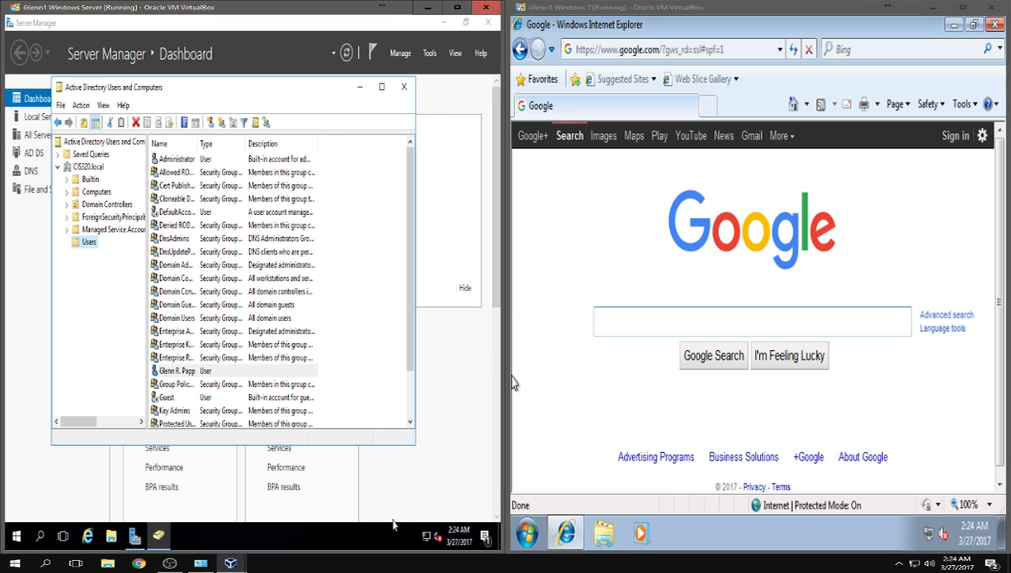
pyautogui.moveTo(231, 562)
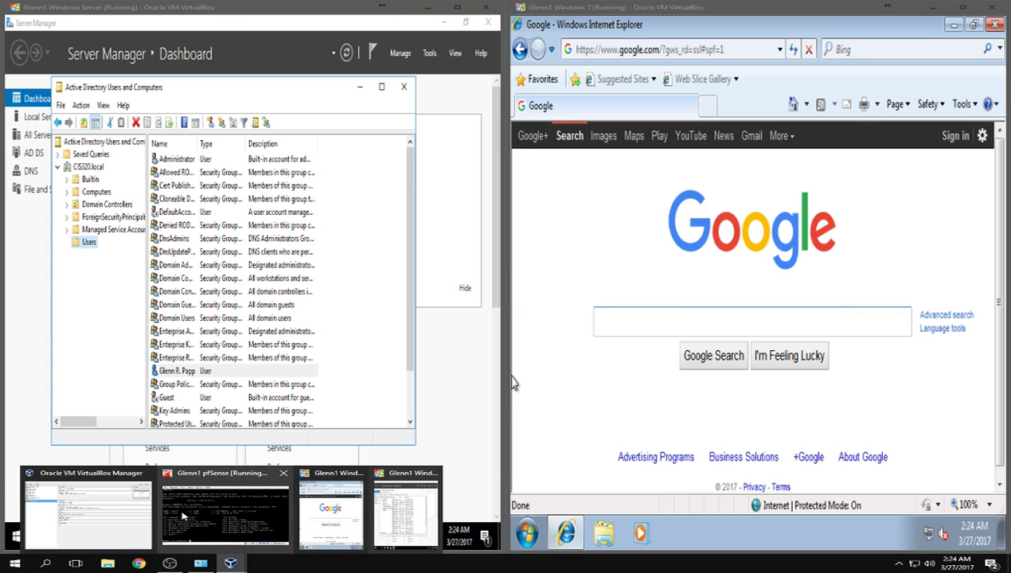
pyautogui.click(169, 562)
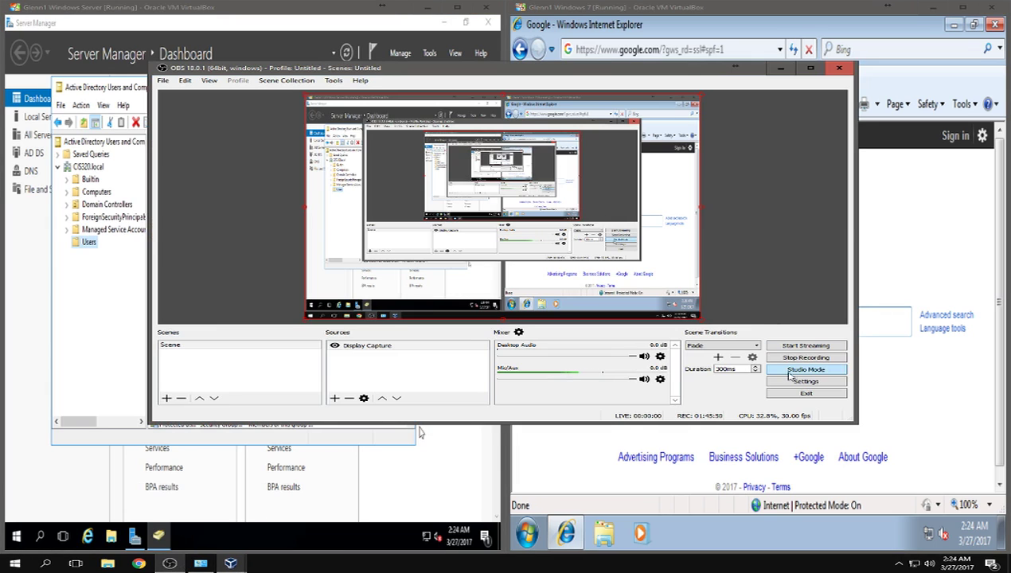